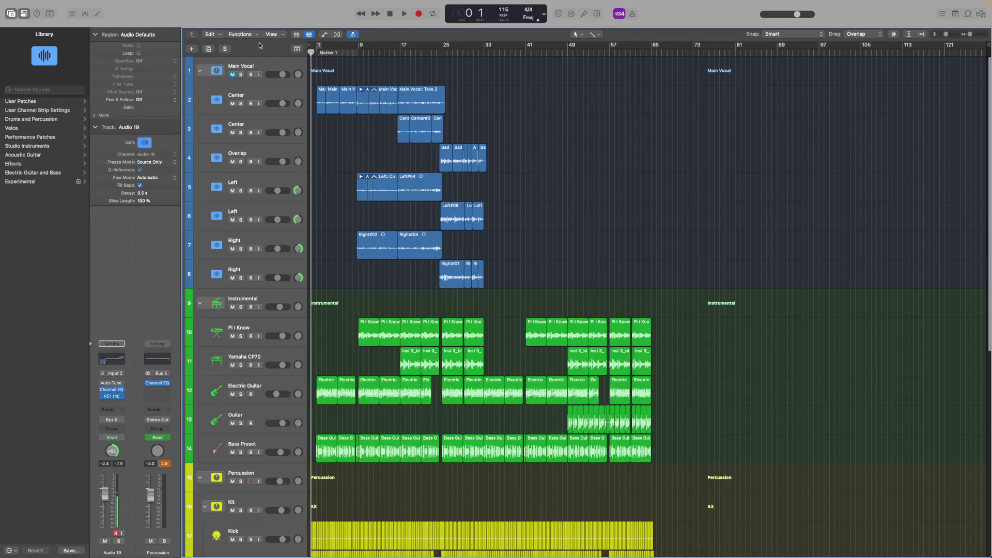
Step: Look over the arrangement's vocal, instrumental and percussion tracks
scroll(392, 81, "down", 8)
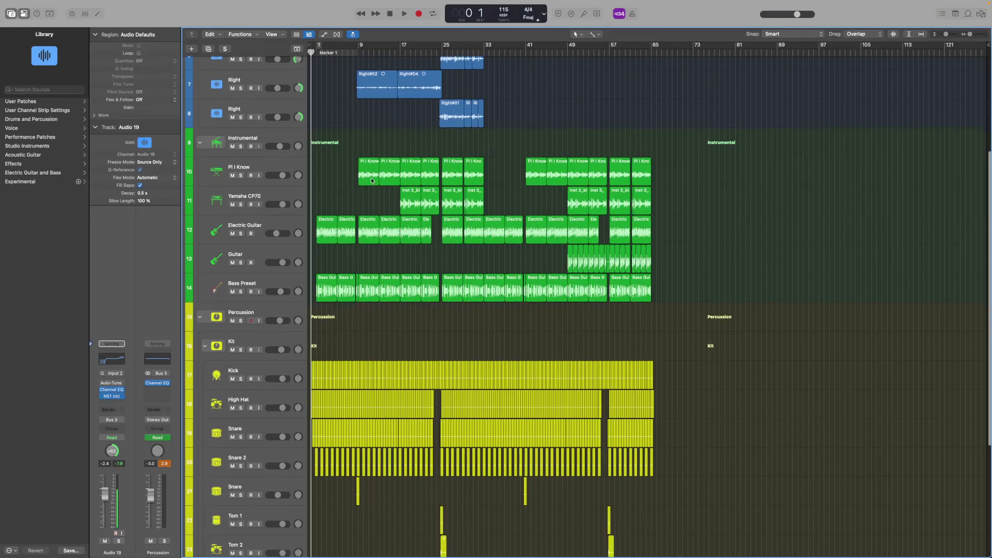
scroll(366, 189, "up", 6)
scroll(366, 191, "down", 5)
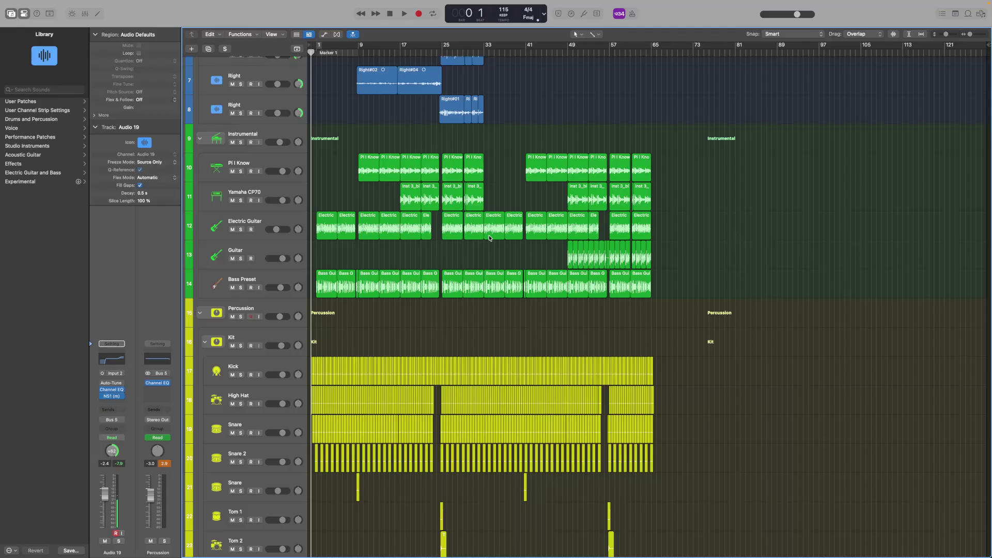
scroll(503, 237, "up", 8)
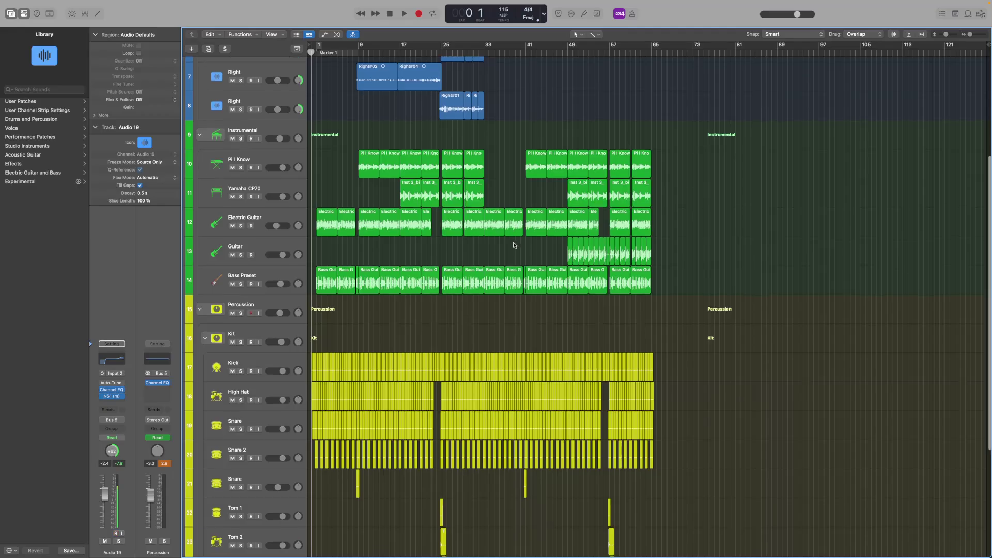
Step: Place the playhead at bar 1, at the start of the main vocal regions
left_click(317, 52)
left_click_drag(496, 106, 364, 161)
left_click(815, 71)
left_click_drag(466, 87, 309, 142)
left_click(790, 61)
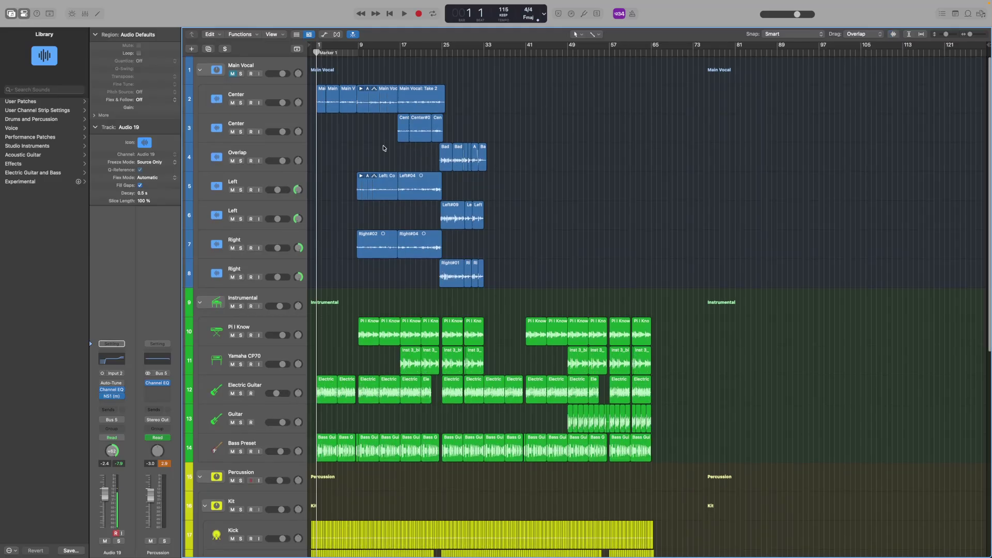
Step: Collapse the Main Vocal track stack
scroll(381, 167, "down", 1)
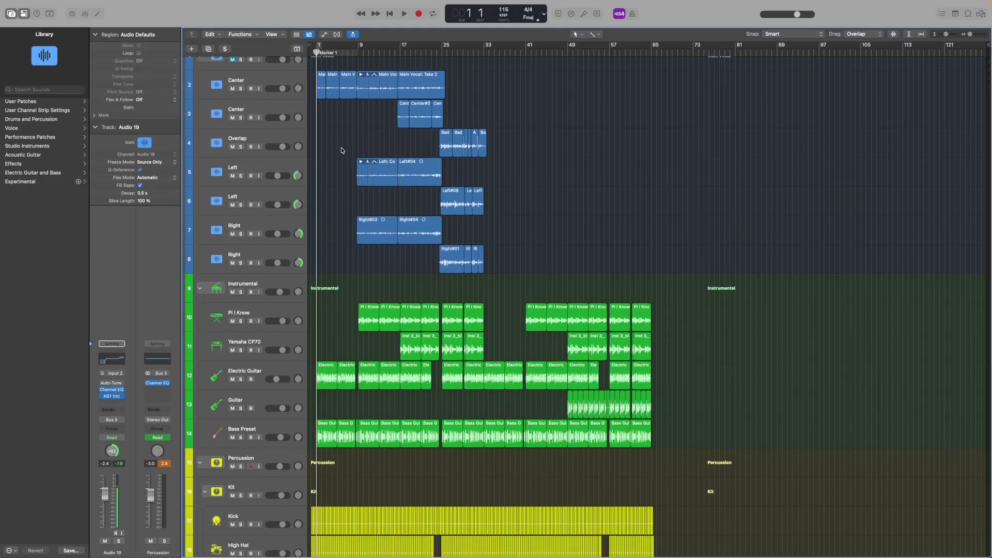
scroll(342, 147, "up", 1)
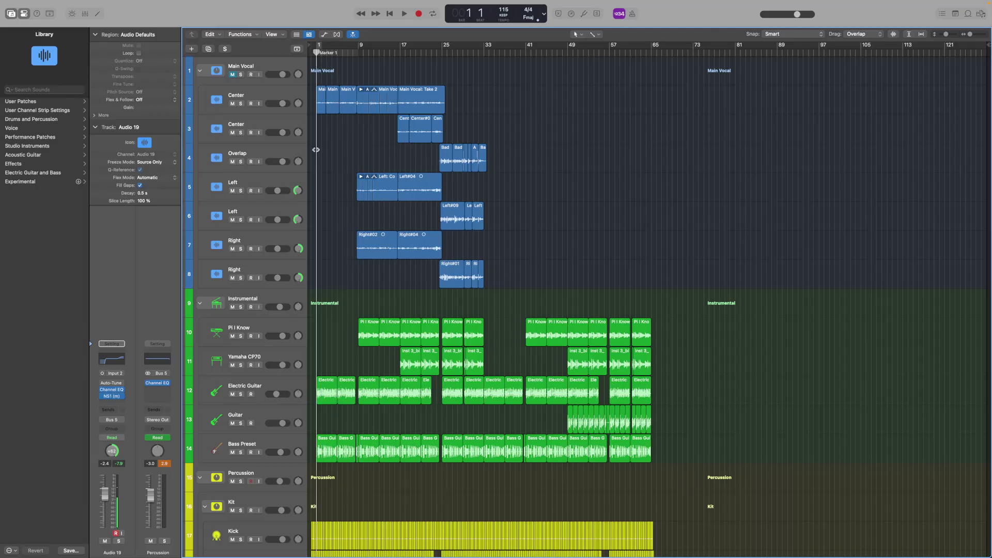
left_click_drag(498, 84, 403, 155)
left_click(206, 72)
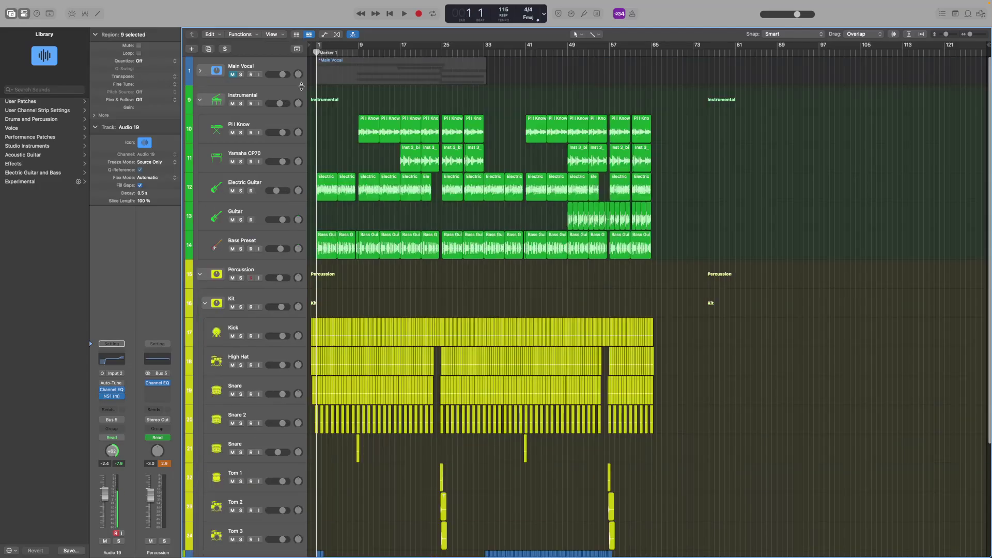
Step: Select the Audio 2 track with all its regions and show its clips in bar 1 up close
scroll(344, 130, "down", 5)
left_click(279, 418)
left_click(251, 446)
left_click(269, 414)
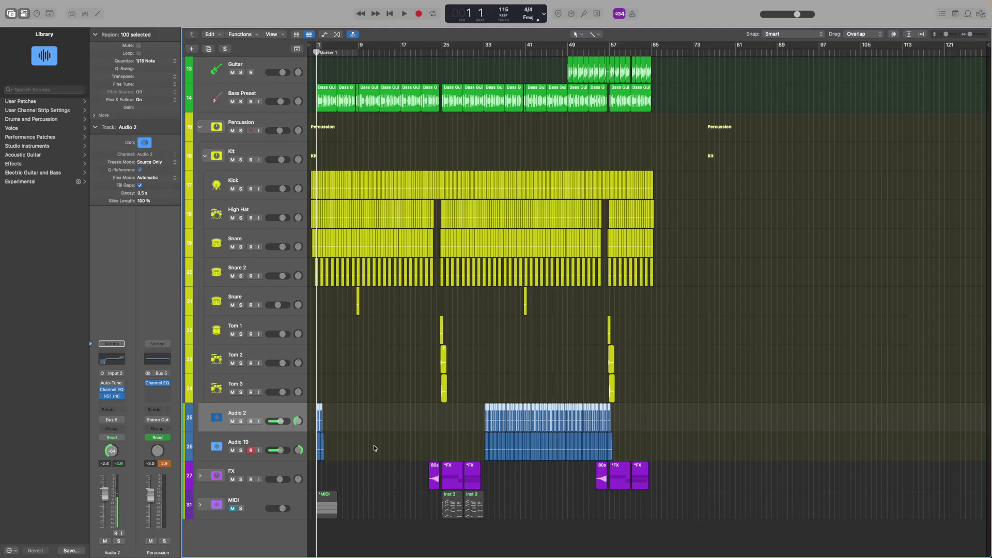
scroll(433, 444, "up", 10)
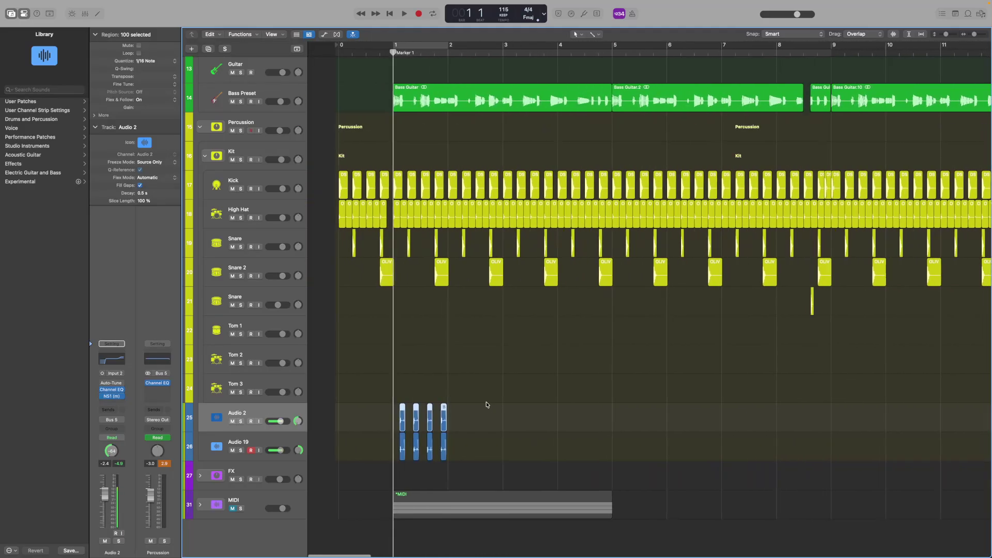
scroll(382, 415, "up", 8)
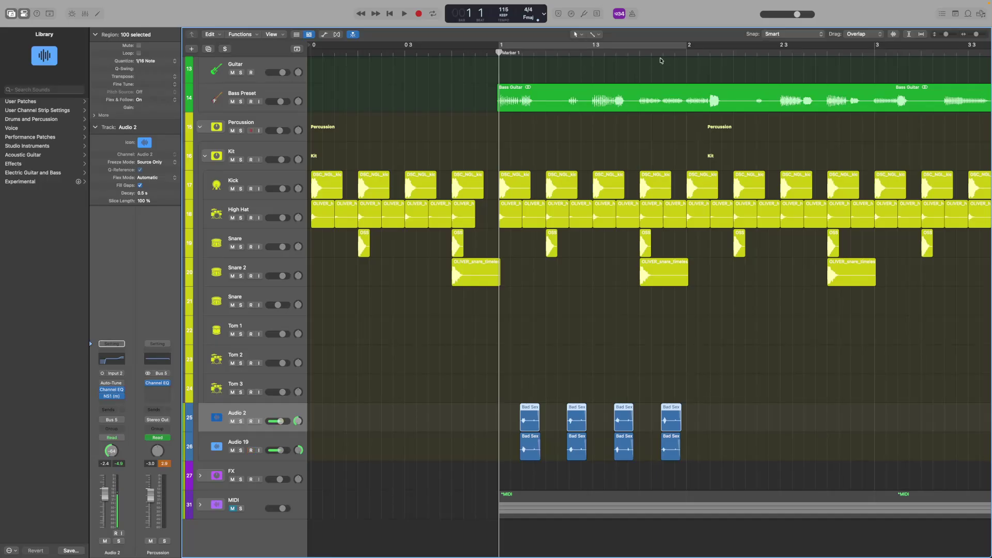
Step: Deselect the Audio 2 regions and return the playhead to bar 1
left_click(684, 51)
left_click(509, 53)
left_click(872, 52)
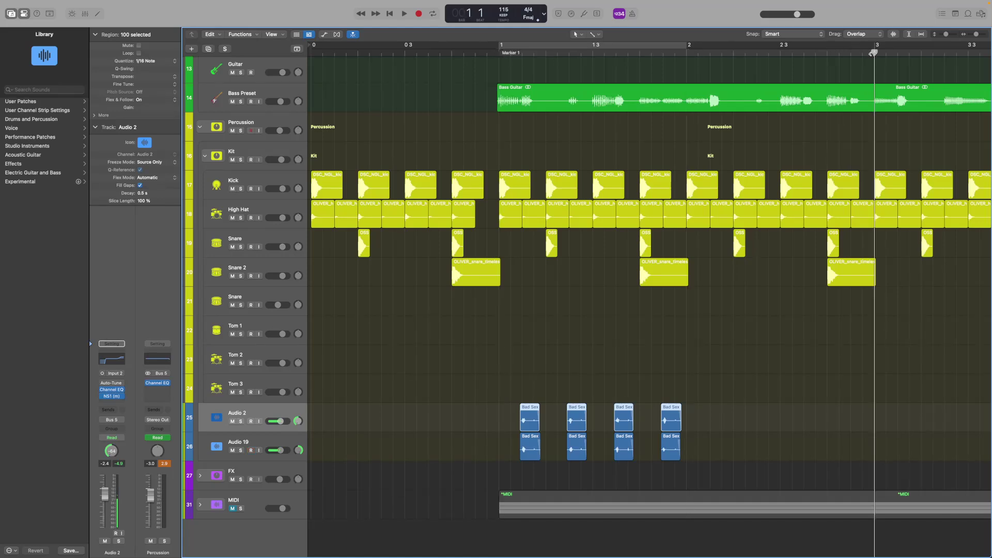
left_click(692, 446)
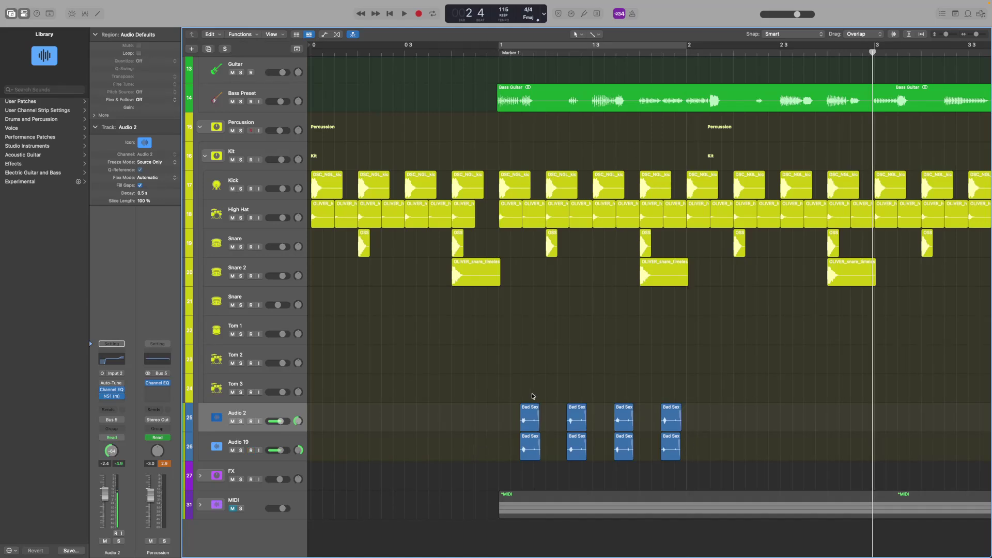
key("Return")
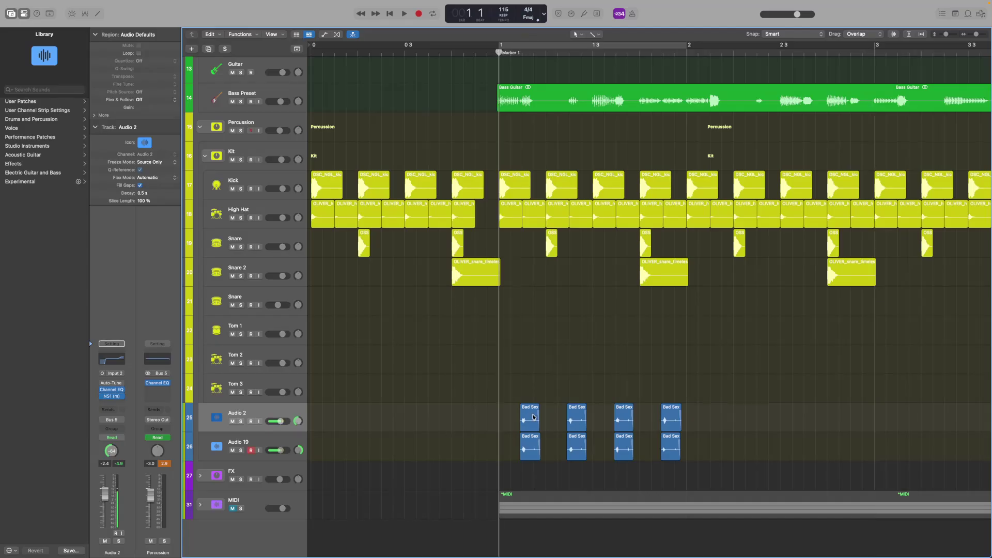
Step: Select the eight clips in bar 1 of Audio 2 and Audio 19 and inspect their waveforms in the audio editor
left_click_drag(519, 412, 765, 463)
left_click(96, 13)
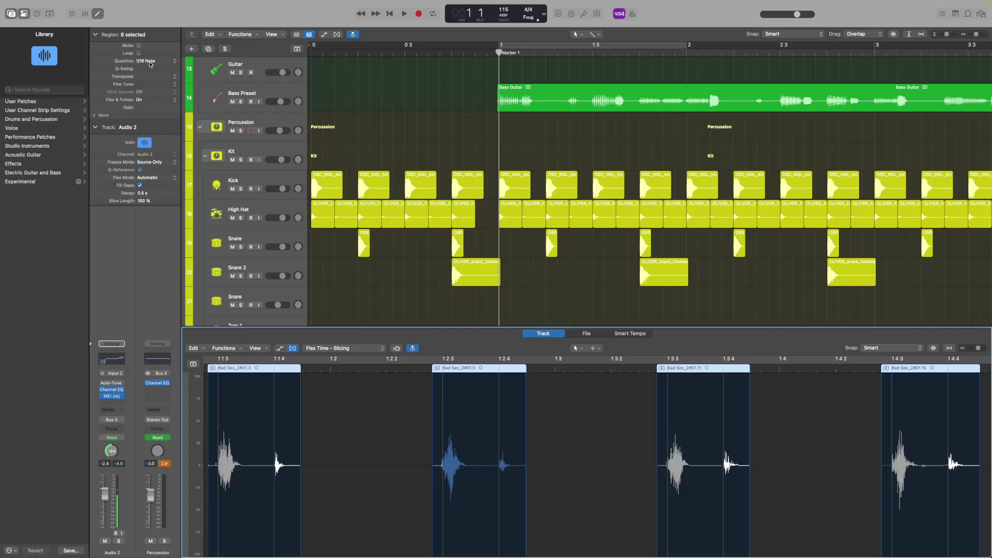
left_click(96, 13)
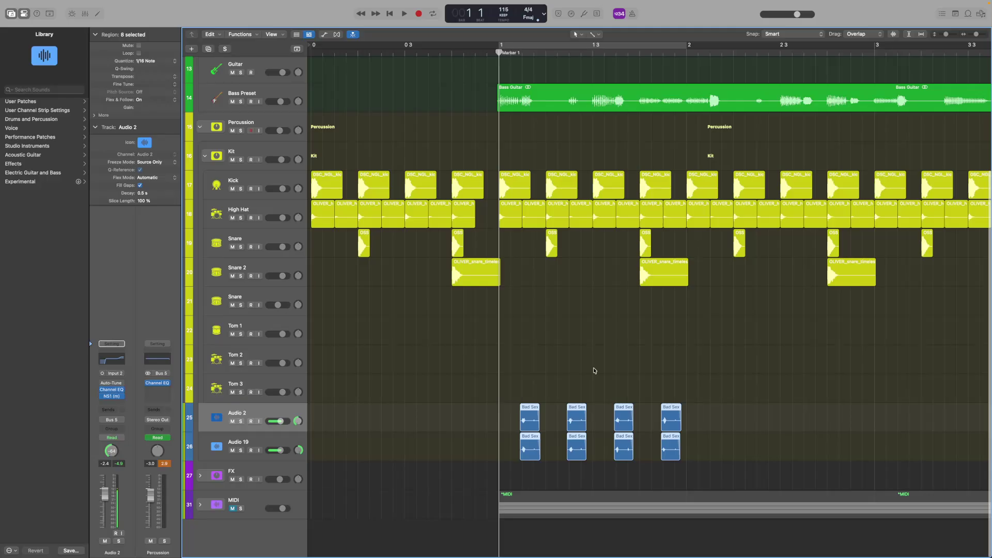
Step: Play the arrangement from bar 33, where the Audio 2 and Audio 19 clips return, and stop during bar 36
scroll(594, 370, "down", 5)
scroll(626, 369, "right", 10)
mouse_move(650, 7)
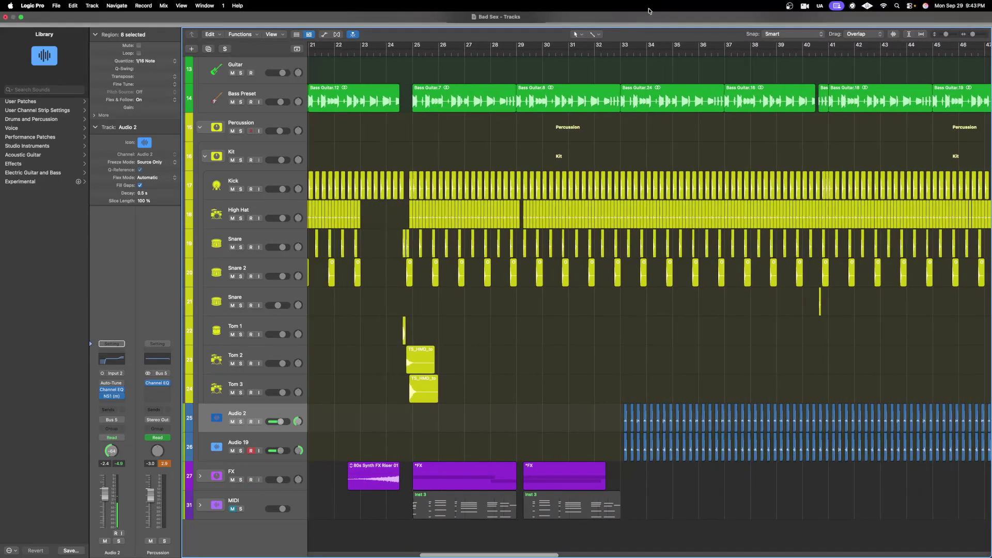
left_click(623, 53)
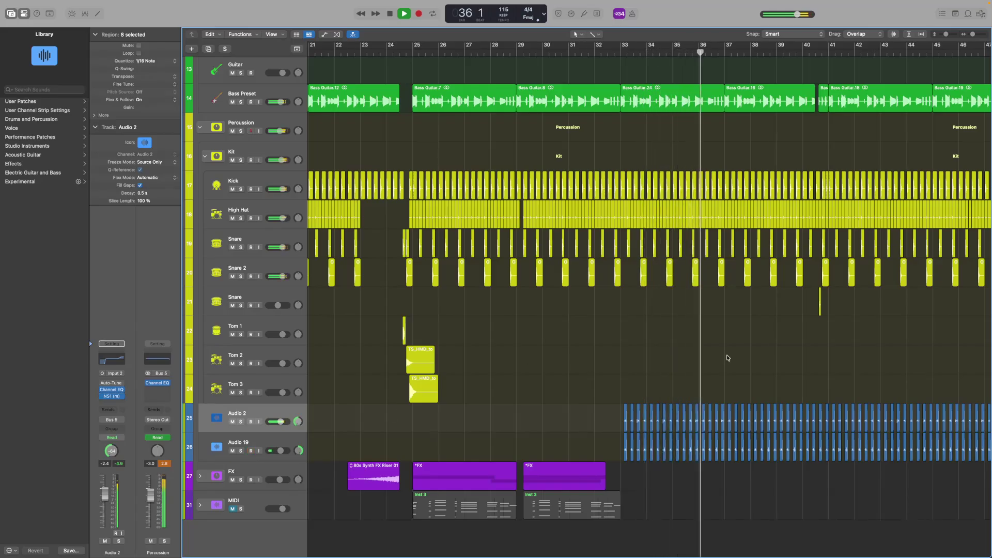
key("space")
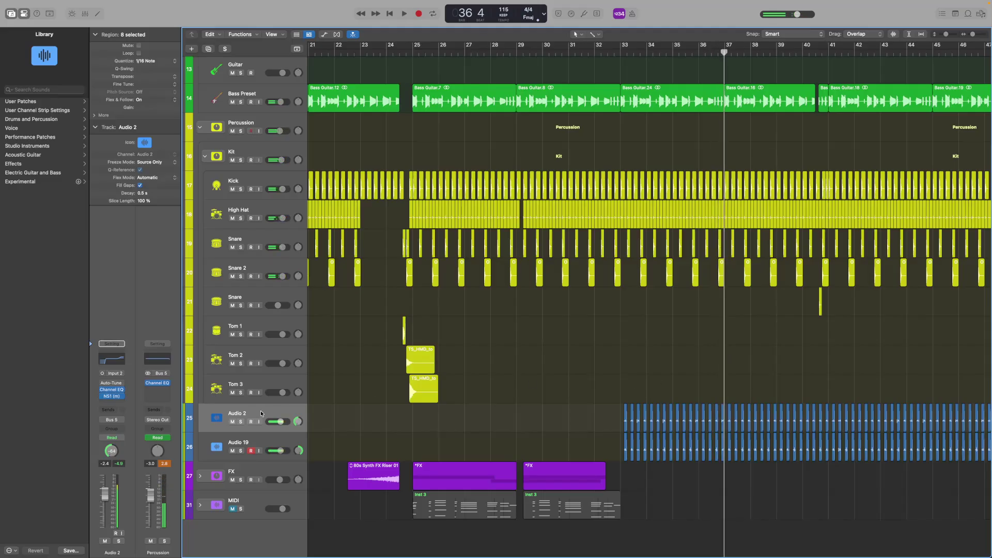
Step: Deselect the clips and examine which instrumental and percussion tracks run alongside Audio 2 and Audio 19 from bar 33 onward
left_click_drag(583, 354, 843, 372)
key("z")
scroll(724, 352, "right", 5)
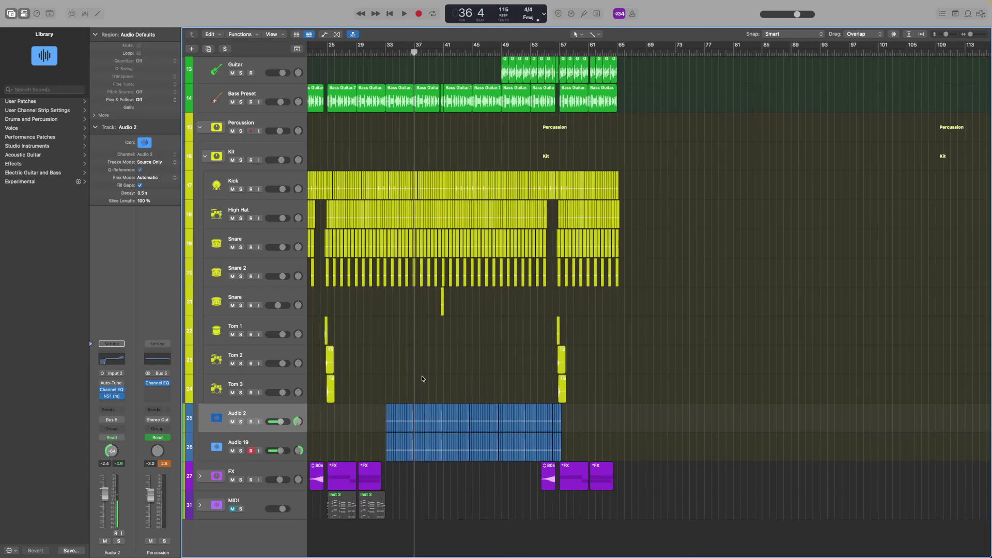
scroll(341, 215, "up", 5)
scroll(306, 146, "up", 1)
scroll(306, 146, "left", 1)
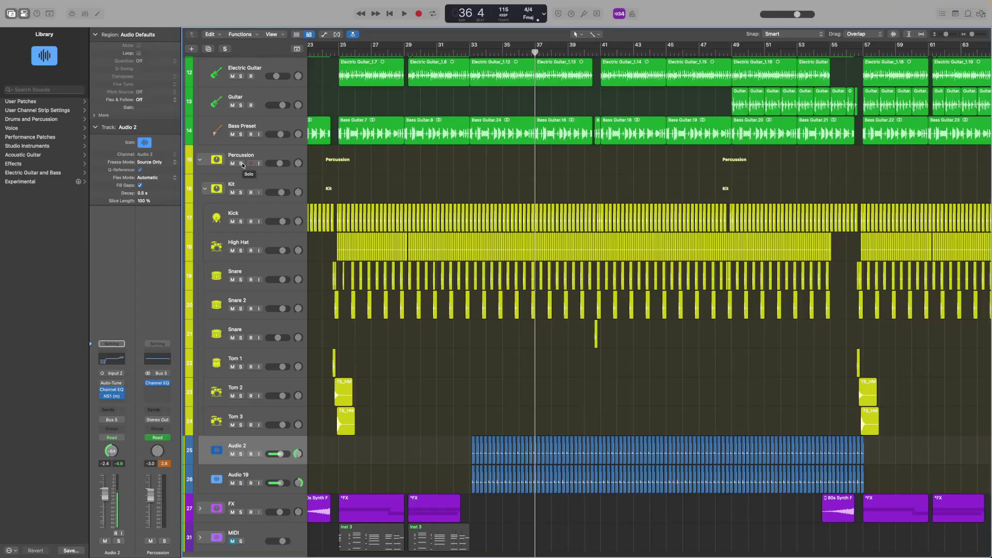
scroll(361, 114, "up", 4)
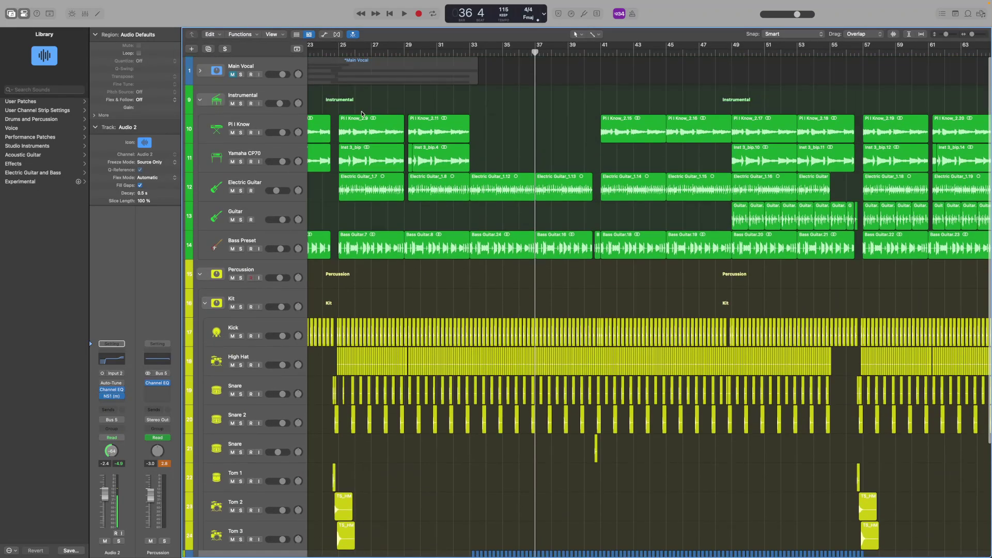
scroll(499, 212, "down", 5)
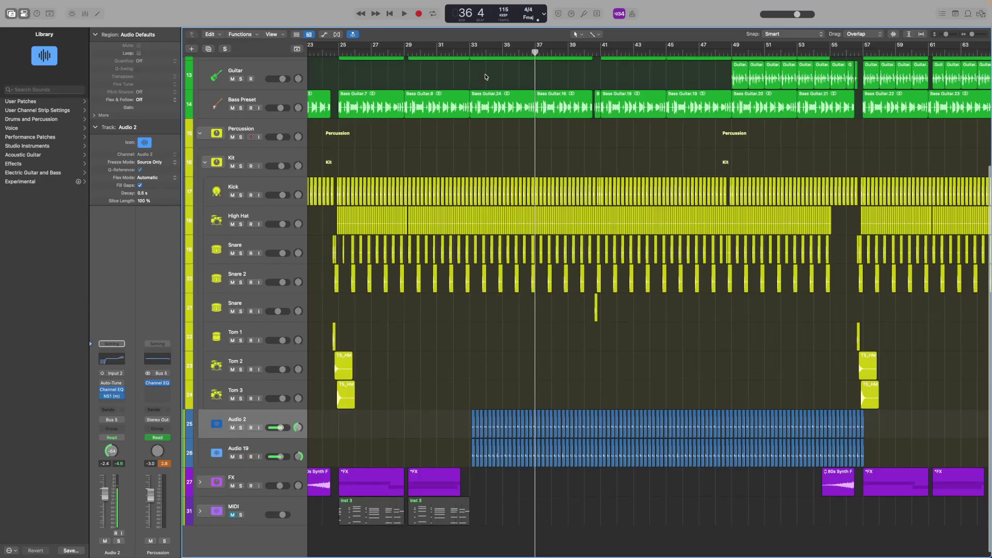
Step: Solo the Bass Preset track and the Percussion stack and start playback from bar 33
left_click_drag(467, 52, 470, 52)
scroll(330, 125, "up", 2)
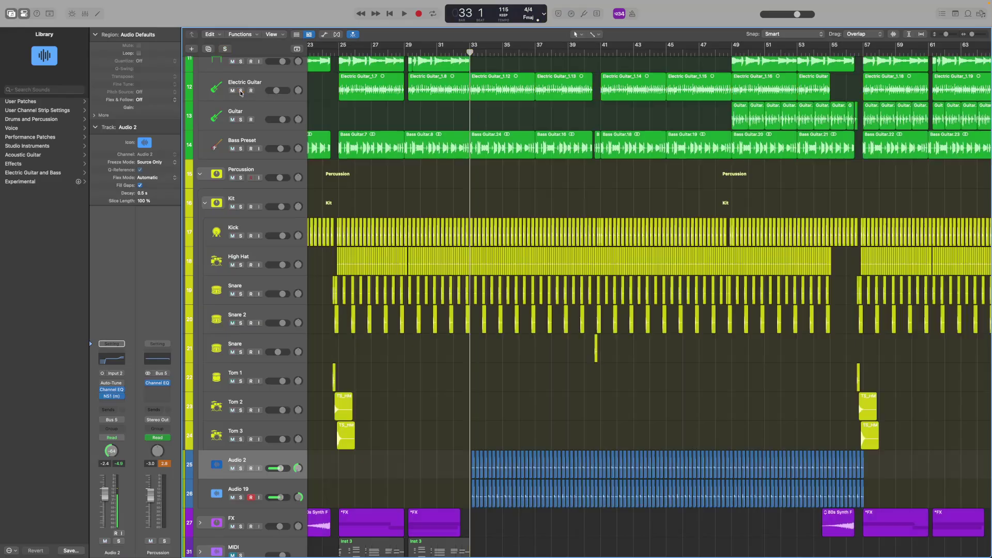
left_click(241, 149)
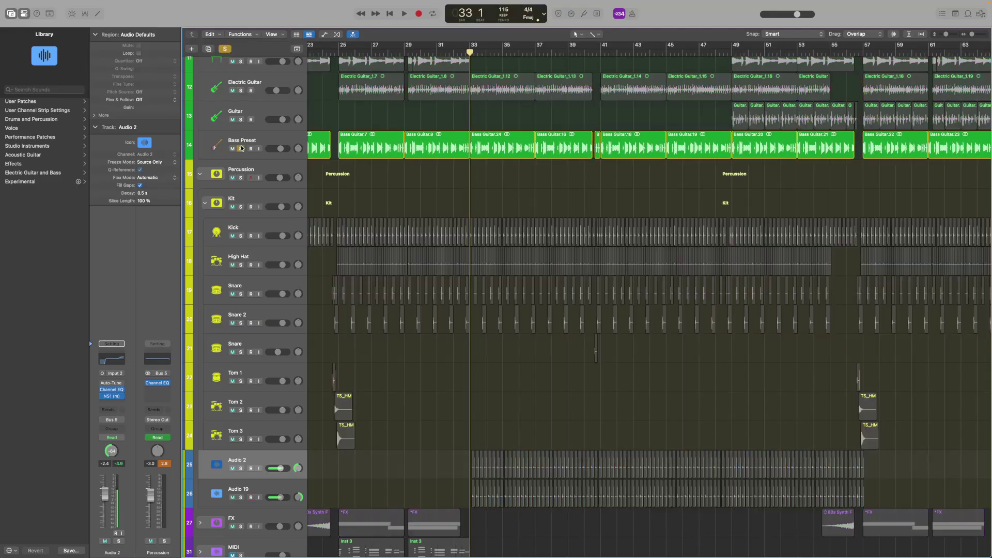
left_click(241, 177)
key("space")
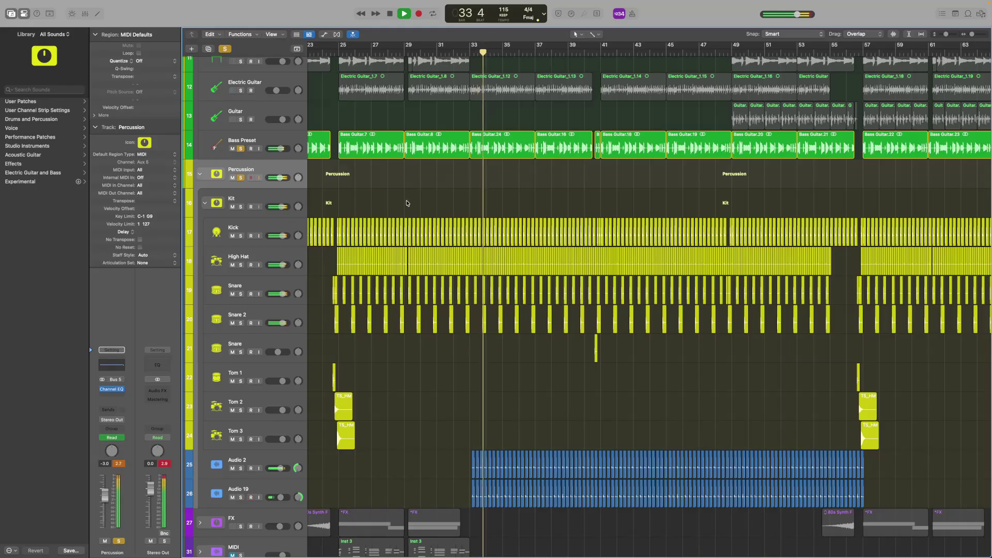
Step: Examine the Bass Guitar.24 region's waveform against the drum hits and the Audio 2 and Audio 19 clips around bars 33 to 35
scroll(511, 134, "up", 5)
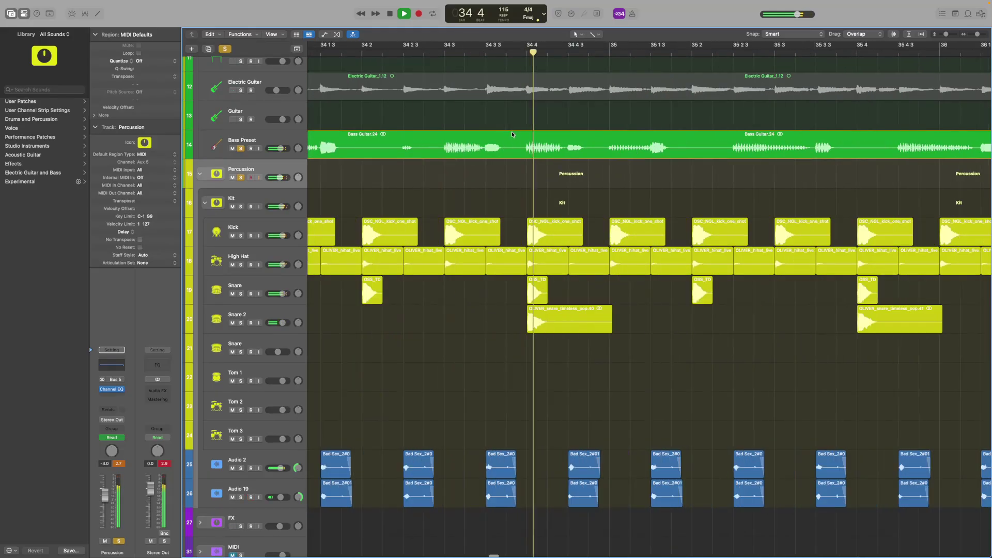
scroll(512, 135, "up", 10)
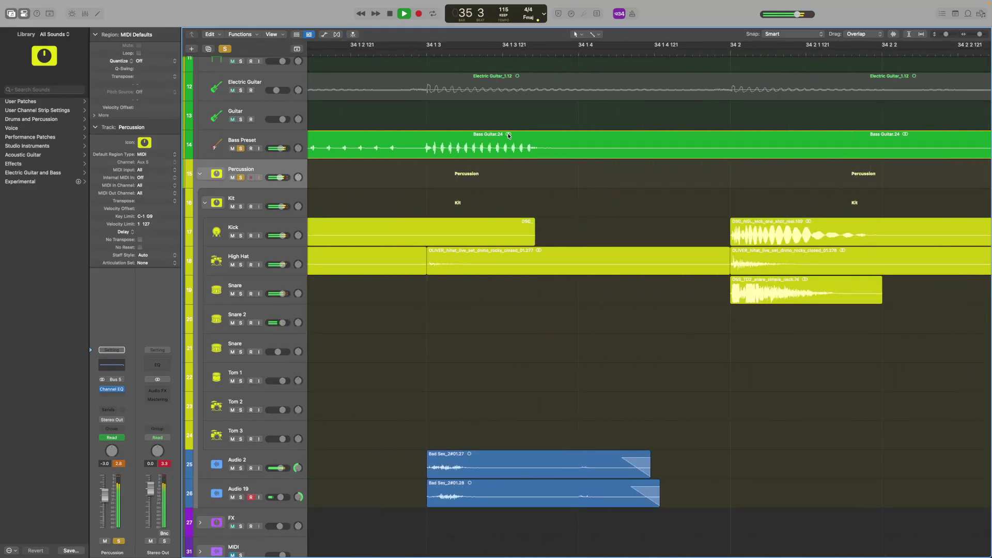
scroll(507, 132, "up", 2)
scroll(444, 143, "up", 3)
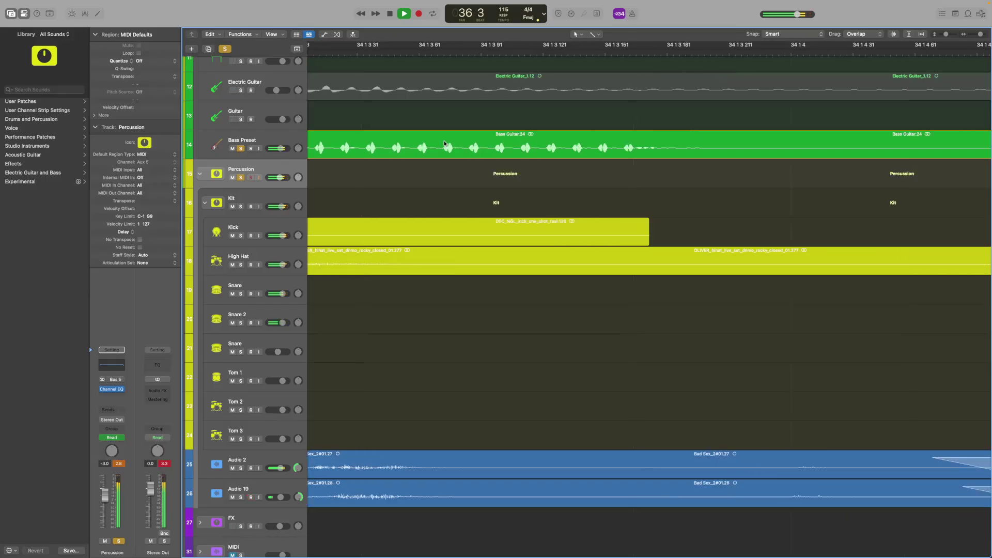
scroll(444, 143, "left", 5)
left_click_drag(550, 144, 548, 149)
scroll(548, 149, "down", 6)
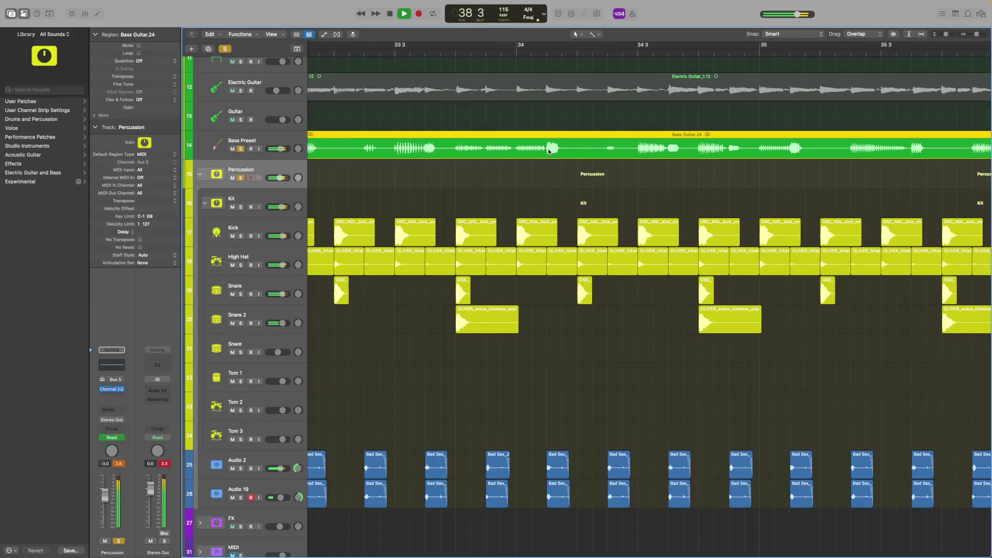
scroll(549, 150, "down", 2)
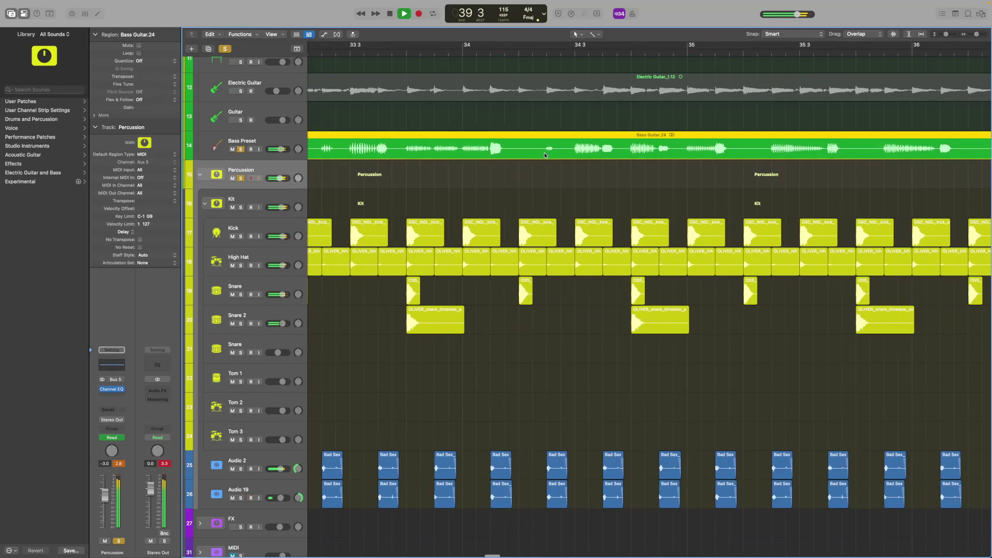
scroll(545, 154, "up", 10)
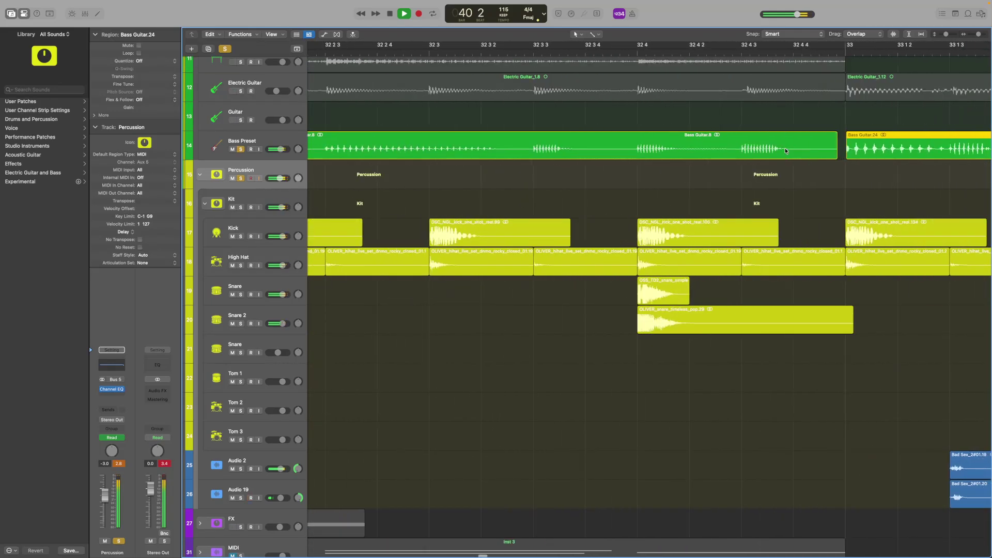
Step: Inspect the start of the Bass Guitar.24 region against the kick at bar 33 and stop playback
scroll(830, 150, "up", 5)
left_click_drag(768, 157, 754, 158)
scroll(761, 149, "up", 15)
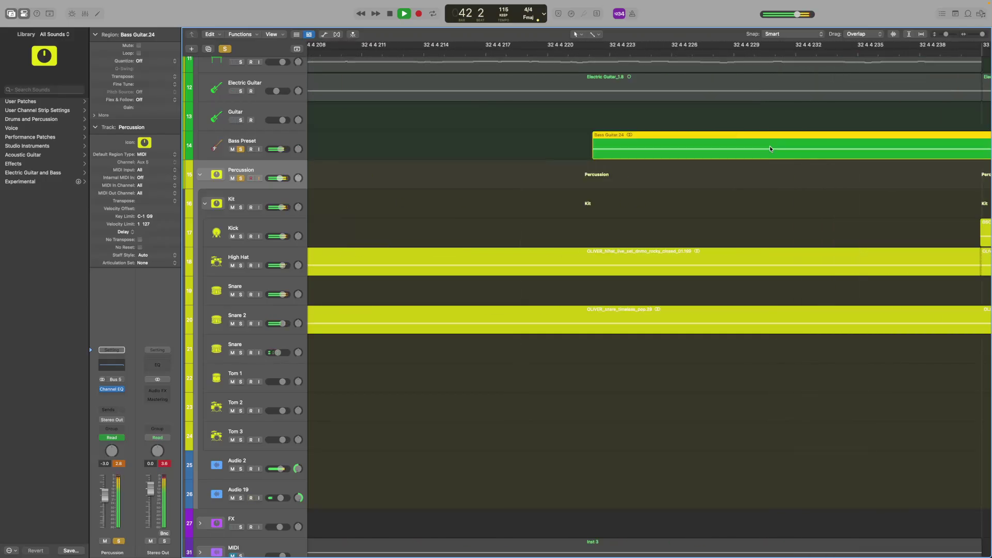
scroll(770, 149, "down", 10)
key("space")
scroll(769, 144, "right", 5)
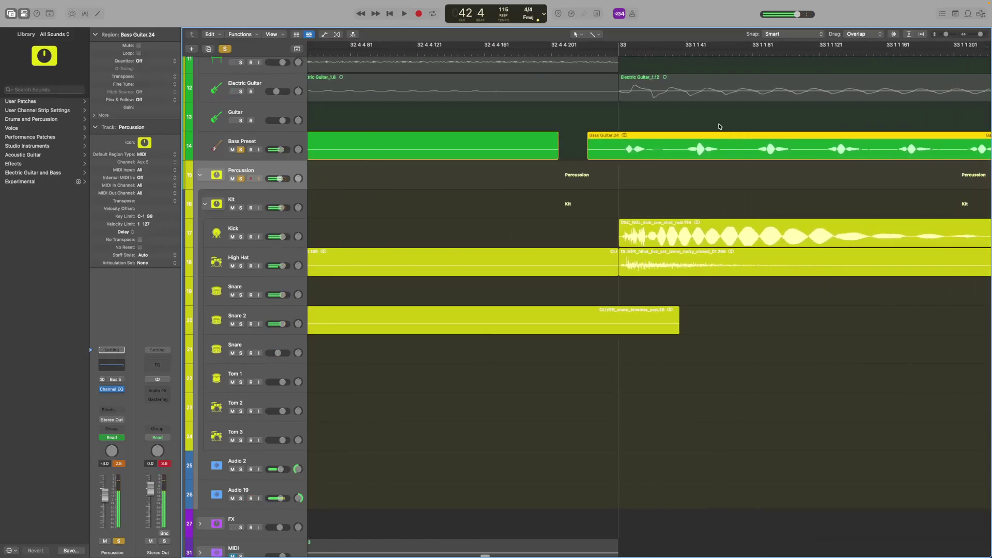
Step: Replay the soloed bass and percussion at bar 33, stop at beat 2, and compare their alignment with the Audio 2 and Audio 19 clips
scroll(685, 91, "right", 5)
scroll(685, 91, "down", 8)
key("space")
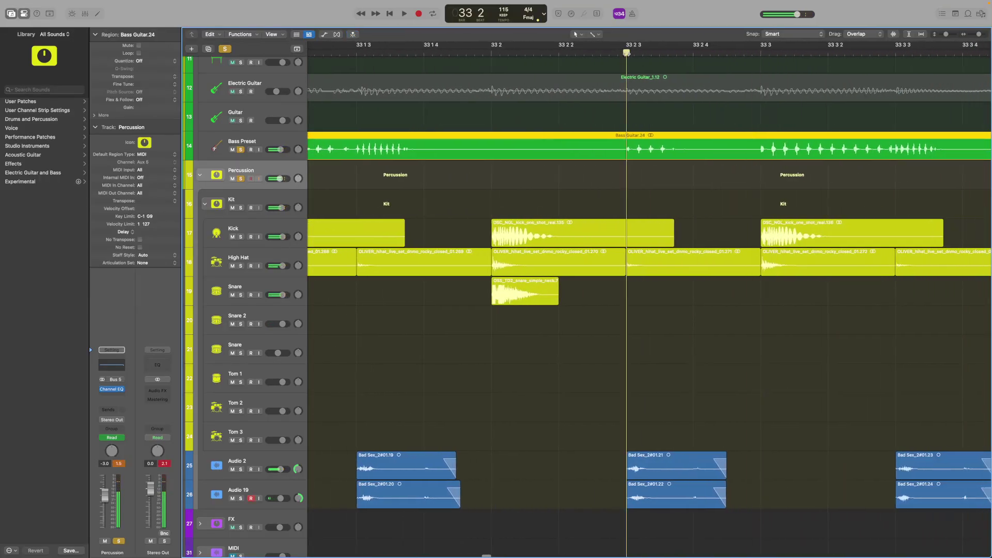
scroll(654, 105, "up", 4)
scroll(654, 105, "down", 6)
scroll(654, 105, "down", 3)
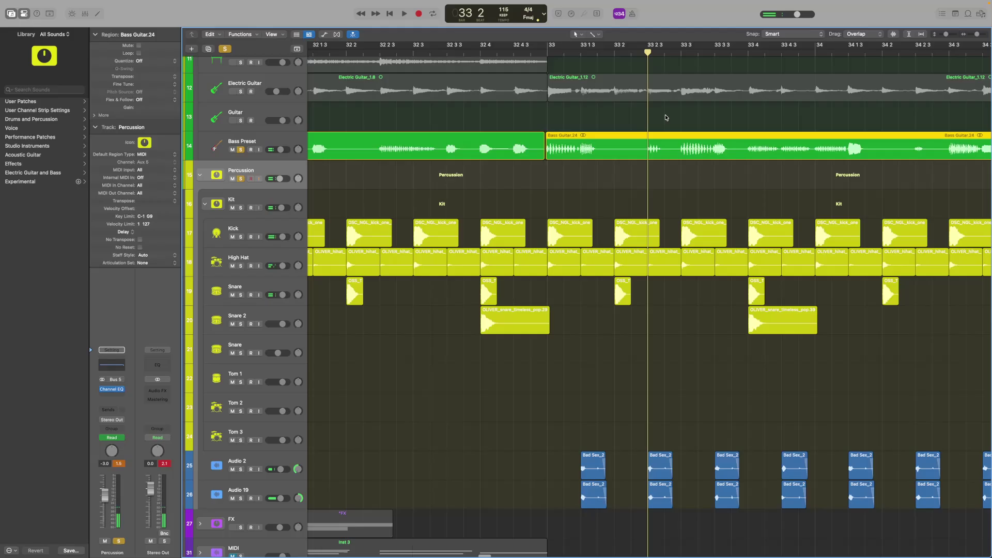
Step: Clear the region selection and play the soloed bass and percussion onward from bar 33 with more of the arrangement in view
left_click(662, 119)
scroll(675, 126, "down", 4)
scroll(676, 126, "up", 2)
scroll(719, 81, "down", 5)
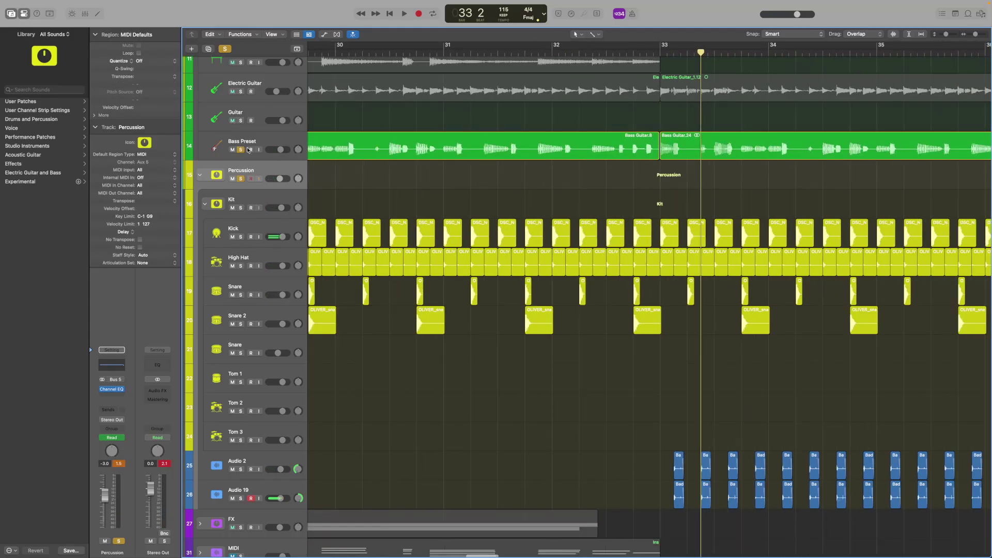
scroll(563, 101, "down", 10)
key("space")
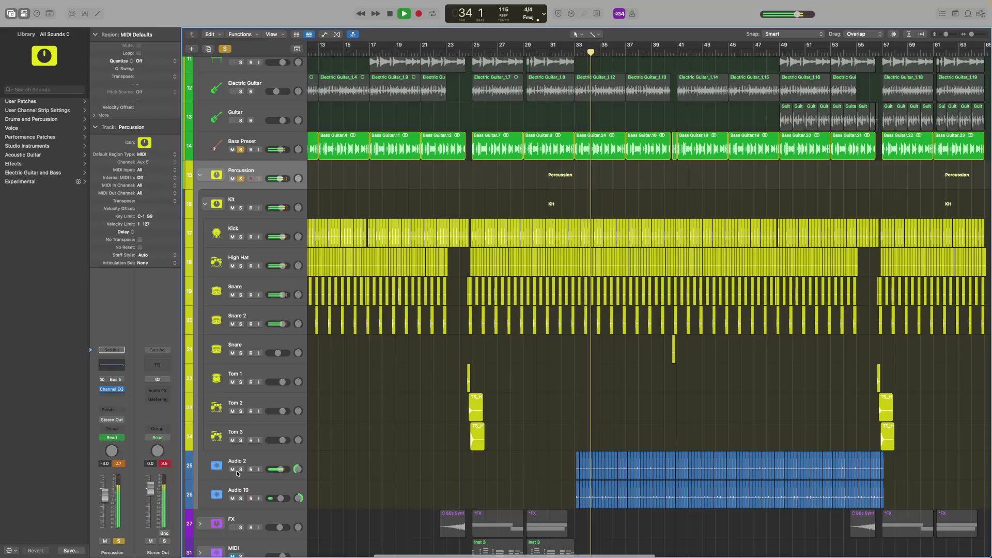
Step: Inspect how the Audio 2 and Audio 19 clips at 35 1 3 line up with the hi-hat and bass, and stop playback
scroll(635, 432, "up", 10)
scroll(545, 429, "up", 8)
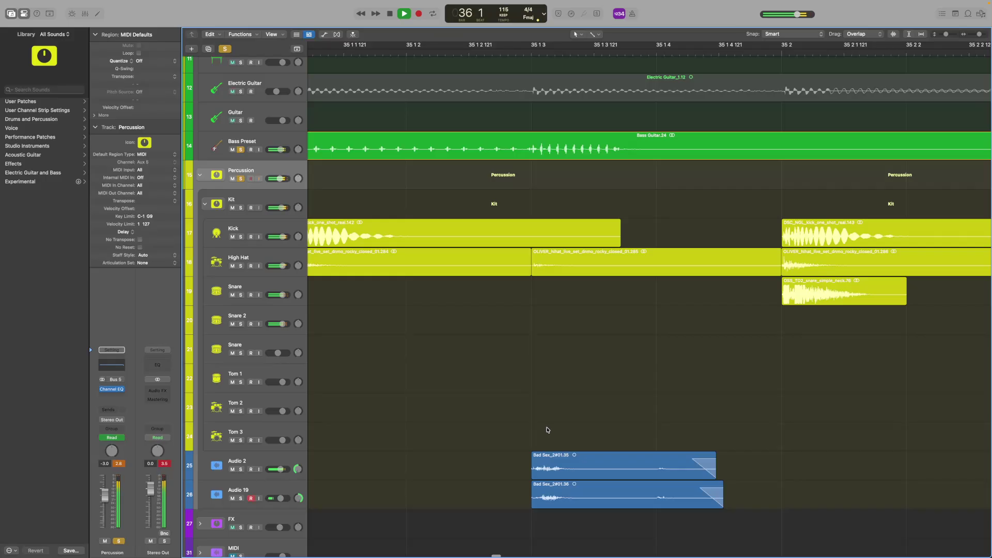
key("space")
scroll(635, 429, "up", 3)
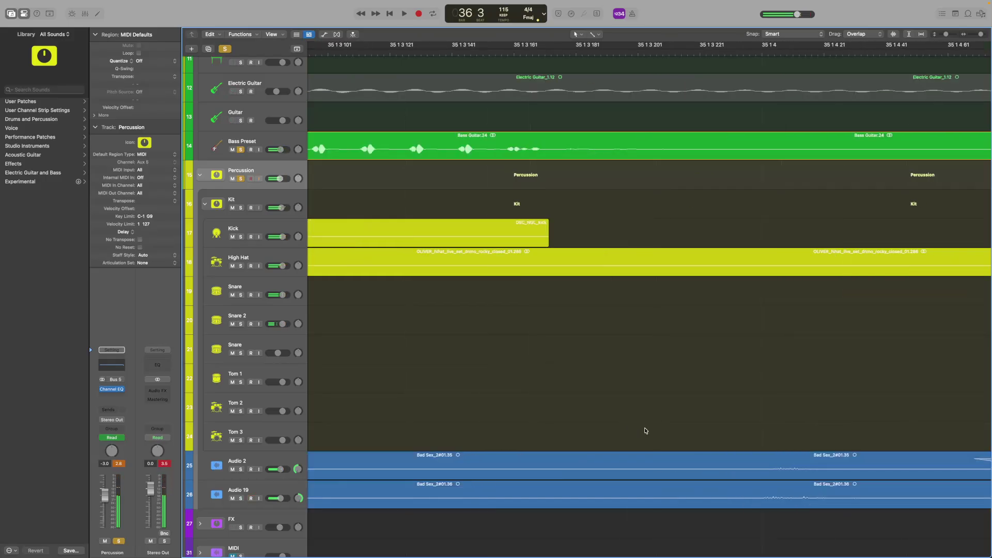
scroll(710, 432, "down", 10)
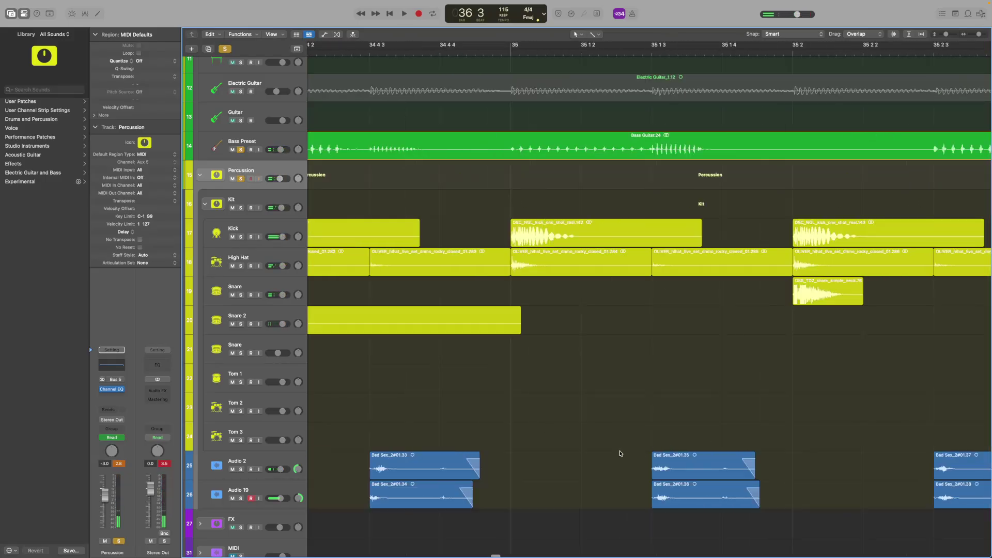
scroll(582, 448, "down", 10)
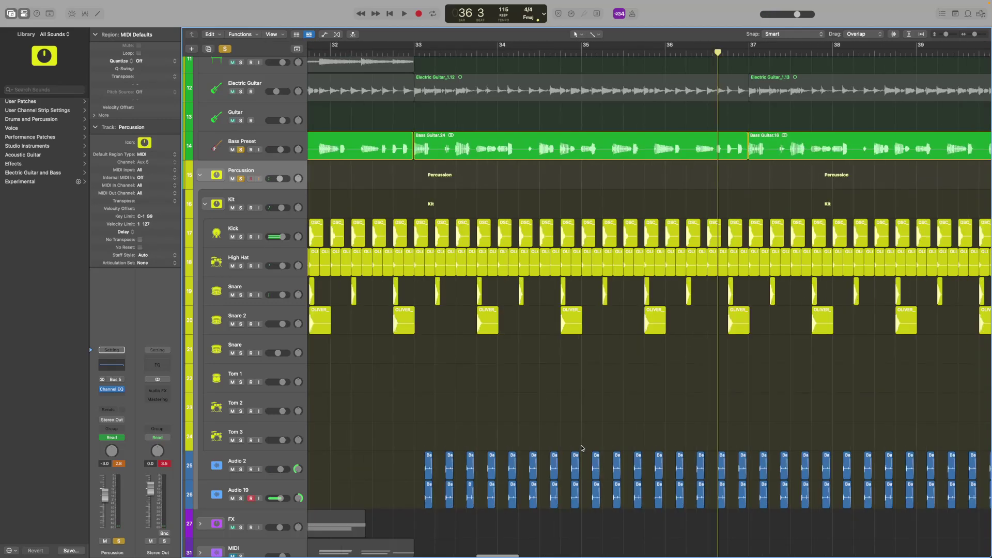
Step: Select all Audio 2 and Audio 19 clips from bar 33 onward and view them with Flex Time in the audio track editor
left_click_drag(398, 462, 955, 501)
scroll(930, 504, "down", 15)
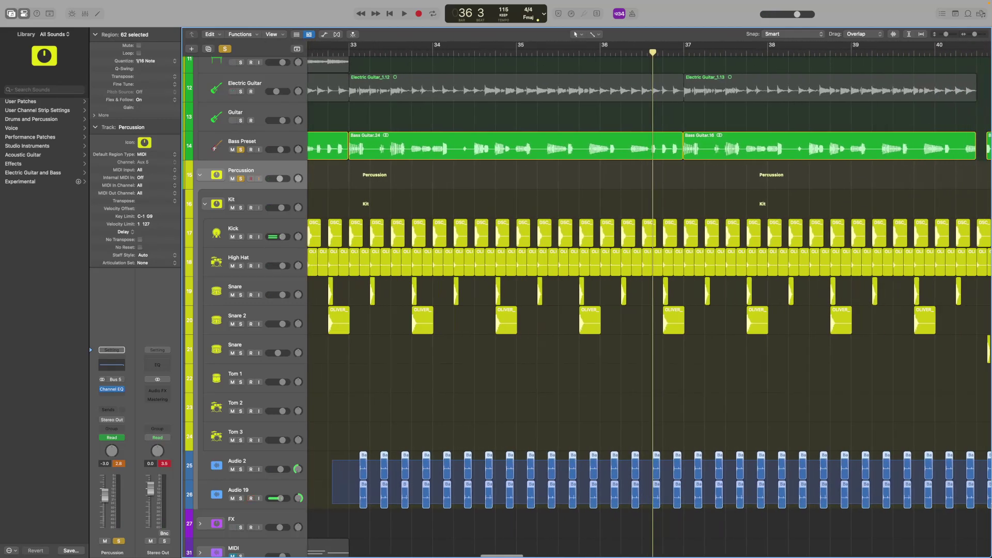
left_click_drag(863, 508, 550, 452)
scroll(551, 495, "up", 10)
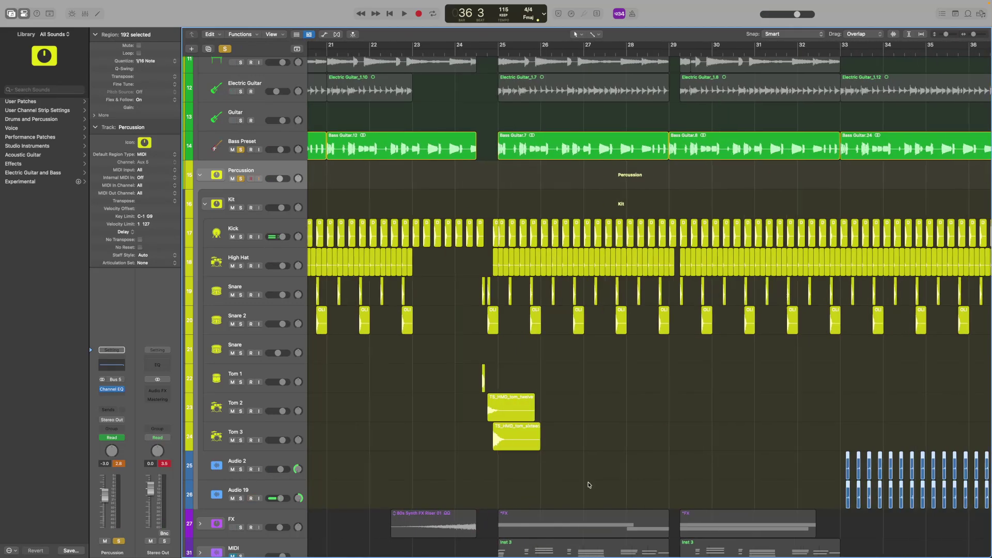
left_click(97, 13)
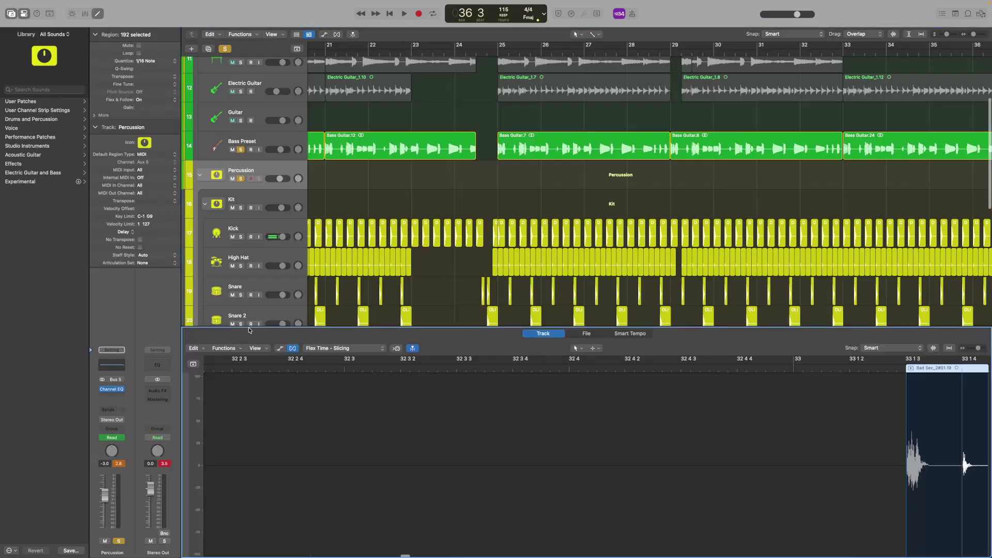
left_click(293, 349)
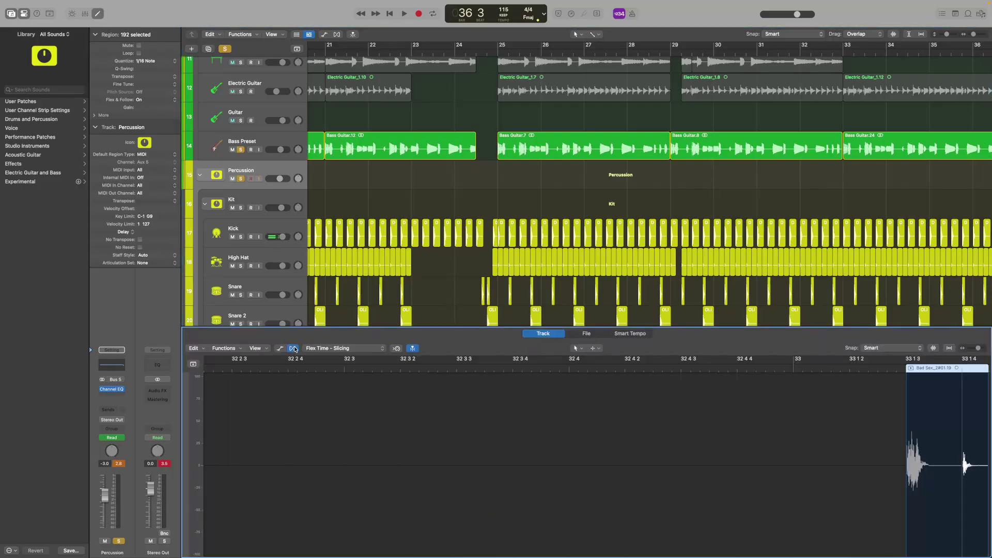
Step: Try 1/4 Note quantization on the selected clips, restore 1/16 Note, and close the track editor
left_click(150, 61)
left_click(152, 45)
left_click(154, 64)
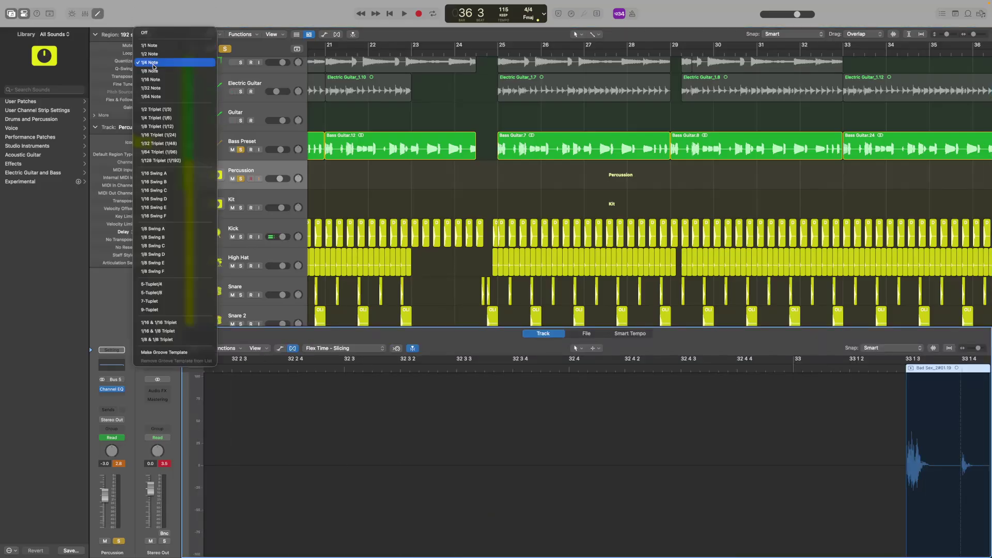
left_click(150, 79)
key("e")
Step: Place the playhead at about 33 1 4 over the first Audio 2 and Audio 19 clips and enlarge the track waveforms with waveform zoom
left_click(861, 419)
scroll(862, 419, "up", 10)
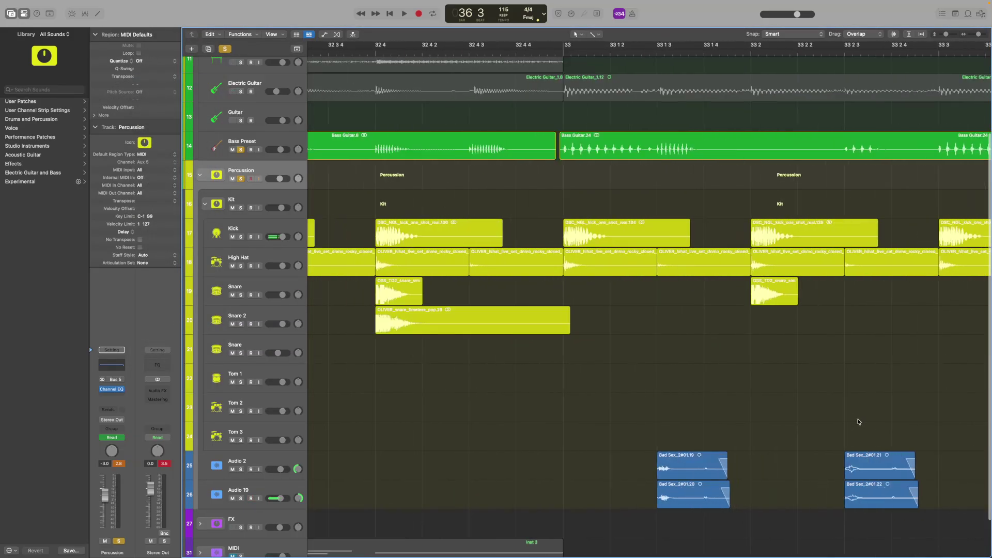
scroll(858, 421, "up", 3)
scroll(858, 422, "up", 3)
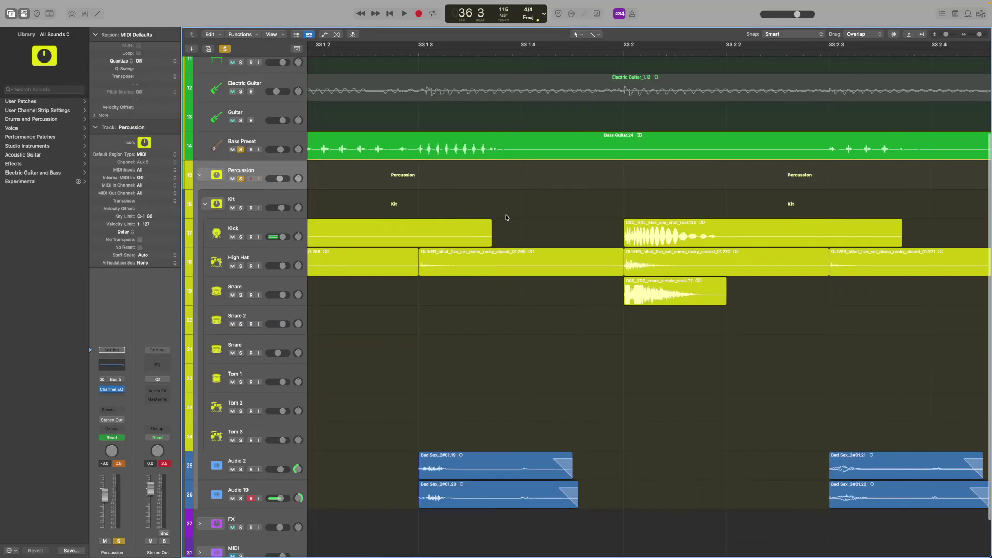
left_click(519, 54)
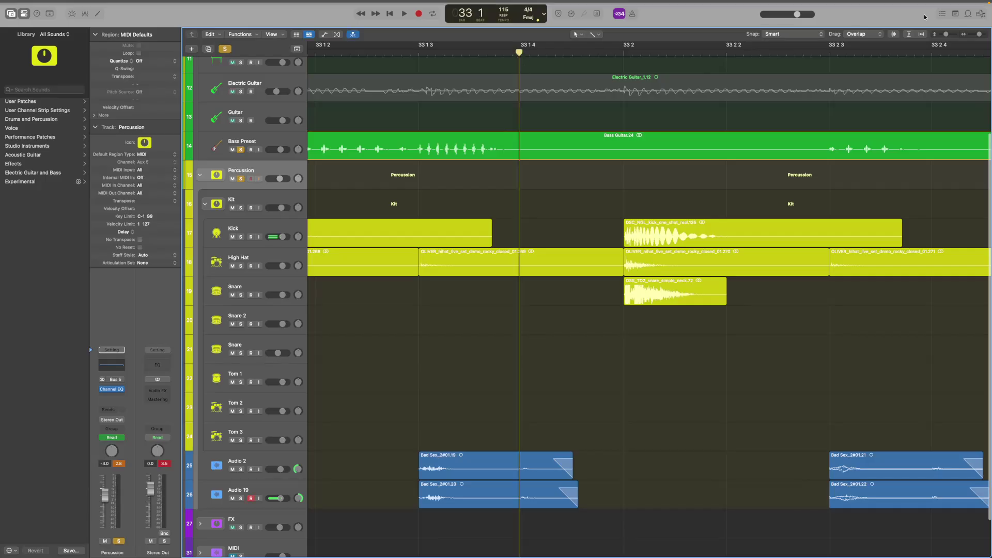
left_click(895, 35)
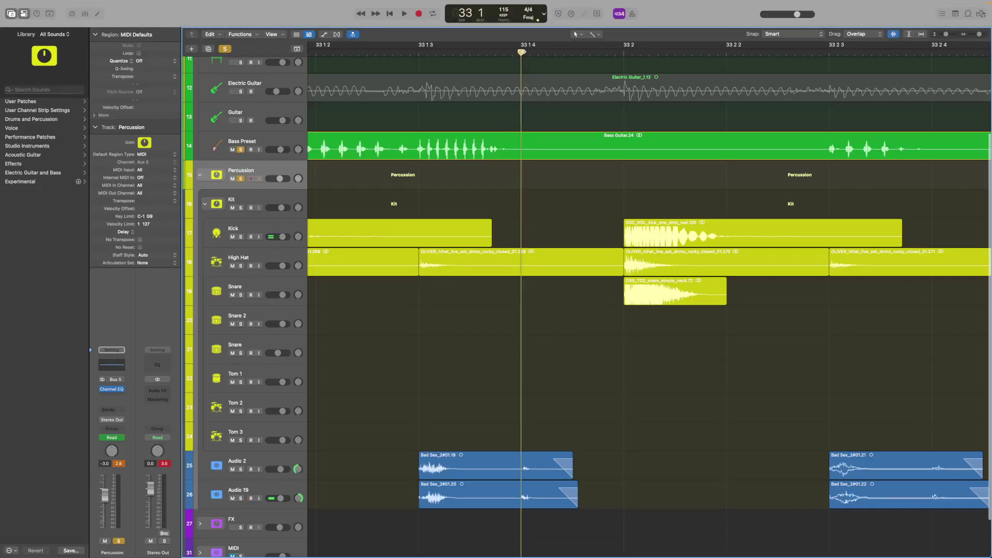
Step: Inspect the quiet second transient of the first Audio 2 and Audio 19 clips near 33 1 4, and briefly play that passage
scroll(514, 377, "up", 5)
scroll(505, 474, "up", 3)
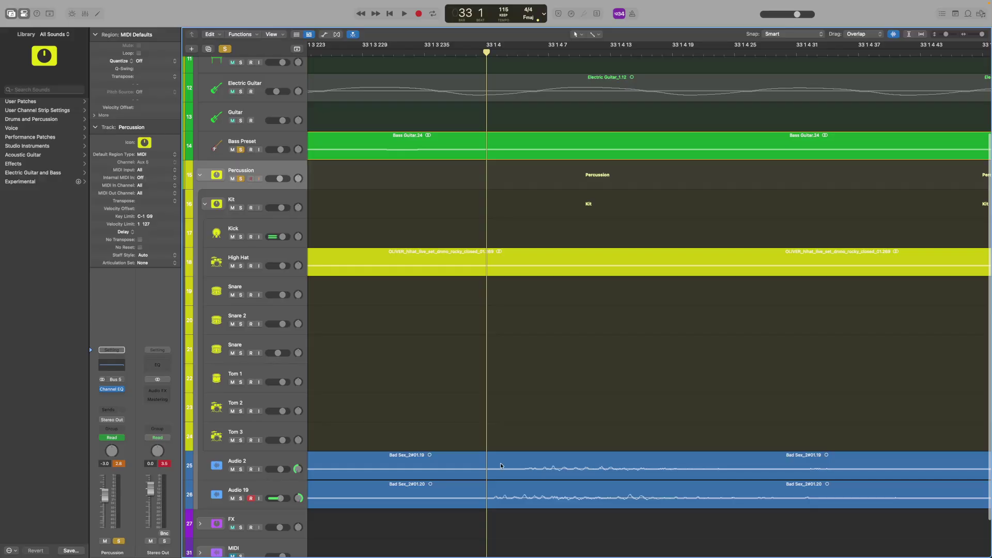
scroll(486, 464, "down", 3)
key("space")
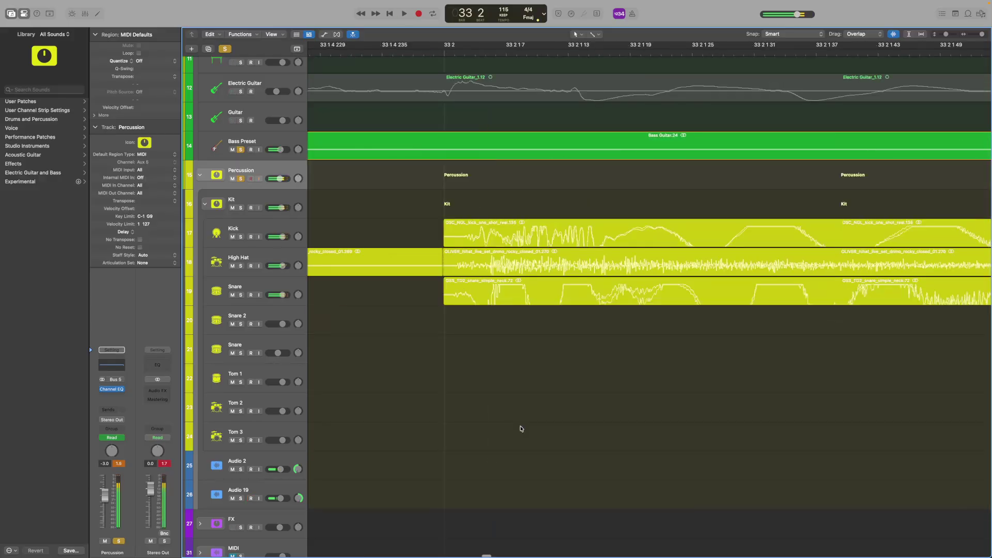
scroll(531, 430, "down", 4)
scroll(548, 444, "down", 5)
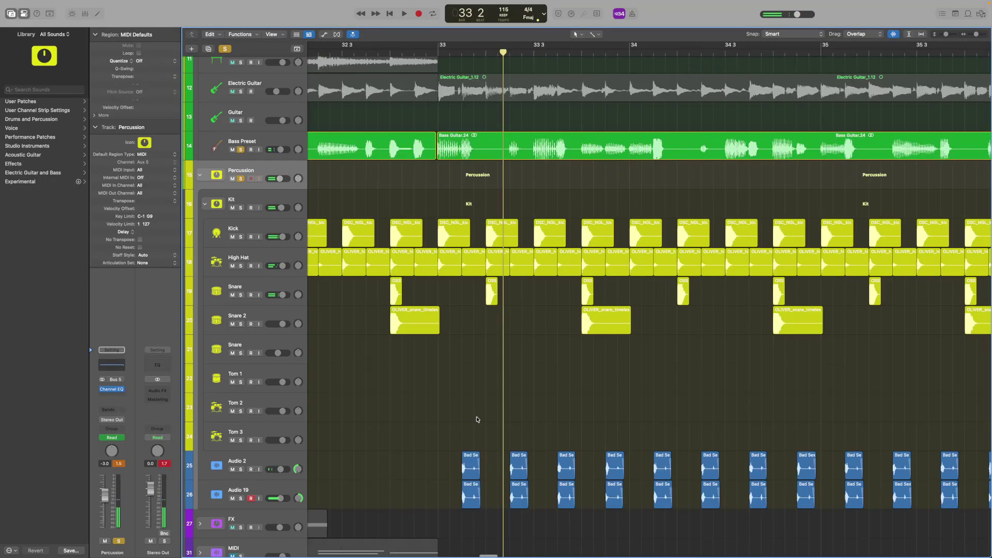
Step: Select the first Audio 2 clip and examine its second transient against the 33 1 4 gridline in the track editor, and close the editor
scroll(491, 429, "up", 4)
left_click(445, 473)
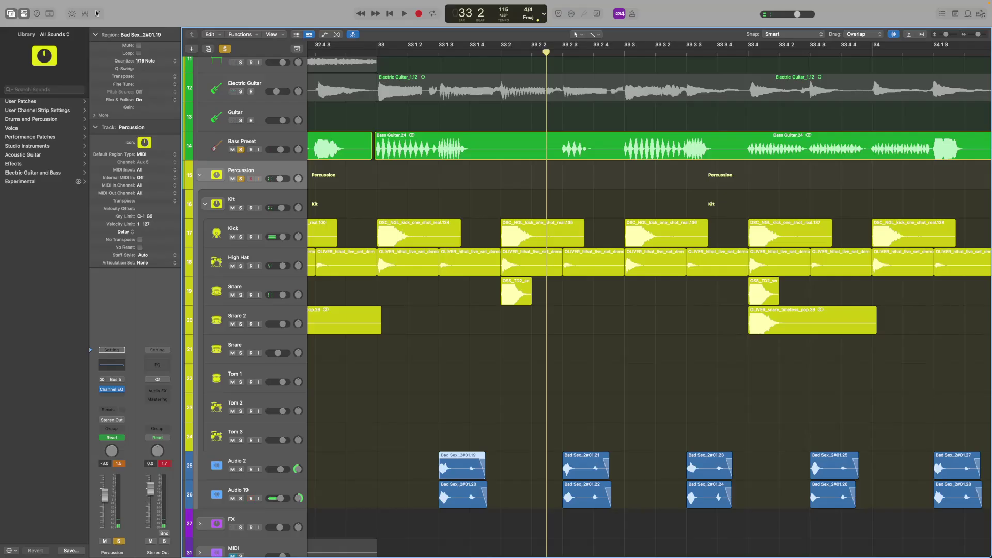
key("e")
scroll(731, 459, "up", 3)
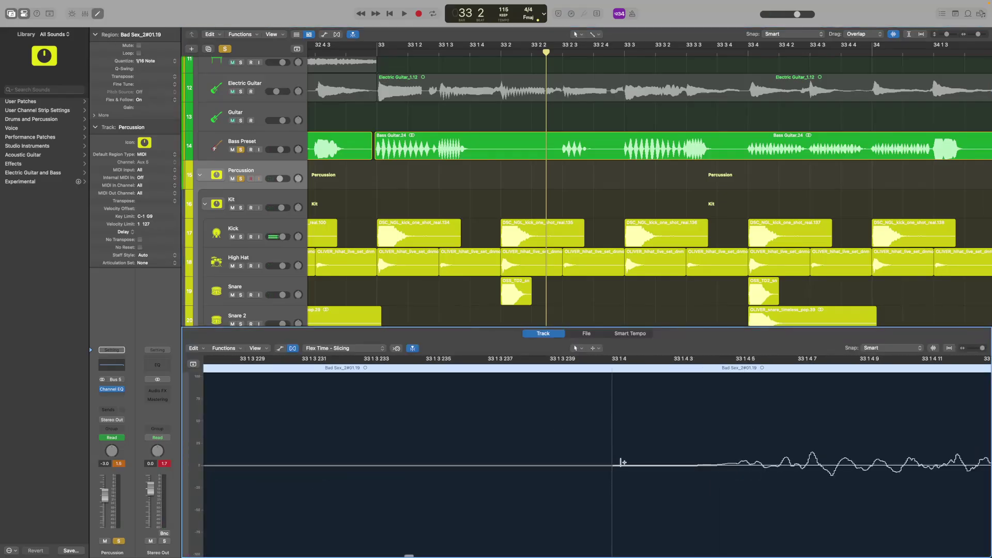
scroll(620, 459, "down", 6)
scroll(622, 460, "up", 3)
left_click(97, 13)
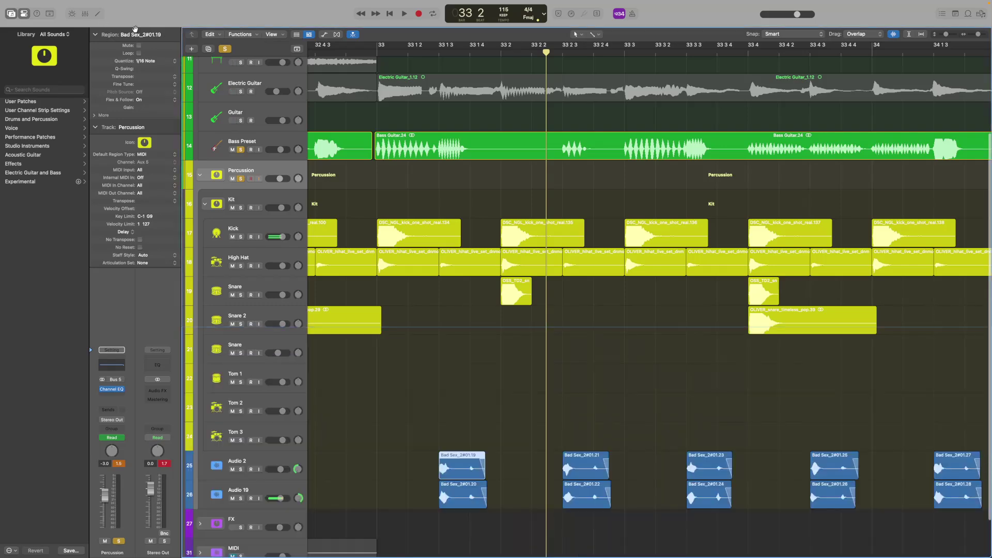
Step: Play the soloed bass and percussion to around bar 35, and return the stopped playhead to bar 33
key("space")
scroll(580, 402, "down", 3)
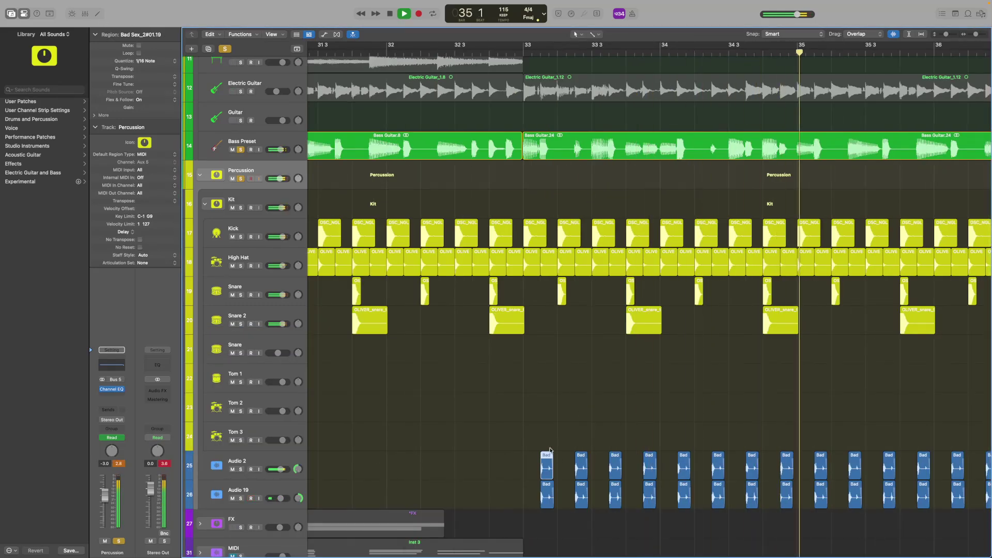
key("space")
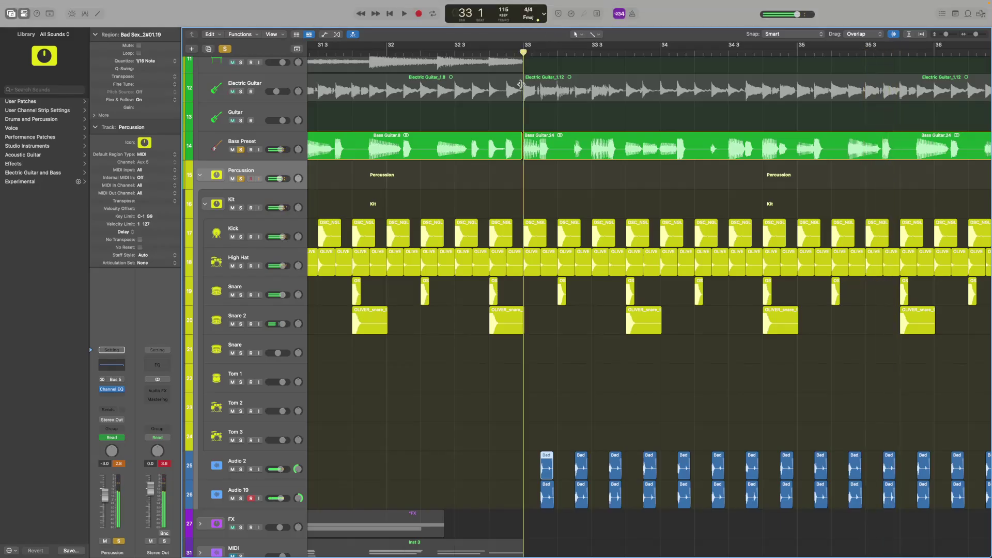
Step: Select the Audio 2 and Audio 19 tracks together with all their regions, with the whole song in view
key("super+Left")
key("super+Left")
key("super+Left")
key("super+Left")
key("super+Left")
key("super+Left")
left_click(262, 459)
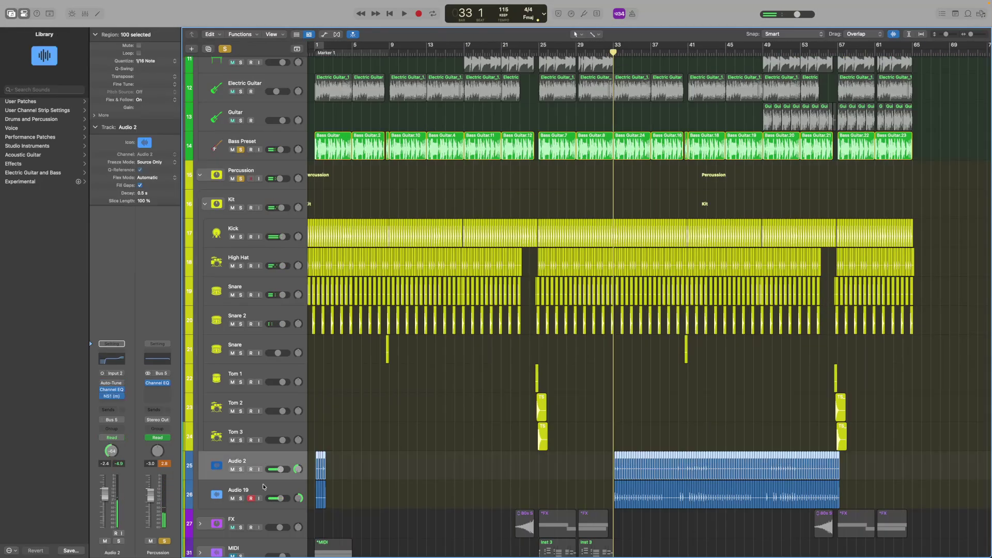
left_click(266, 491)
left_click(261, 461, "shift")
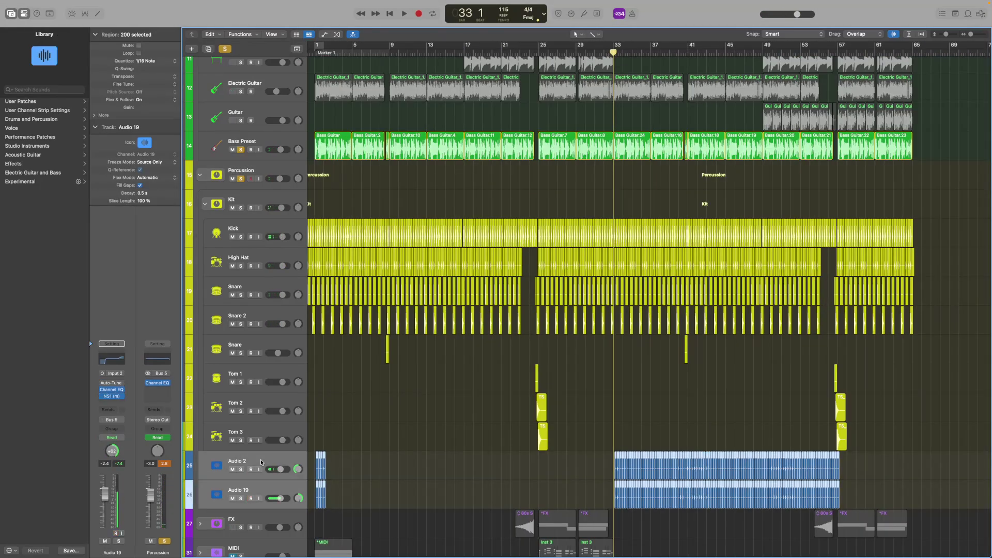
Step: Show the mixer, review the low cut in Audio 2's Channel EQ, and close both the EQ and the mixer
left_click(85, 16)
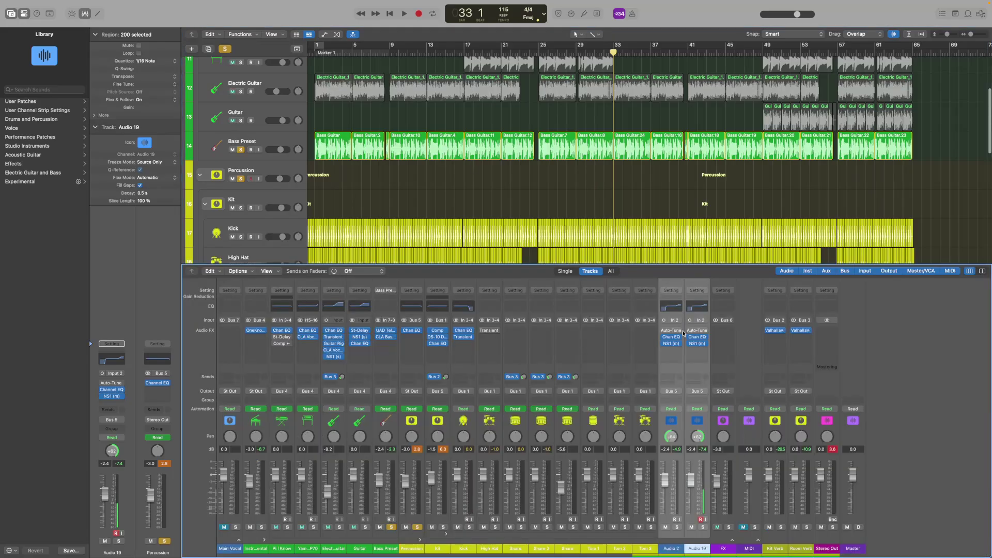
double_click(674, 309)
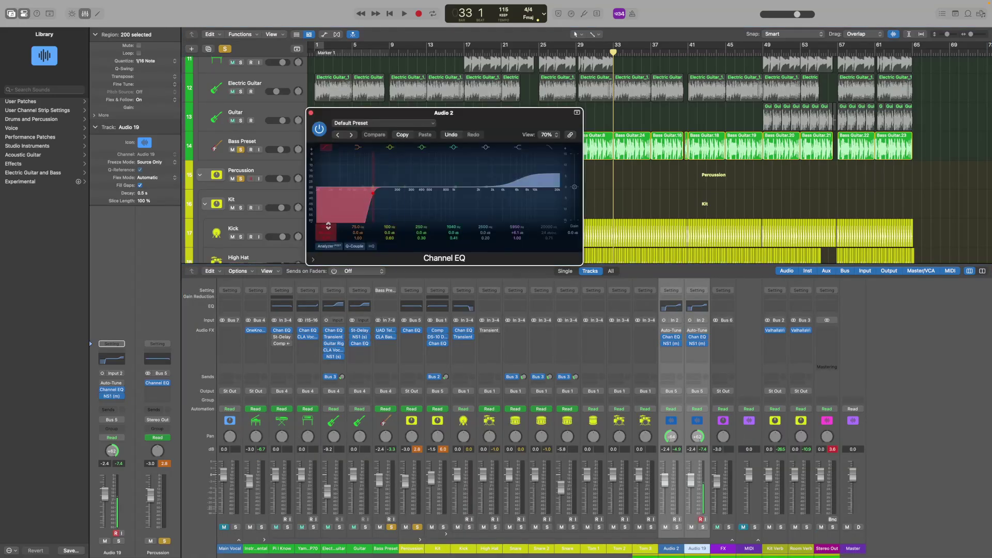
left_click(325, 147)
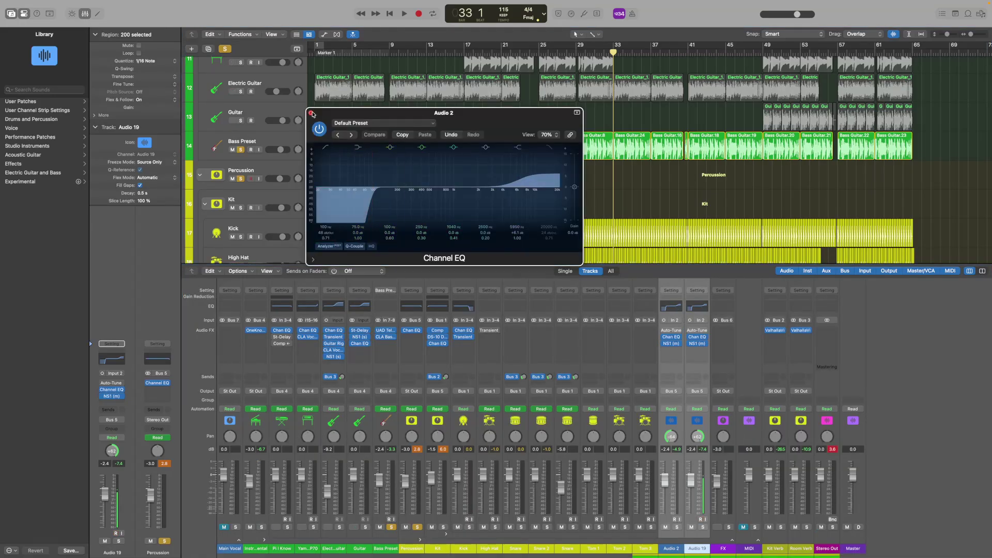
left_click(311, 112)
key("x")
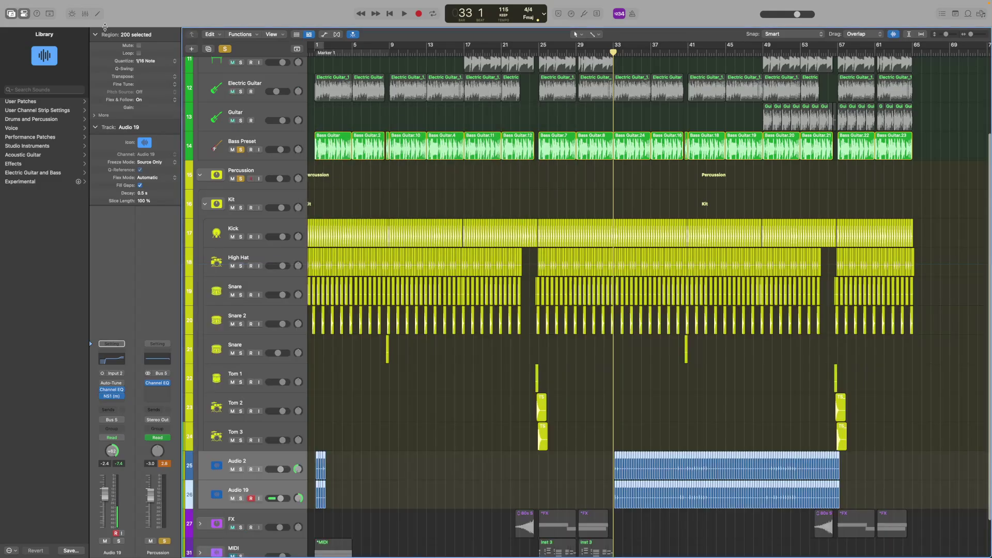
Step: Select only the first pair of Audio 2 and Audio 19 clips at 33 1 3
left_click(616, 429)
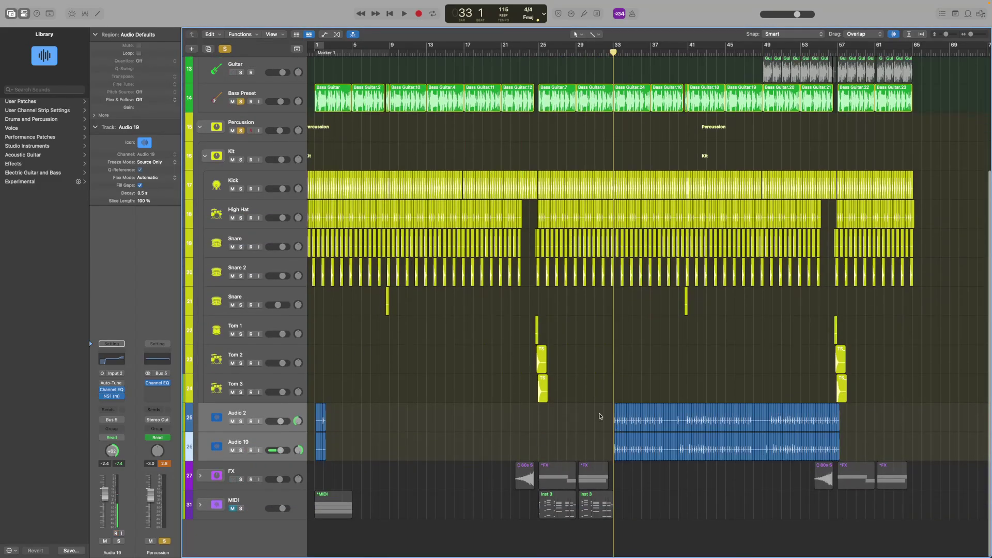
scroll(603, 414, "up", 1)
scroll(618, 412, "up", 10)
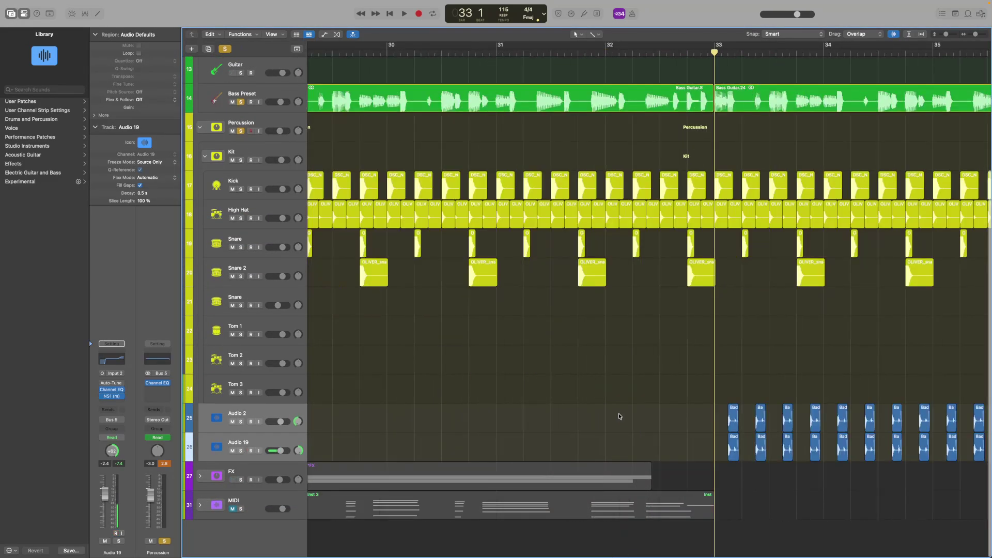
left_click(578, 415)
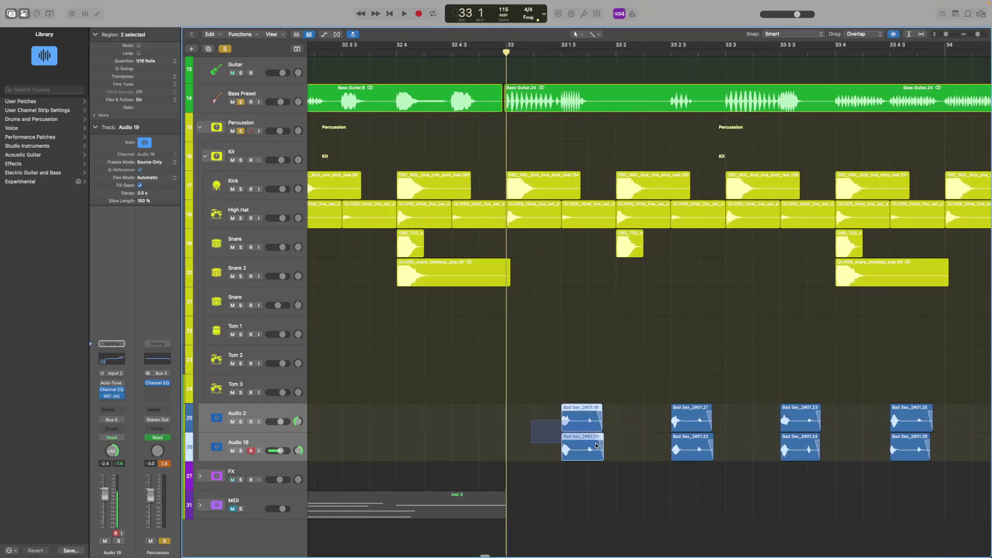
Step: Bounce the selected Audio 2 and Audio 19 pair in place to a new track as One File named Chickas, leaving the sources
right_click(589, 434)
left_click(621, 394)
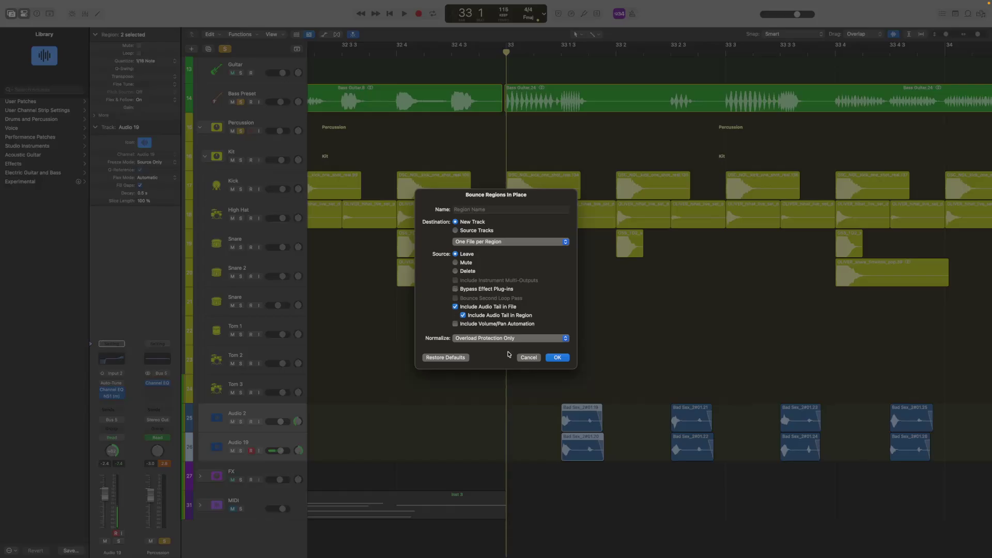
left_click(542, 243)
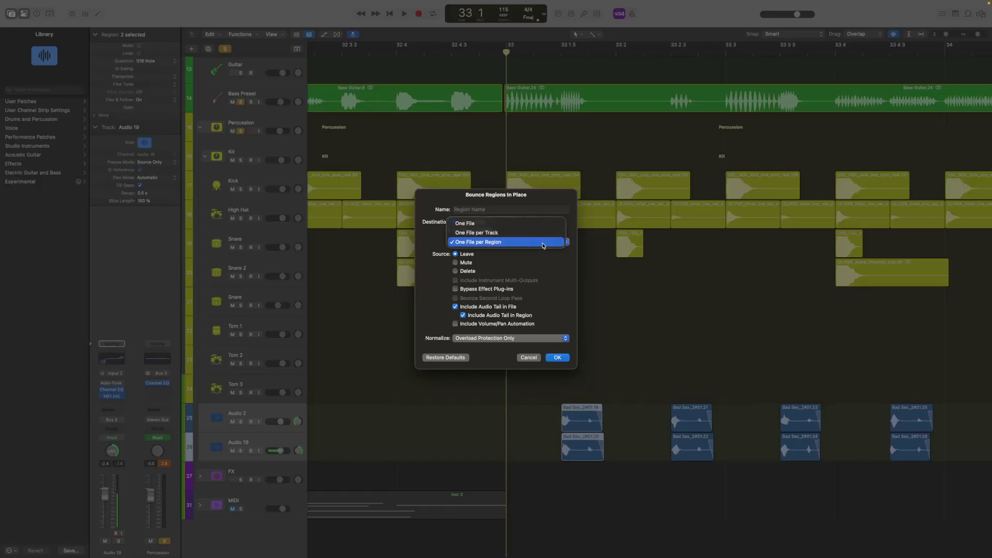
left_click(465, 222)
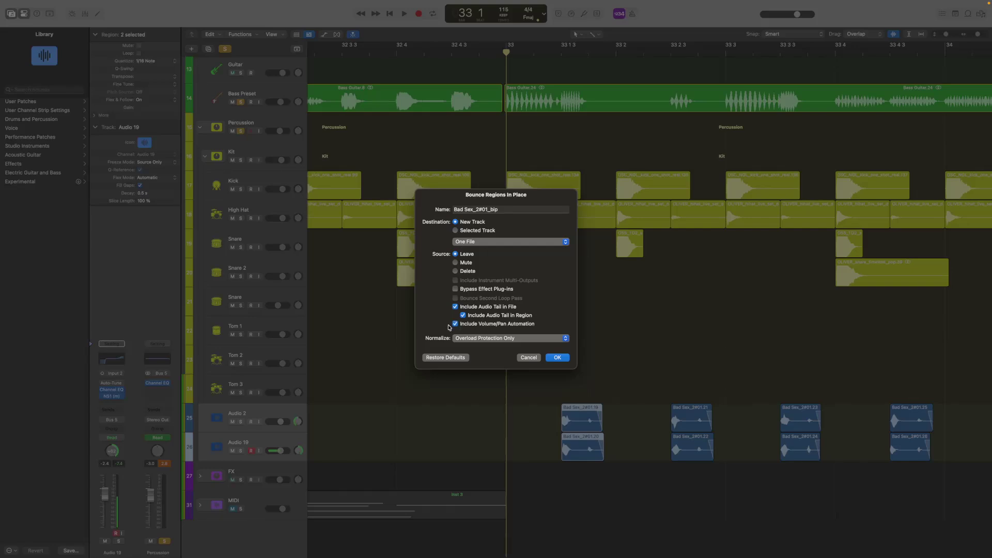
left_click(517, 209)
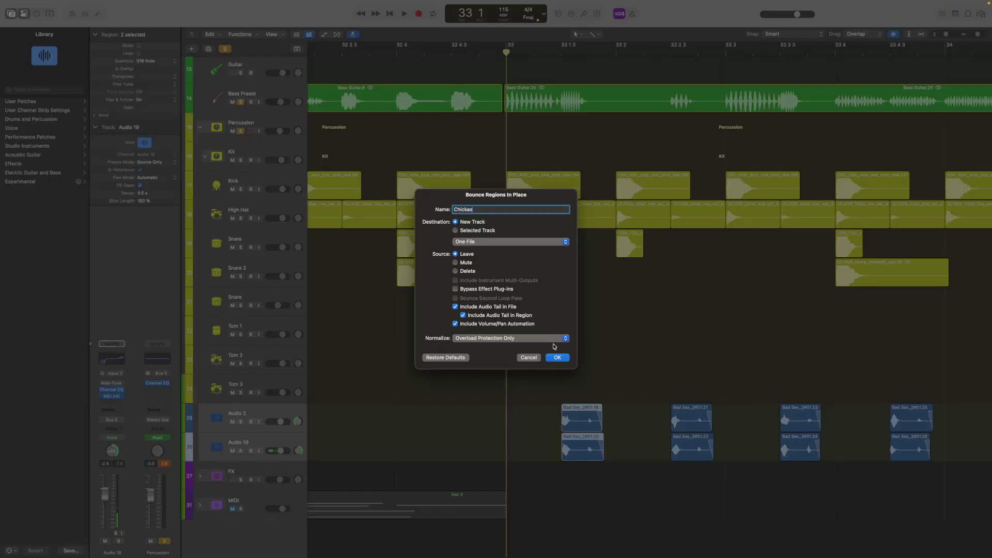
left_click(557, 357)
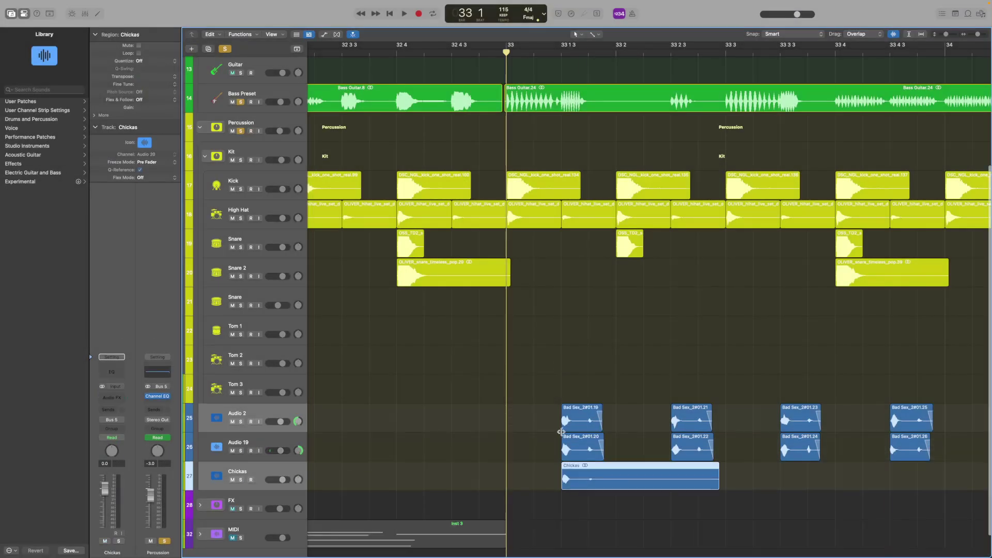
Step: Play the bounce in context, solo only the Chickas track, and audition its region from the start of the clip
key("space")
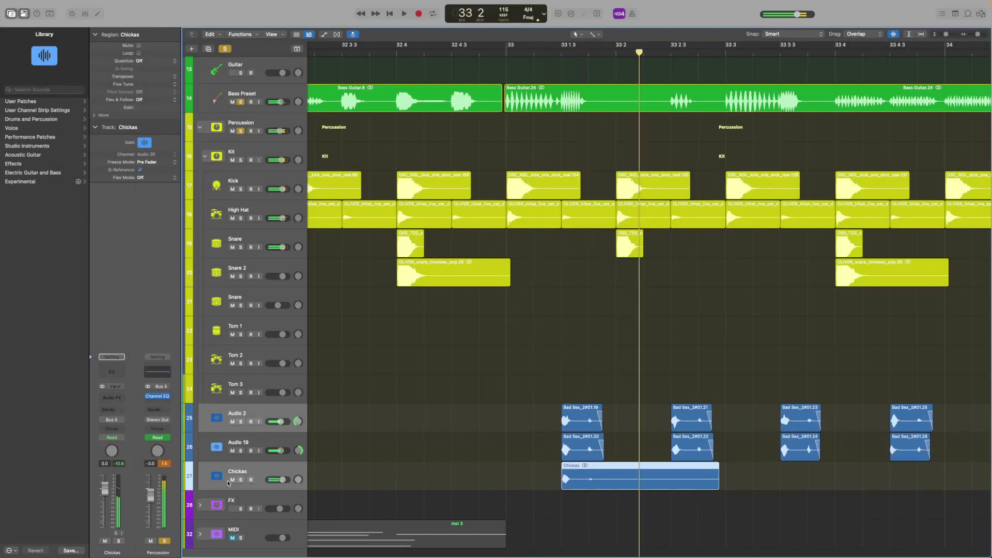
left_click(240, 480)
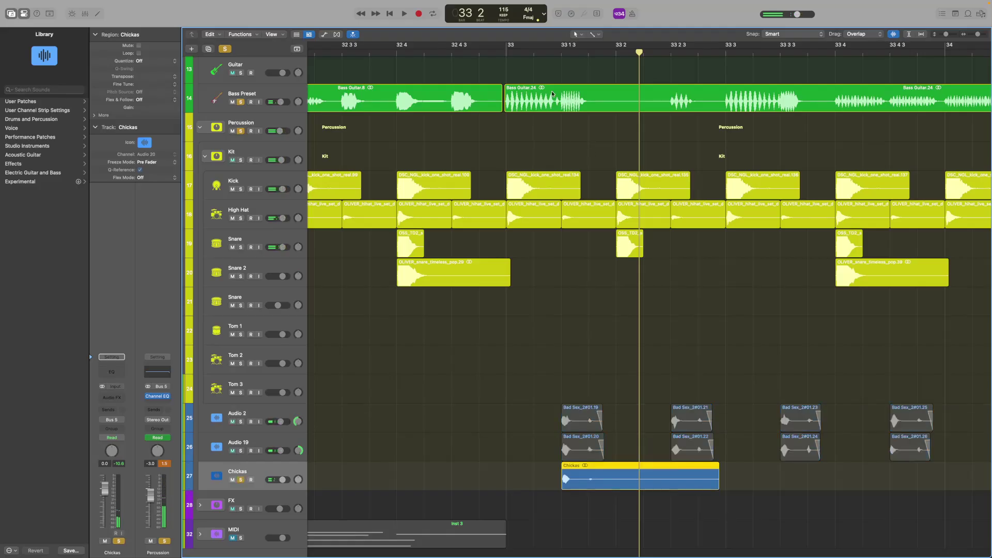
left_click(225, 49)
left_click(240, 479)
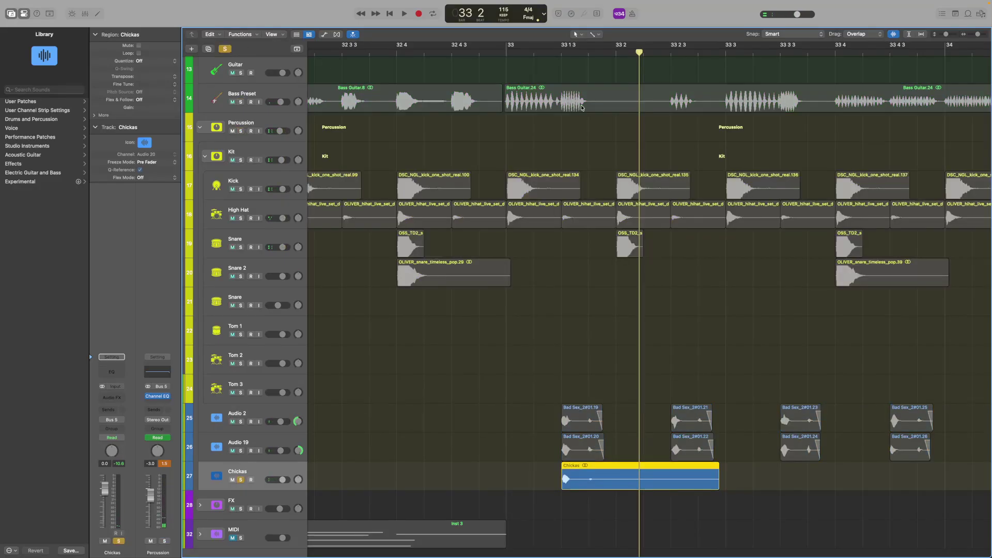
left_click(566, 50)
left_click(563, 50)
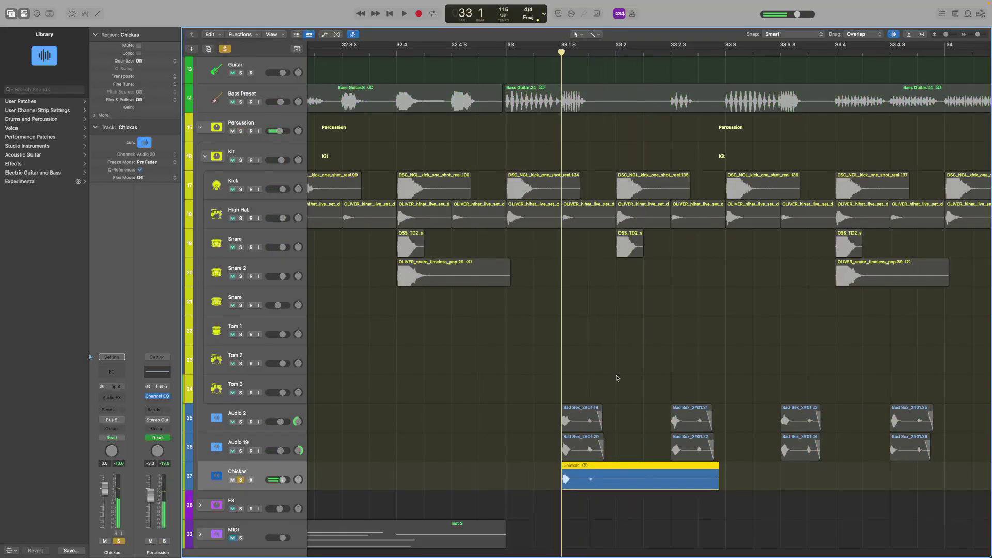
scroll(618, 378, "up", 3)
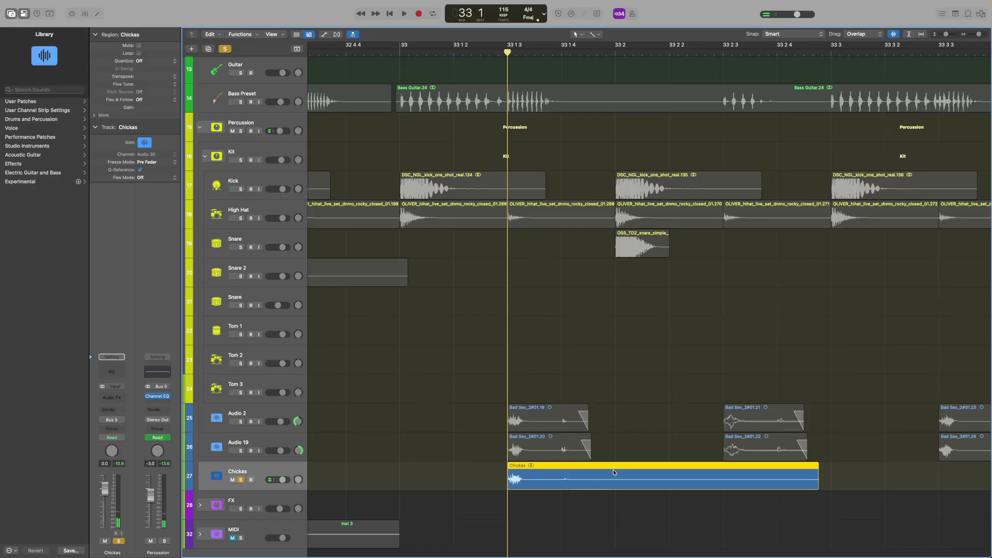
scroll(624, 438, "down", 3)
Step: Delete the bounced Chickas region along with its track, and solo Audio 2 and Audio 19
right_click(586, 482)
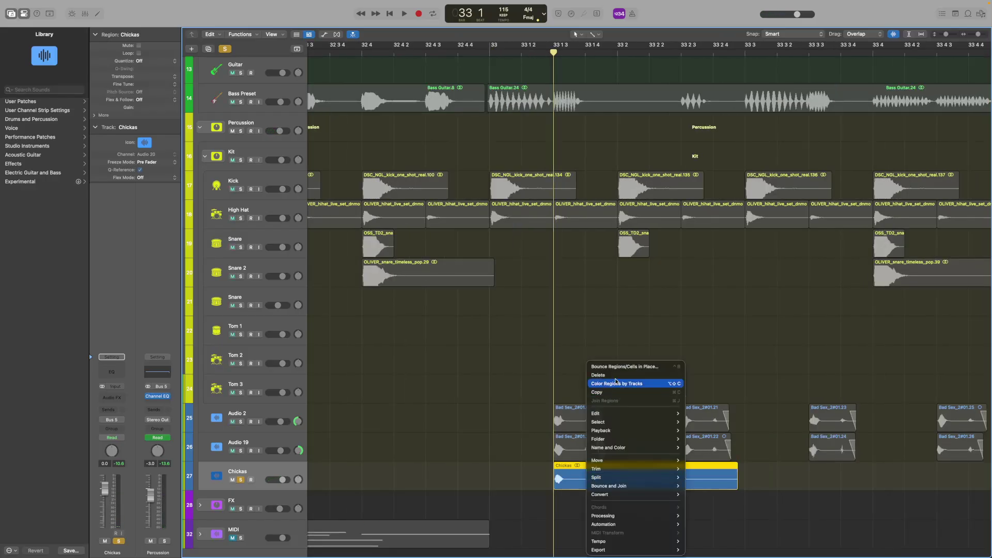
left_click(615, 381)
scroll(650, 400, "down", 3)
scroll(631, 403, "right", 3)
left_click_drag(569, 400, 675, 468)
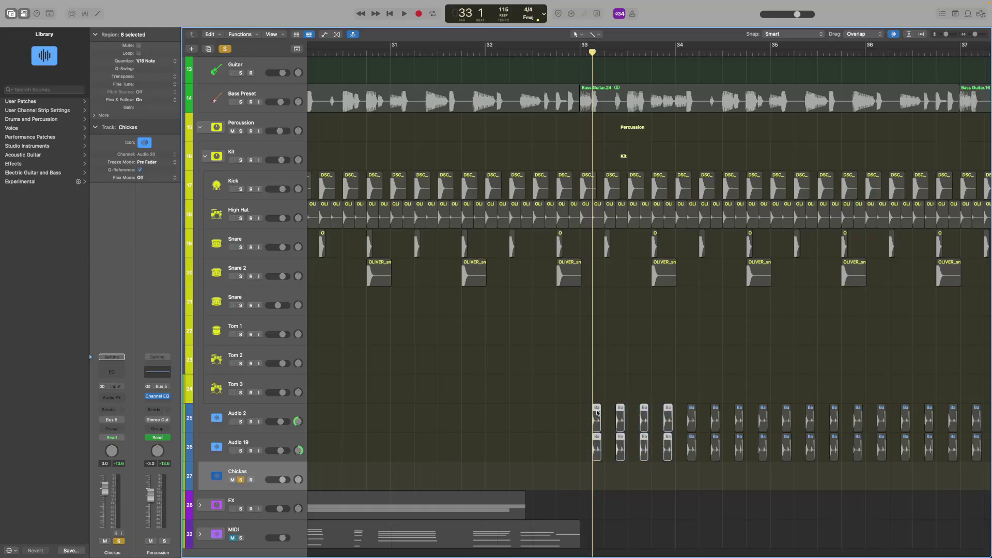
left_click(237, 422)
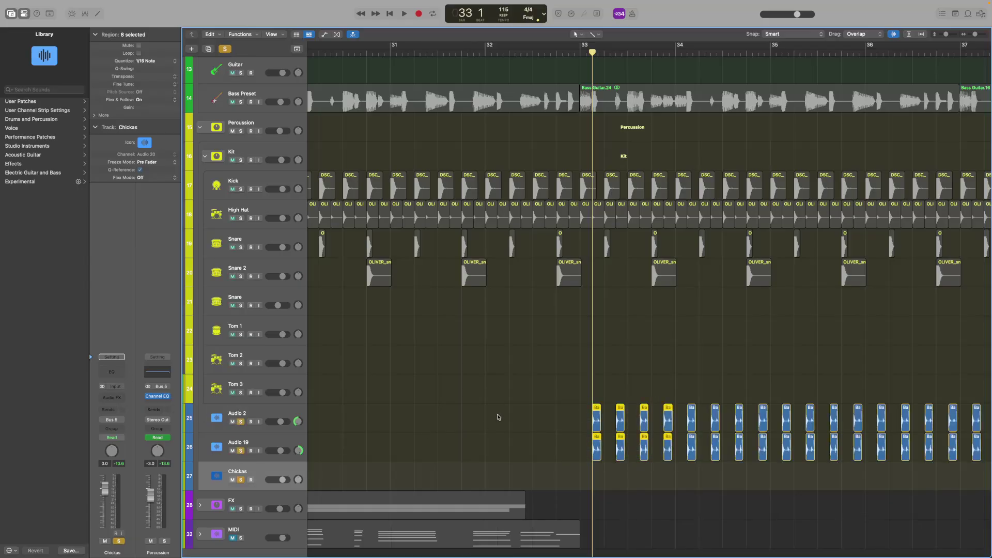
right_click(287, 469)
left_click(315, 405)
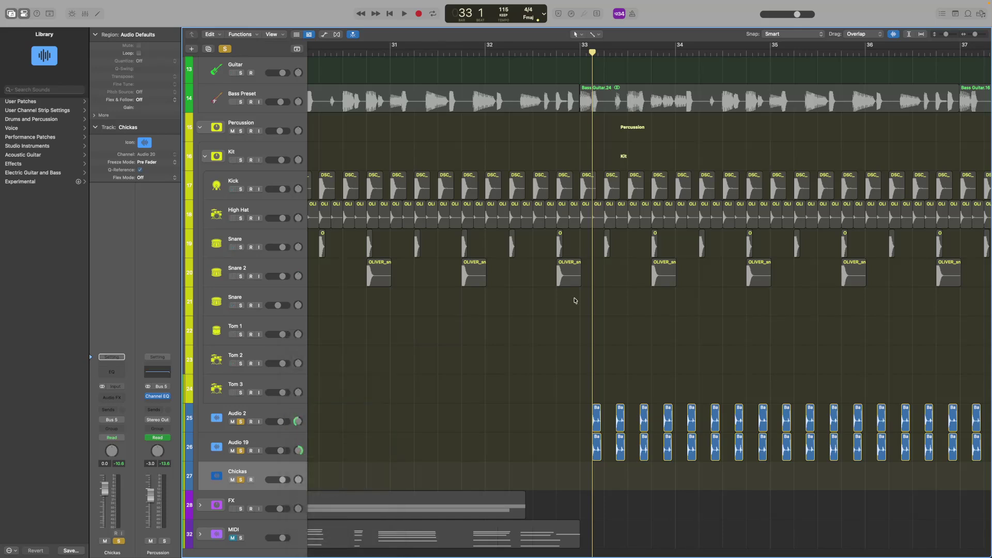
Step: Bounce the first four Audio 2 and Audio 19 clip pairs in place to a new track as One File named Chickas
left_click_drag(577, 399, 668, 440)
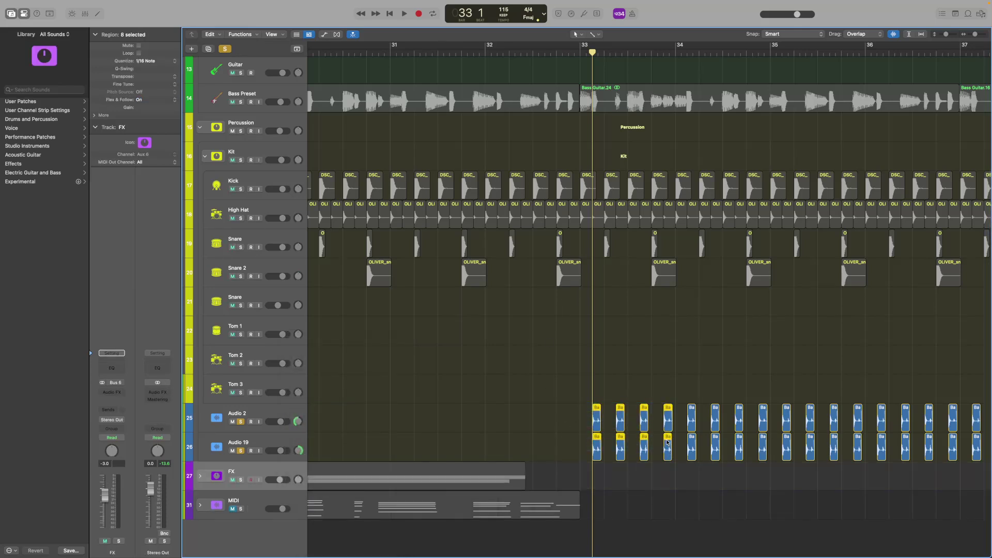
right_click(668, 440)
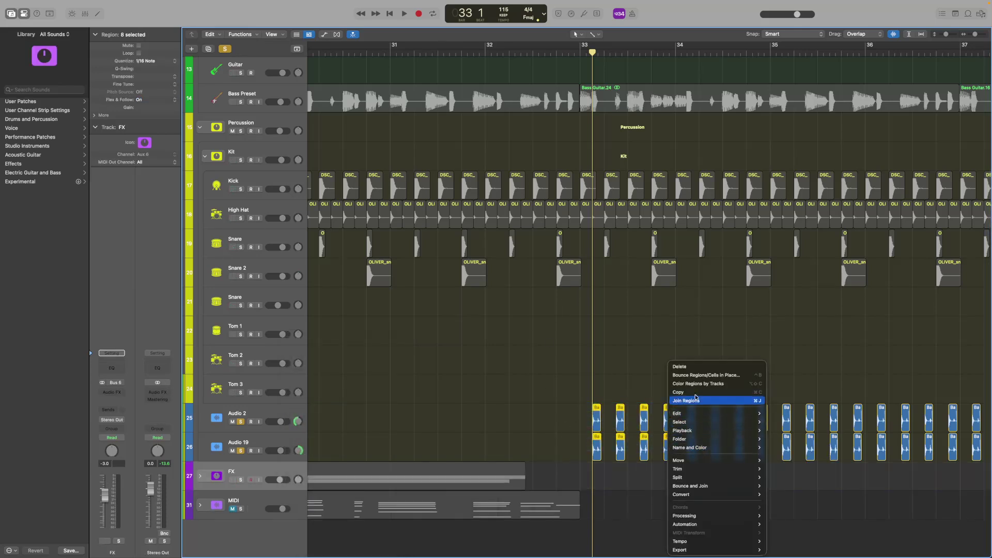
left_click(692, 375)
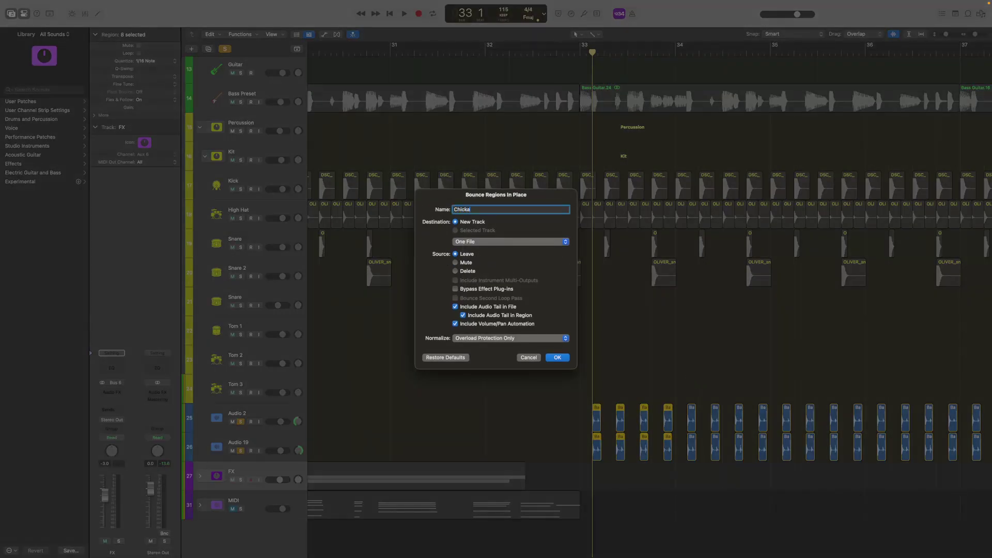
left_click(557, 360)
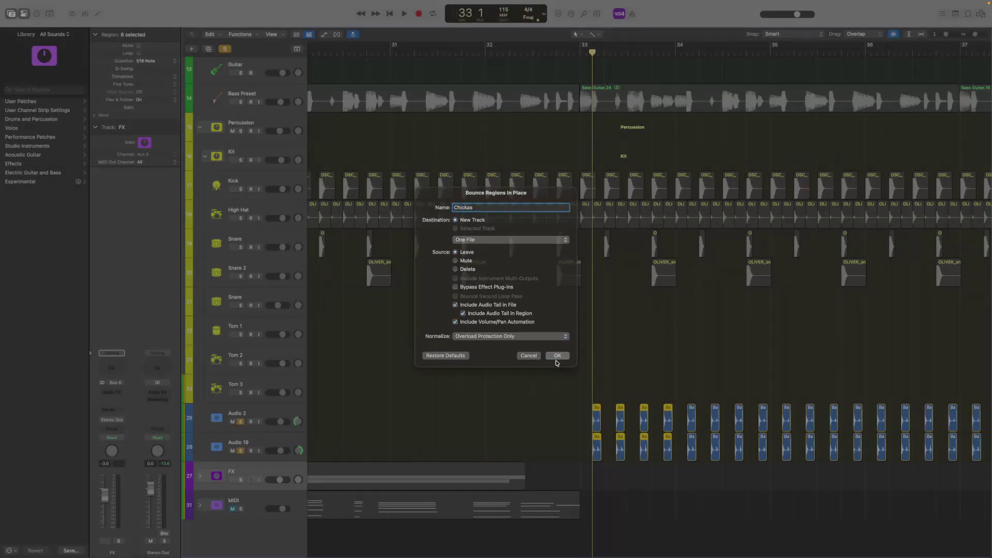
Step: Clear the Audio 2 and Audio 19 solos, and solo the new Chickas_1 track and play it to bar 34
left_click_drag(231, 499, 237, 480)
left_click(240, 451)
left_click(240, 422)
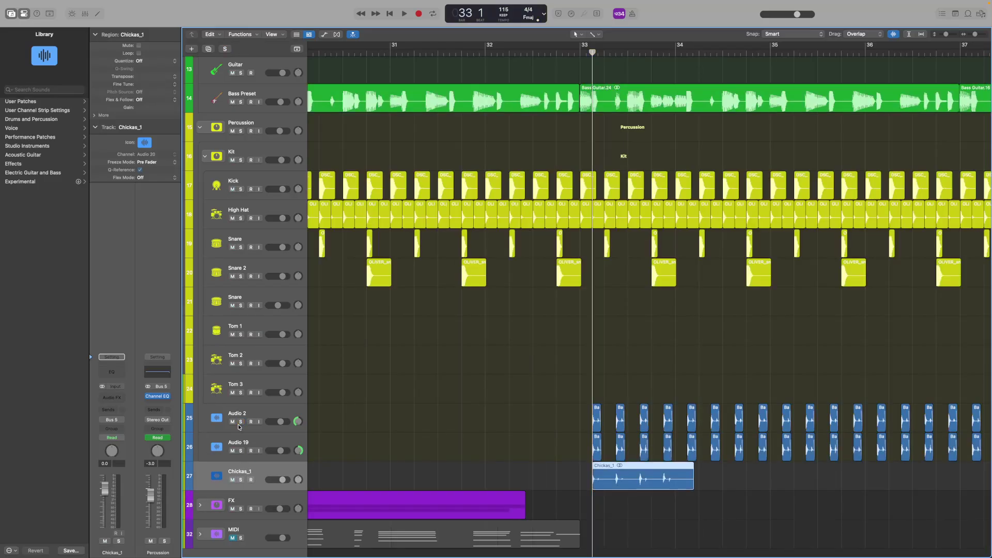
left_click(241, 480)
key("space")
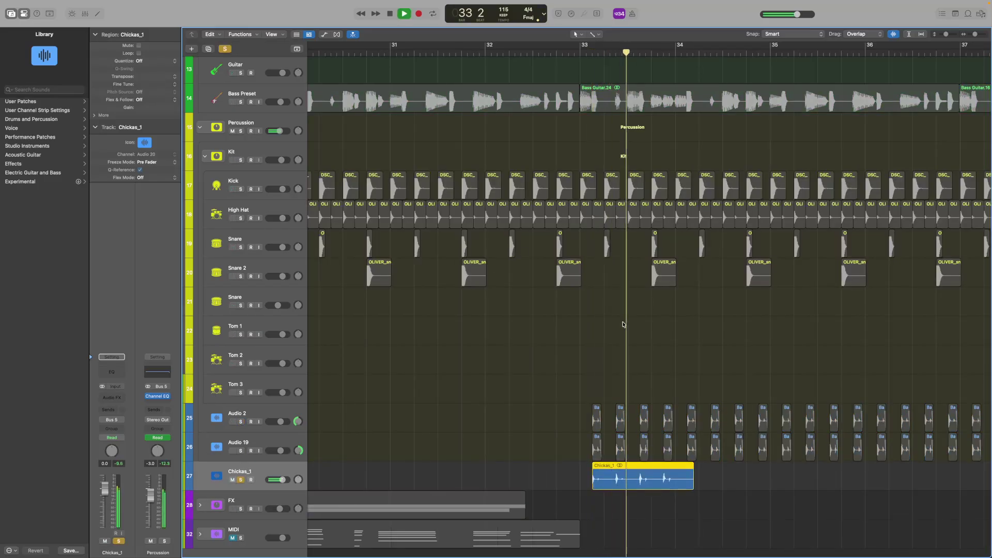
key("space")
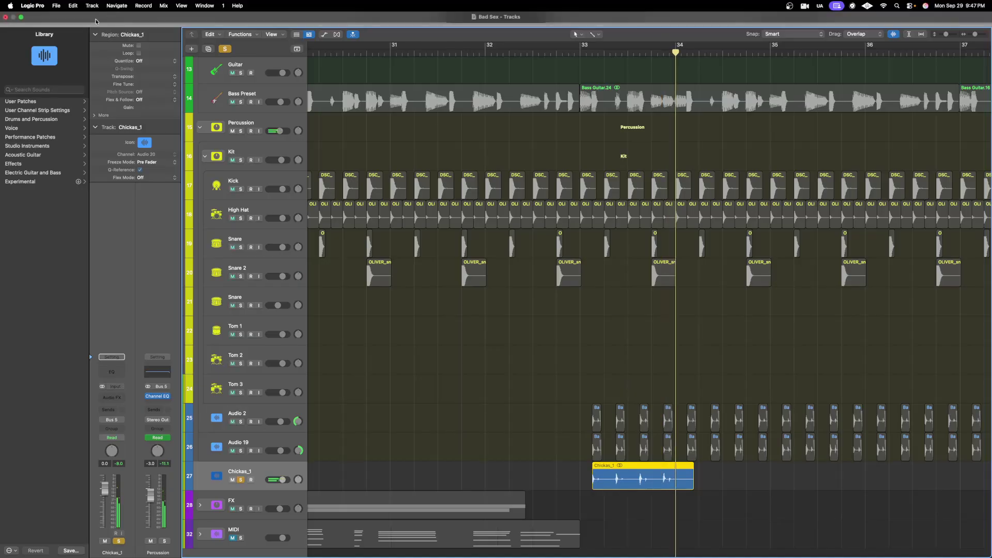
Step: Add a Channel EQ to the Chickas_1 channel strip, and close the mixer and the EQ window
left_click(85, 13)
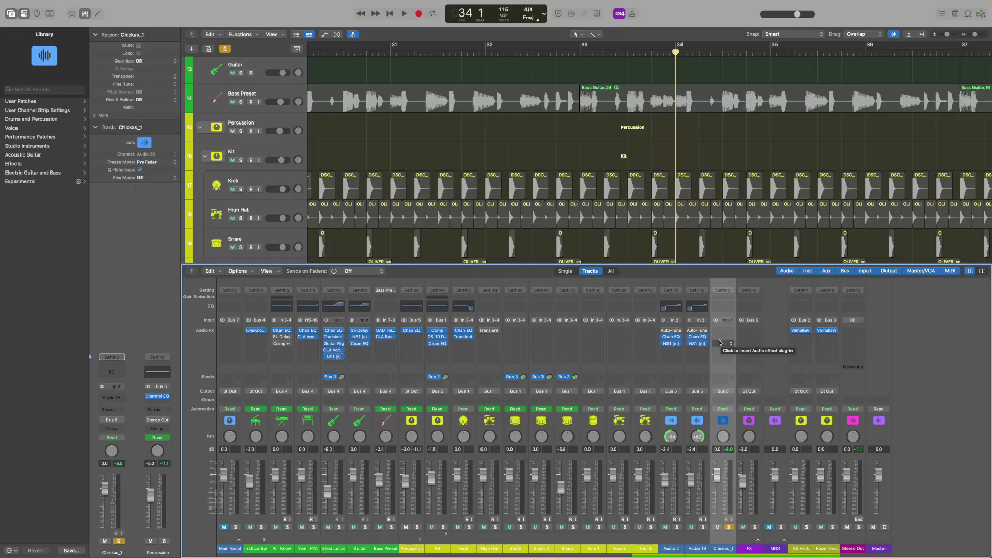
double_click(722, 306)
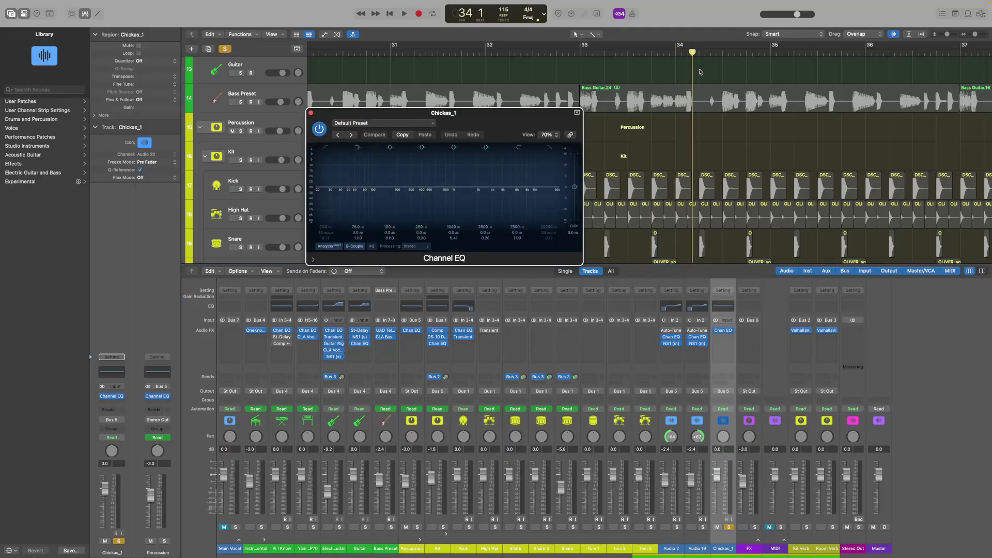
left_click(85, 14)
left_click(311, 113)
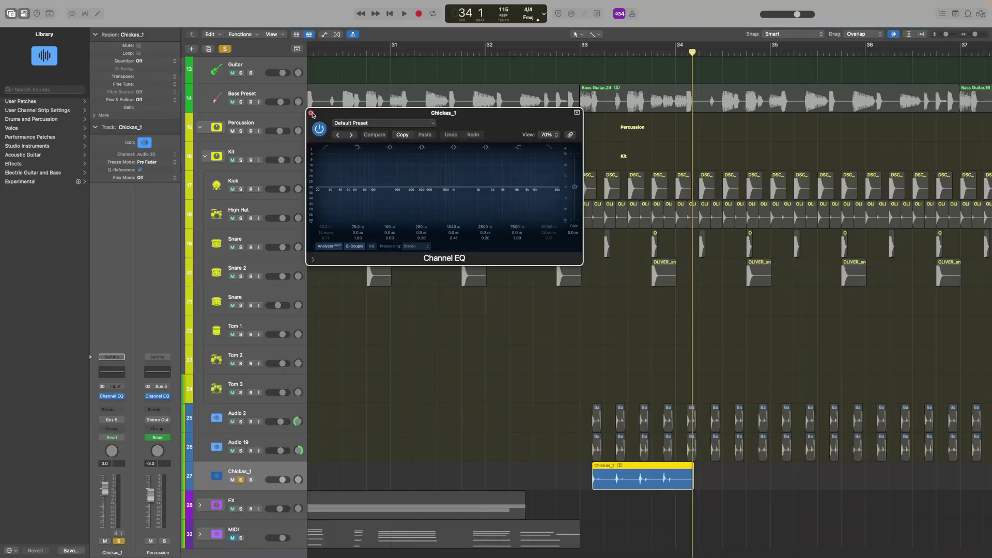
Step: Paste a copy of the Chickas_1 region after the original, and align its start with the Audio 2 and Audio 19 clips at 34 2 3
scroll(672, 346, "up", 5)
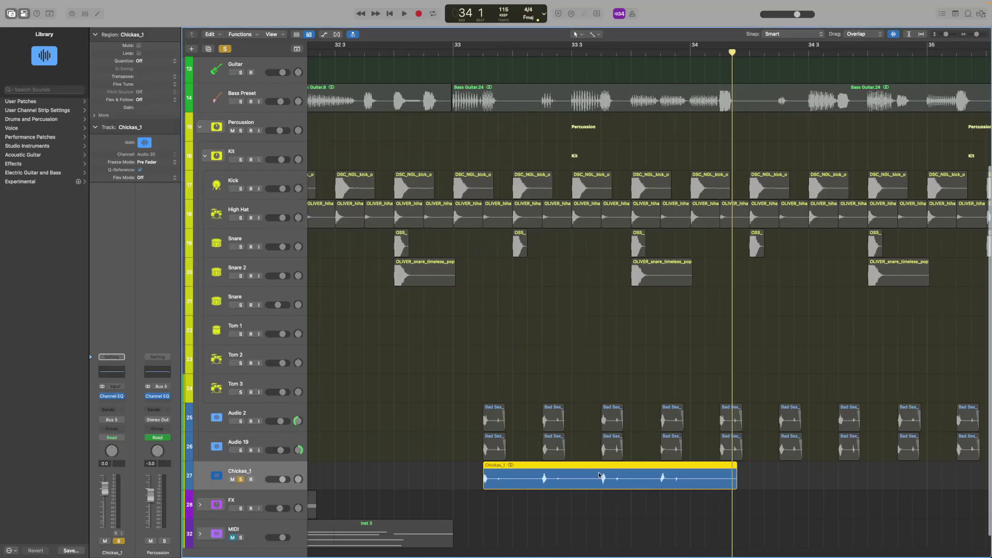
left_click(482, 490)
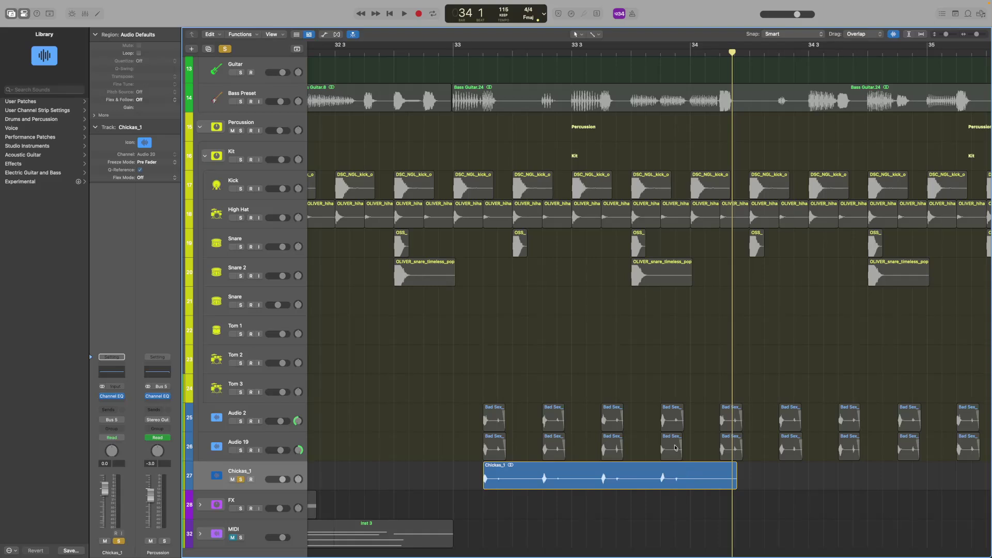
left_click(227, 34)
left_click(333, 101)
left_click(558, 468)
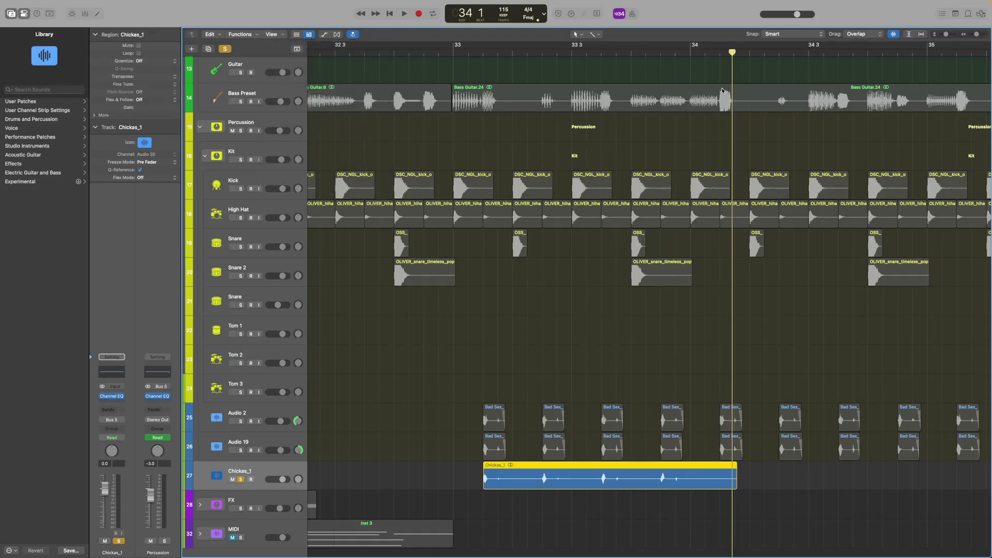
left_click(764, 52)
left_click(751, 52)
left_click(768, 53)
key("super+v")
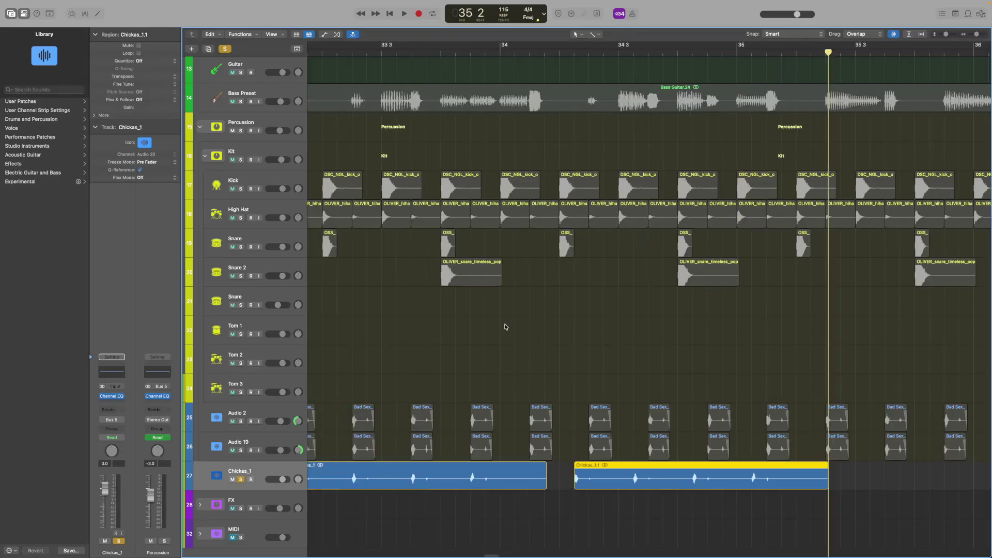
scroll(556, 345, "left", 5)
left_click_drag(692, 481, 720, 481)
Step: Set the cycle range from 33 1 1 to 35 3 1, and play the loop to check both Chickas regions
left_click_drag(360, 51, 969, 113)
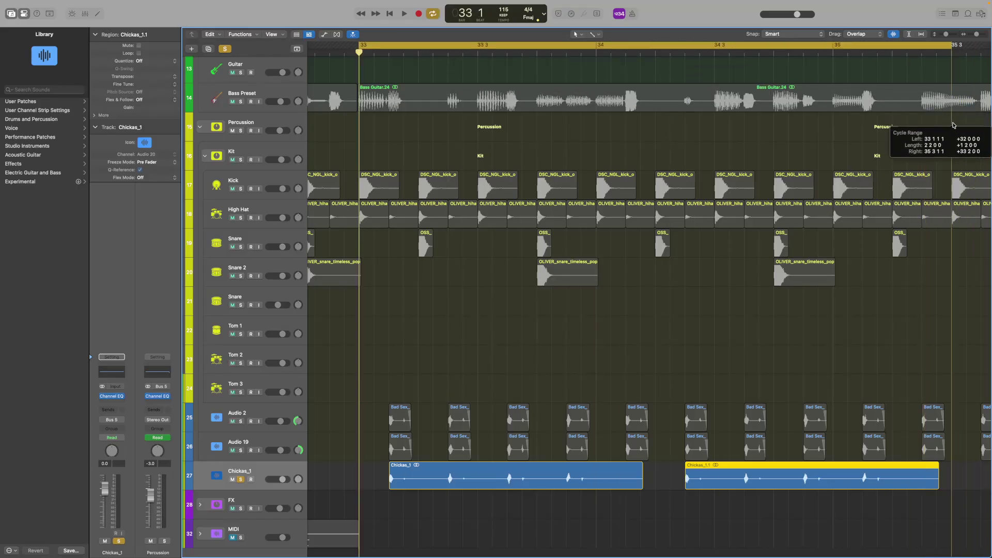
key("space")
scroll(862, 129, "down", 2)
scroll(861, 129, "down", 2)
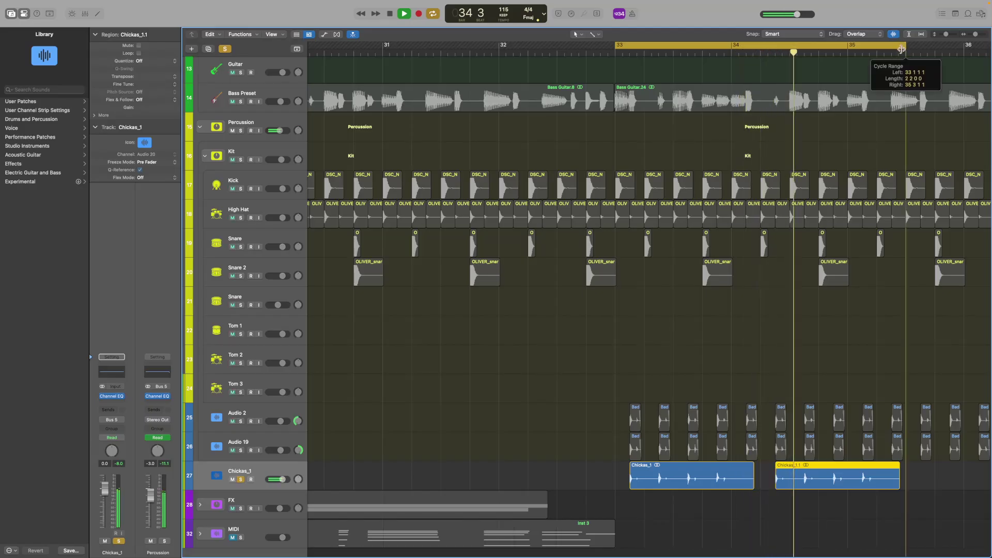
scroll(877, 77, "up", 3)
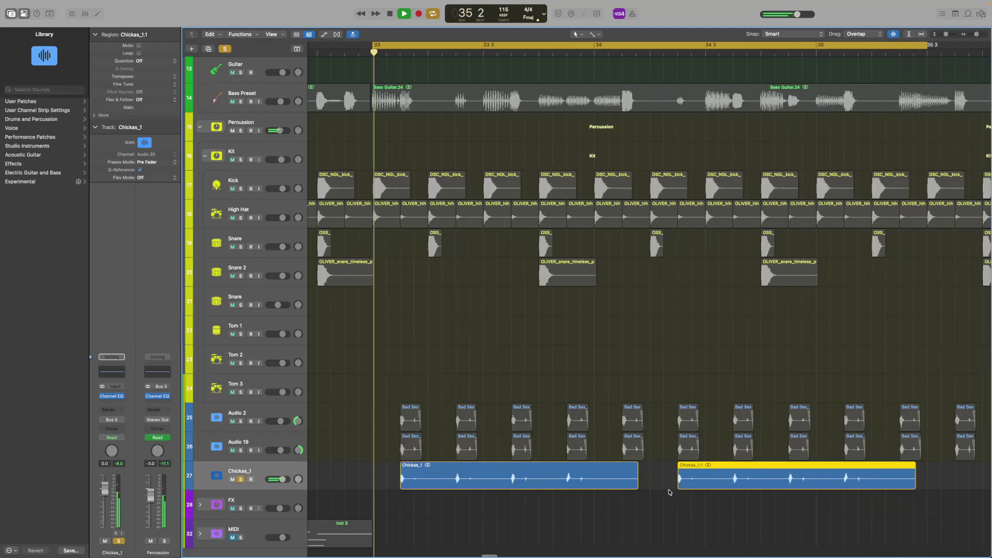
key("space")
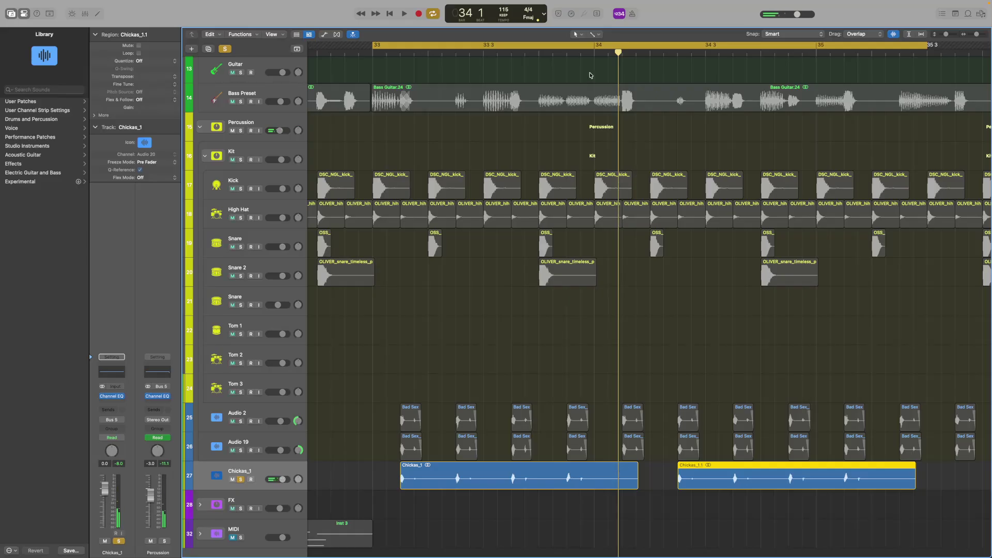
Step: Cut the tail off the first Chickas_1 region at 34 1 3 with the Scissors Tool, and move the copied region flush against it
left_click(598, 35)
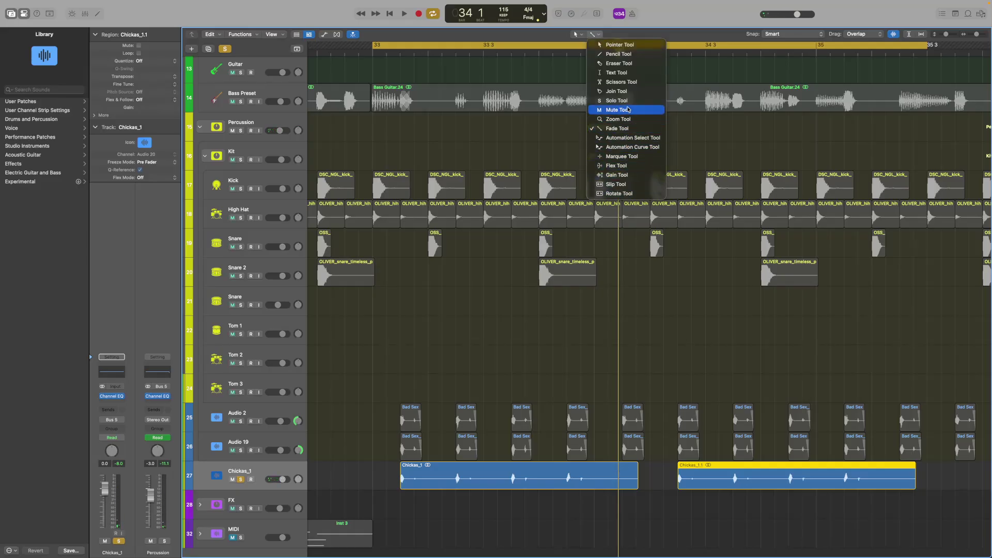
left_click(632, 86)
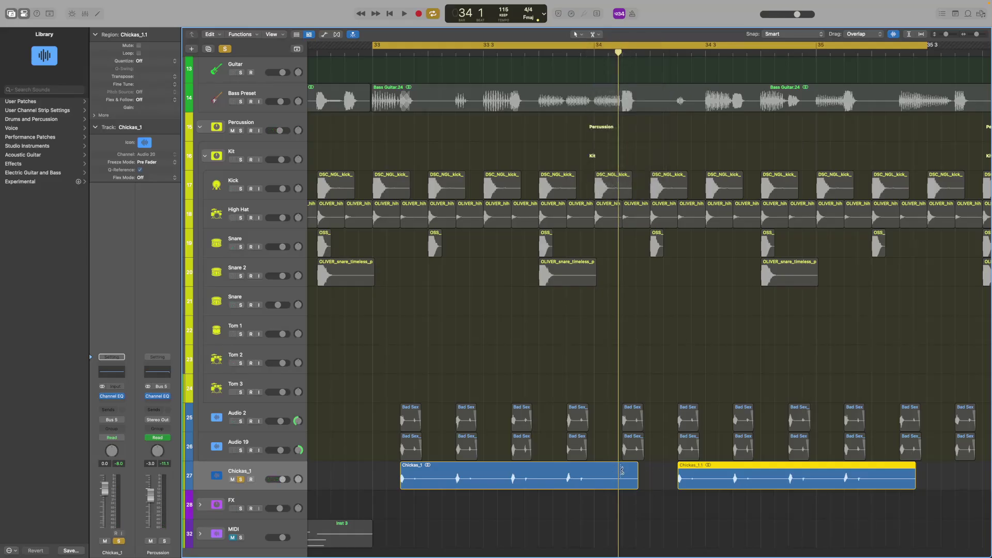
left_click(621, 470)
right_click(628, 473)
left_click(651, 373)
left_click_drag(713, 487, 661, 482)
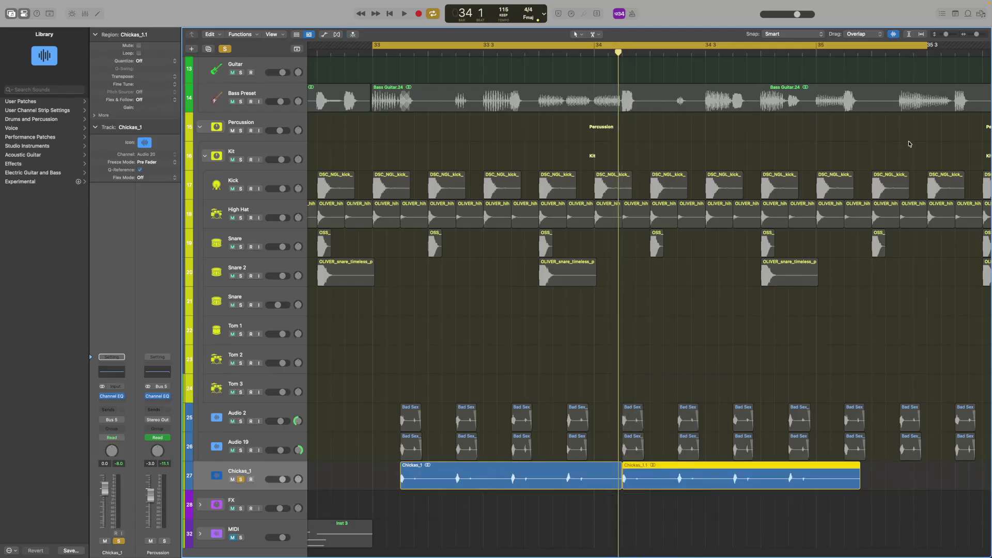
Step: Set the cycle range from 33 1 1 to 35 1 1, and play the loop
mouse_move(924, 45)
left_mouse_down()
mouse_move(879, 51)
mouse_move(922, 58)
mouse_move(929, 46)
left_mouse_up()
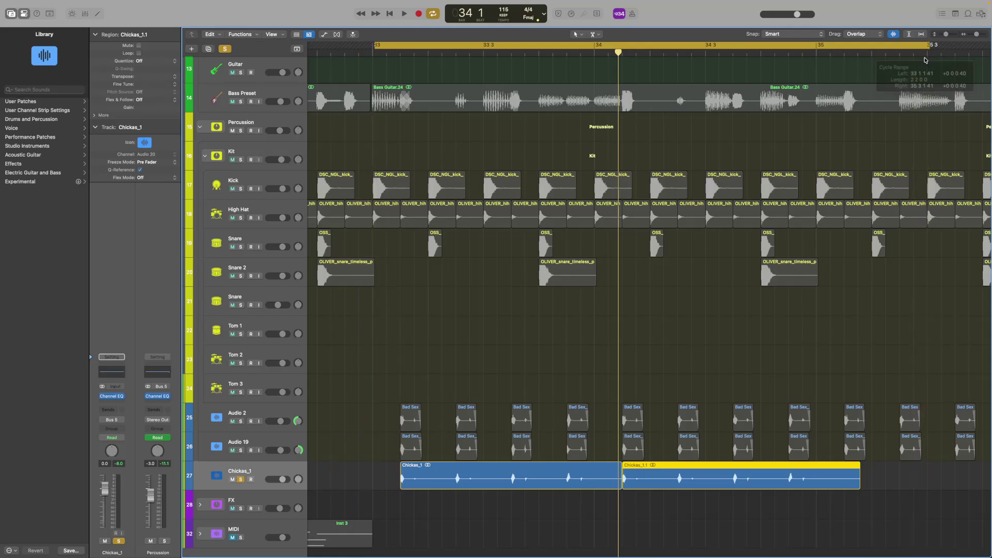
left_click(926, 46)
left_click(924, 46)
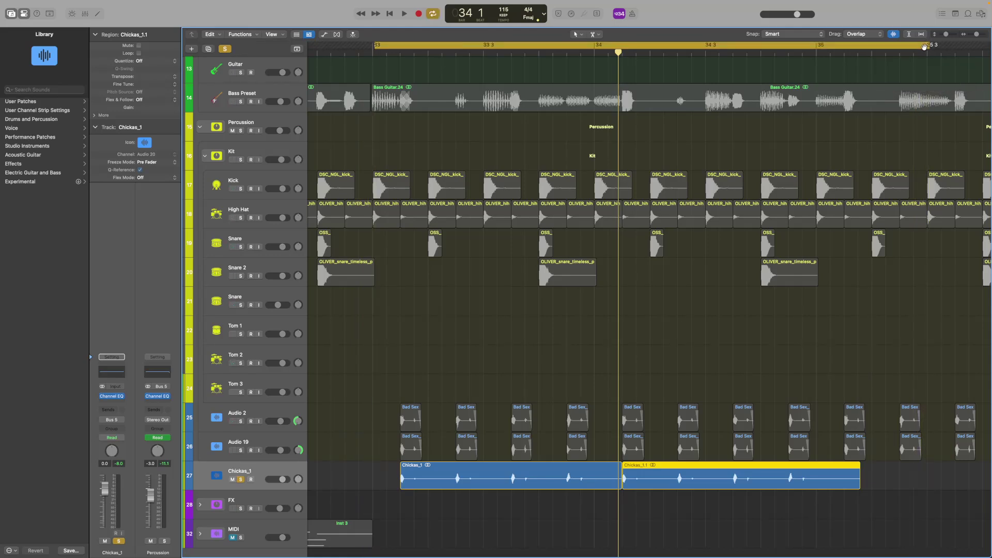
left_click_drag(929, 48, 817, 52)
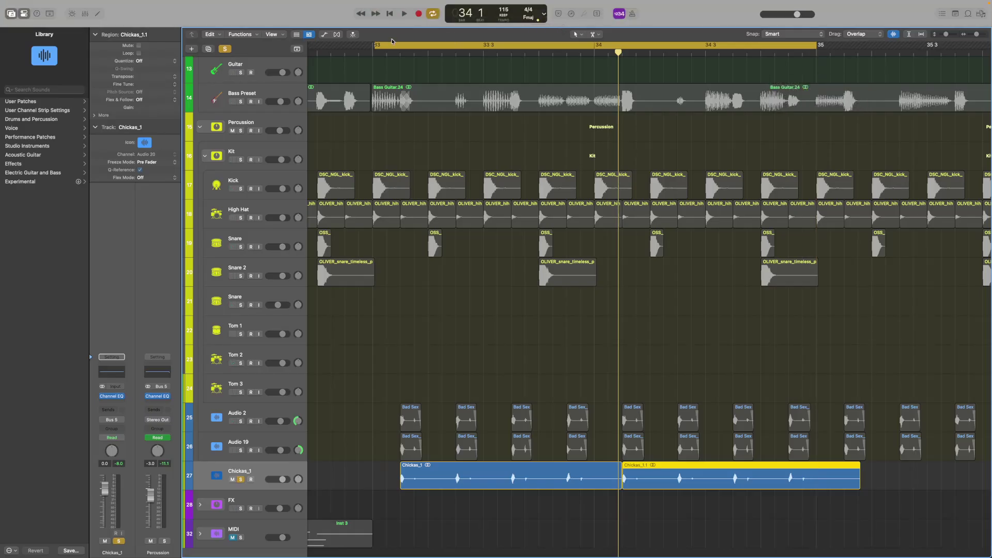
key("space")
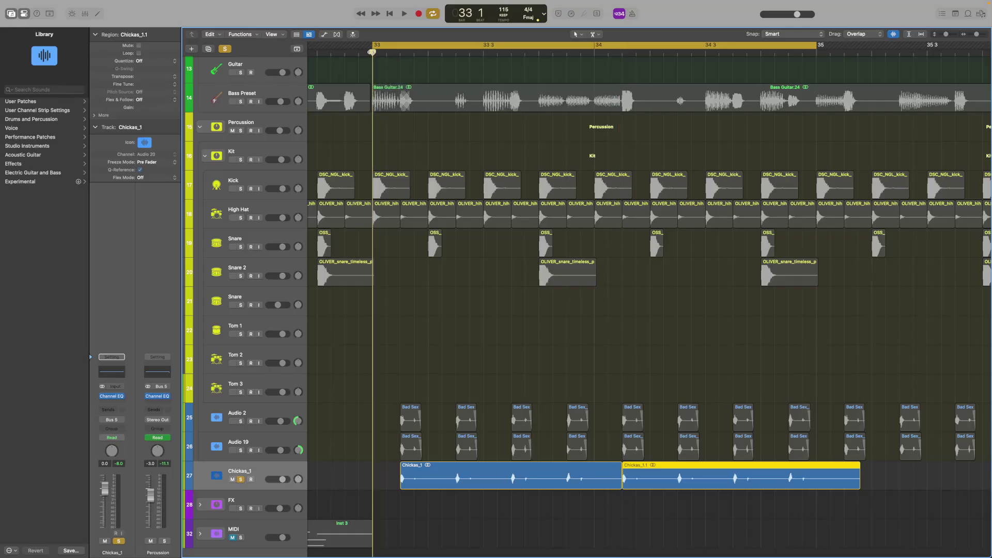
scroll(483, 361, "down", 5)
scroll(480, 367, "up", 5)
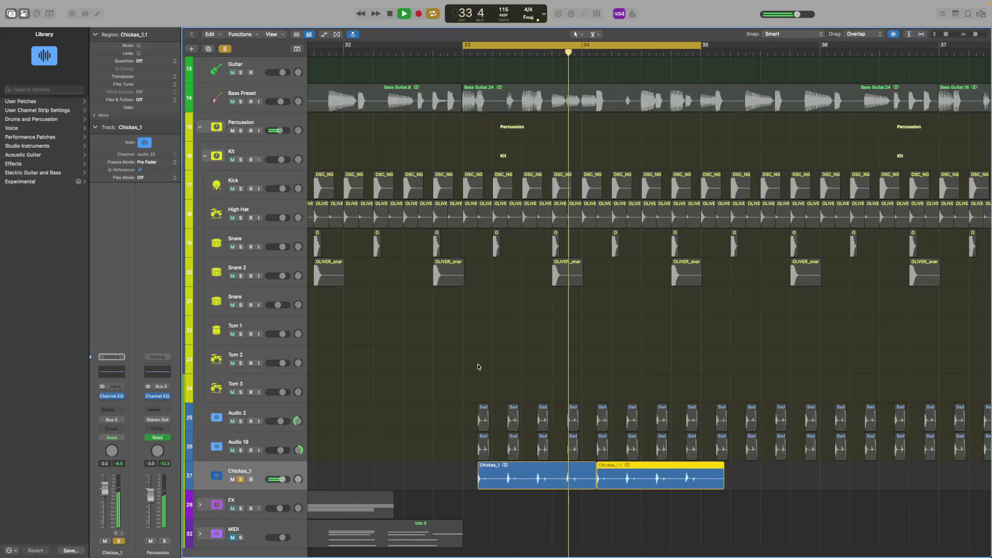
Step: Shape the Chickas_1 Channel EQ with a steep low cut and a high-shelf boost of about 8.7 dB, and close it
key("x")
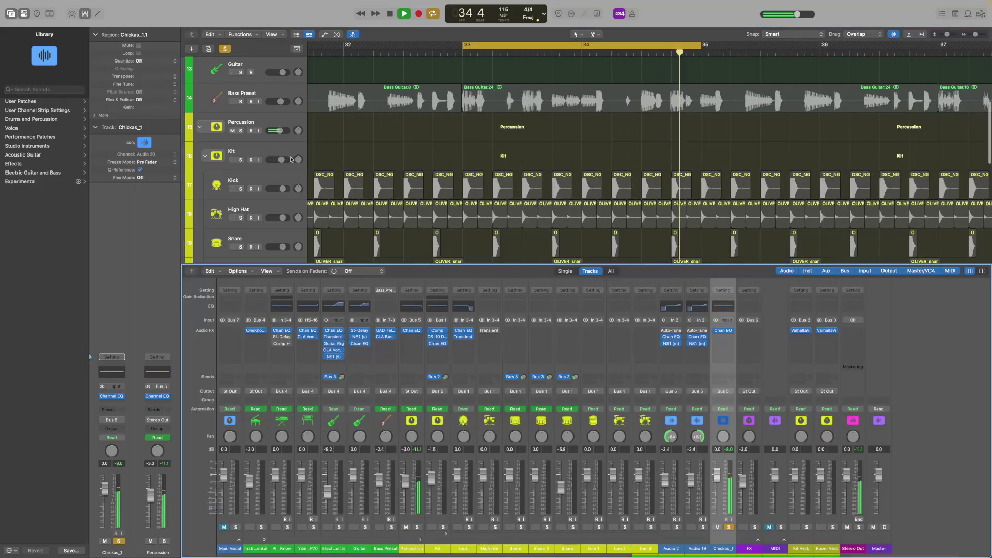
left_click(722, 306)
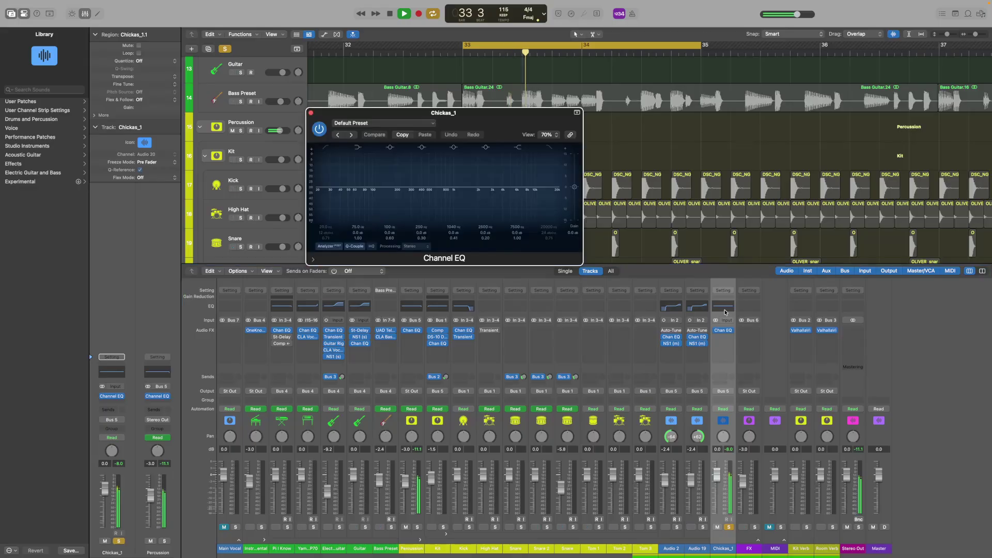
left_click(321, 147)
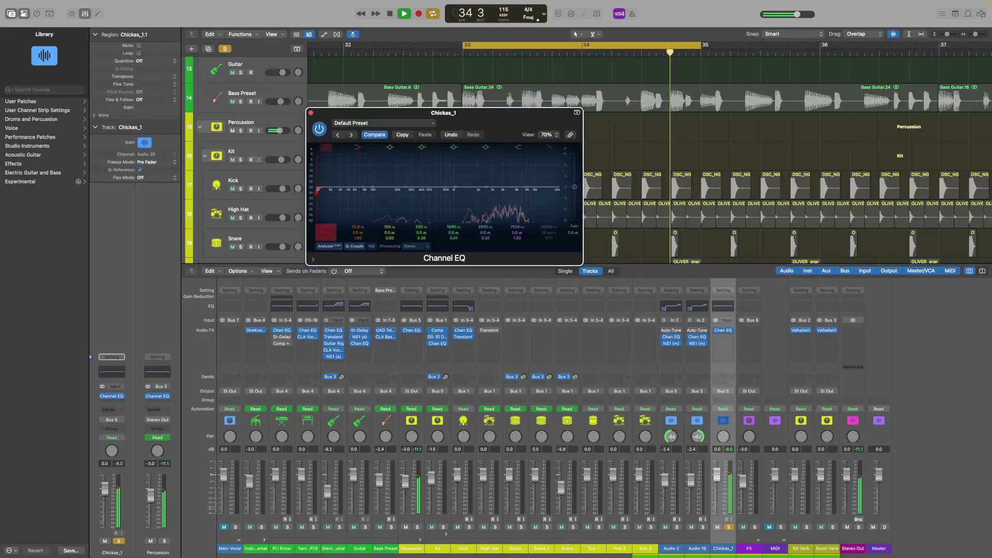
left_click_drag(322, 227, 322, 204)
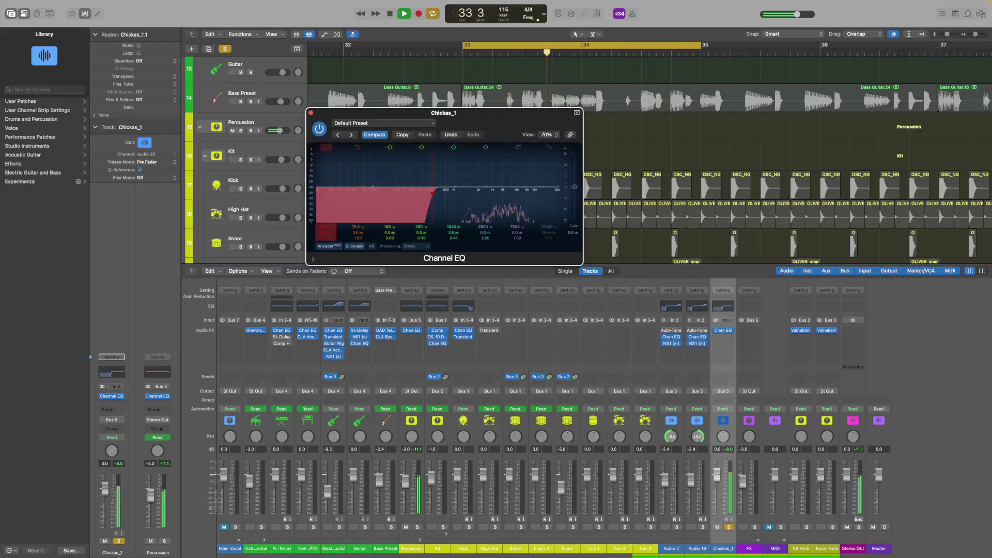
left_click_drag(511, 187, 499, 159)
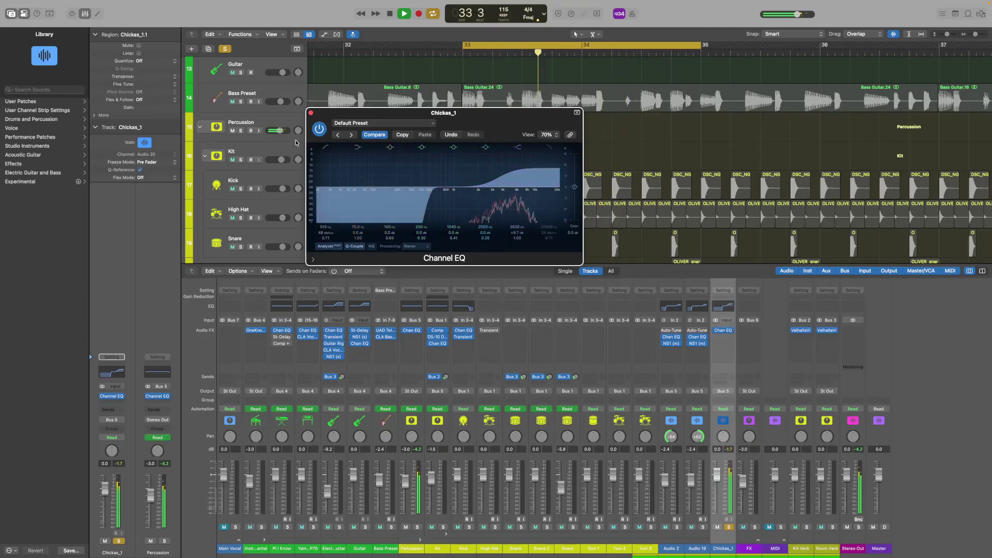
left_click(311, 113)
Step: Solo the High Hat, Kick, Snare and Snare 2 tracks alongside Chickas_1, and stop playback and close the mixer after listening
left_click(241, 218)
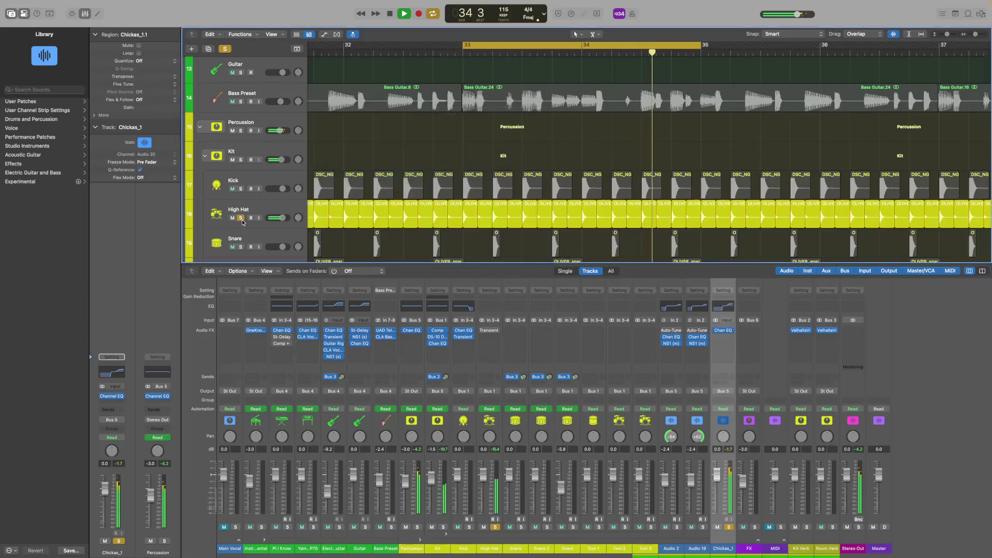
left_click(241, 189)
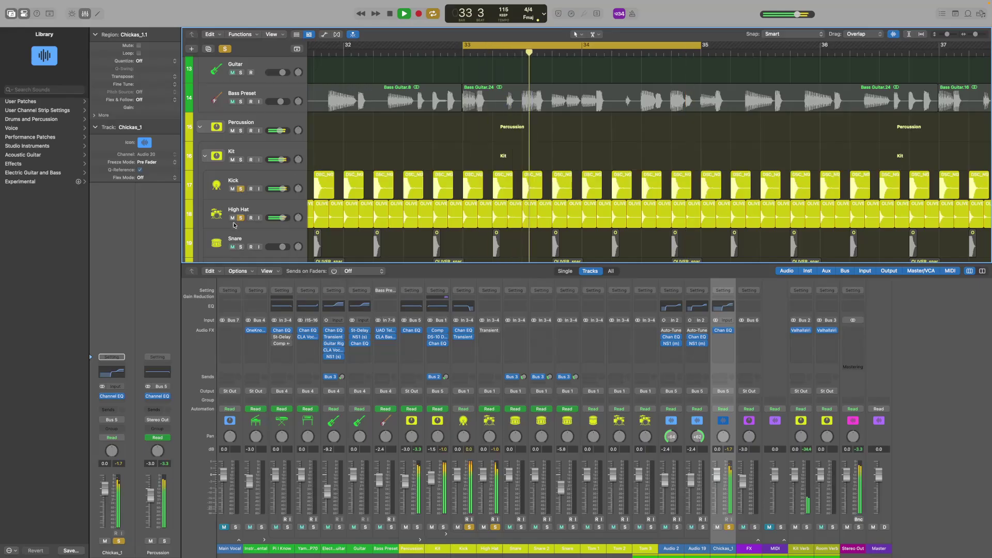
left_click(241, 246)
scroll(242, 233, "down", 2)
left_click(241, 216)
scroll(248, 207, "down", 5)
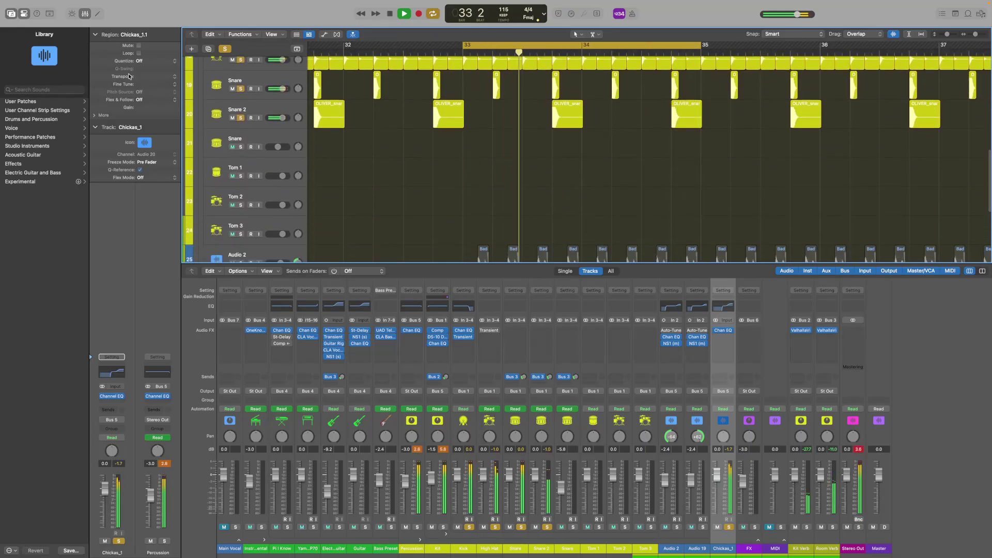
scroll(302, 163, "down", 3)
key("space")
left_click(85, 14)
Step: Cut the second Chickas region at 35 1 1, and paste a copy of the cut-off tail at 33 1 1
scroll(670, 444, "down", 5)
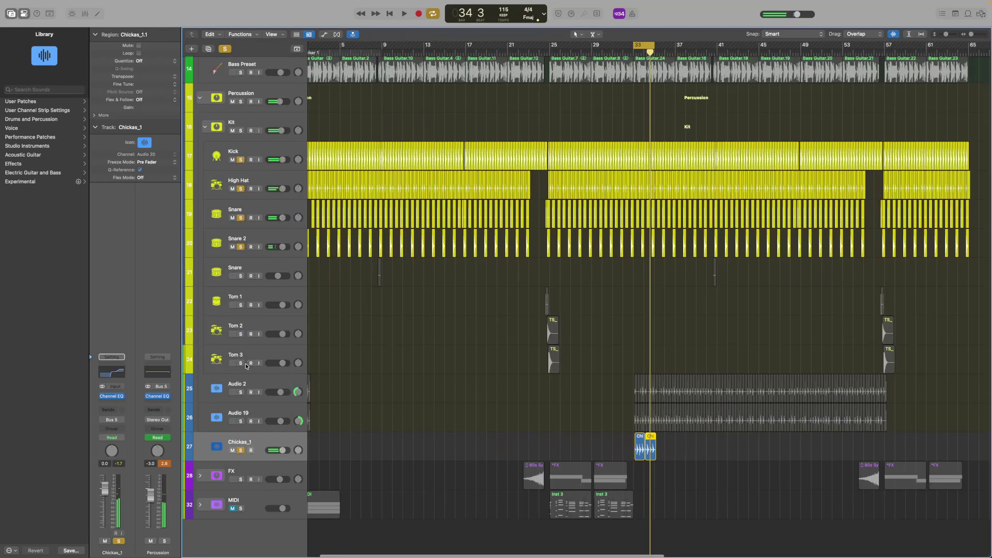
scroll(671, 444, "up", 2)
scroll(670, 443, "up", 4)
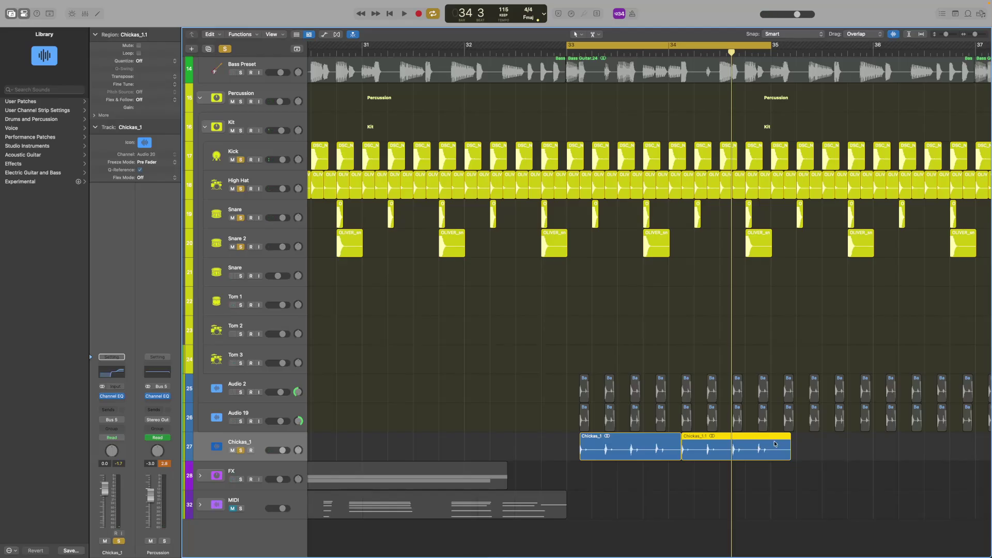
left_click(773, 444)
right_click(773, 443)
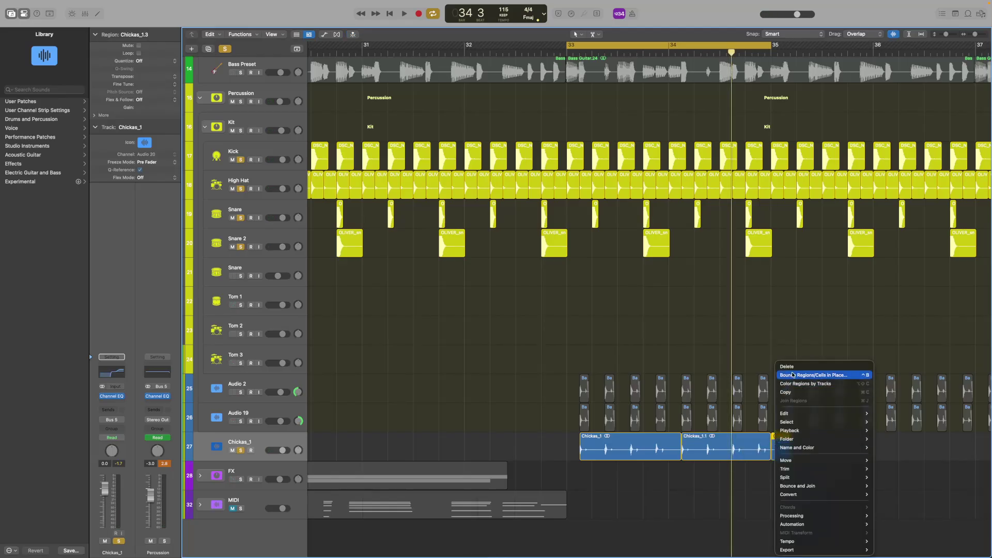
left_click(791, 392)
left_click(568, 52)
key("super+v")
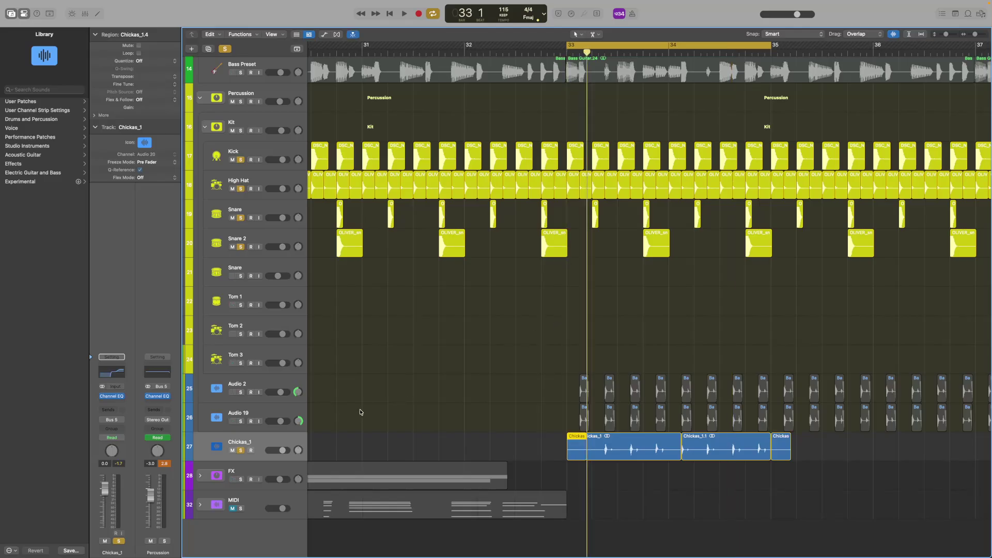
Step: Trim the end of the pasted piece at bar 33 so it meets the start of the Chickas_1 region
scroll(517, 458, "up", 3)
left_click(674, 453)
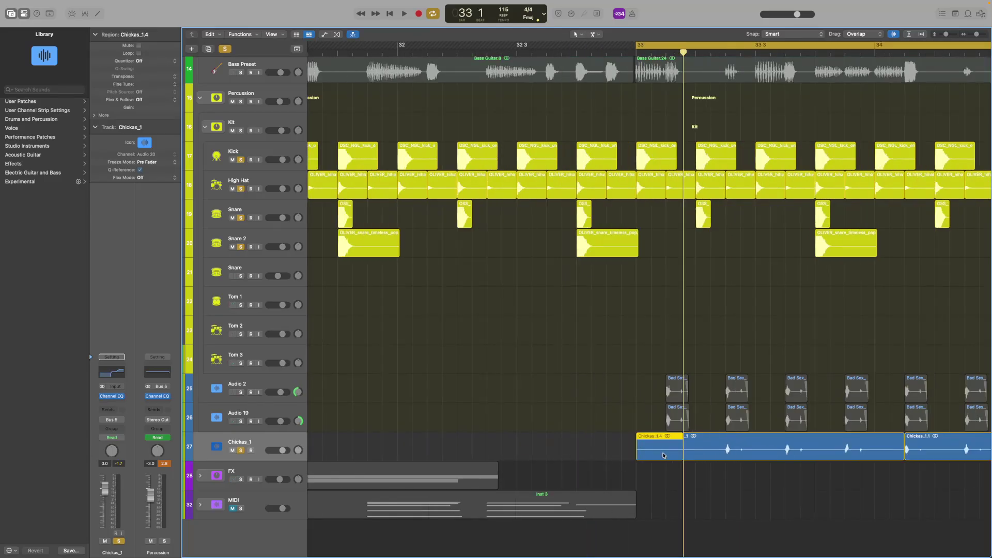
scroll(677, 456, "up", 2)
left_click_drag(701, 456, 670, 460)
scroll(680, 462, "down", 3)
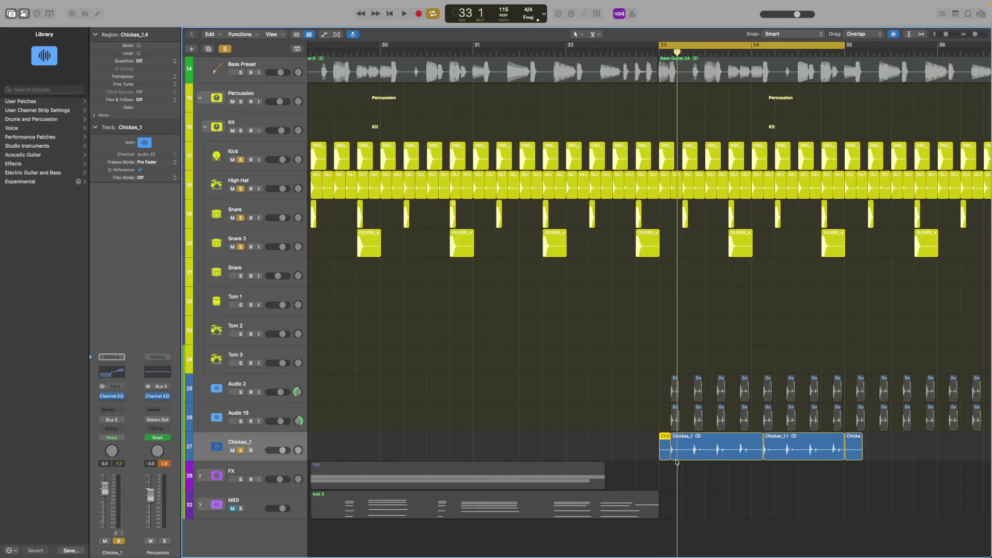
Step: Delete the second Chickas region together with its cut-off tail after bar 35
left_click_drag(760, 466, 851, 464)
right_click(851, 456)
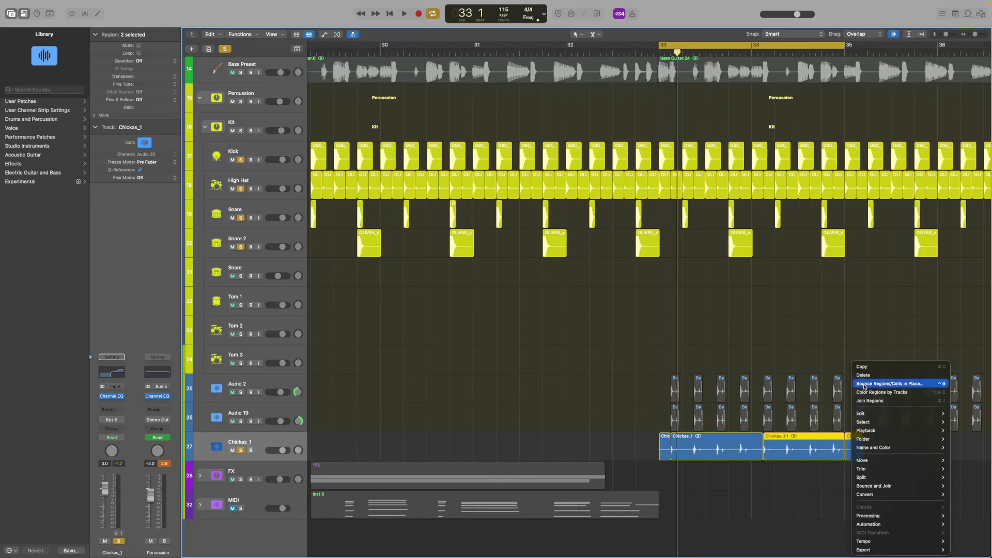
left_click(869, 376)
Step: Cut the Chickas_1 region at 34 1 1, and delete the piece after the cut
scroll(776, 299, "up", 1)
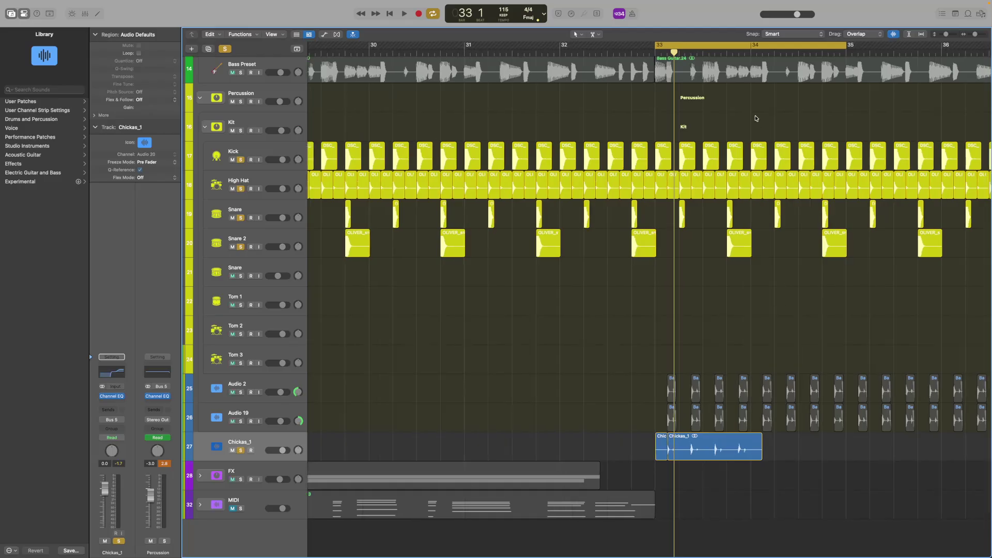
left_click(752, 51)
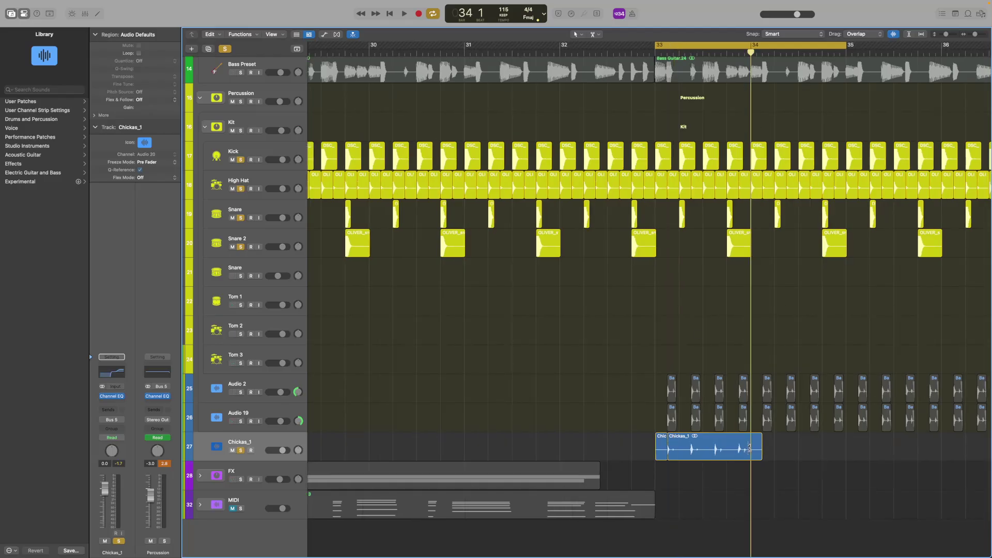
left_click(752, 445)
right_click(754, 445)
left_click(783, 366)
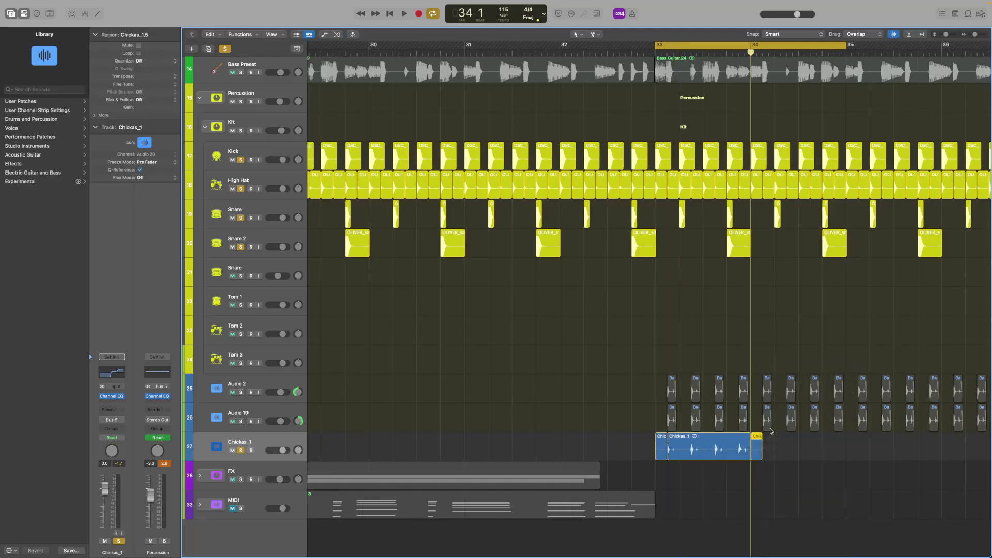
Step: Repeat the two Chickas pieces of bar 33 back to back until they fill the track up to bar 65, removing any excess copy
left_click_drag(772, 445, 640, 451)
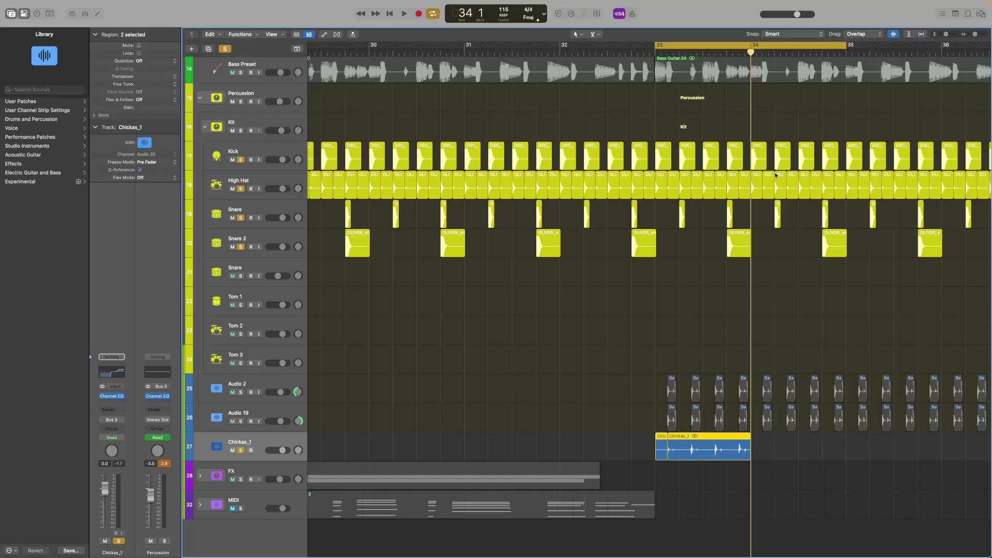
key("super+r")
key("super+r")
key("super+r")
key("super+r")
key("super+r")
key("super+r")
key("super+r")
key("super+r")
key("super+r")
key("super+r")
key("super+r")
key("super+r")
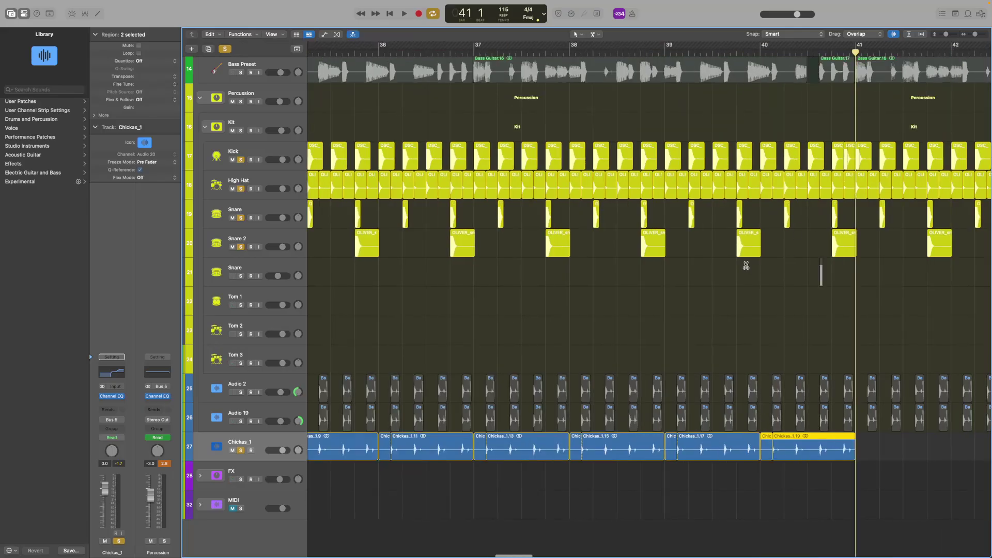
key("super+r")
key("super+r")
key("super+r")
key("super+r")
key("super+r")
key("super+r")
key("super+r")
key("super+r")
key("super+r")
key("super+r")
key("super+r")
key("super+r")
key("super+r")
key("super+r")
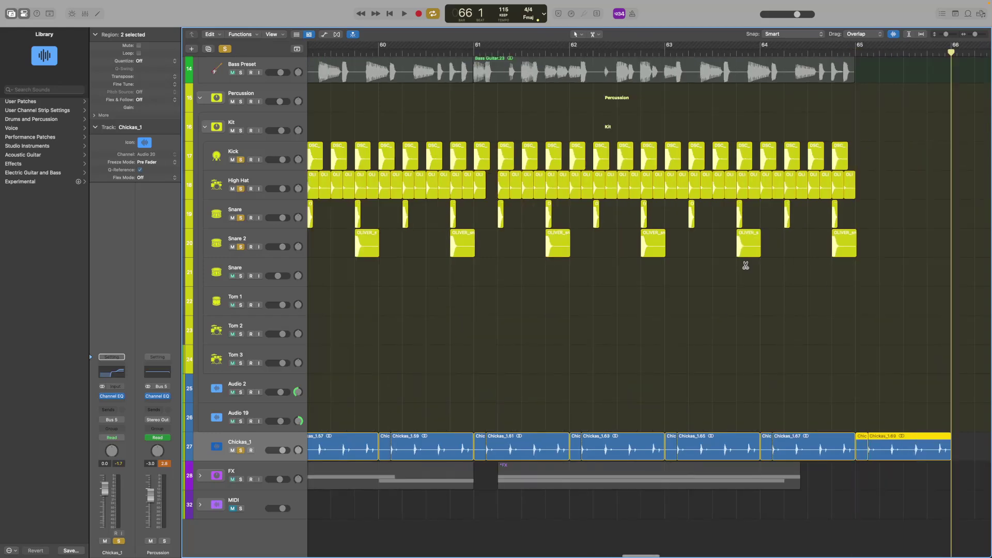
key("Delete")
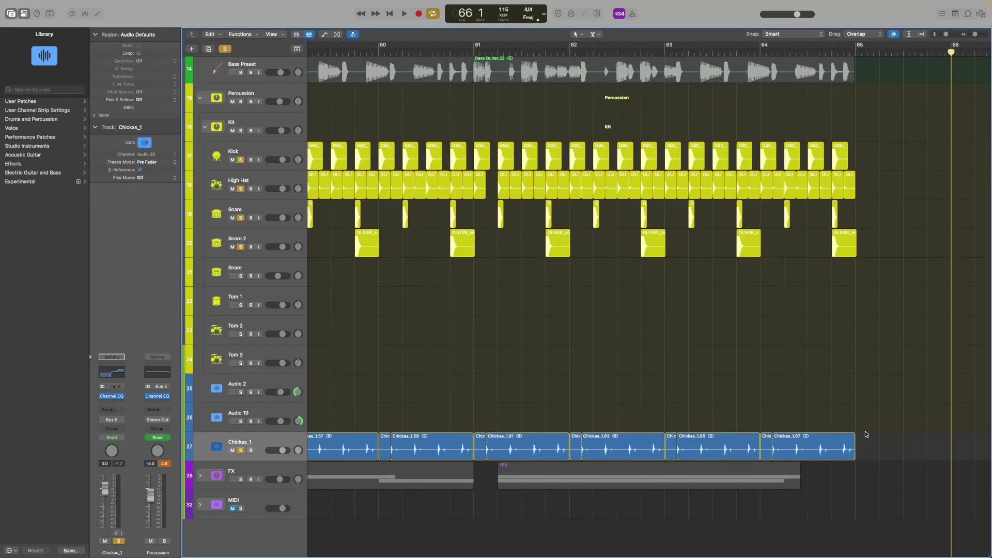
Step: Turn off cycle mode, and play the arrangement from bar 33
scroll(719, 377, "down", 10)
left_click(518, 56)
left_click(433, 14)
key("space")
scroll(240, 154, "up", 3)
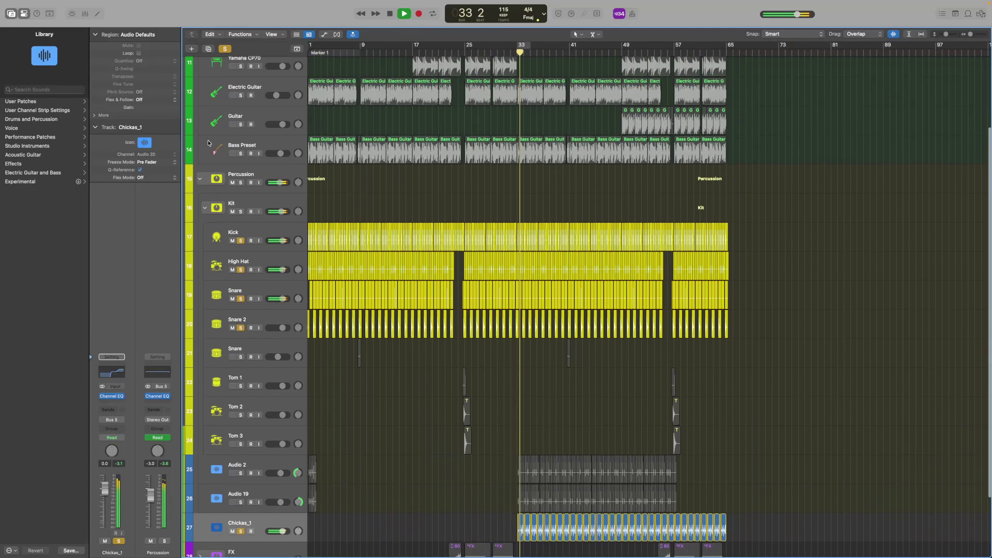
Step: Try the Bass Preset soloed with the drums, keep only the Electric Guitar soloed in addition to them, and stop playback
left_click(241, 154)
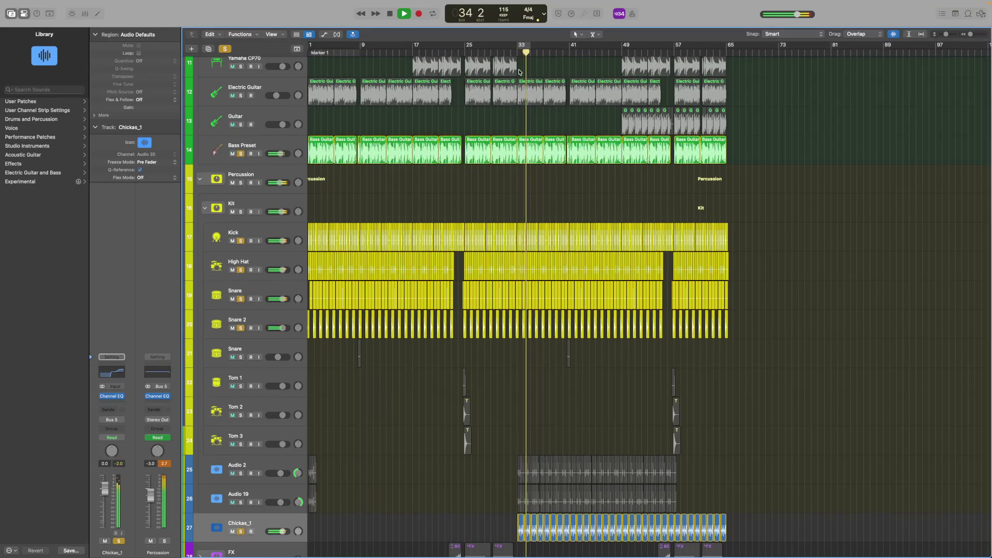
left_click(241, 96)
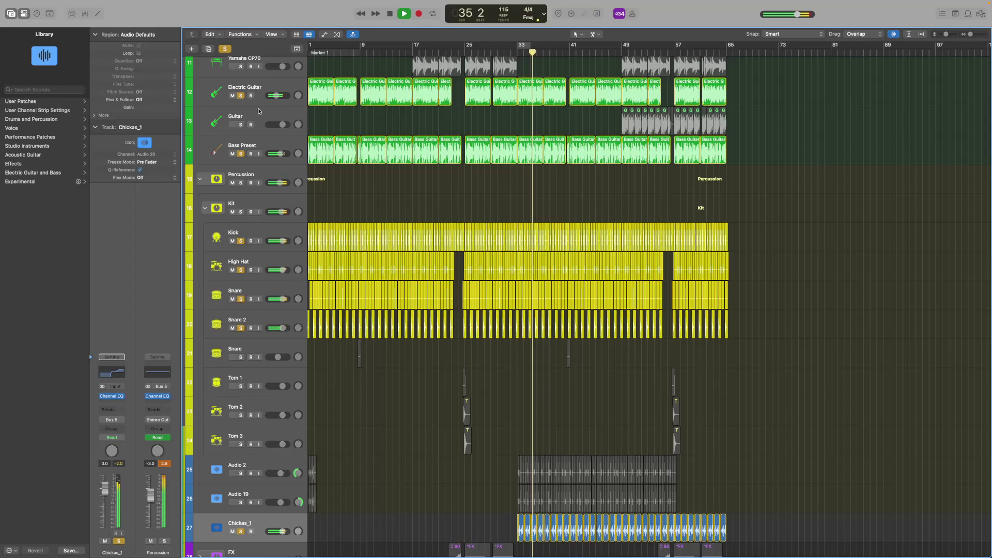
left_click(241, 154)
key("space")
Step: Play the soloed Electric Guitar with the drums from bar 25, and examine its waveform closely around bar 27
left_click(465, 50)
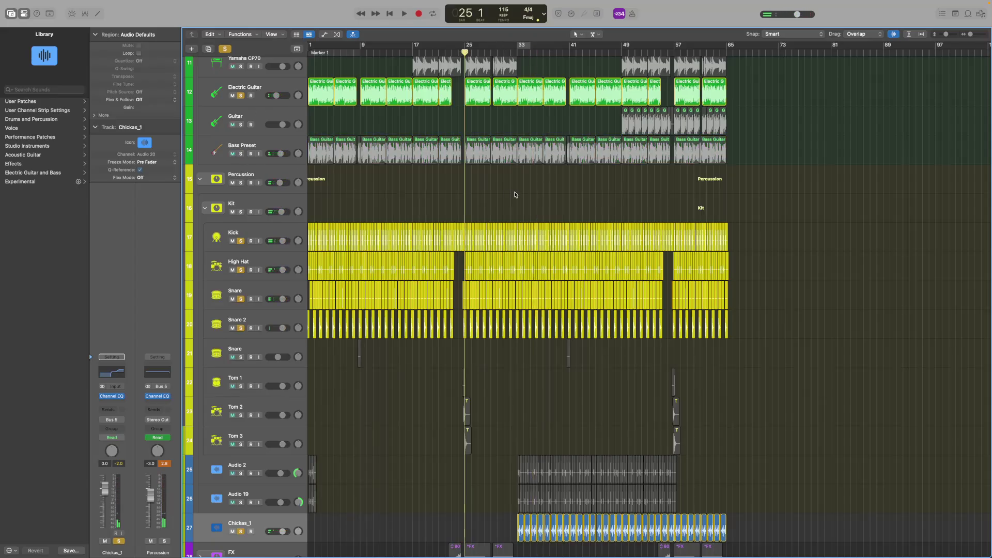
key("space")
key("super+Right")
key("super+Right")
key("super+Right")
key("super+Right")
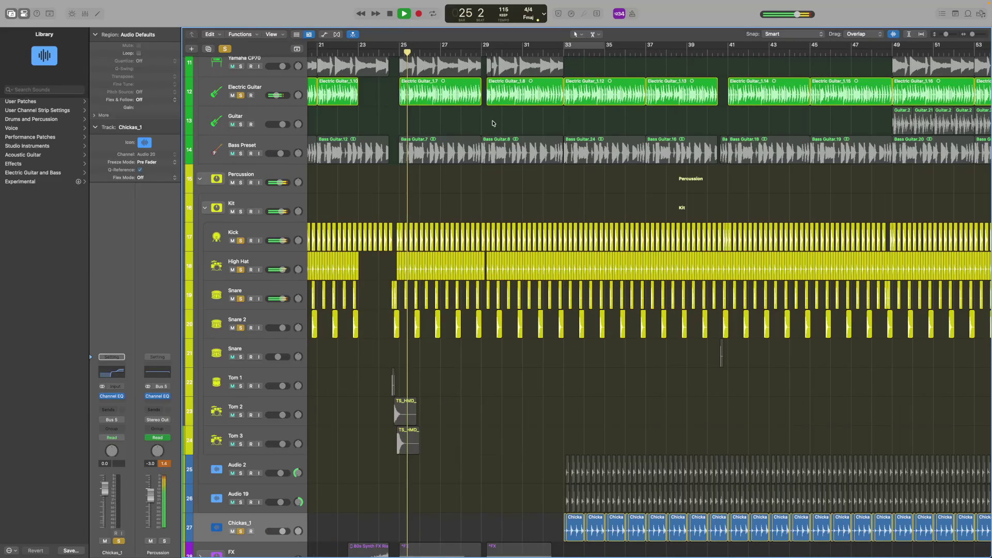
scroll(493, 124, "left", 4)
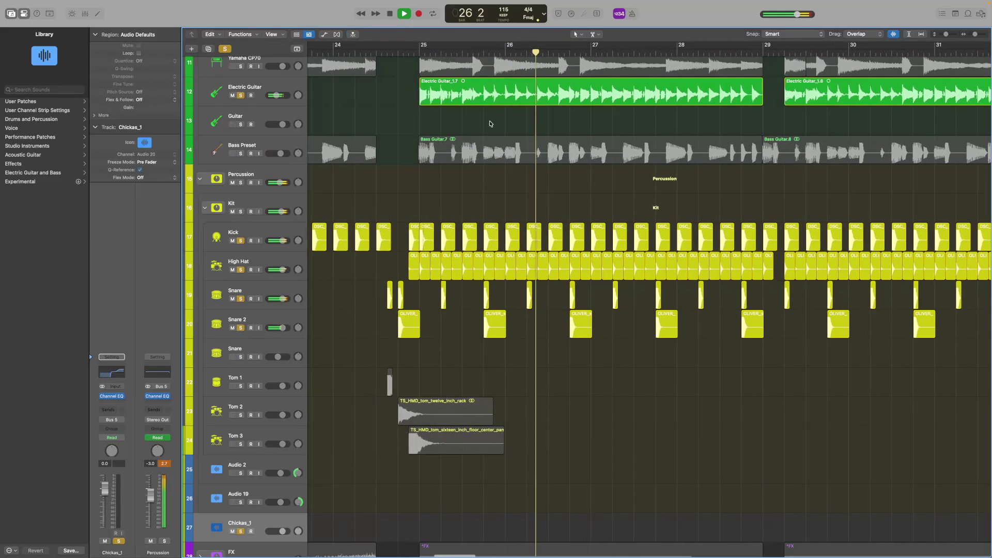
key("super+Right")
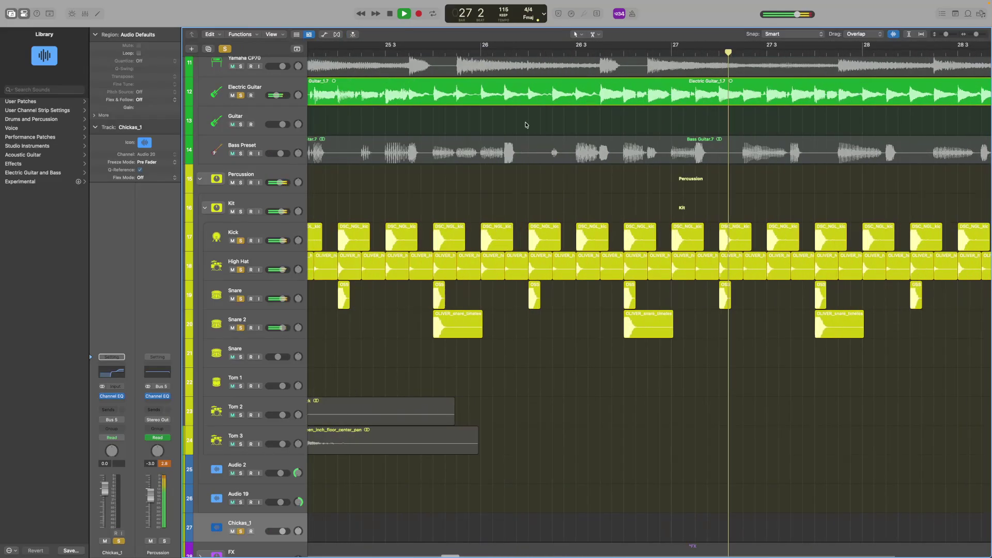
key("space")
key("super+Right")
key("super+Right")
key("super+Right")
key("super+Right")
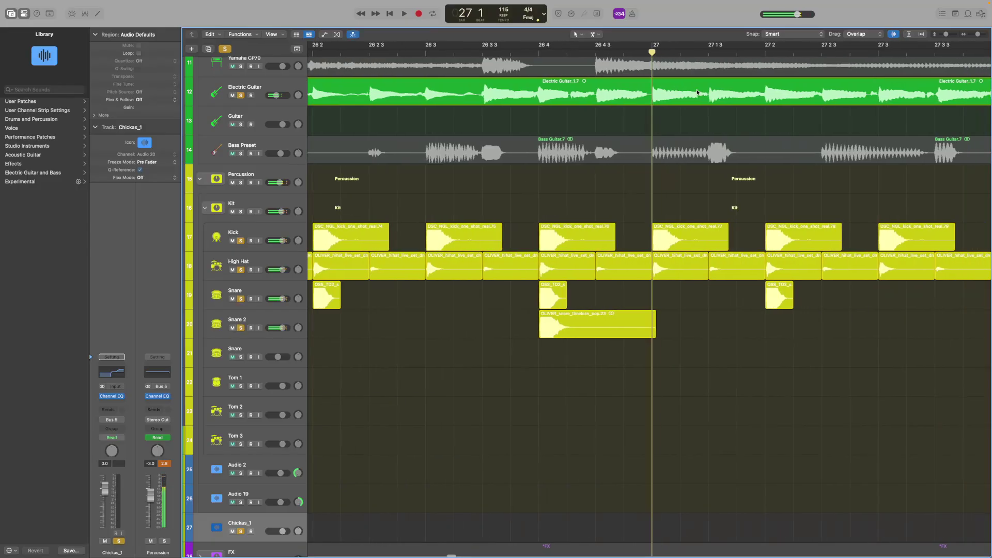
Step: Play the soloed Electric Guitar with the drums through bar 28, stop playback, and return to bar 25
key("space")
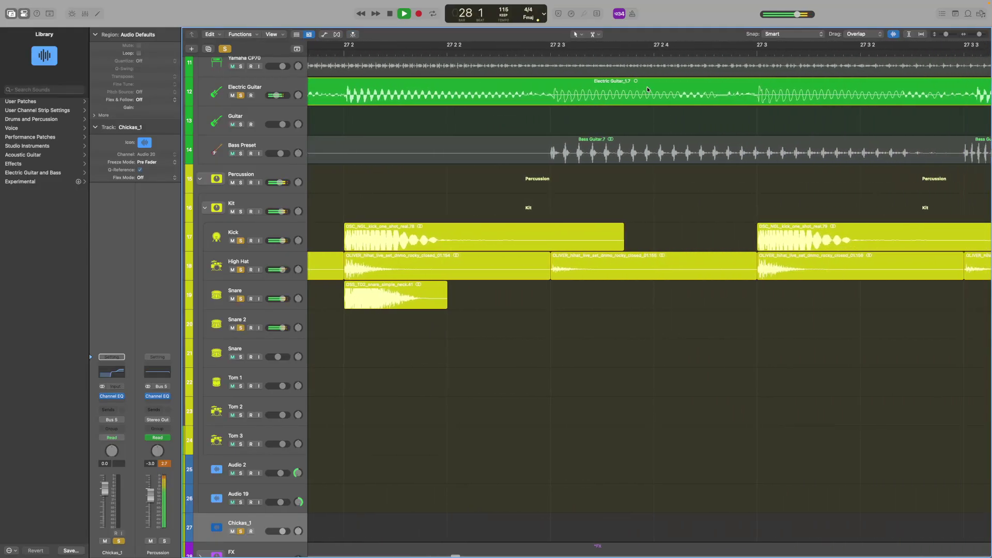
key("super+Left")
key("super+Left")
key("super+Left")
key("super+Left")
key("super+Left")
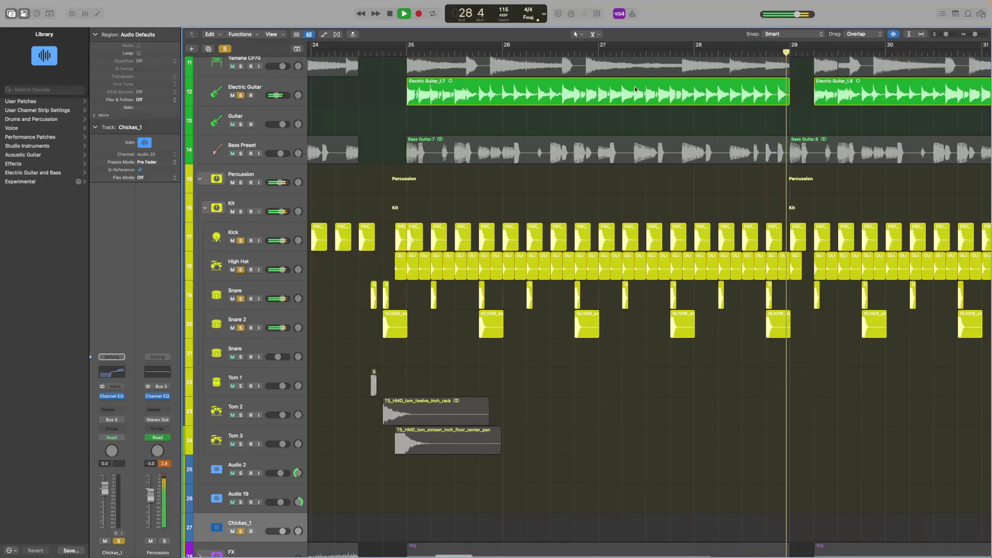
key("space")
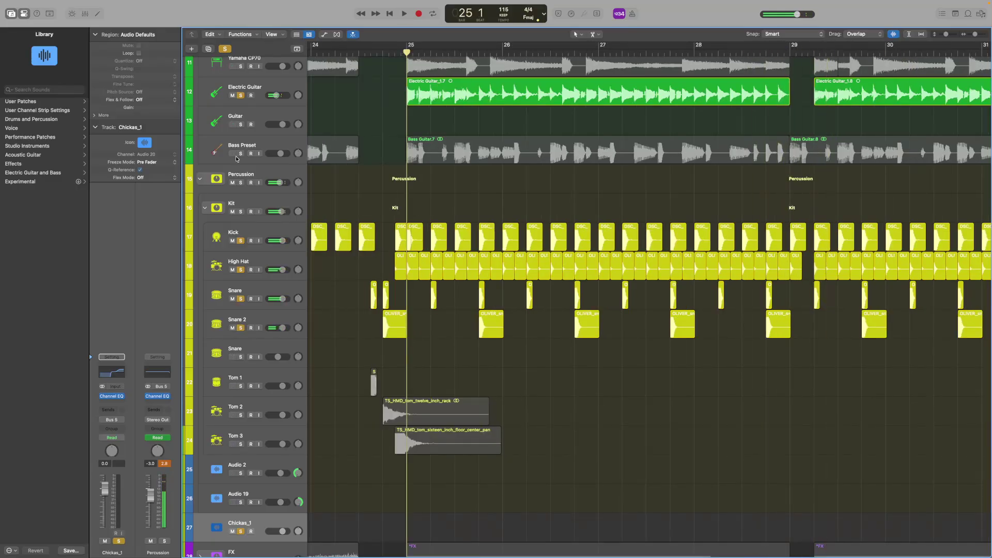
Step: Add the Bass Preset, Pi I Know and Yamaha CP70 tracks to the solo and play from bar 25
left_click(241, 154)
key("space")
scroll(234, 110, "up", 4)
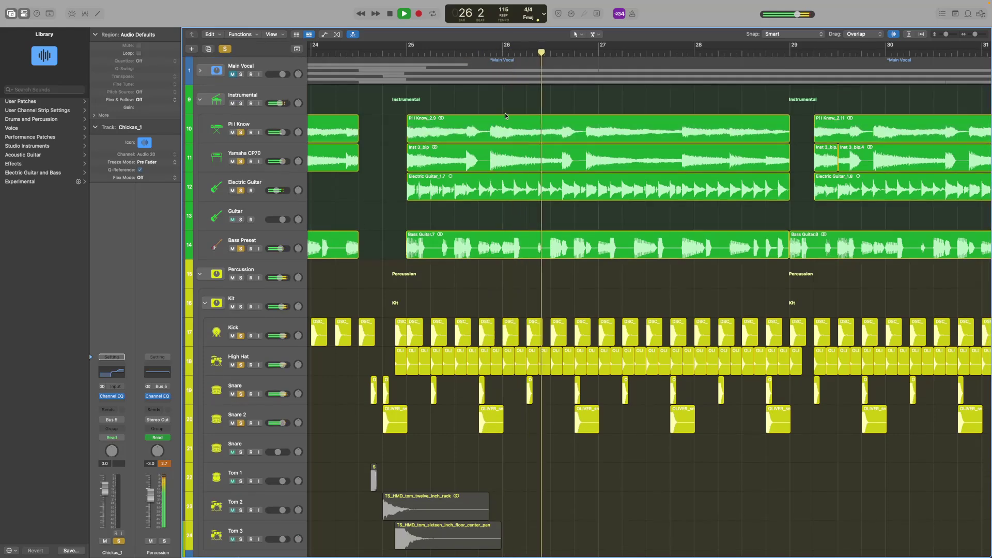
scroll(518, 132, "down", 10)
scroll(518, 132, "up", 8)
scroll(480, 119, "down", 6)
scroll(465, 112, "up", 6)
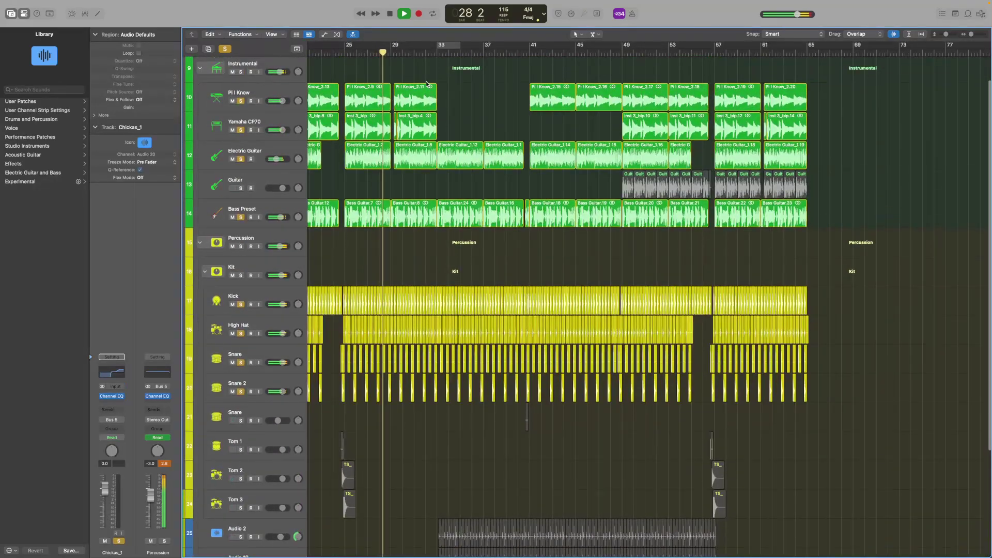
scroll(416, 182, "down", 5)
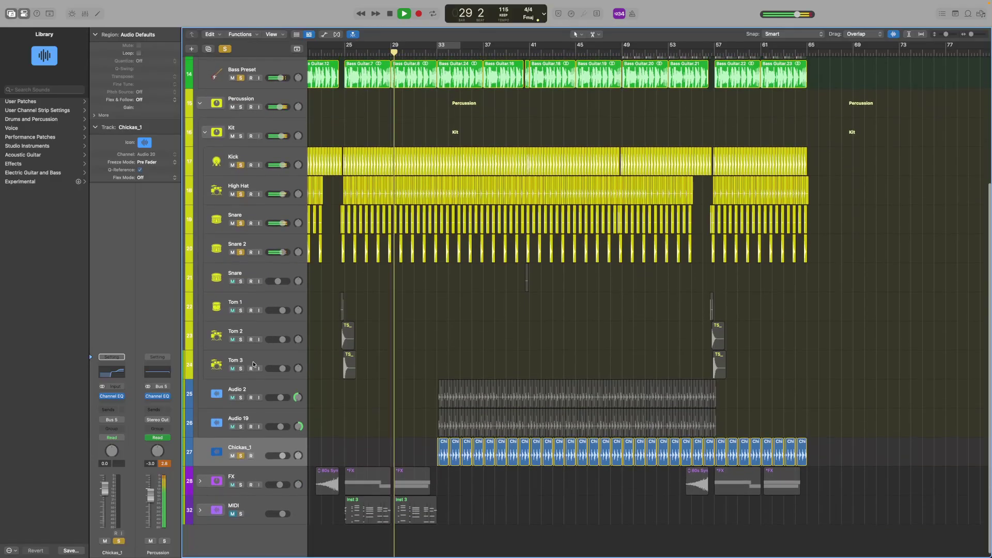
Step: Add the FX stack to the solo, and clear all solos while playback runs on to bar 33
left_click(240, 485)
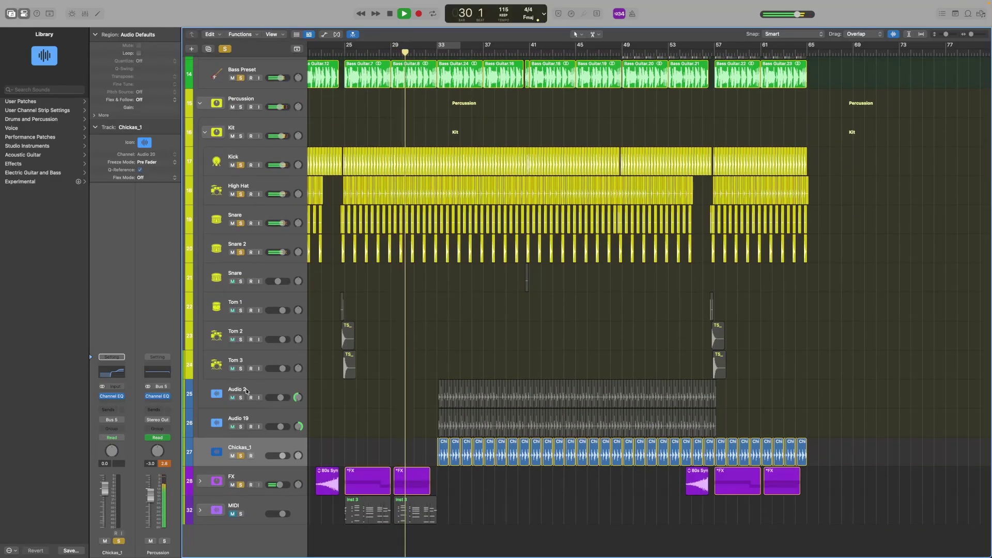
left_click(225, 49)
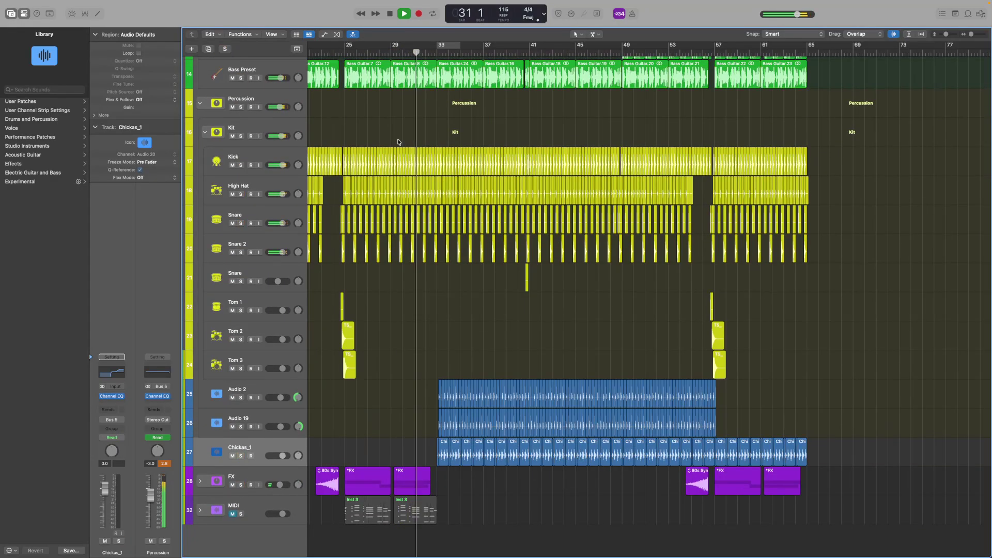
scroll(325, 121, "up", 6)
scroll(326, 121, "down", 3)
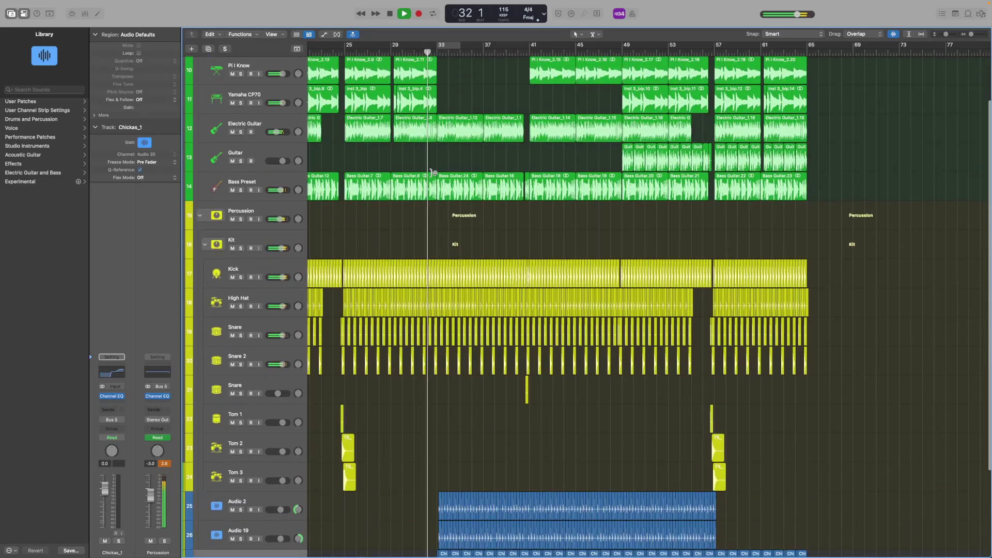
scroll(431, 212, "down", 4)
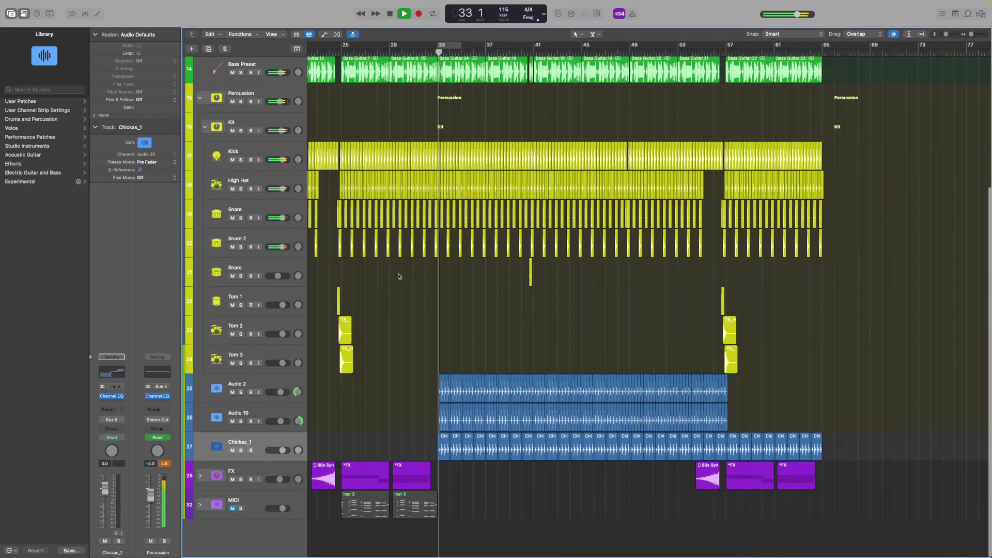
Step: Stop playback, expand the FX stack, and copy the short RKU riser swish region just before bar 29
left_click(201, 478)
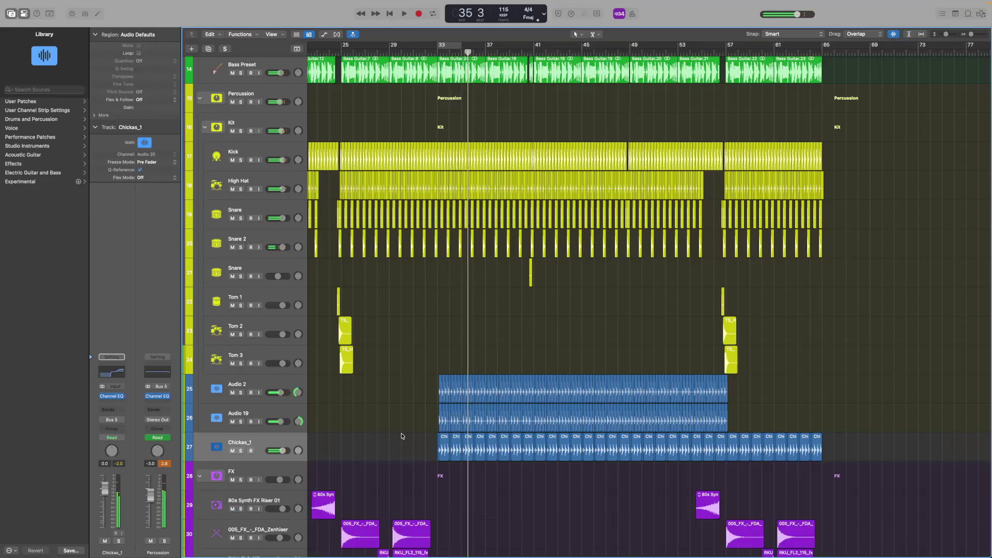
scroll(370, 483, "down", 4)
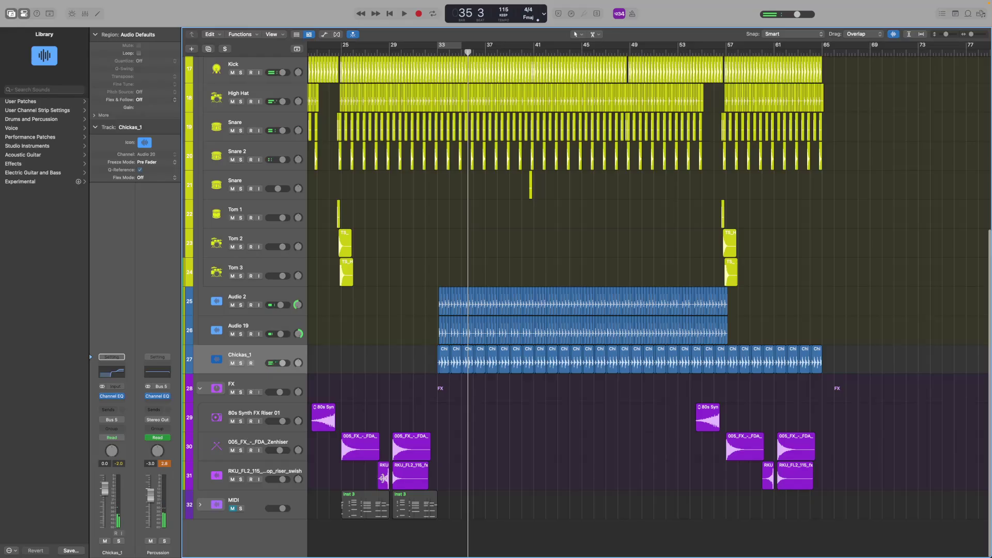
right_click(382, 479)
left_click(450, 191)
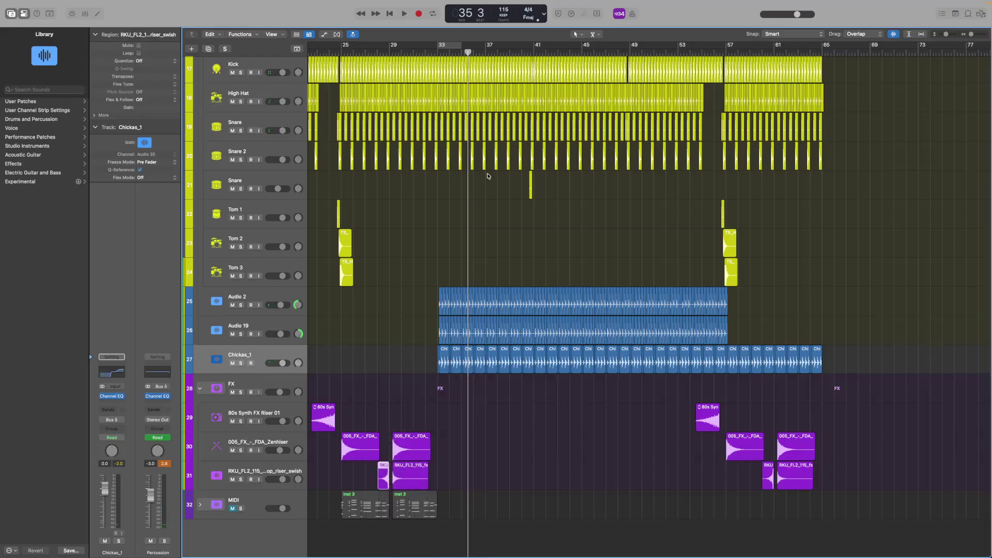
Step: Paste the riser swish onto its own track at bar 32 beat 4
scroll(450, 190, "up", 3)
scroll(436, 214, "up", 6)
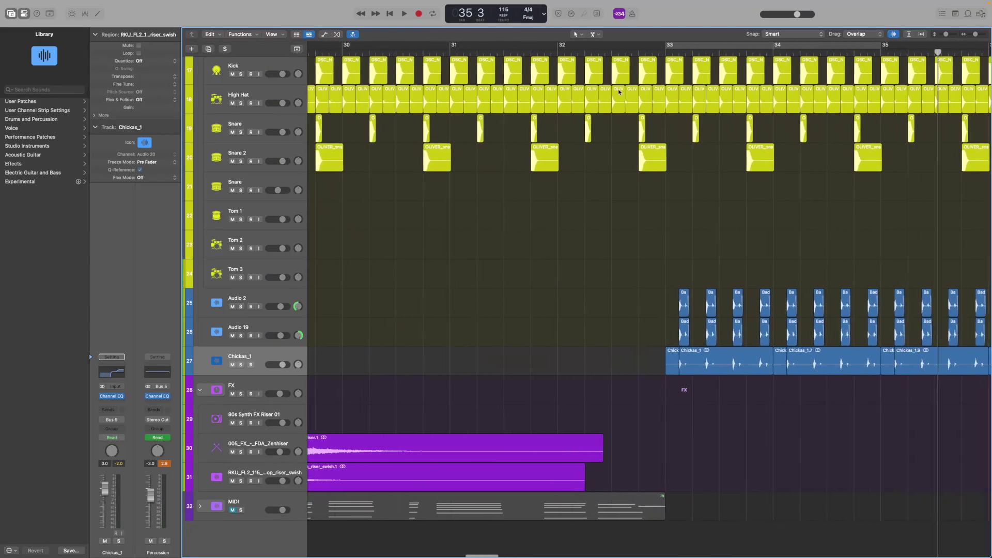
left_click(639, 53)
left_click(228, 474)
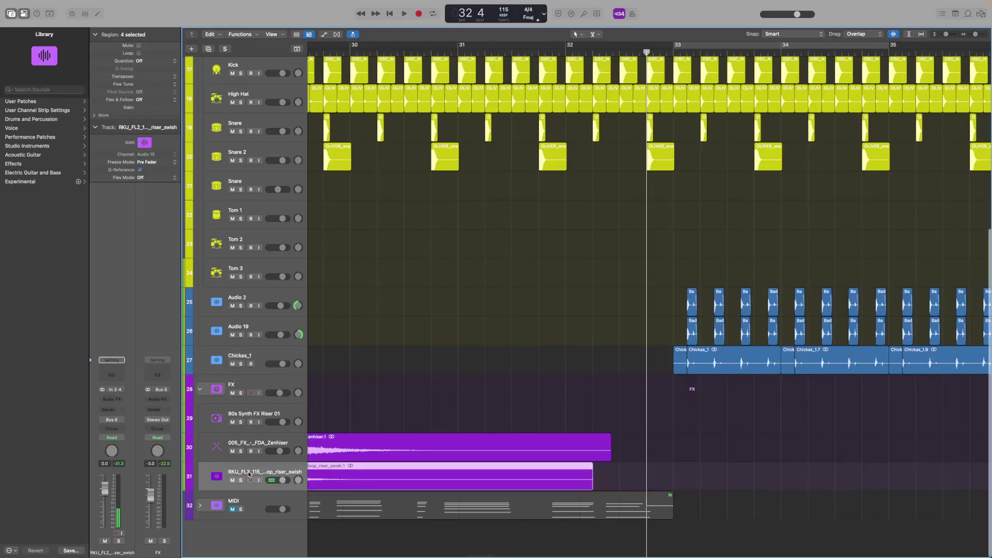
key("super+v")
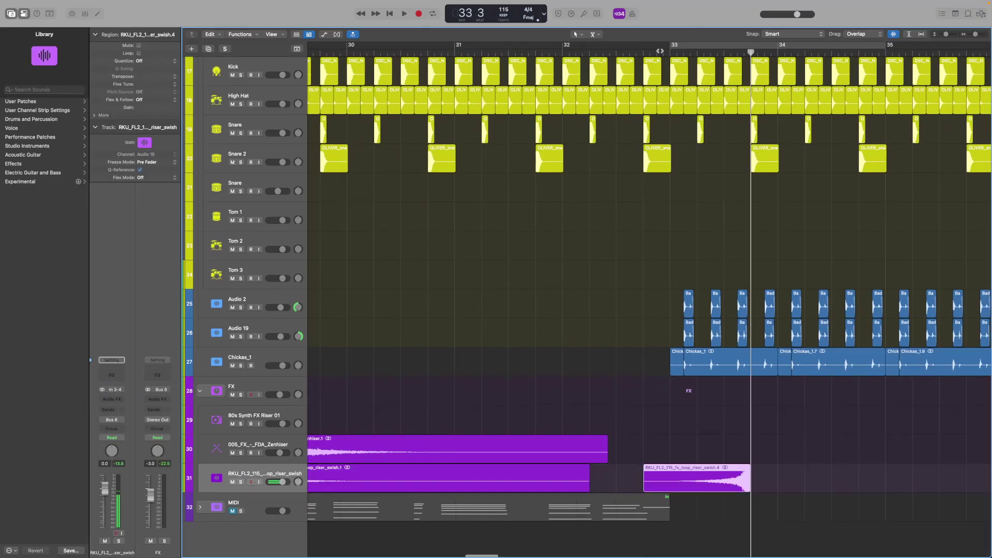
Step: Reposition and lengthen the pasted riser swish so it spans from about bar 32 to bar 33 beat 4
left_click_drag(712, 484, 807, 484)
scroll(634, 481, "up", 5)
scroll(636, 479, "down", 2)
scroll(641, 474, "down", 4)
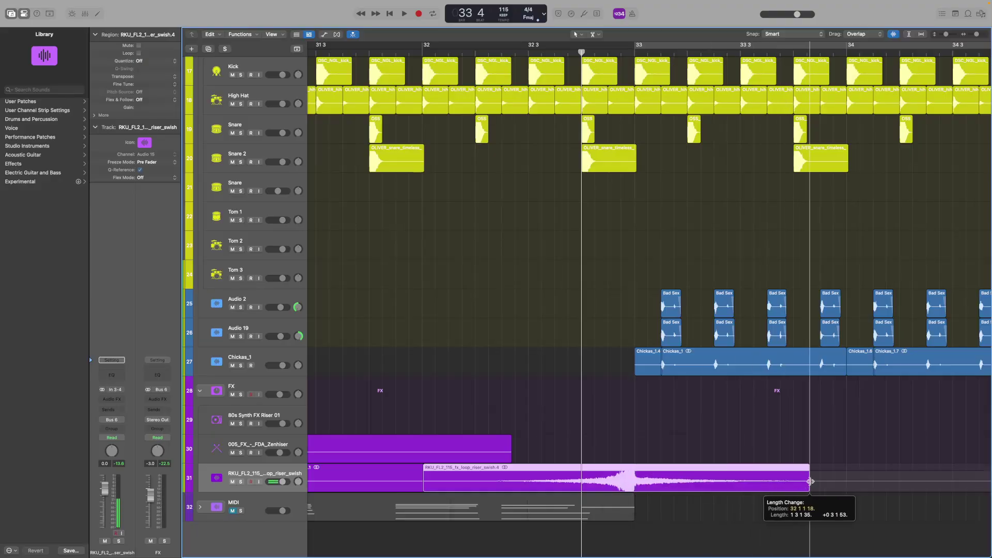
scroll(820, 392, "down", 4)
Step: Play the transition into bar 33 with the new riser swish, replay it from just before, and stop
key("space")
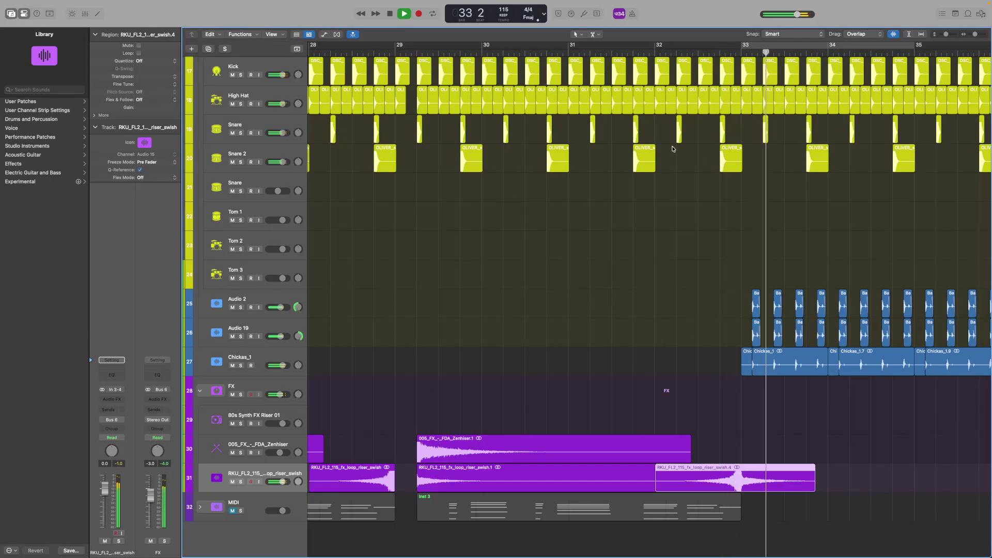
key("comma")
key("comma")
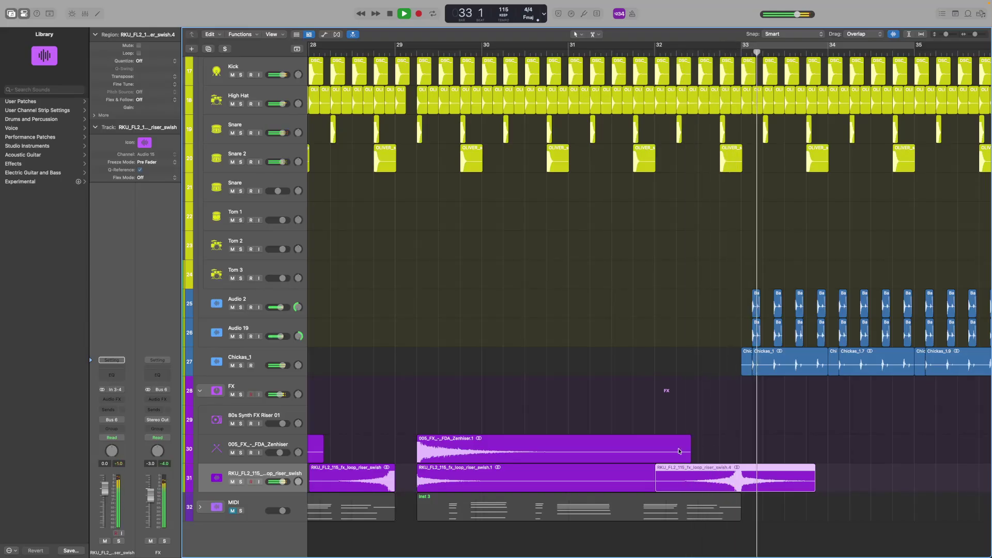
key("space")
Step: Solo the Guitar track, play it from bar 49, and clear the solo to hear it with the full arrangement
scroll(737, 185, "up", 10)
scroll(737, 185, "down", 5)
scroll(737, 185, "right", 2)
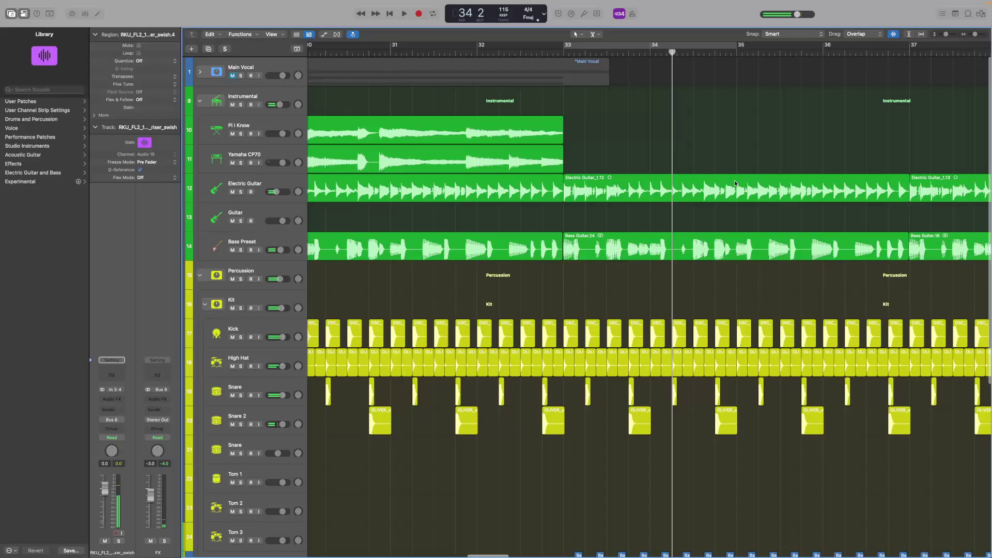
scroll(730, 187, "down", 8)
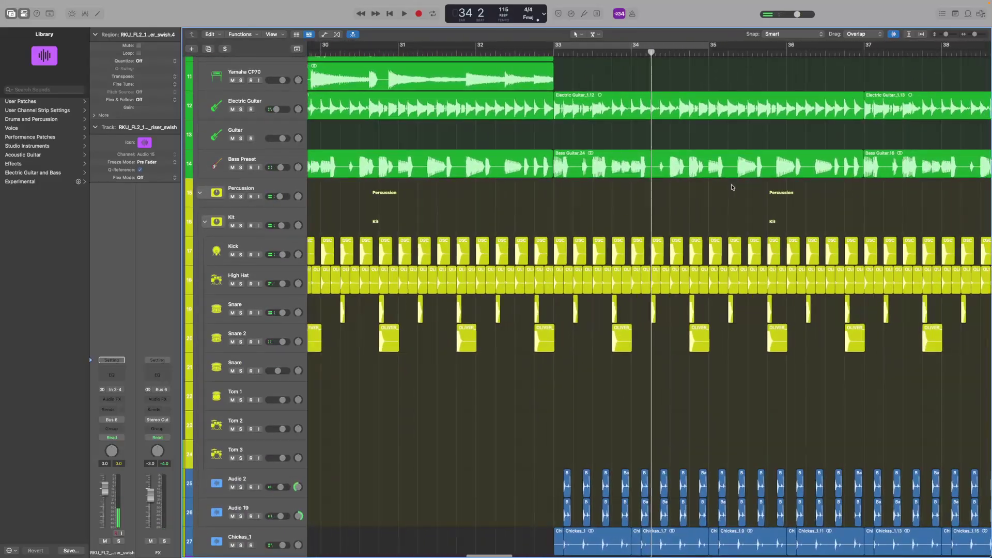
scroll(718, 165, "up", 4)
scroll(712, 149, "up", 2)
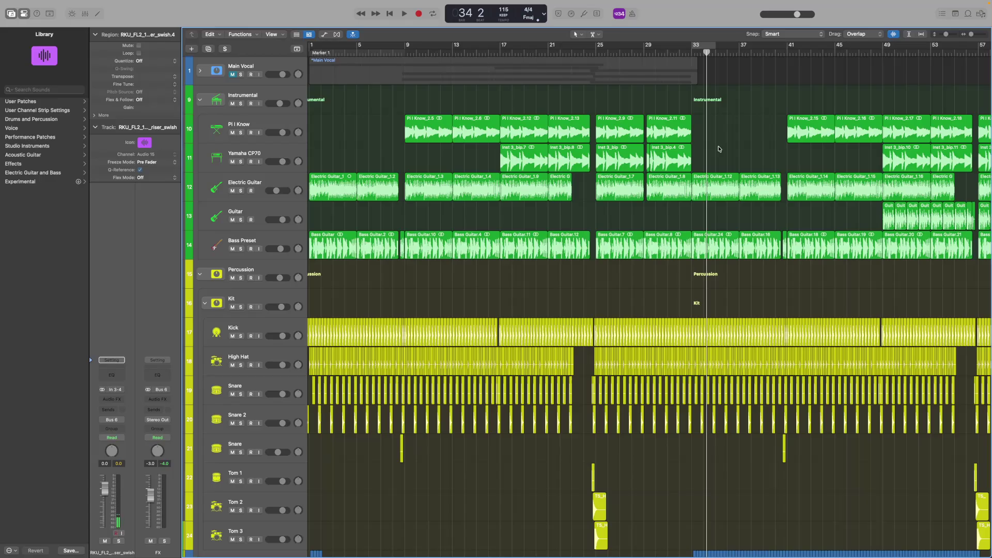
scroll(719, 149, "down", 5)
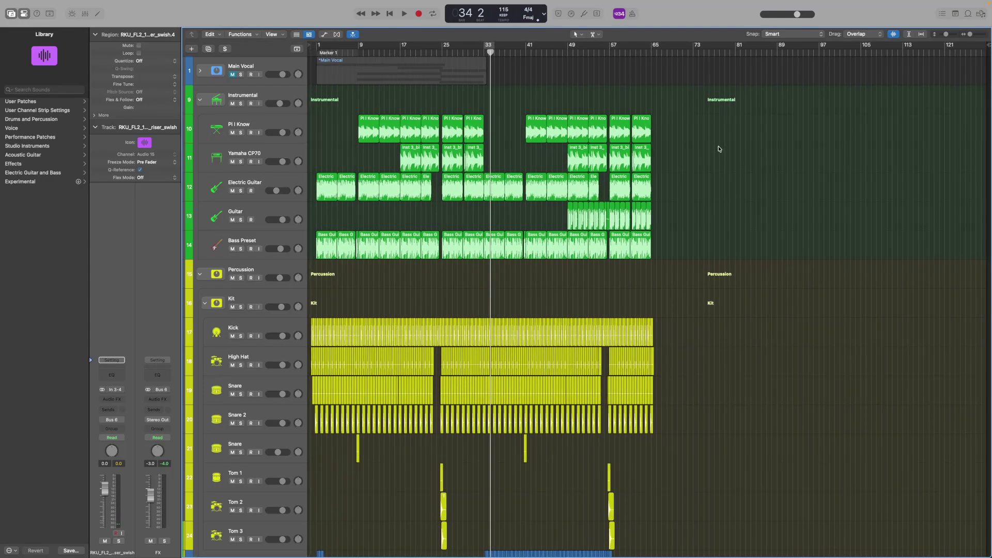
left_click(241, 220)
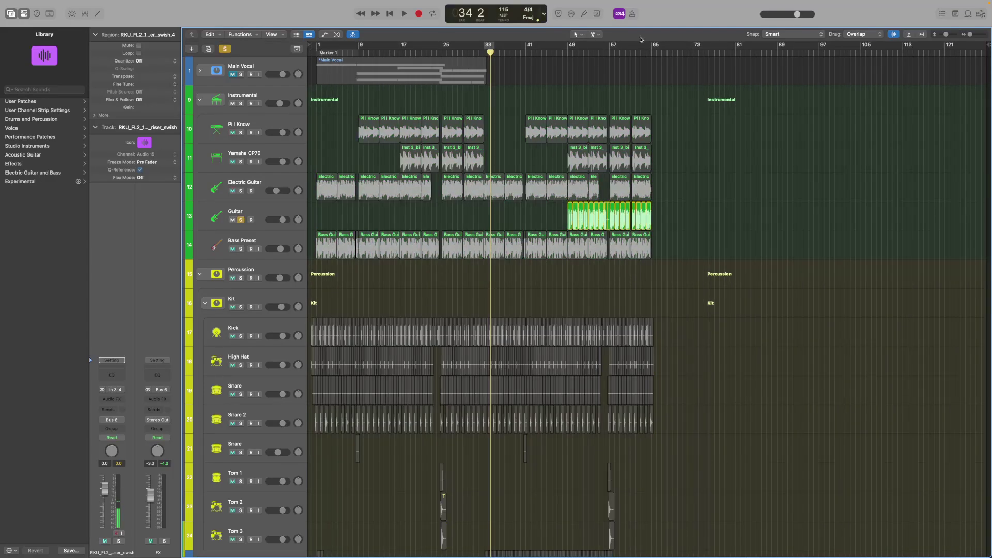
left_click(567, 53)
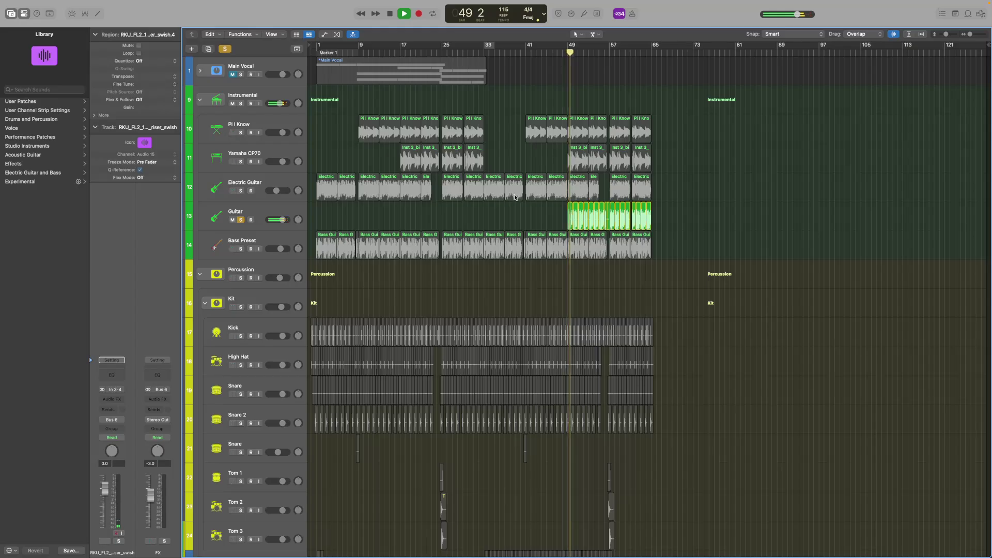
left_click(226, 48)
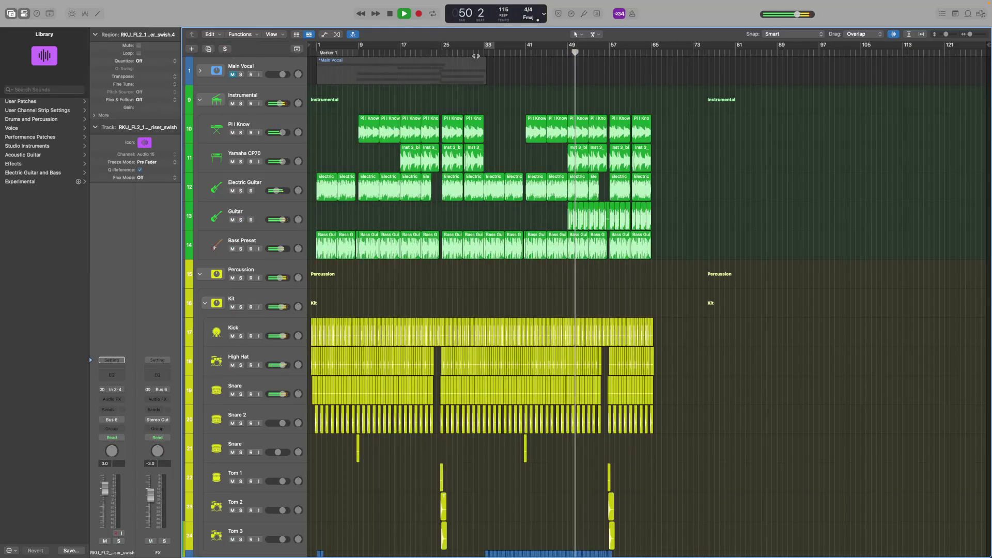
Step: Try copying the seven Guitar regions starting at bar 49 to bar 17 of the Guitar track
key("space")
key("super+Right")
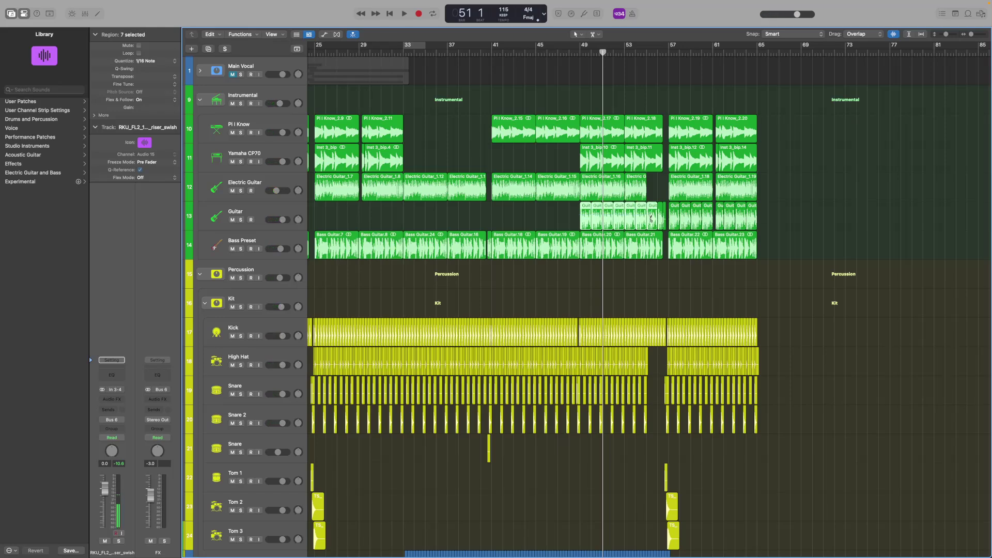
scroll(651, 218, "left", 10)
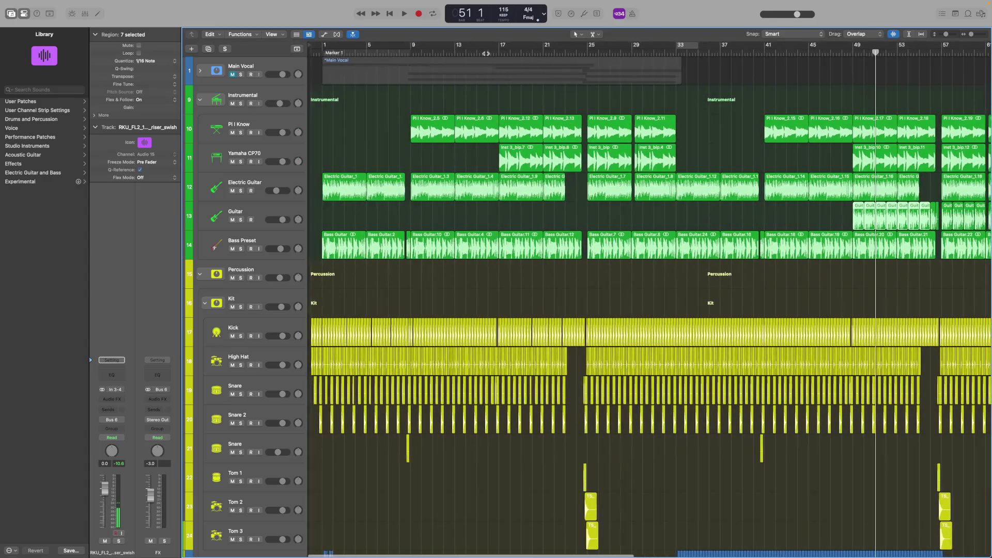
left_click(497, 53)
left_click(412, 53)
key("space")
left_click(499, 53)
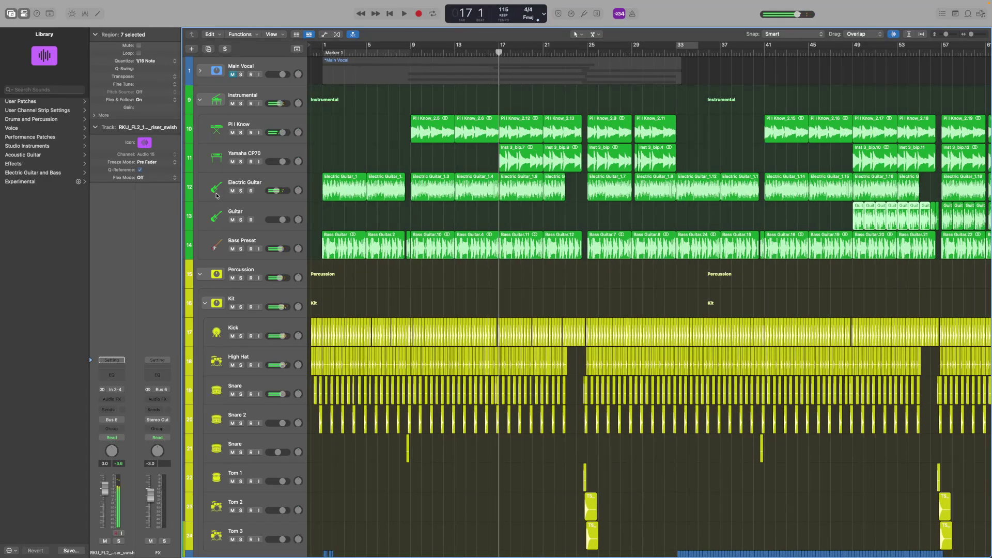
left_click(230, 206)
key("super+v")
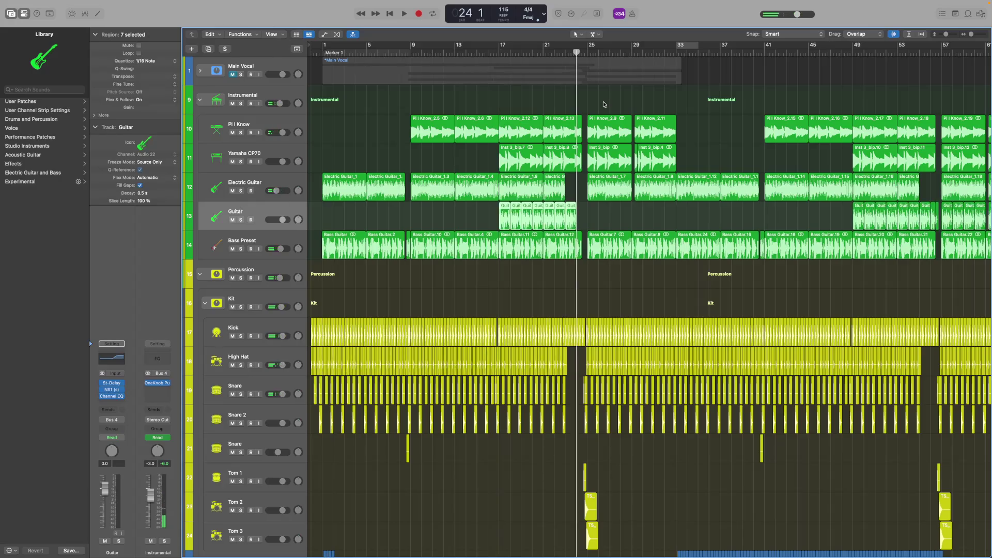
Step: Remove the seven Guitar regions just pasted at bar 17
scroll(603, 103, "right", 5)
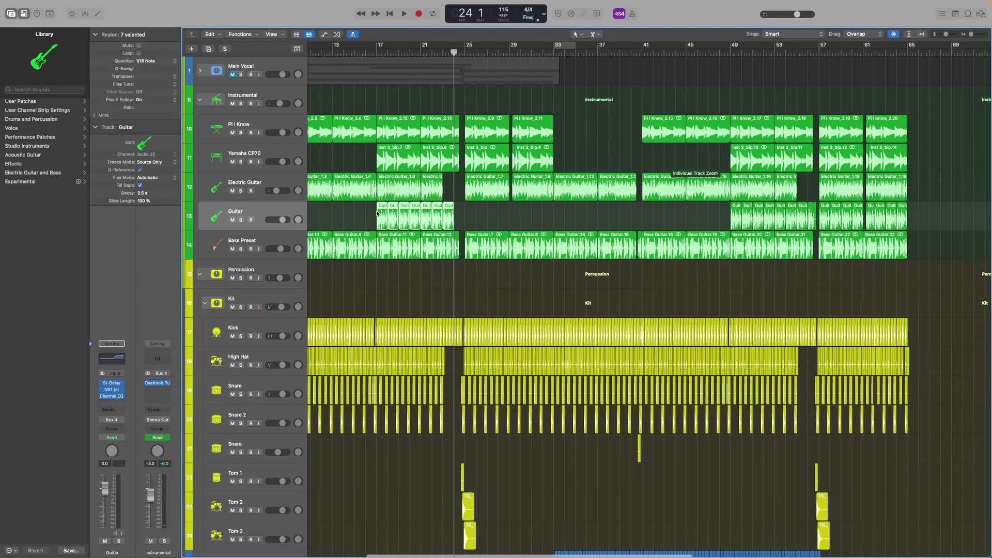
right_click(376, 213)
left_click(392, 238)
Step: Copy all 17 Guitar regions from bar 49 to bar 65 and paste them at bar 17
left_click(375, 50)
left_click_drag(706, 219, 955, 209)
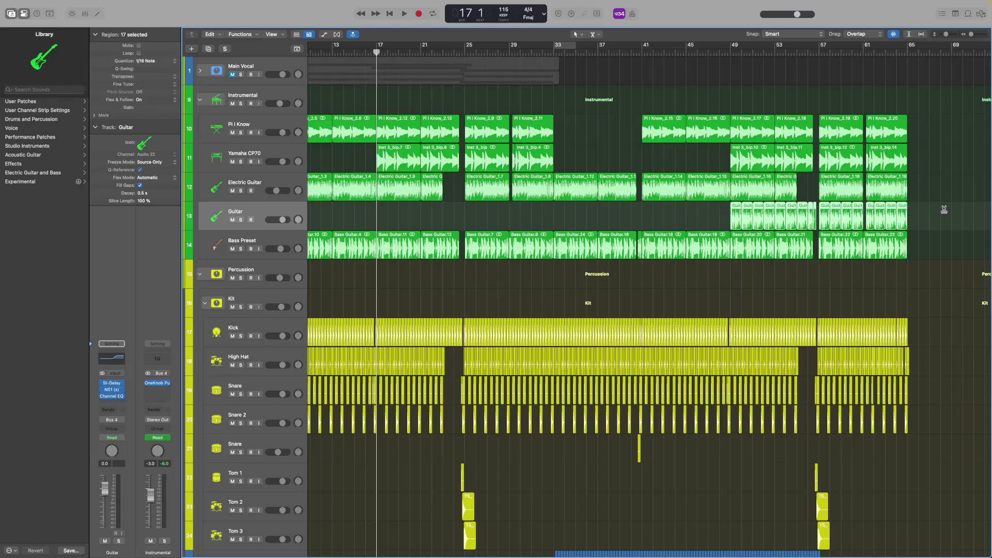
key("super+v")
Step: Play the pasted Guitar regions from bar 17, solo the Guitar track, stop playback, and place the playhead at bar 49
key("space")
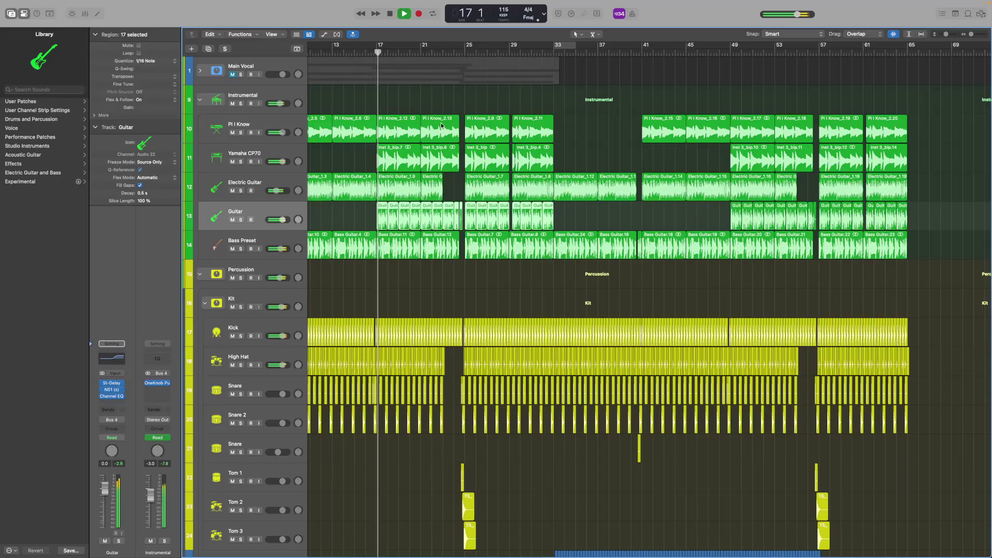
left_click(241, 219)
scroll(494, 281, "down", 8)
key("space")
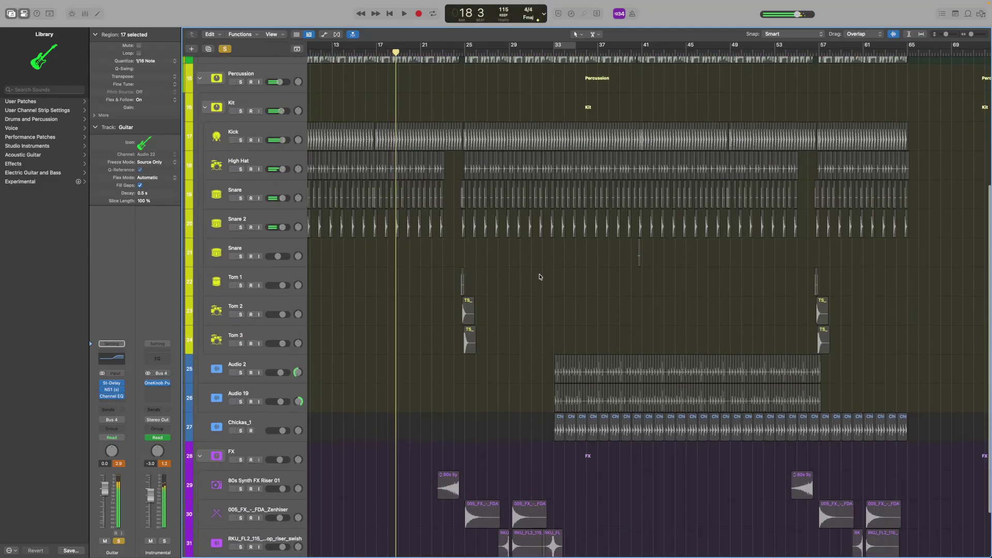
scroll(494, 280, "up", 6)
left_click(730, 52)
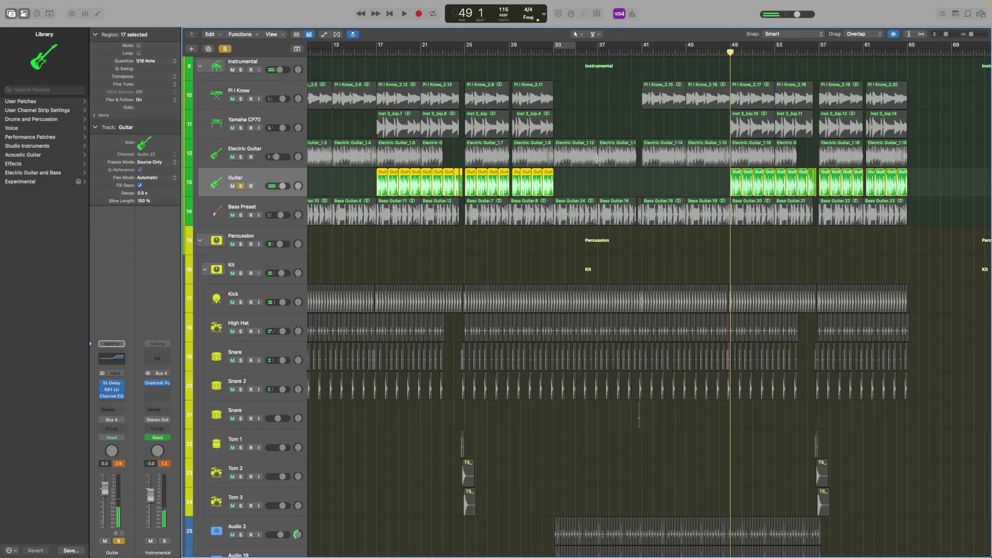
Step: Solo the Chickas_1 track and start playback from bar 49
scroll(636, 151, "down", 8)
left_click(241, 364)
key("space")
Step: Delete the Audio 2 and Audio 19 tracks together with their regions, and stop playback
left_click(264, 298)
right_click(265, 299)
left_click(237, 327, "shift")
right_click(258, 323)
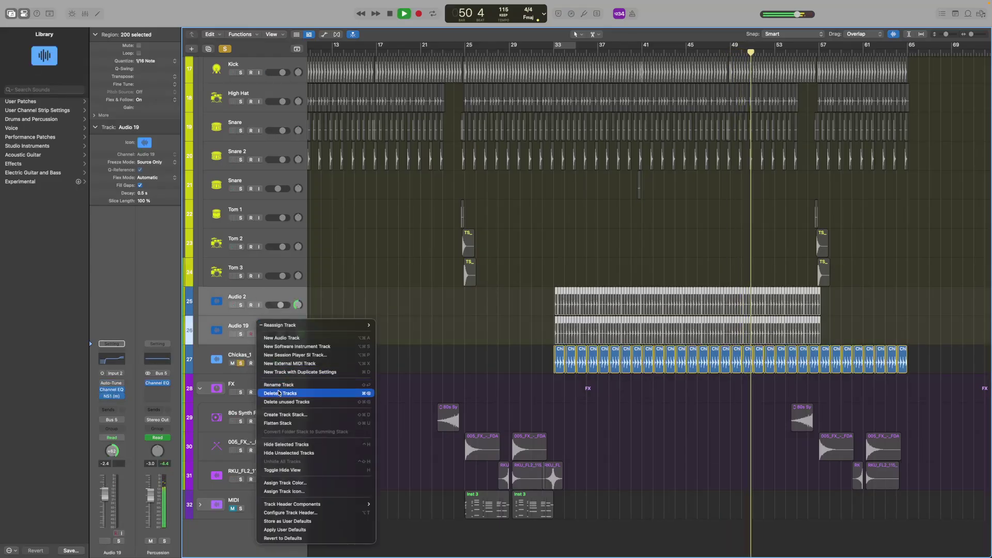
left_click(279, 394)
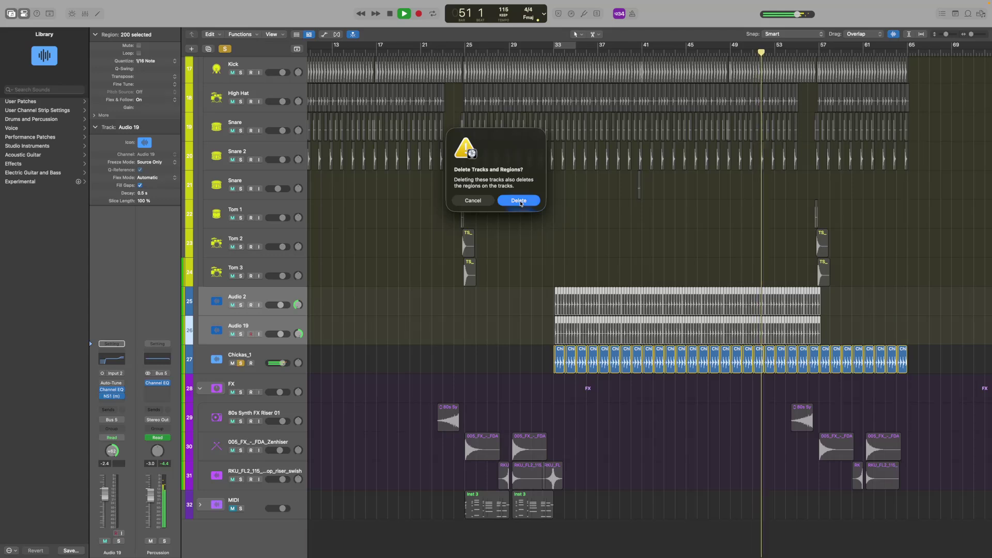
left_click(519, 201)
key("space")
Step: Move the Chickas_1 track into the Percussion stack, directly above Kit
left_click_drag(246, 356, 269, 98)
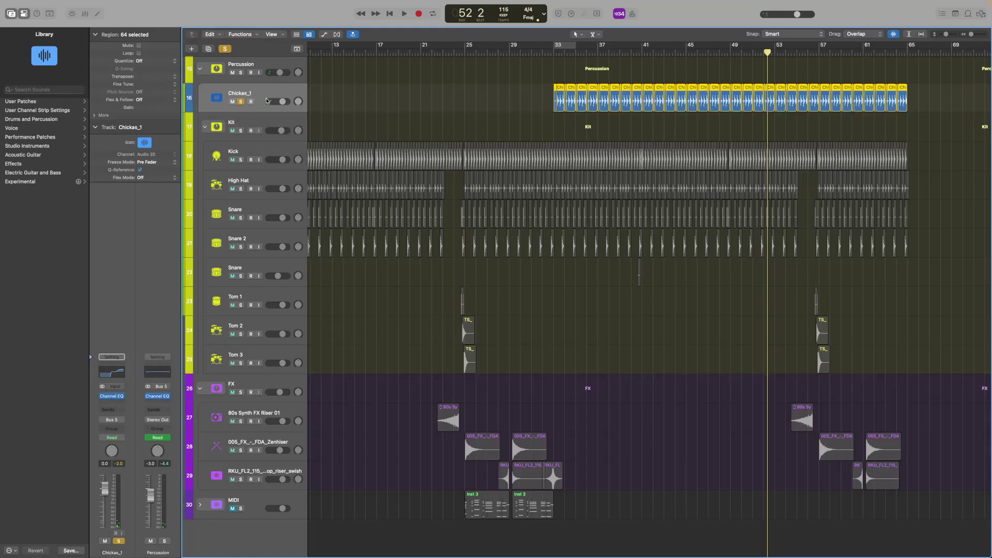
left_click(234, 123)
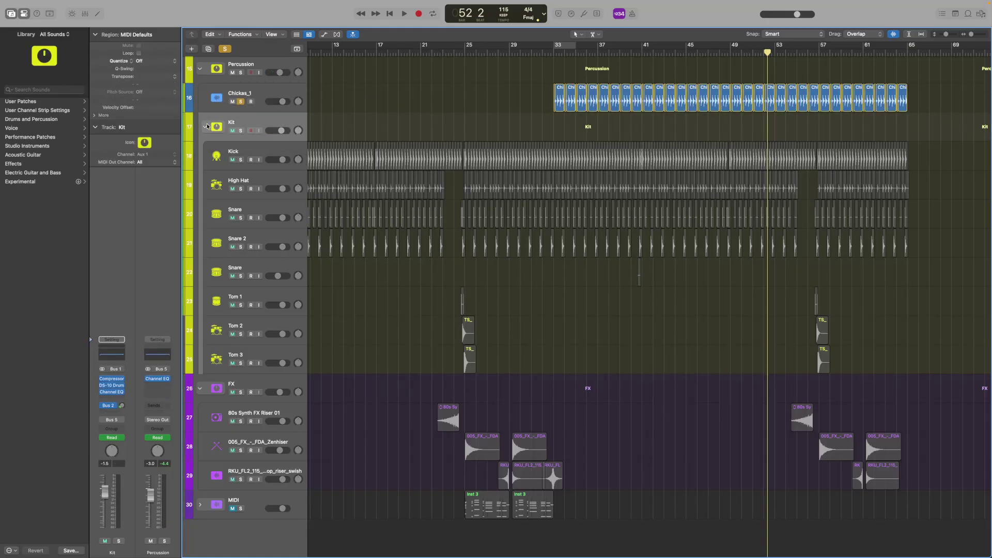
scroll(207, 126, "up", 5)
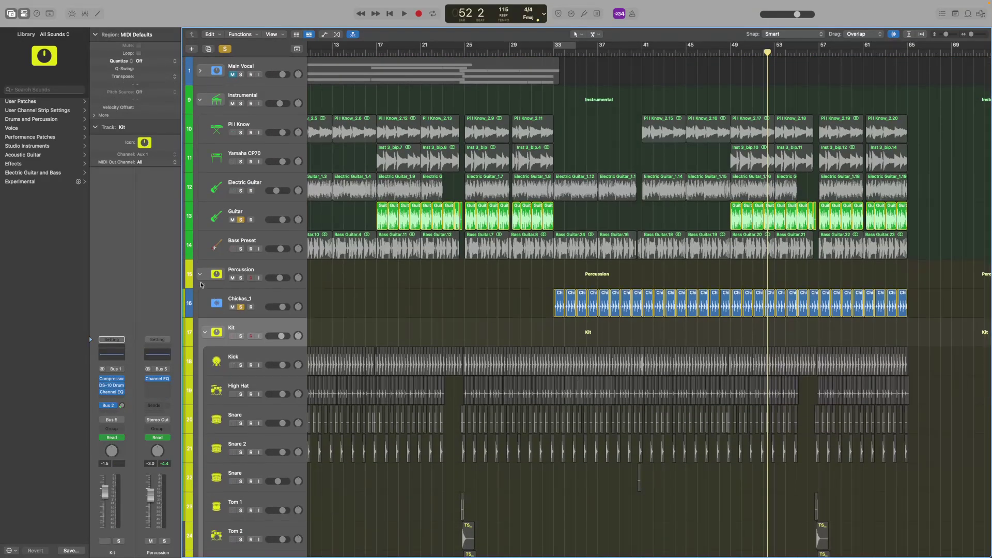
Step: Turn off solo on the Chickas_1 and Guitar tracks and look over the Percussion tracks
left_click(240, 308)
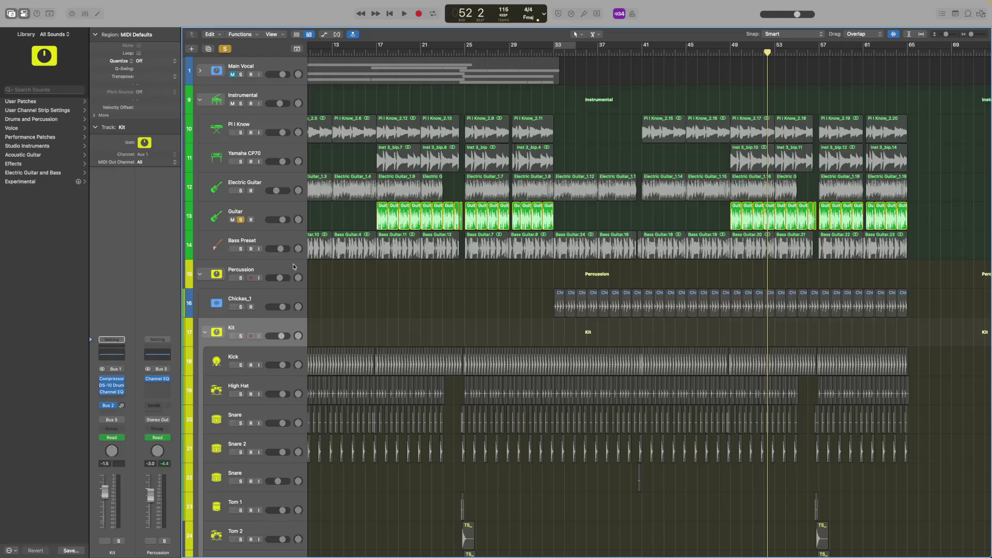
left_click(240, 220)
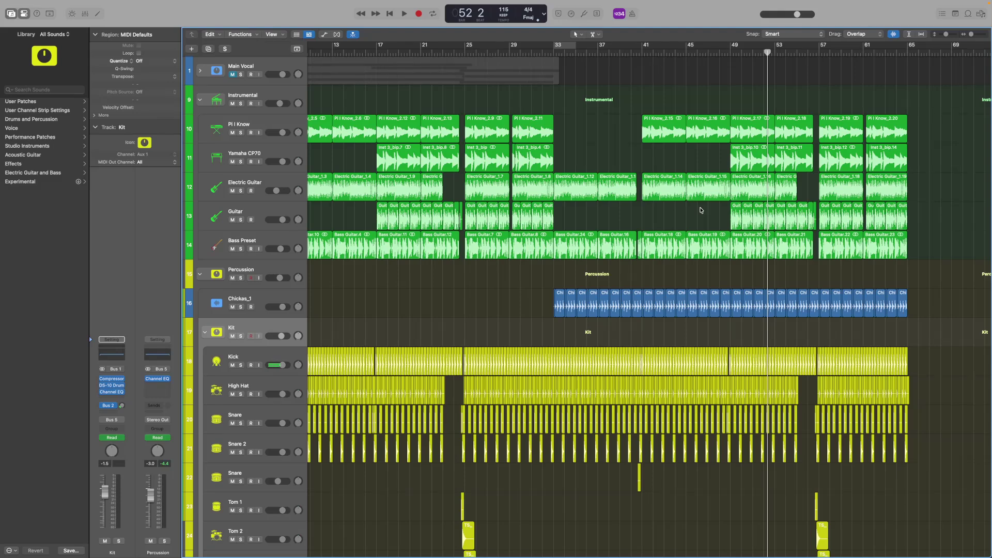
left_click(264, 268)
scroll(344, 153, "down", 3)
scroll(344, 153, "up", 3)
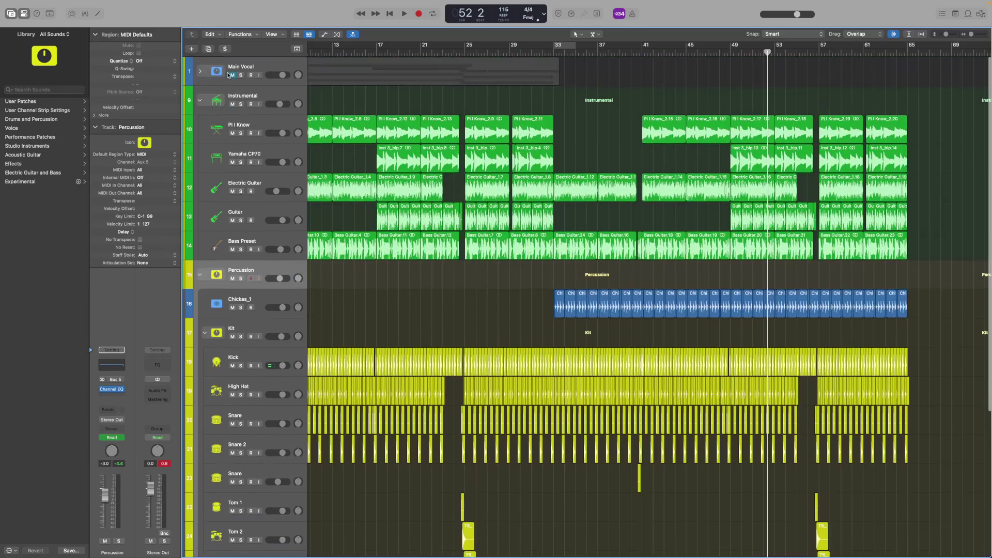
Step: Create one new Mic or Line audio track below Main Vocal, with Input 1 as its input and Stereo Output
left_click(254, 67)
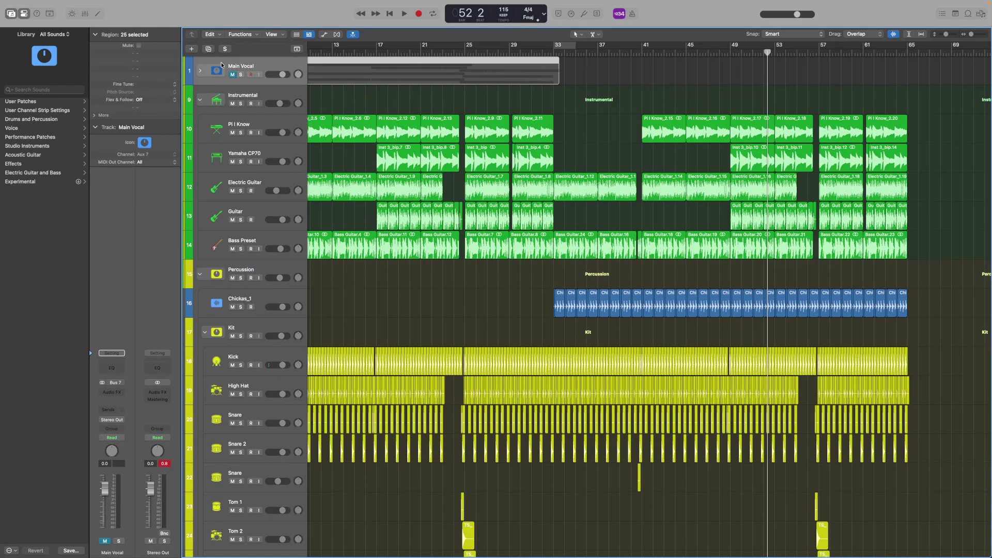
scroll(362, 155, "down", 1)
scroll(361, 155, "up", 1)
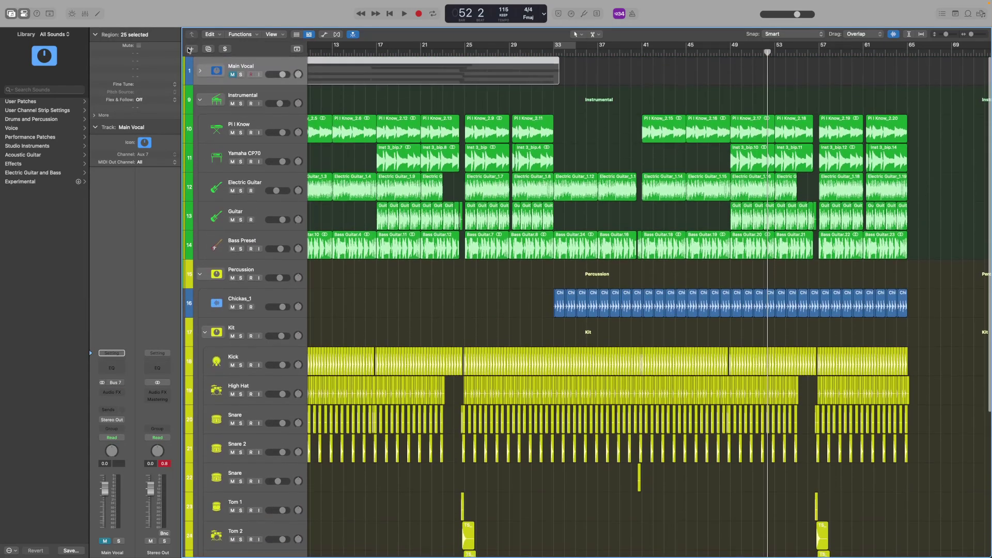
key("alt+super+n")
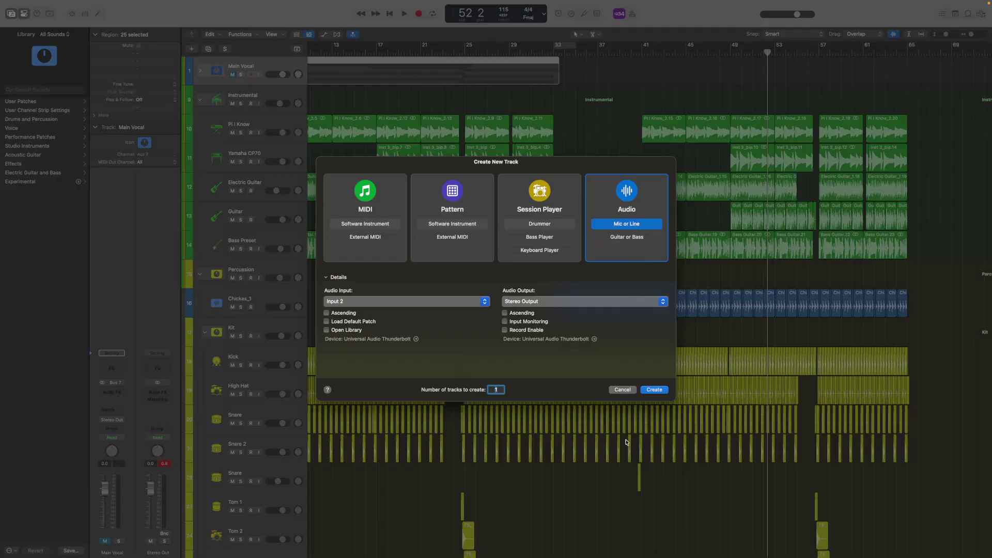
left_click(473, 302)
left_click(470, 302)
left_click(470, 304)
mouse_move(367, 358)
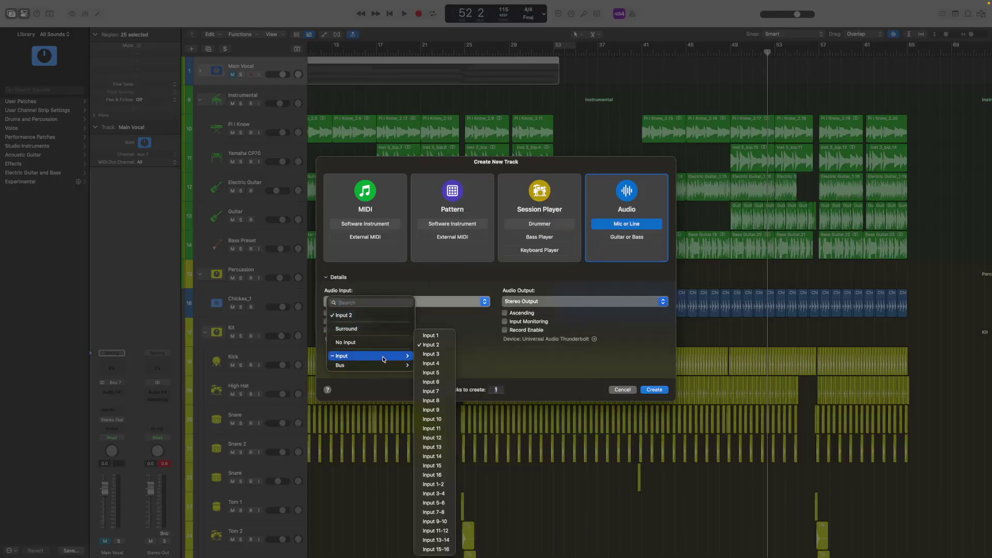
left_click(439, 334)
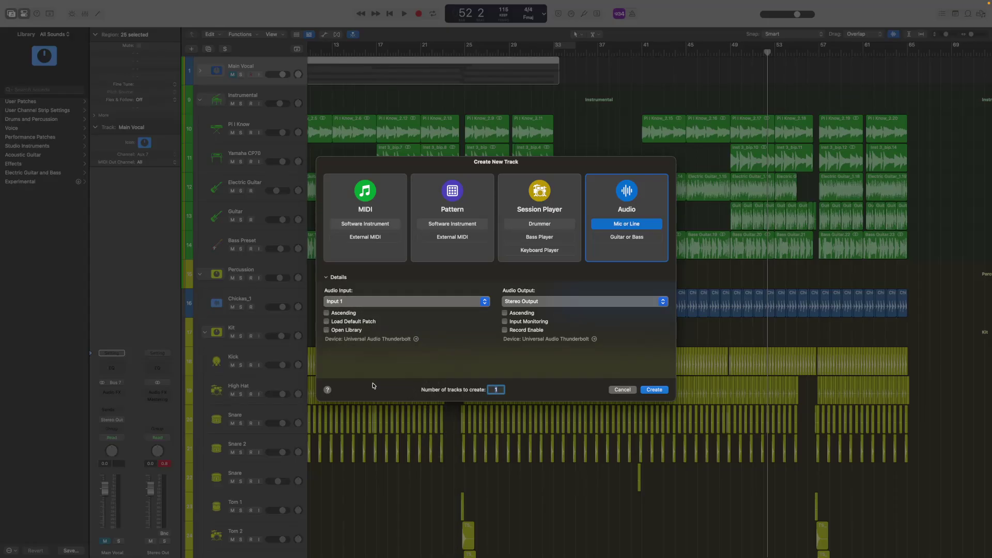
left_click(654, 391)
Step: Enable input monitoring and solo on the new Audio 2 track, and show the mixer
left_click(259, 104)
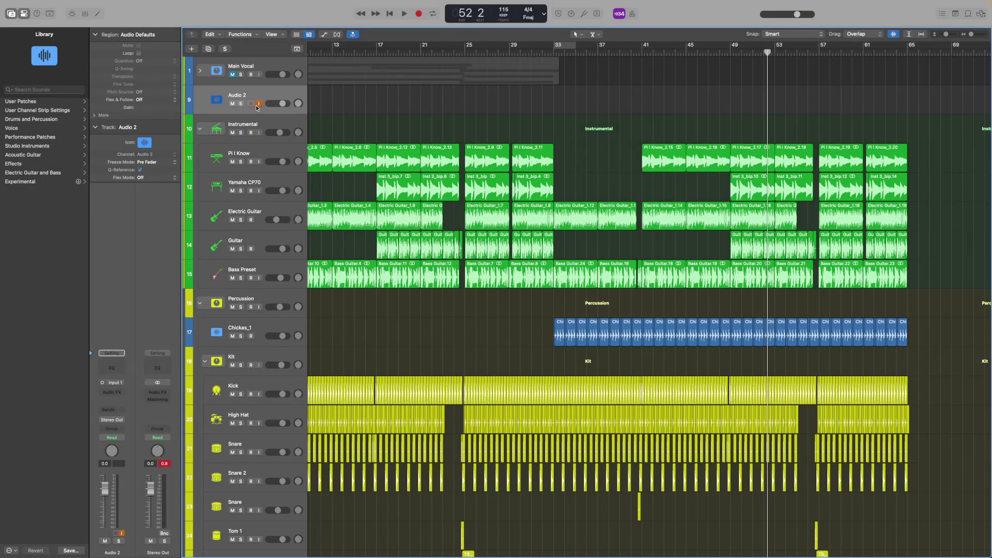
left_click(240, 104)
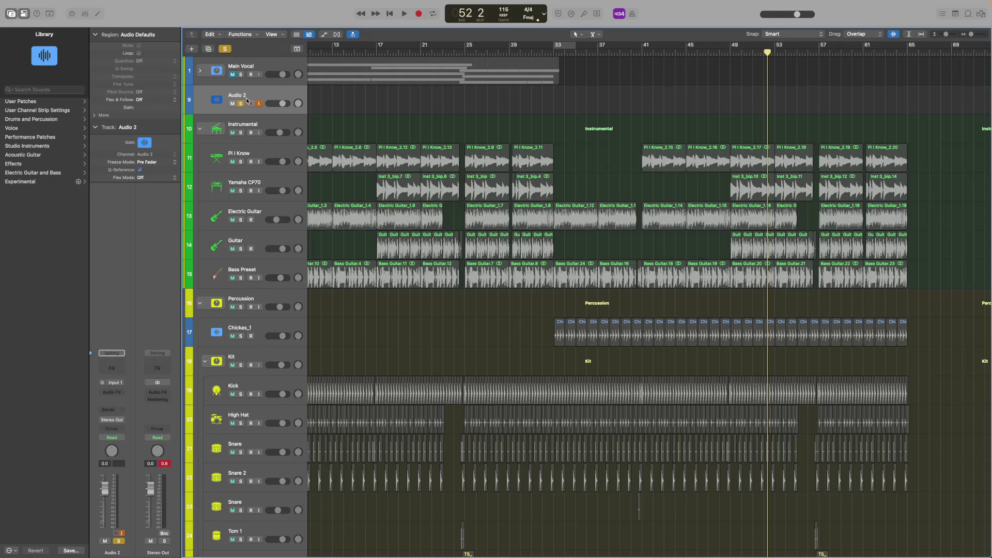
left_click(85, 14)
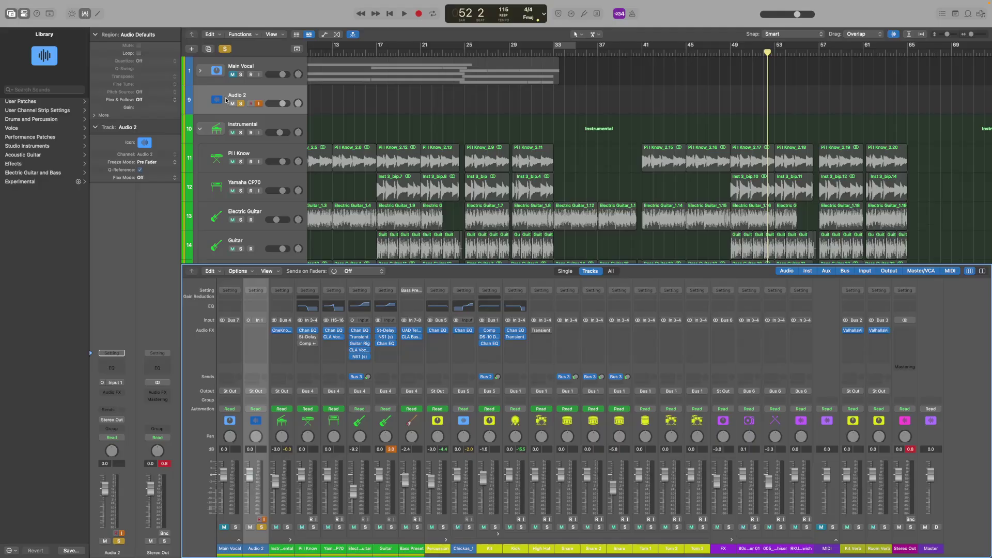
Step: Switch to UAD Console, enable 48V phantom power on Analog 1, adjust its preamp gain, and return to Logic Pro
left_click(21, 17)
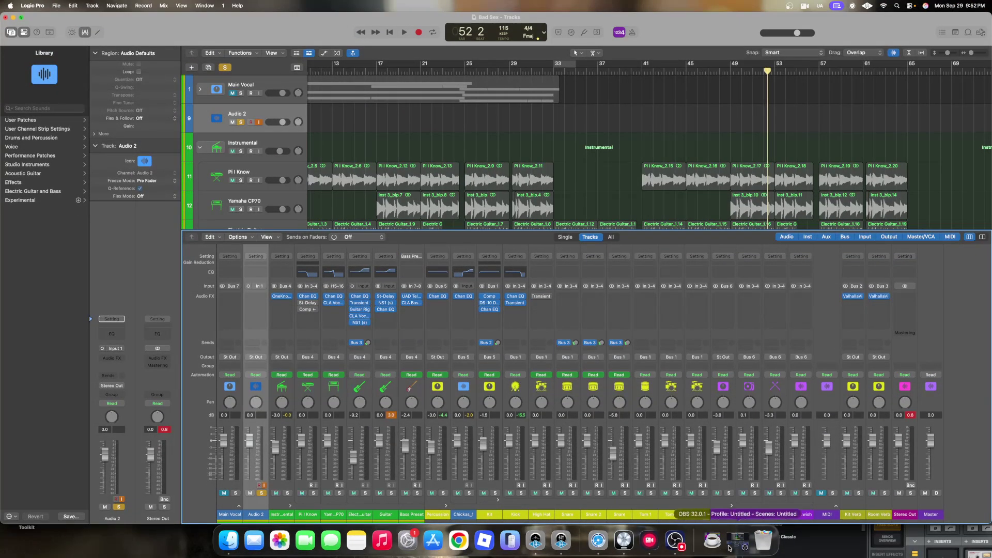
left_click(536, 534)
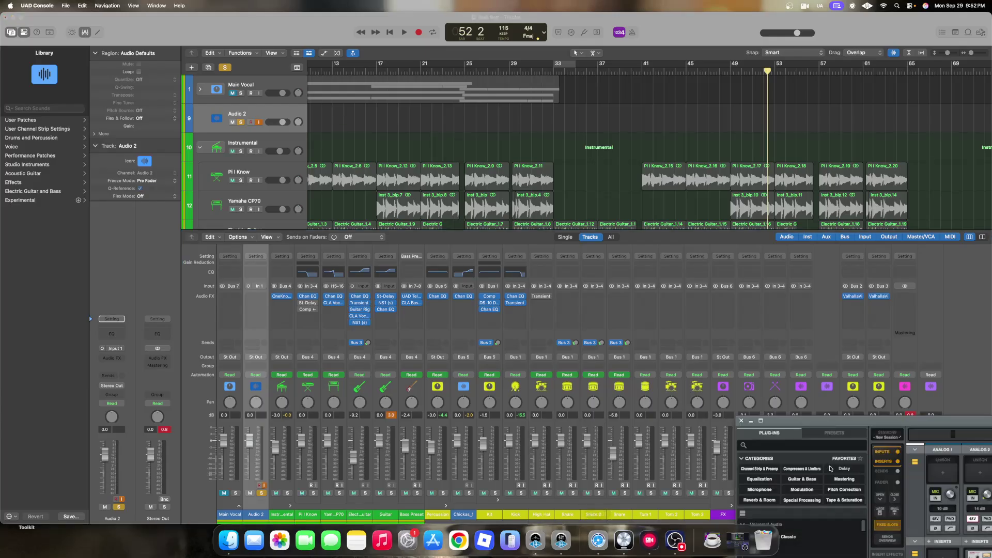
left_click_drag(842, 421, 469, 114)
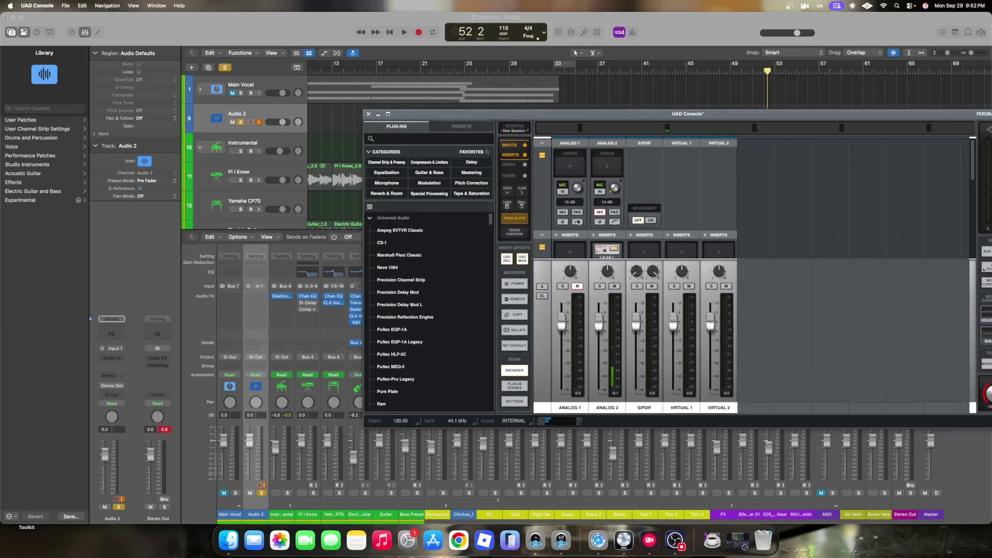
left_click(576, 287)
left_click(562, 213)
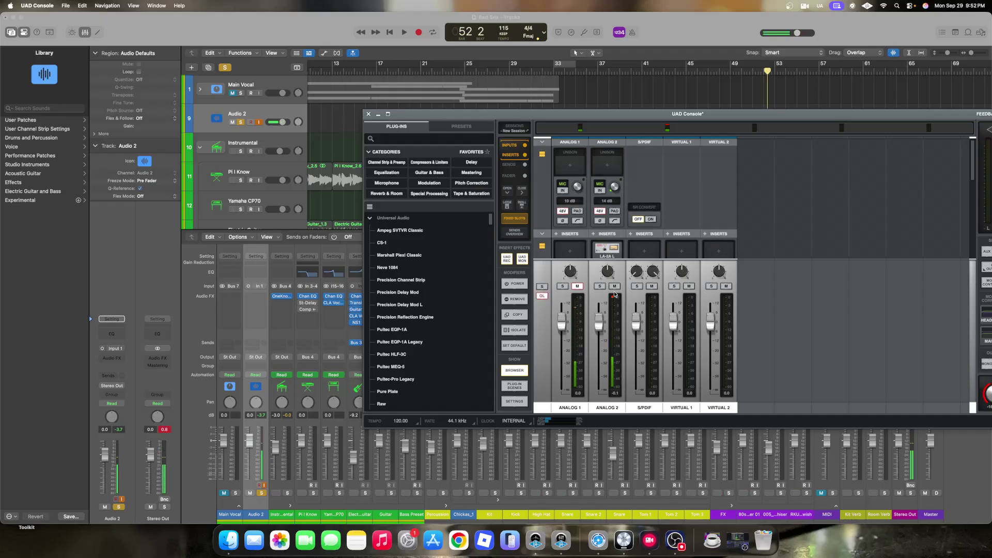
left_click_drag(579, 190, 579, 184)
left_click(368, 114)
left_click(31, 23)
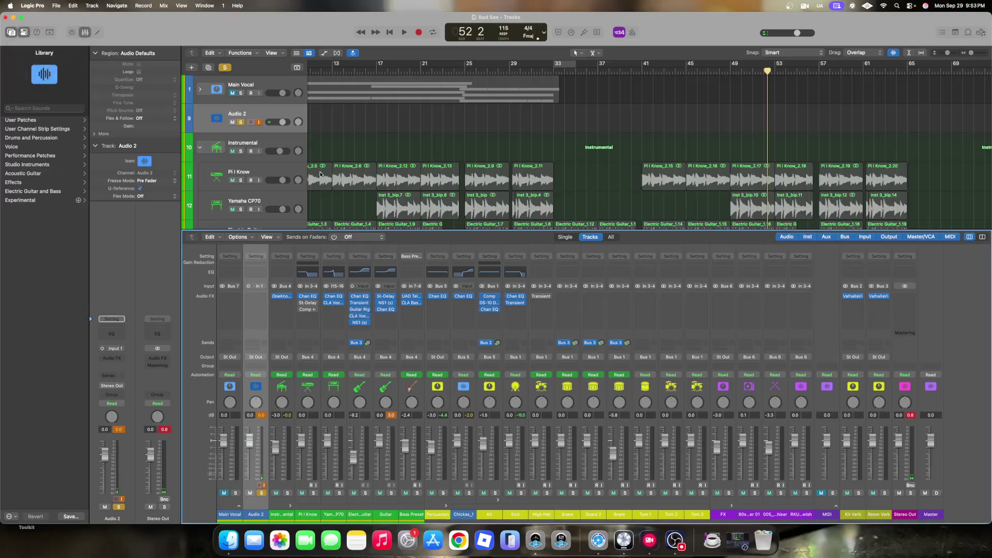
left_click(562, 537)
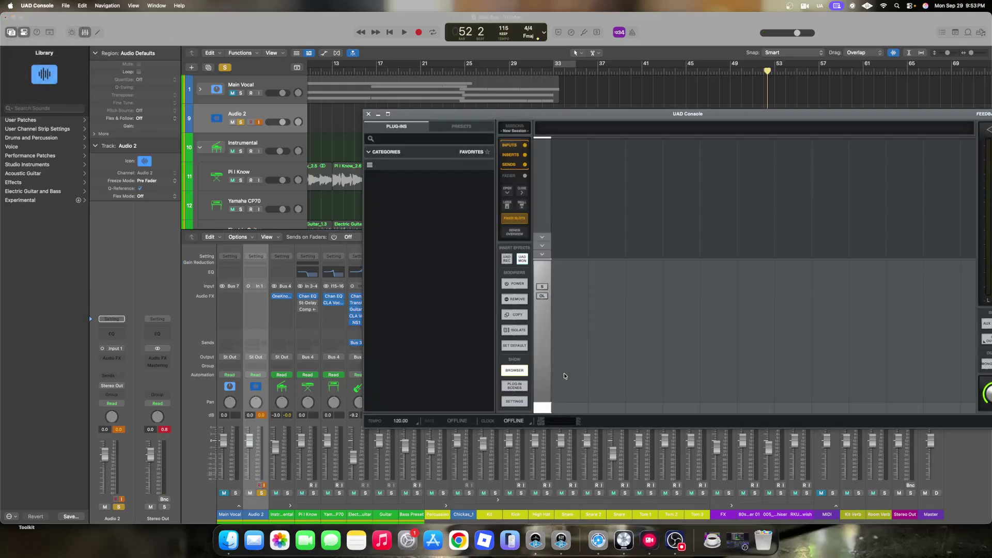
left_click(369, 113)
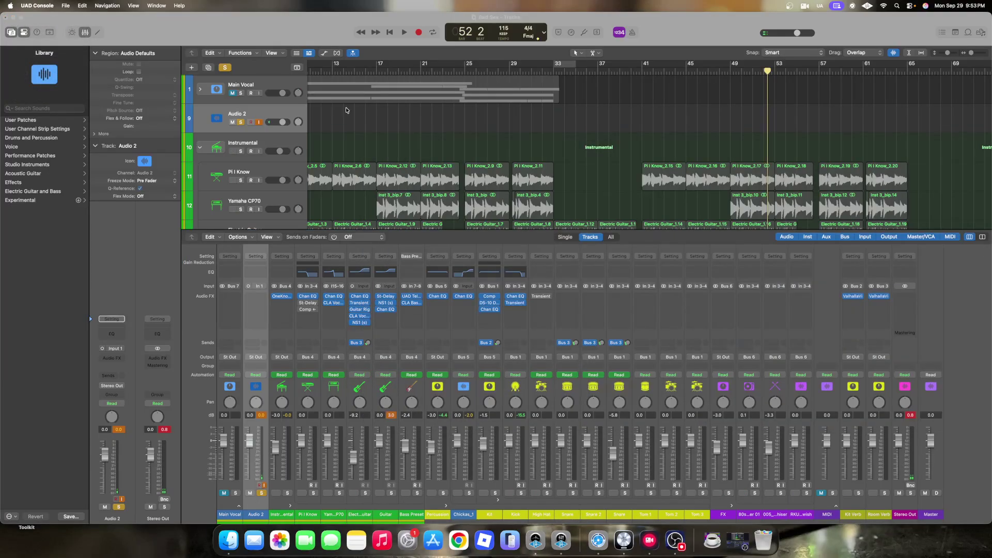
left_click(23, 22)
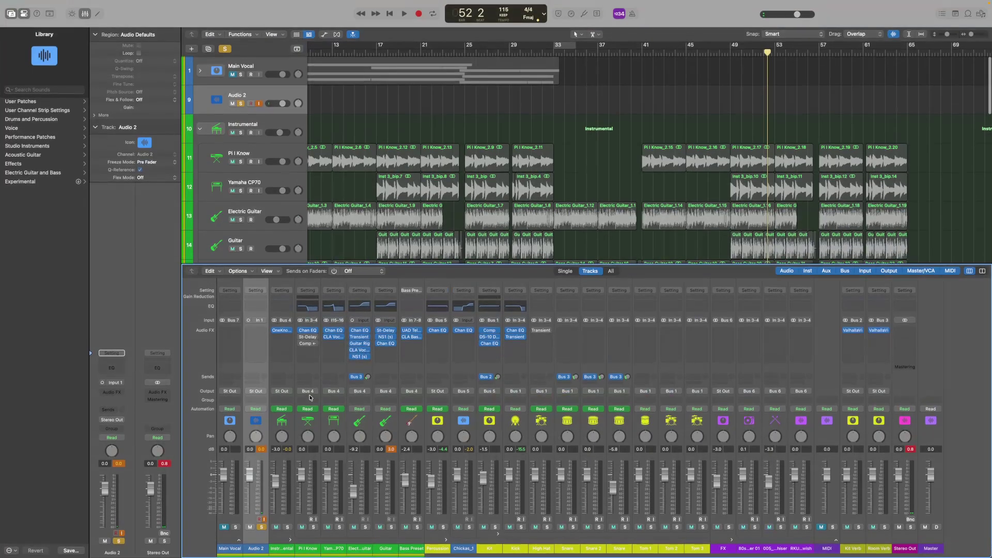
Step: Insert the Waves CLA-76 (m) compressor on the Audio 2 channel and adjust its input level
left_click(263, 333)
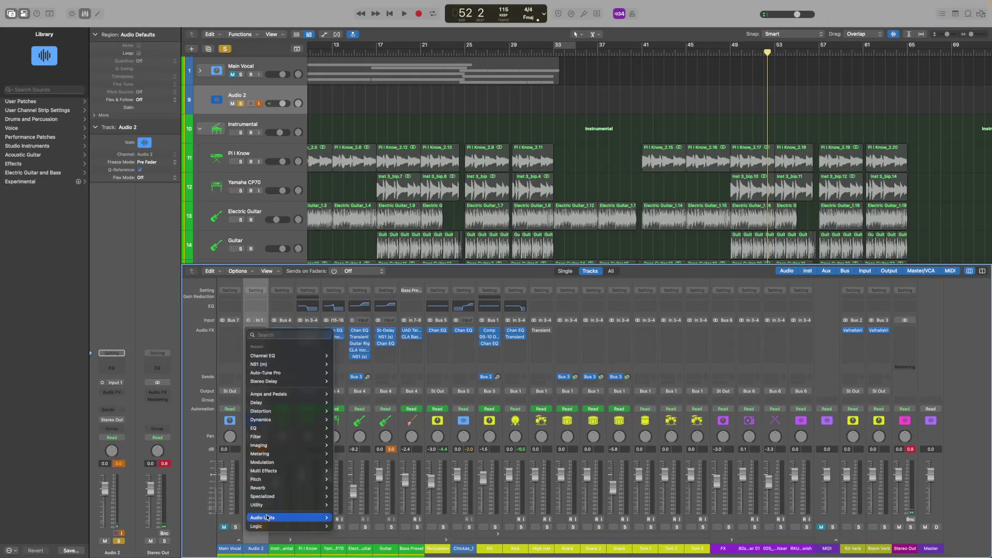
mouse_move(268, 517)
mouse_move(365, 531)
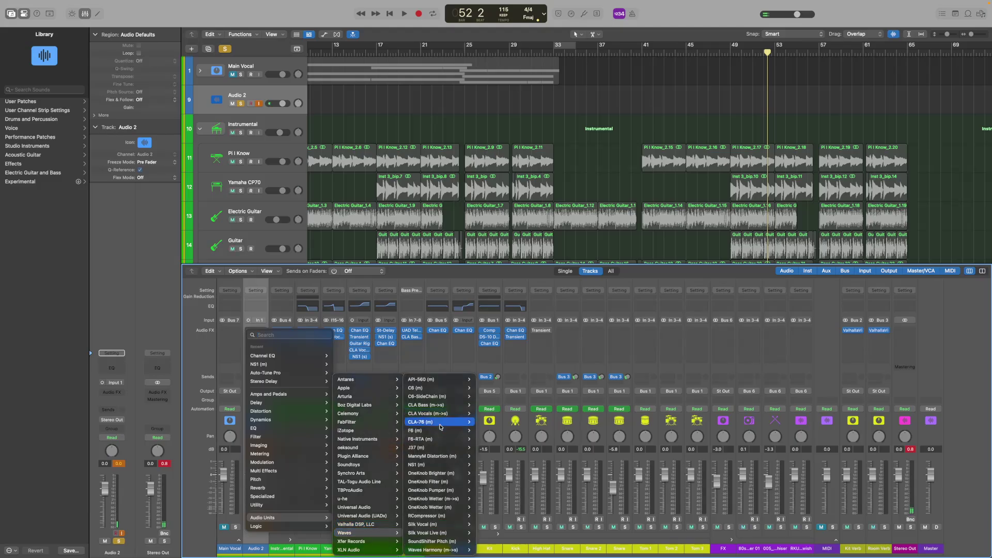
left_click(410, 421)
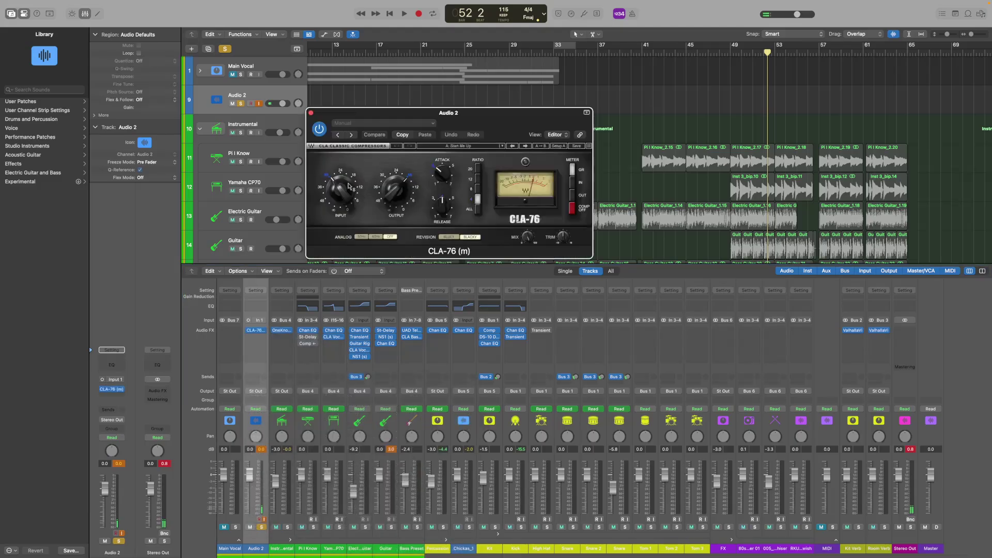
left_click_drag(348, 191, 348, 189)
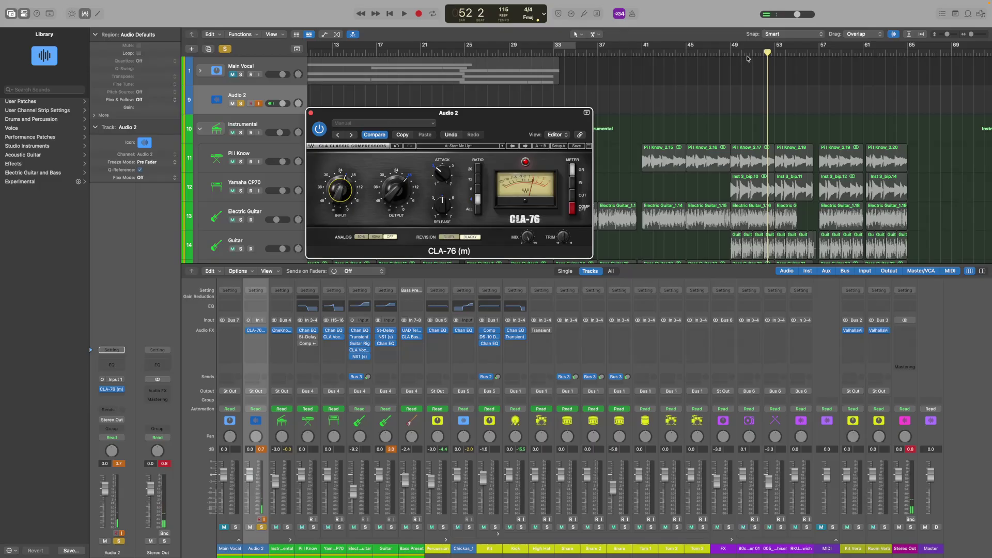
Step: Place the playhead at bar 33 with the metronome on and the Kit stack soloed, keeping the compressor window clear of the tracks
scroll(718, 87, "down", 15)
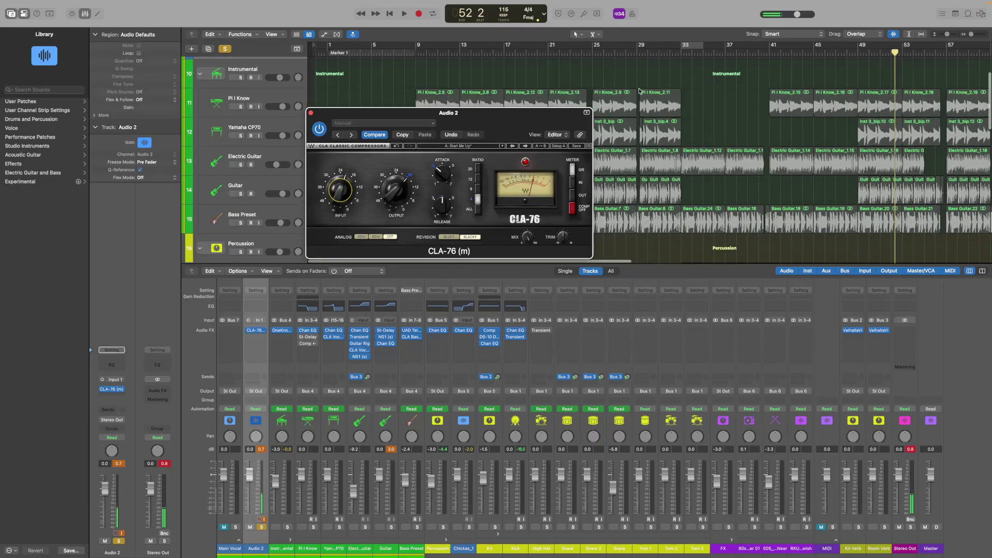
left_click_drag(538, 113, 452, 118)
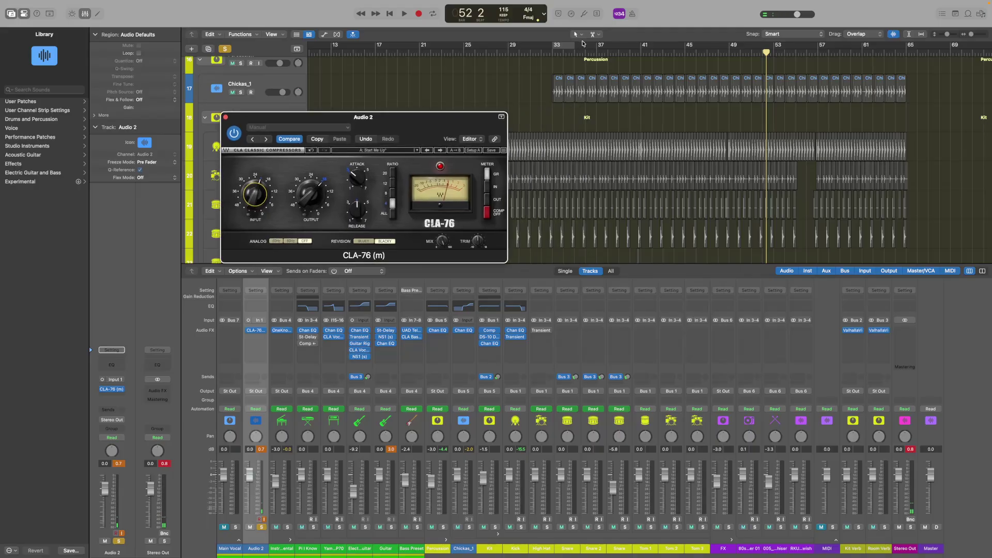
left_click(552, 56)
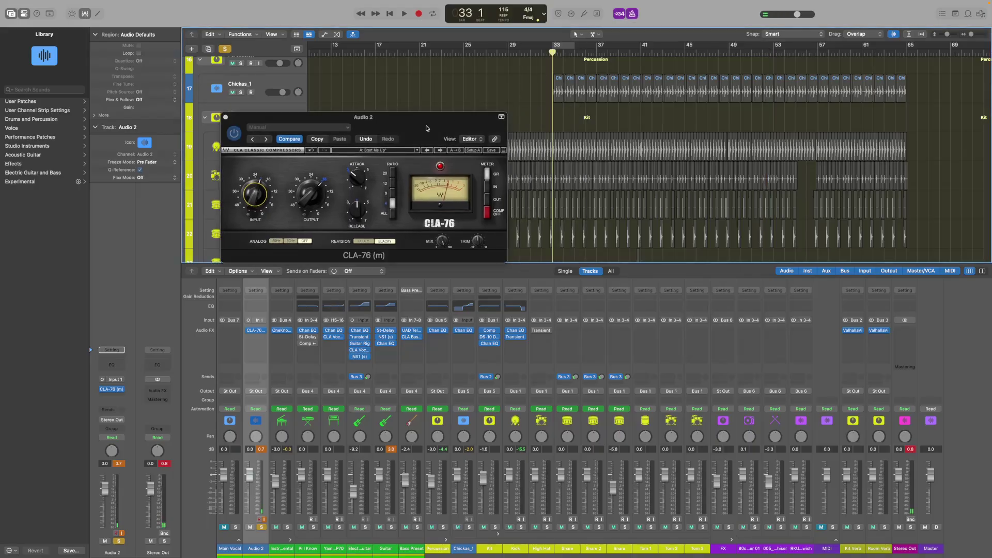
left_click_drag(379, 121, 443, 203)
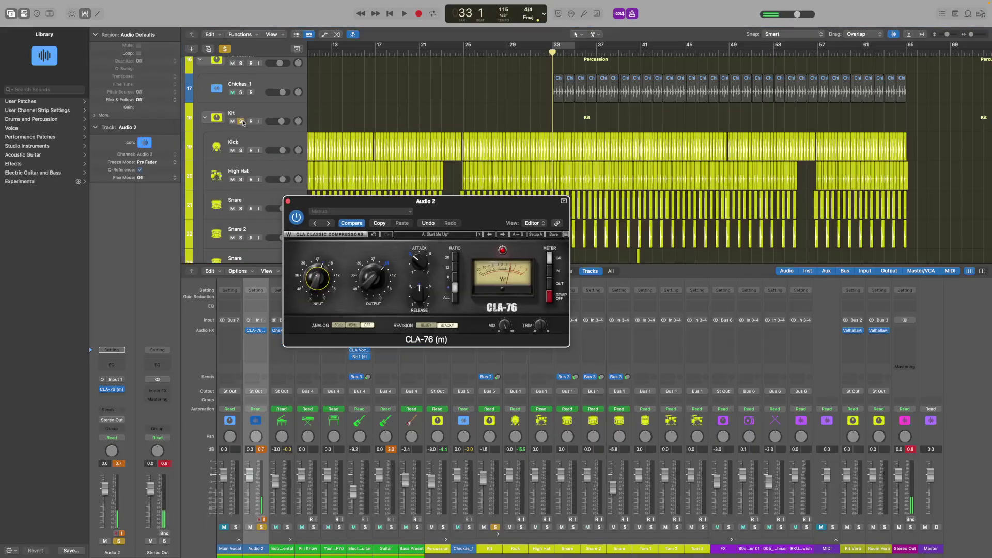
Step: Start recording on the Audio 2 track from bar 33
scroll(482, 145, "up", 5)
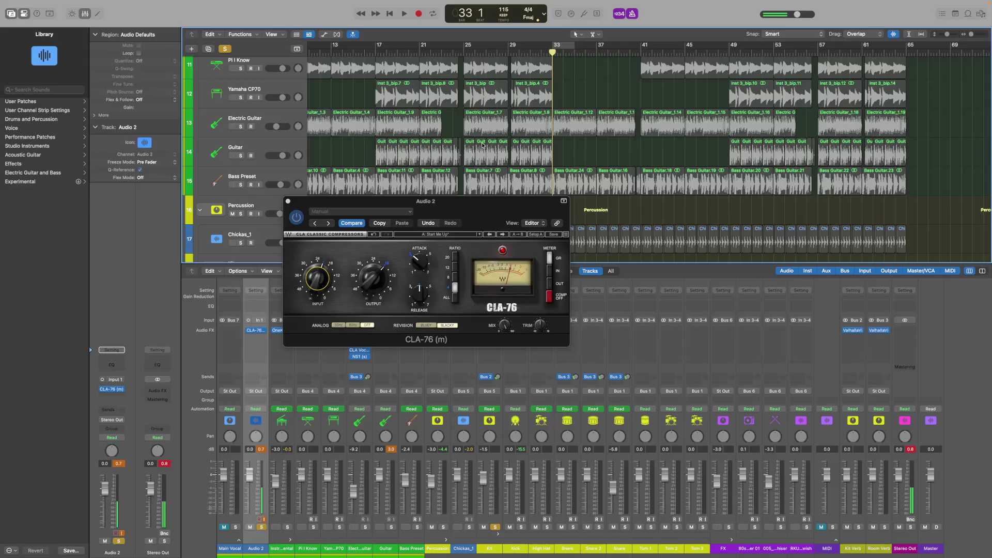
scroll(483, 145, "down", 1)
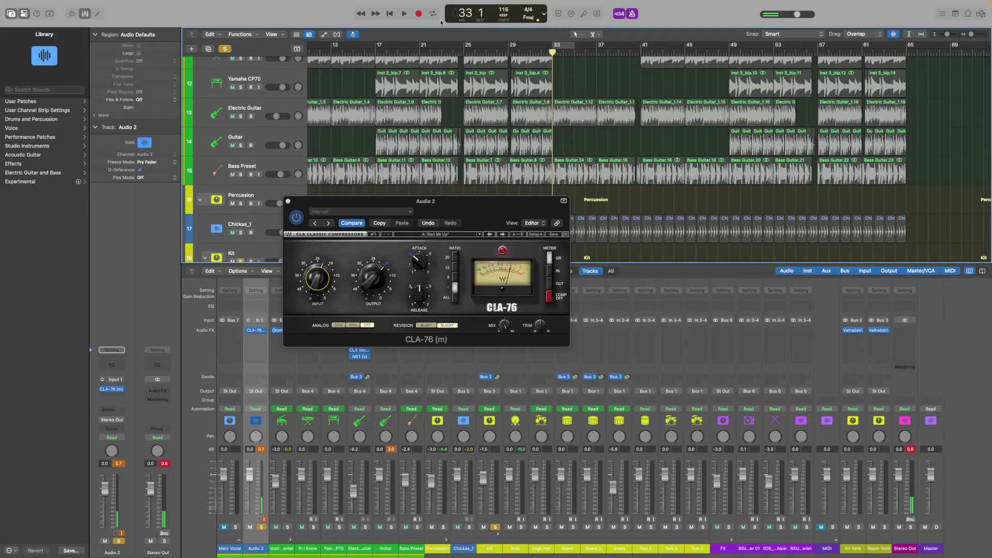
right_click(419, 17)
left_click(419, 16)
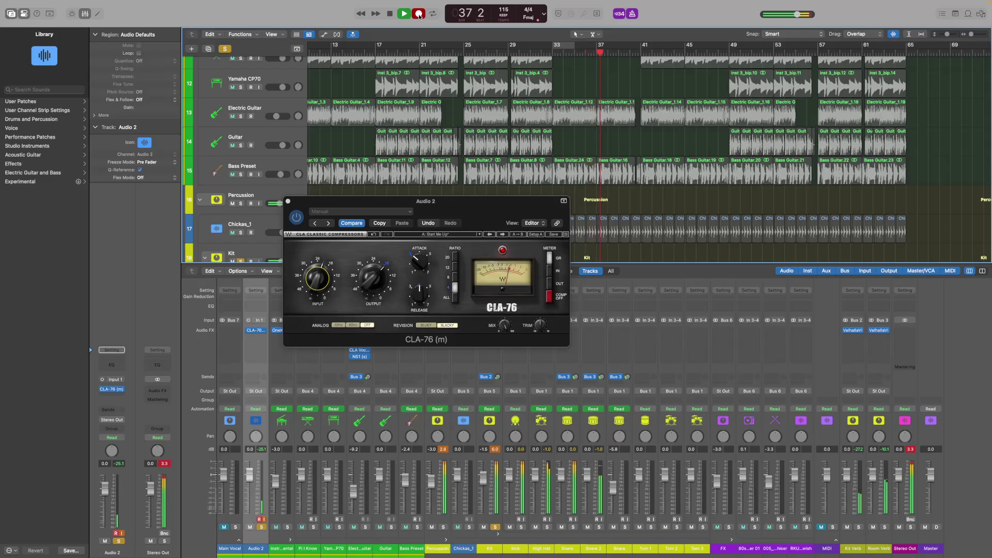
Step: Stop the Audio 2 recording, move the compressor window off the tracks, clear the existing solos and solo Audio 2
left_click(419, 14)
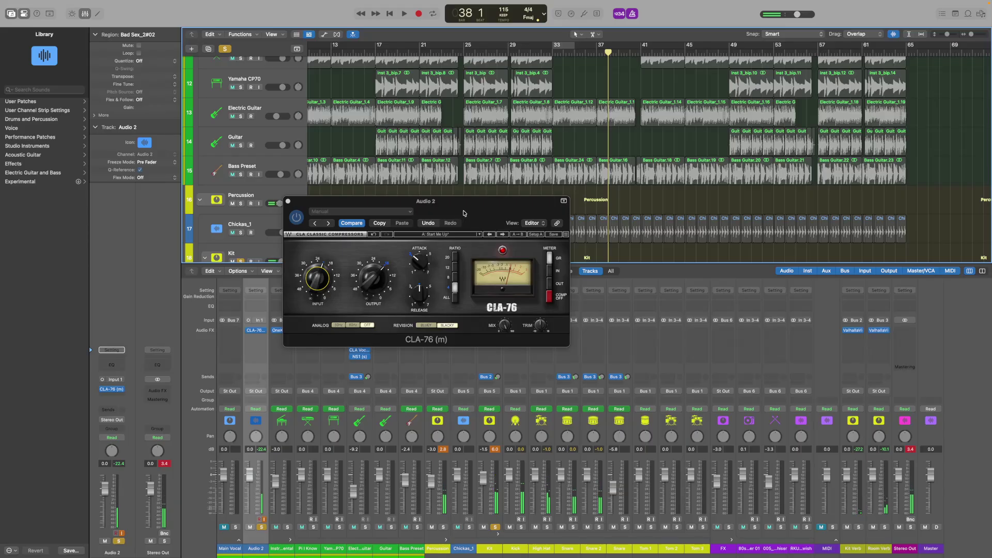
left_click_drag(463, 213, 378, 234)
scroll(243, 155, "up", 10)
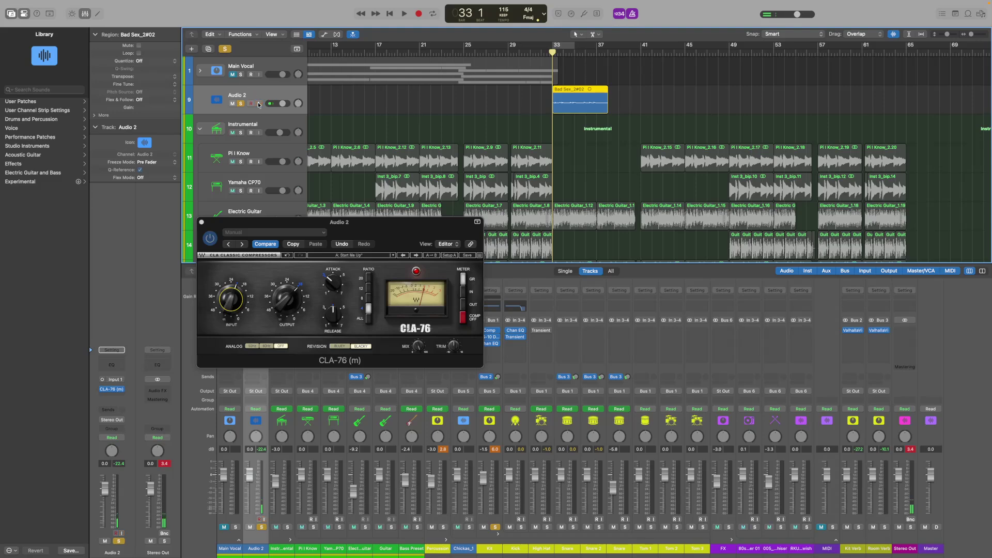
left_click(225, 49)
left_click(240, 103)
Step: Play back the recorded Audio 2 take from bar 33
key("space")
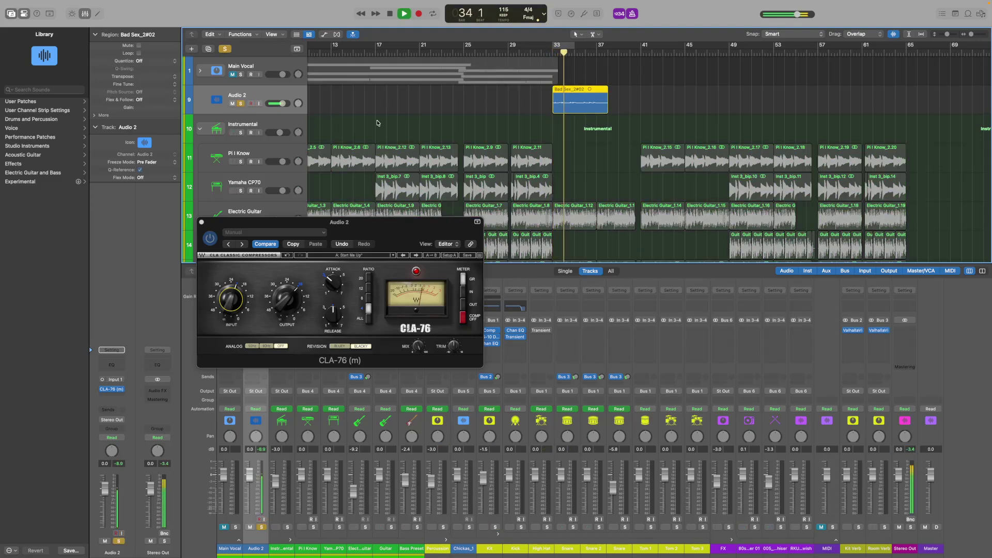
left_click(552, 54)
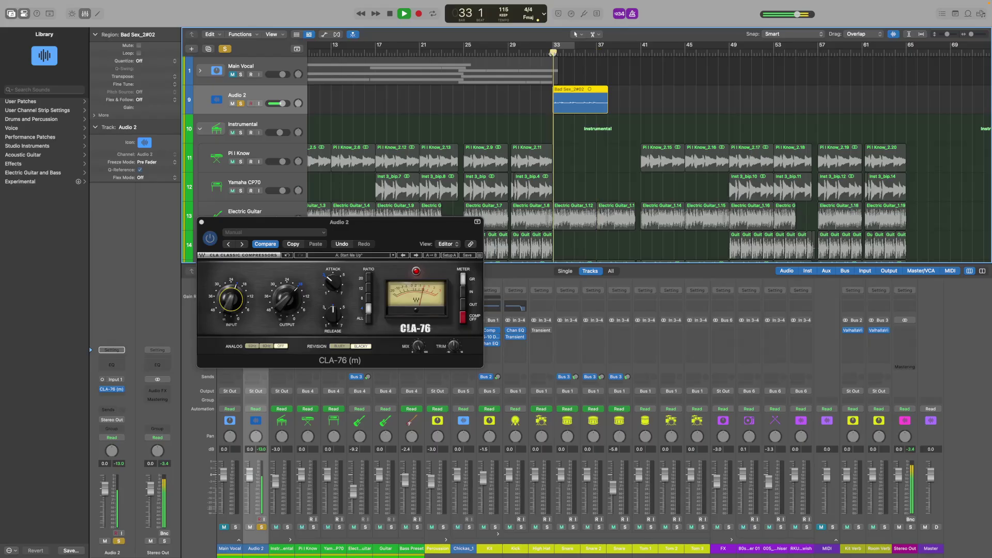
left_click(553, 54)
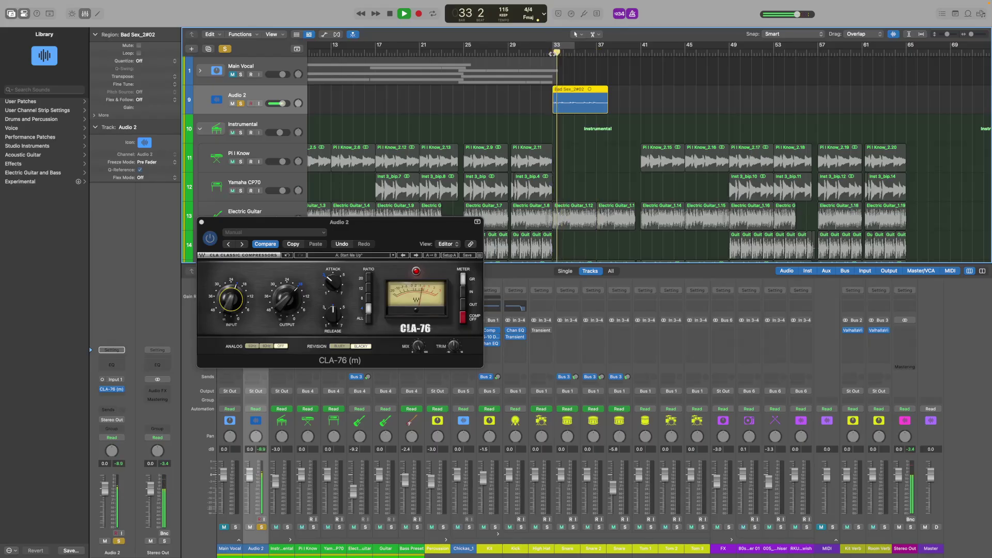
key("space")
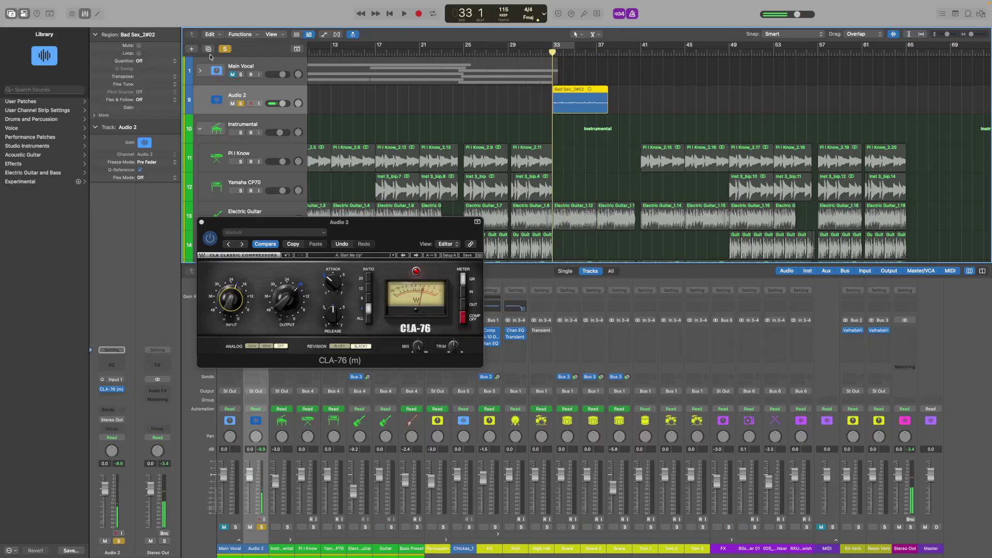
Step: Create a second audio track with the same settings as Audio 2 and turn on its input monitoring
key("super+d")
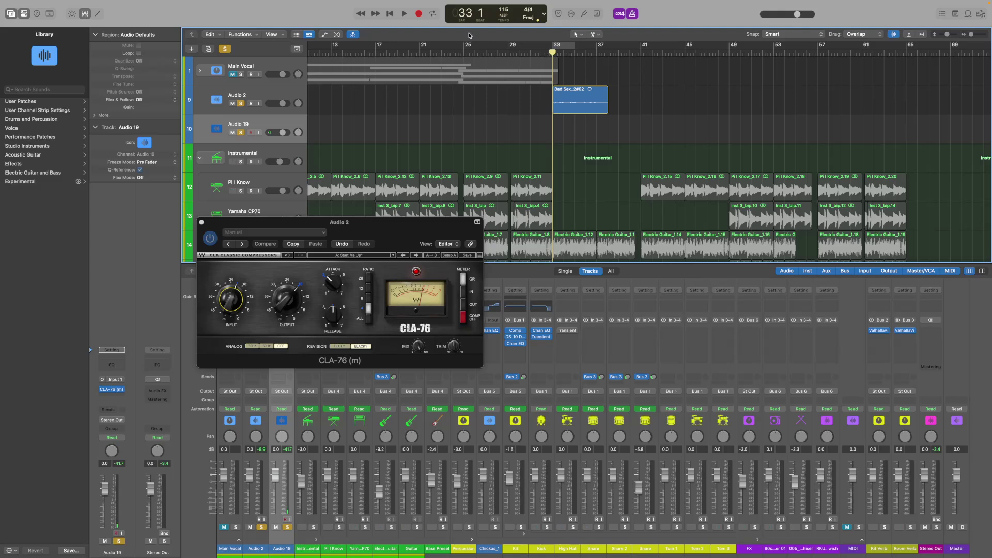
left_click(259, 133)
Step: Record a trial take on Audio 19 from bar 33 and delete it together with its audio file
left_click(419, 14)
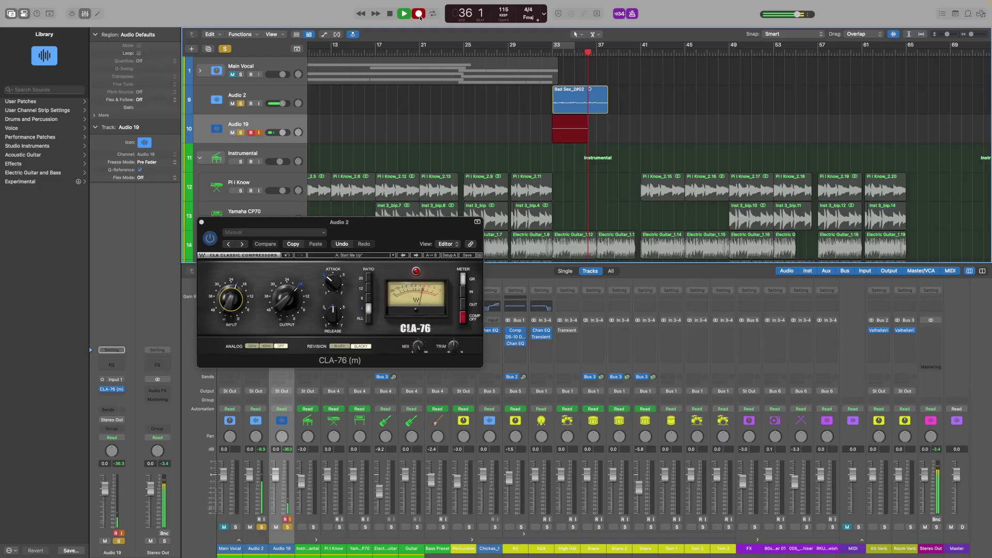
key("space")
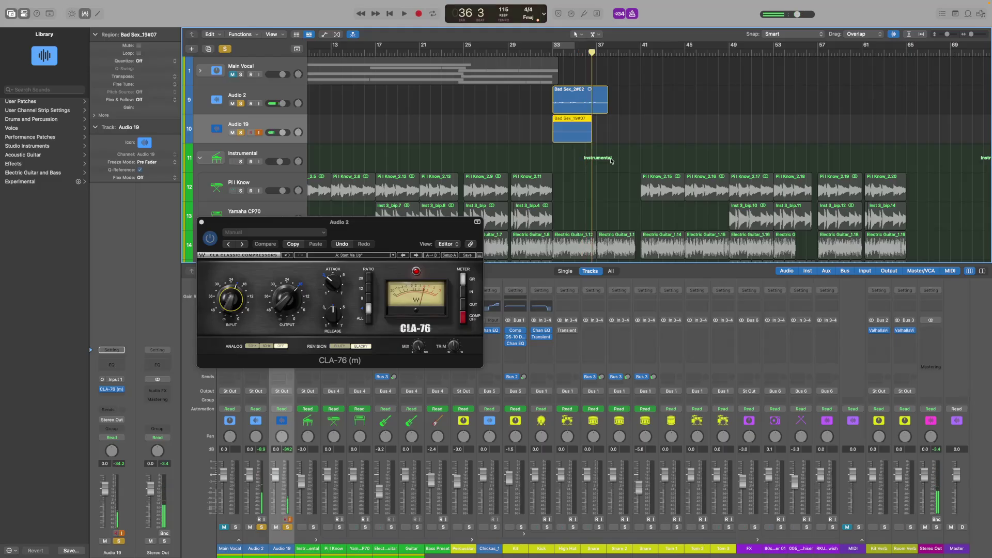
right_click(583, 125)
left_click(598, 129)
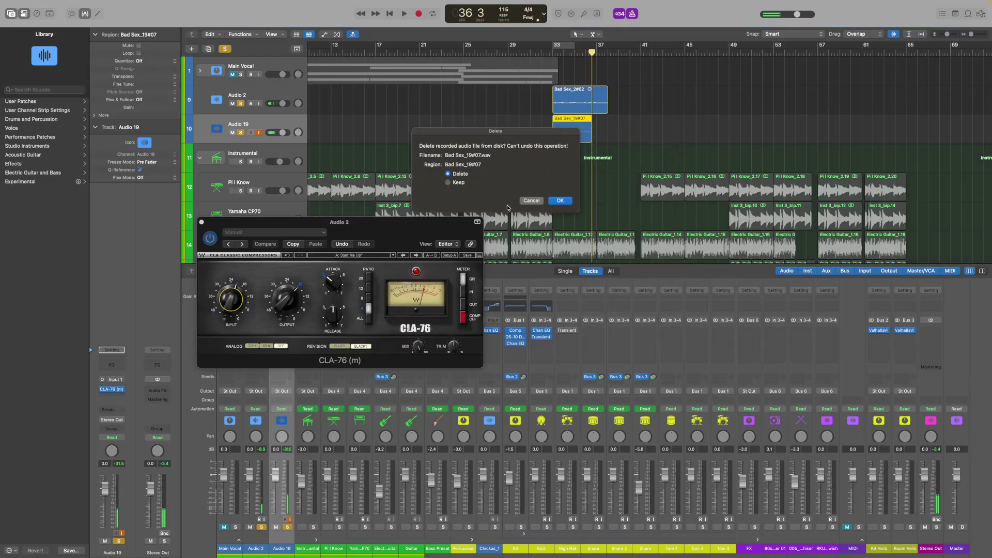
left_click(560, 201)
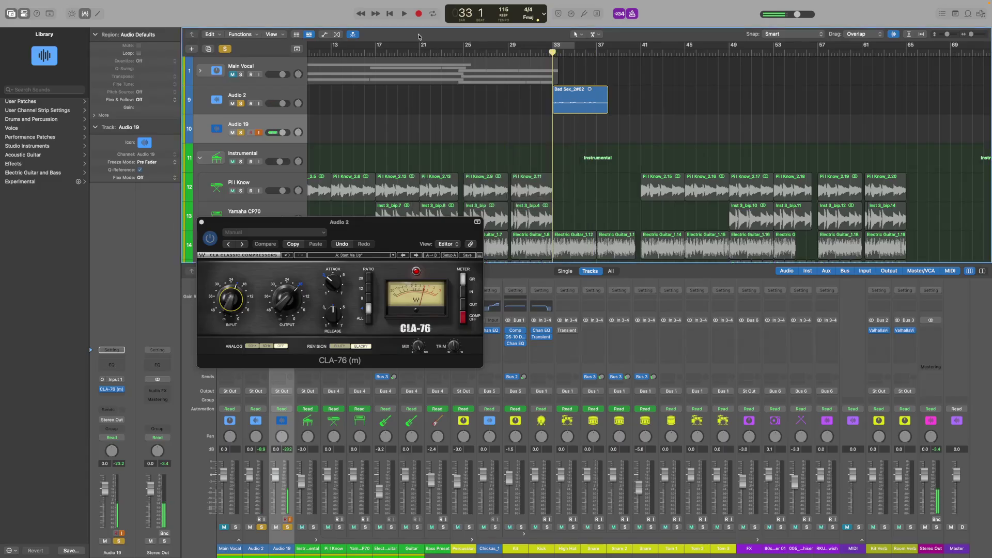
Step: Set the cycle range to bars 33 through 36 and record a take on the Audio 19 track
key("space")
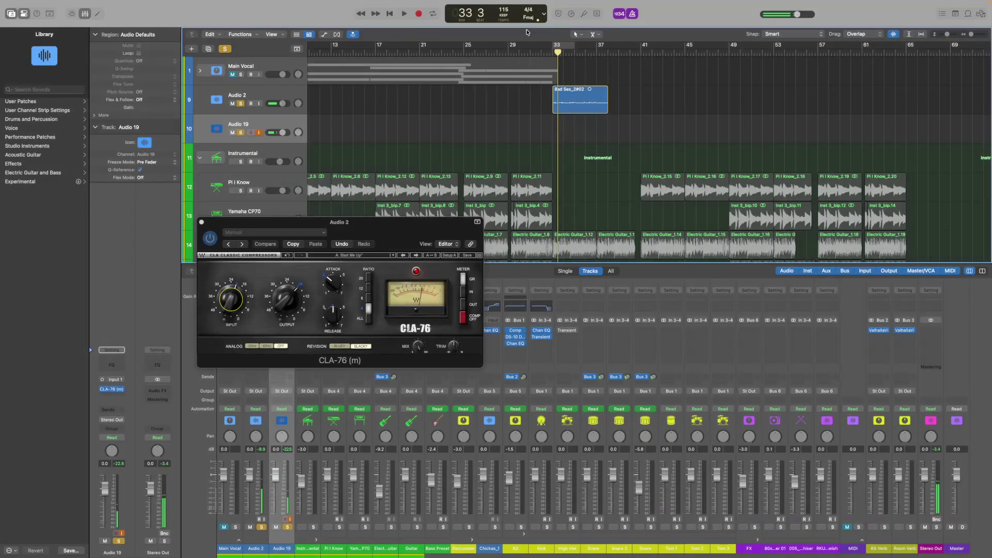
key("space")
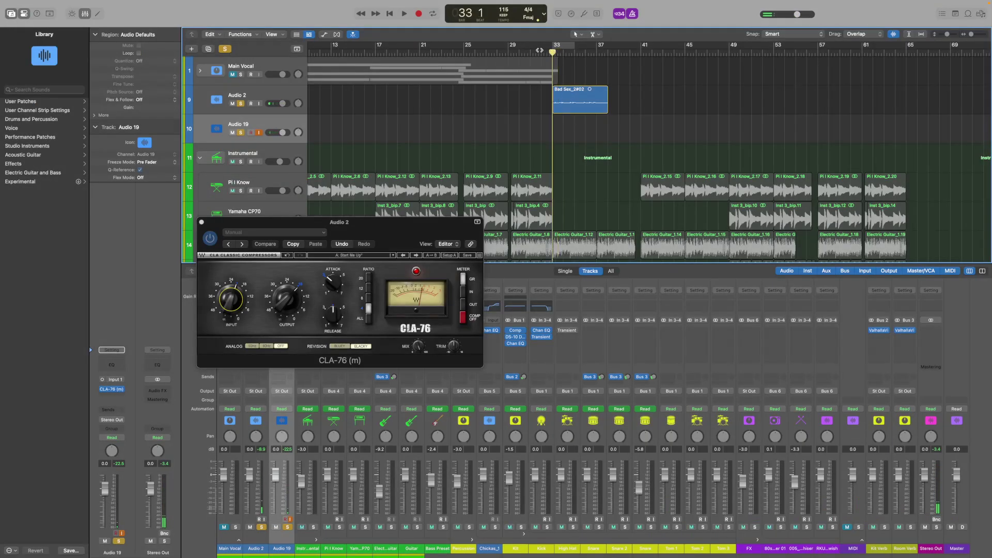
left_click_drag(555, 50, 596, 50)
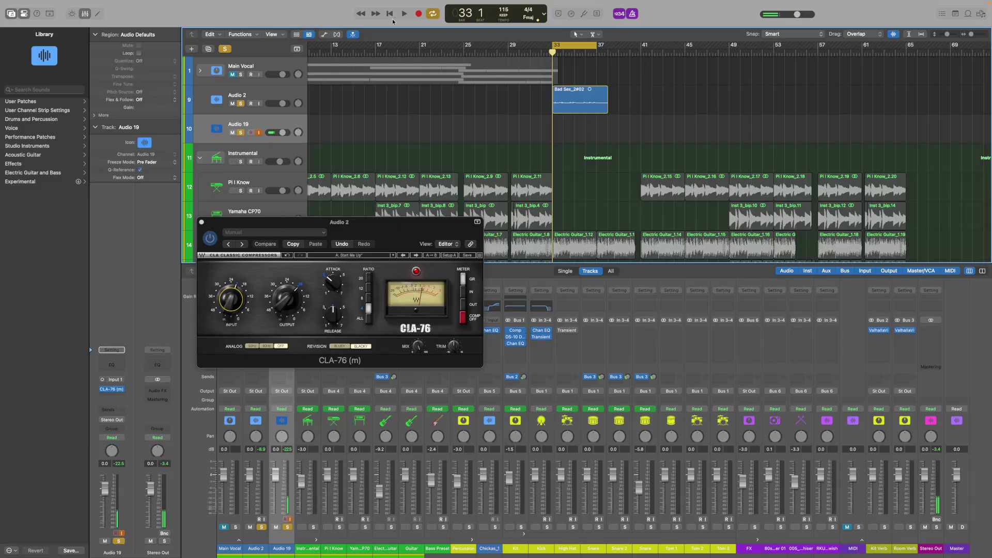
left_click(420, 14)
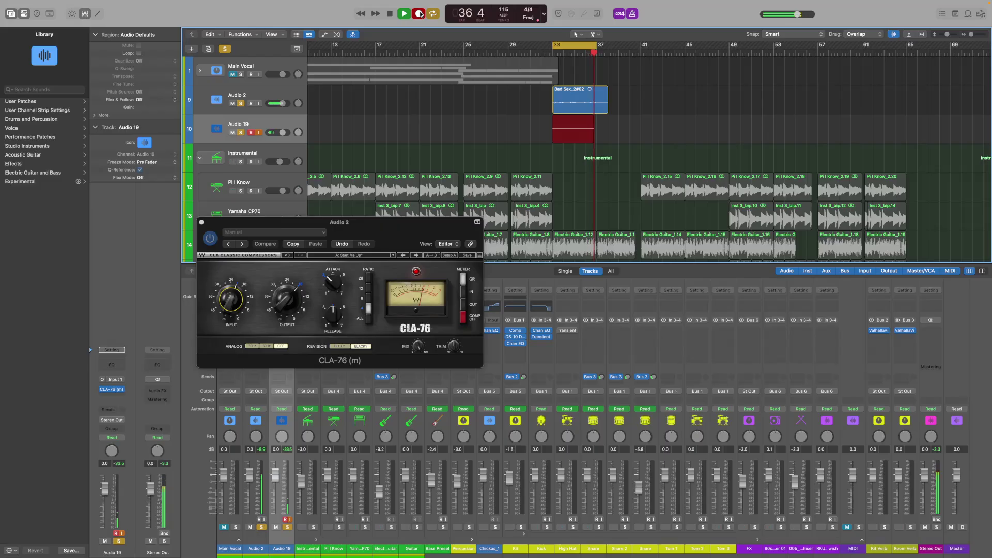
key("space")
Step: Play back both recorded takes from bar 33 and close the CLA-76 window
key("space")
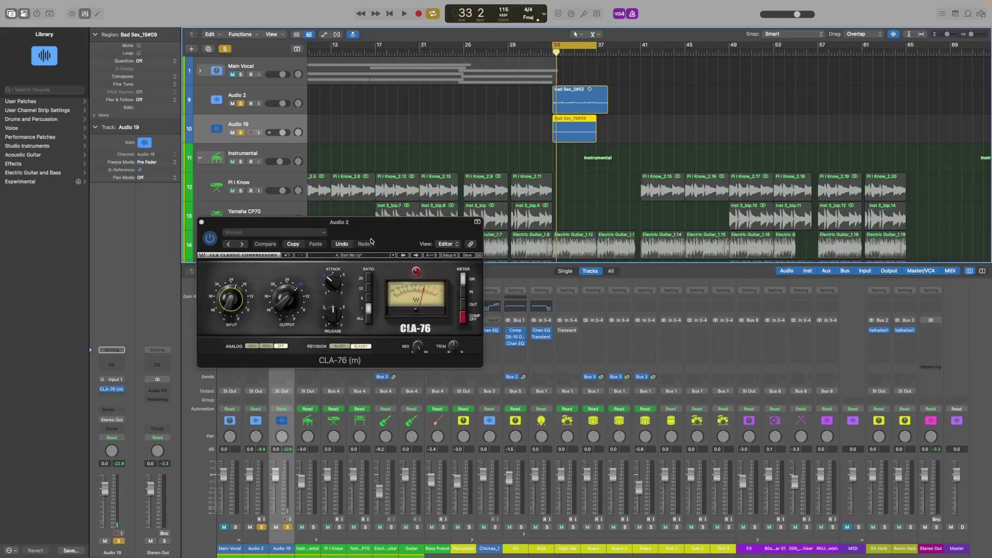
left_click(550, 51)
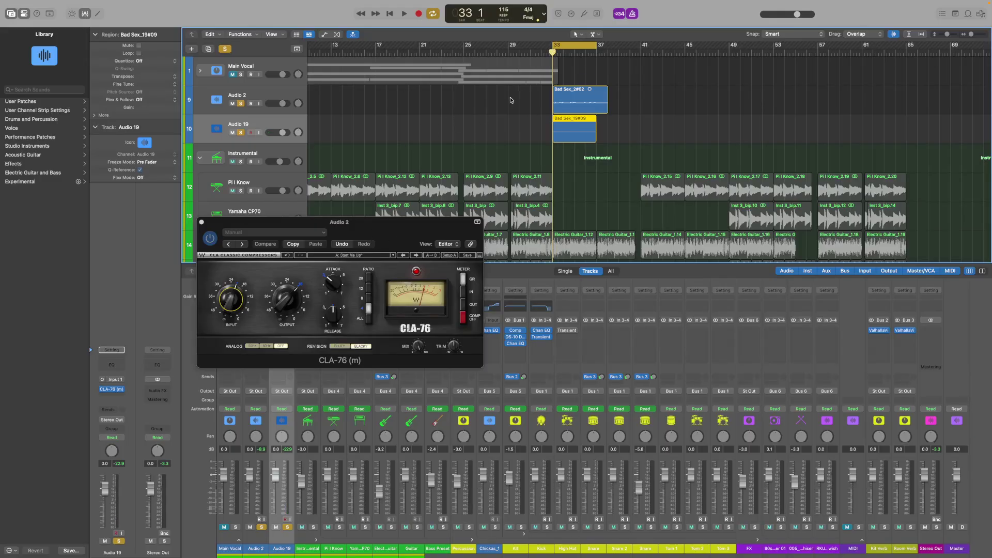
key("space")
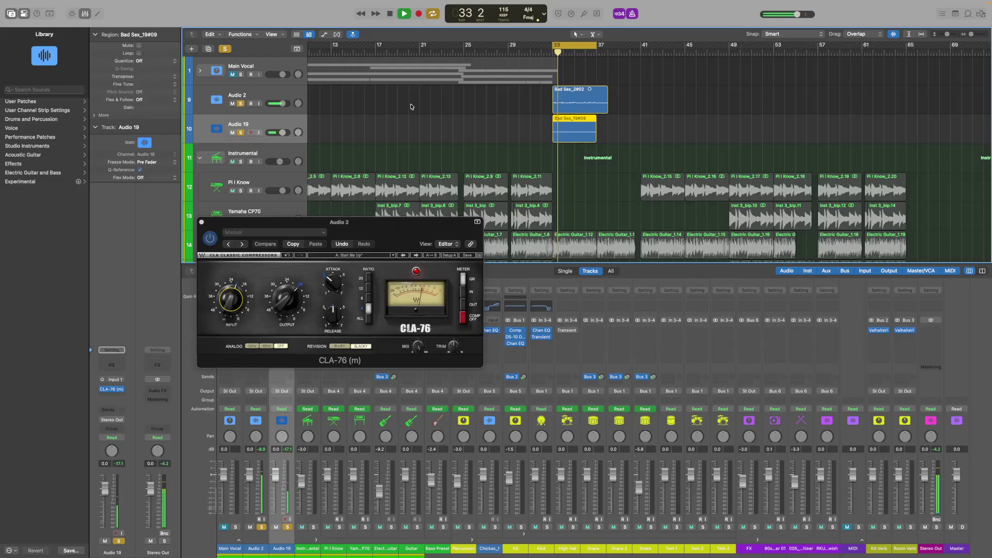
left_click(202, 224)
key("space")
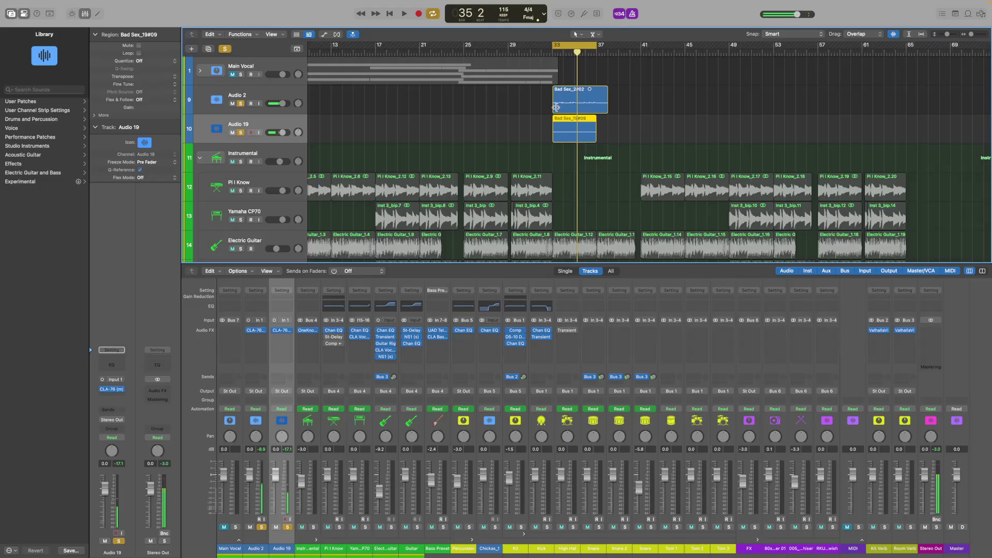
Step: Select the recorded regions on Audio 2 and Audio 19 and choose the Gain tool as the alternate tool
left_click_drag(612, 82, 572, 142)
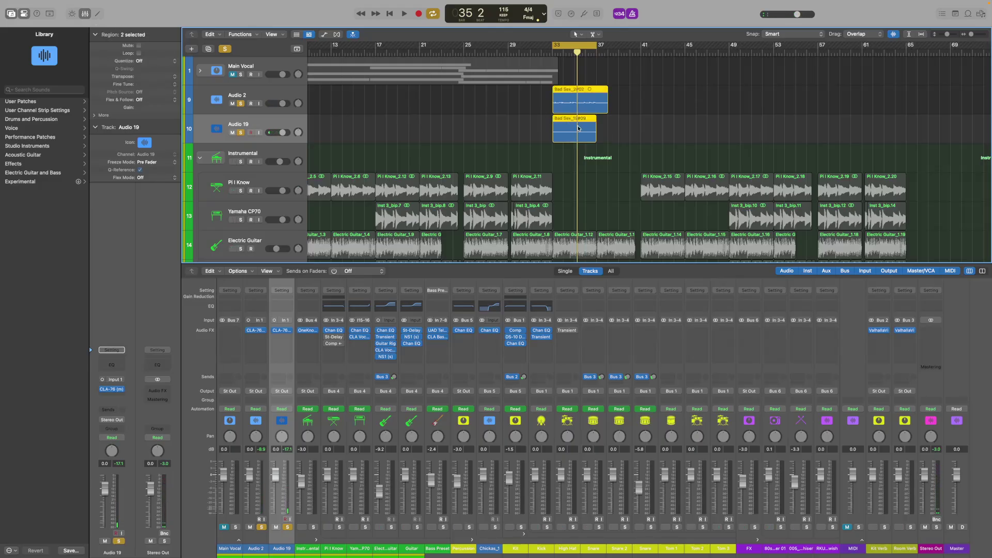
left_click(594, 38)
left_click(617, 174)
Step: Try raising the gain of both recorded regions together to +26.5 dB and undo the change
left_click_drag(582, 133, 594, 92)
left_click_drag(579, 130, 582, 121)
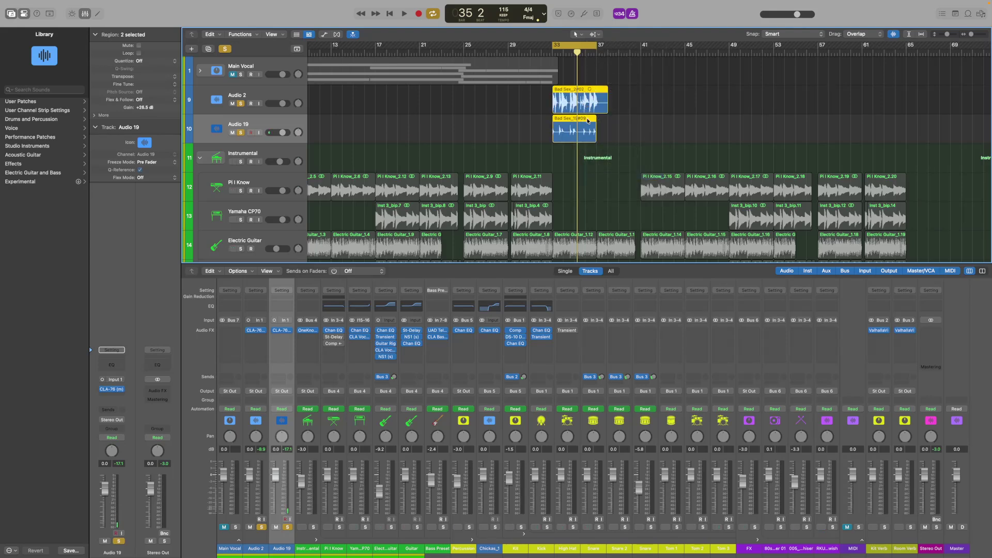
left_click(210, 34)
left_click(227, 43)
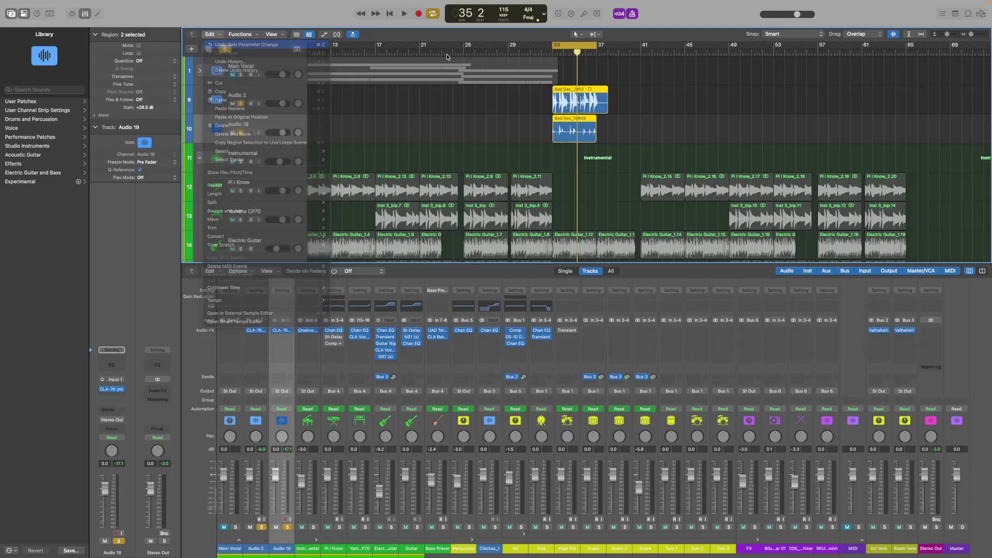
Step: Raise the region gain separately, to +16.2 dB on Audio 2 and +28.8 dB on Audio 19
left_click_drag(590, 110, 583, 44)
left_click_drag(578, 129, 570, 85)
left_click_drag(573, 139, 555, 58)
Step: Play back the louder takes and bypass the CLA-76 compressor on both Audio 2 and Audio 19
key("space")
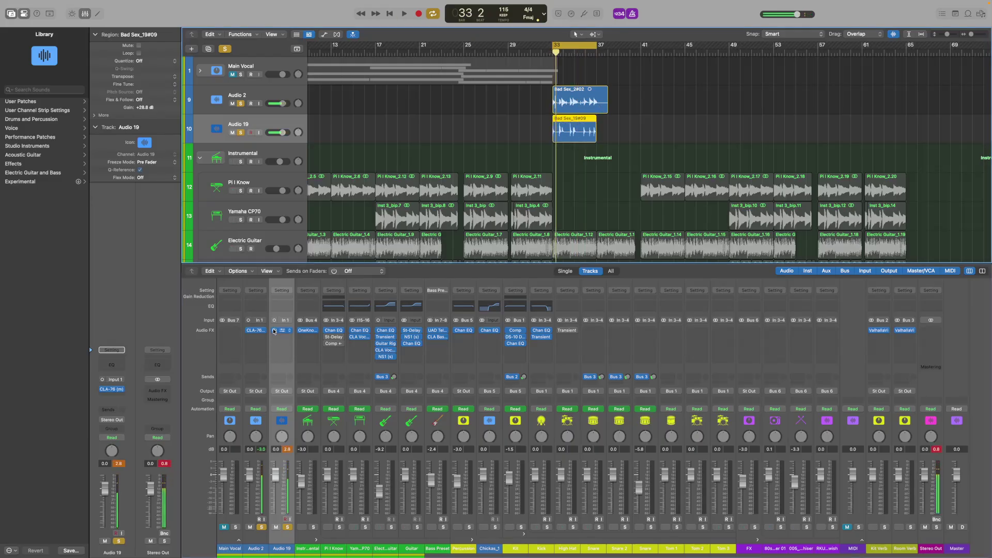
key("space")
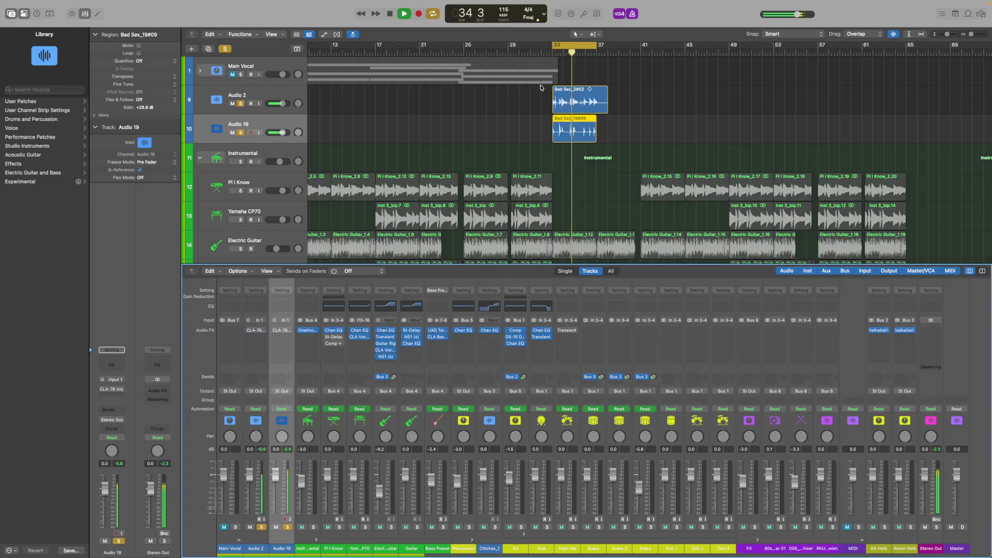
key("space")
Step: Select both recorded regions, open them in the audio editor and turn on Flex for Audio 19
left_click_drag(541, 105, 569, 115)
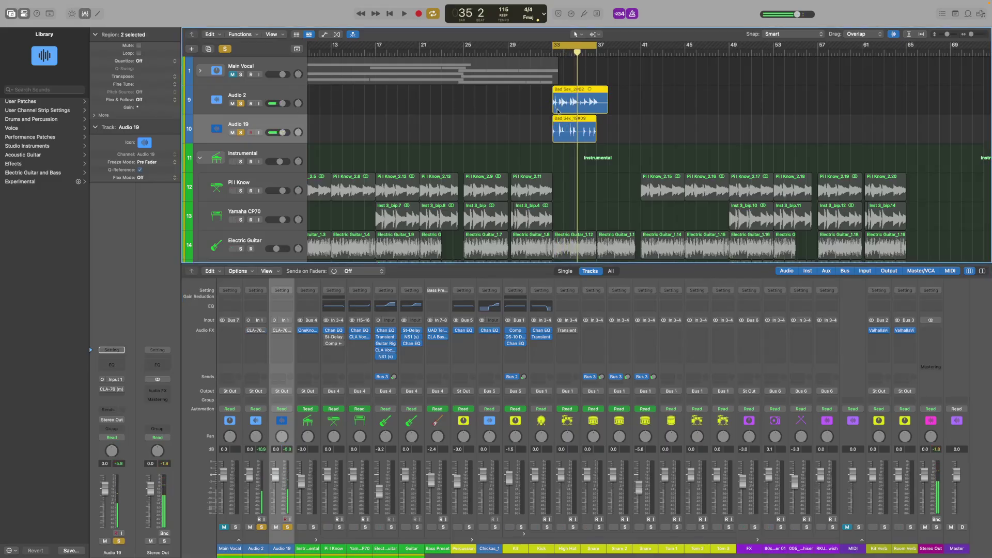
key("e")
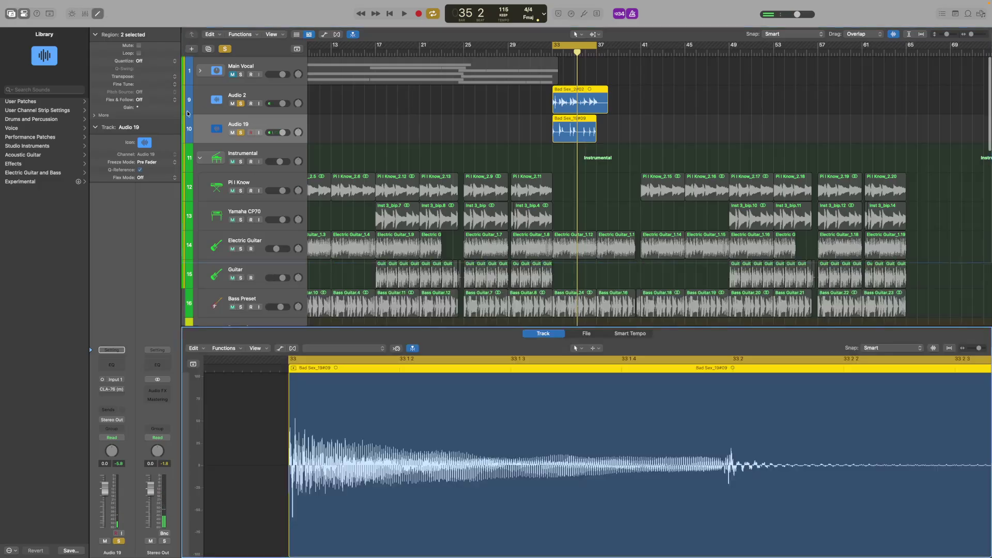
left_click(292, 349)
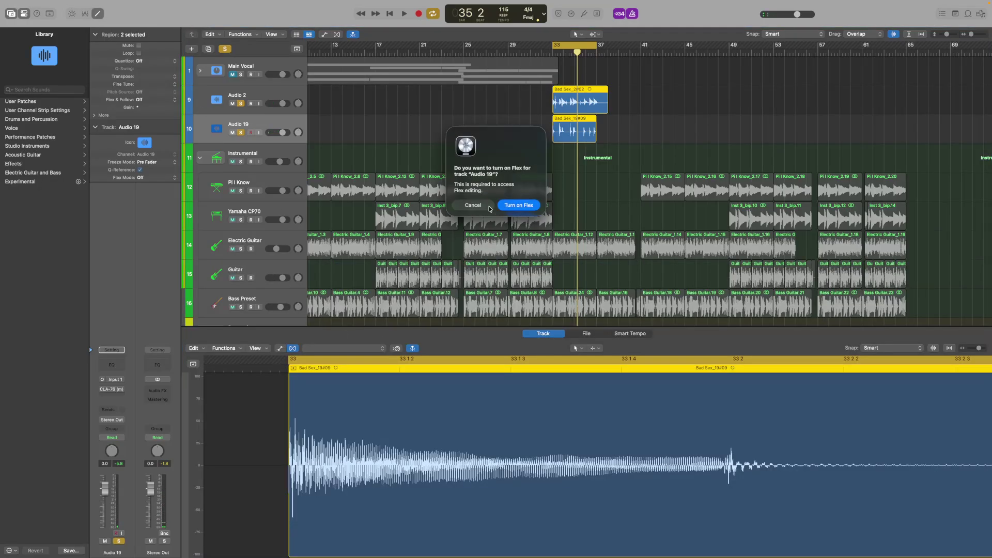
left_click(519, 206)
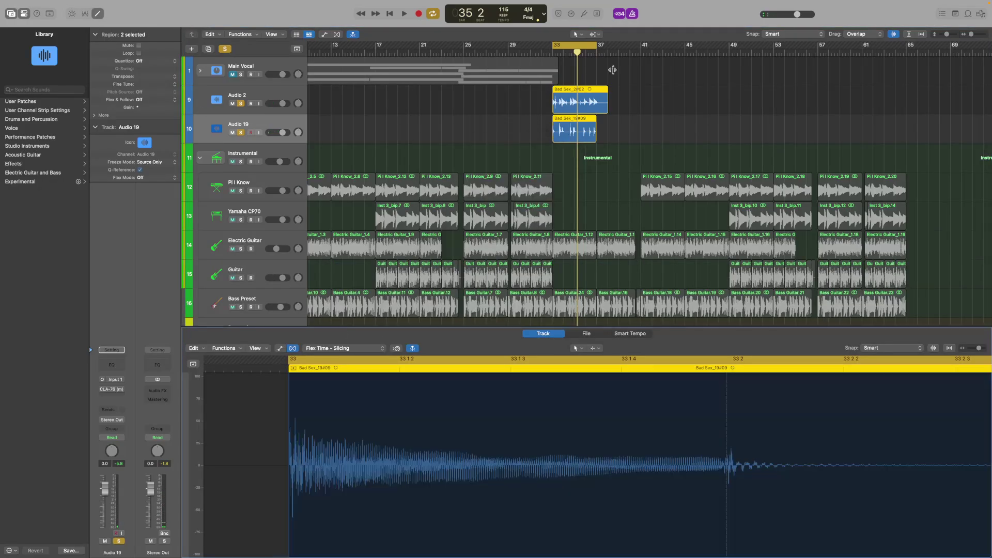
Step: Quantize both selected regions to 1/8 Note after trying 1/16 Note, and play them back from bar 33
left_click(140, 61)
left_click(155, 109)
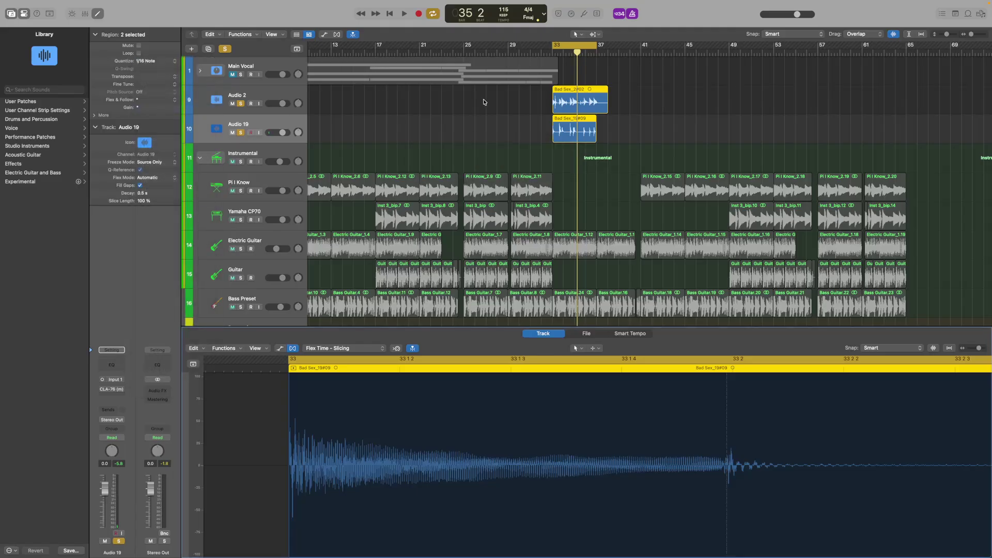
left_click(155, 61)
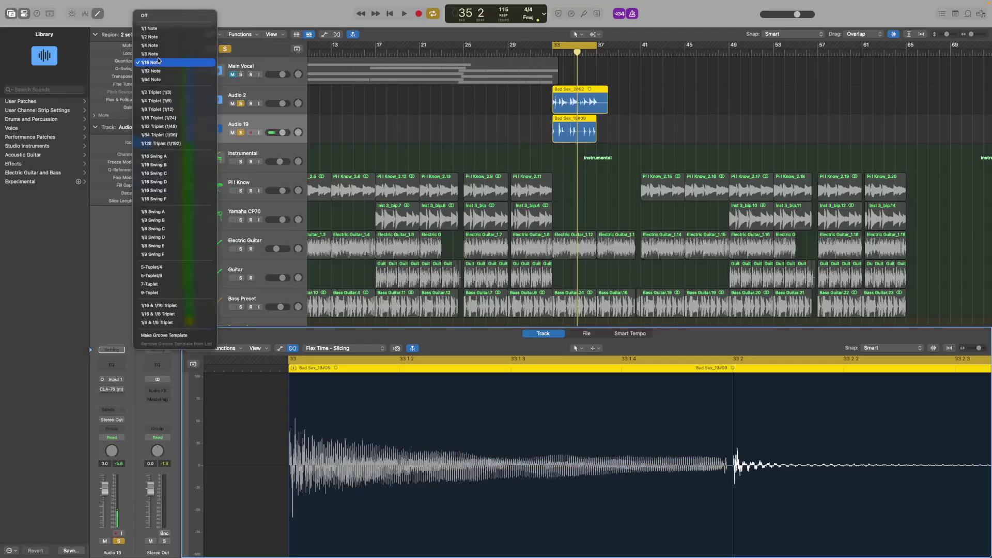
left_click(149, 54)
double_click(555, 60)
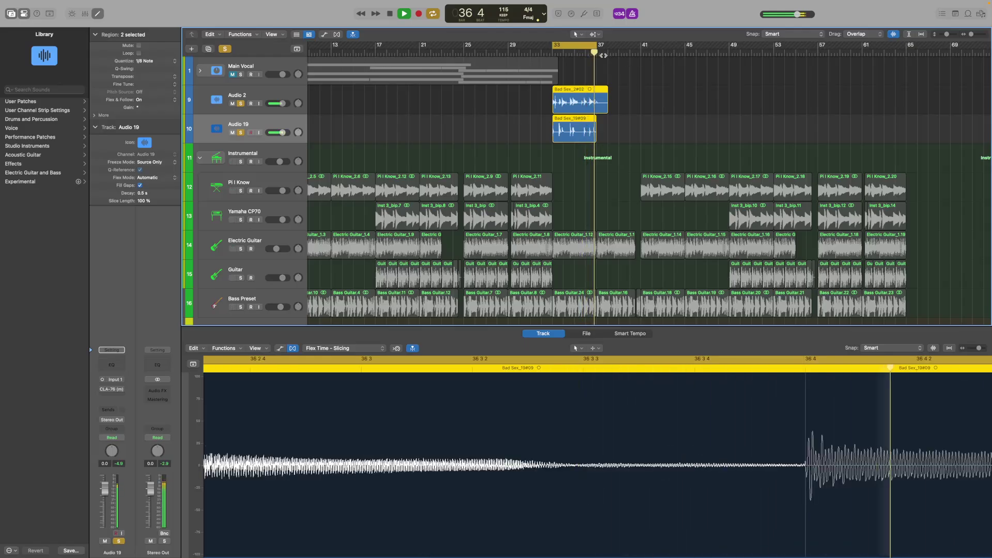
key("space")
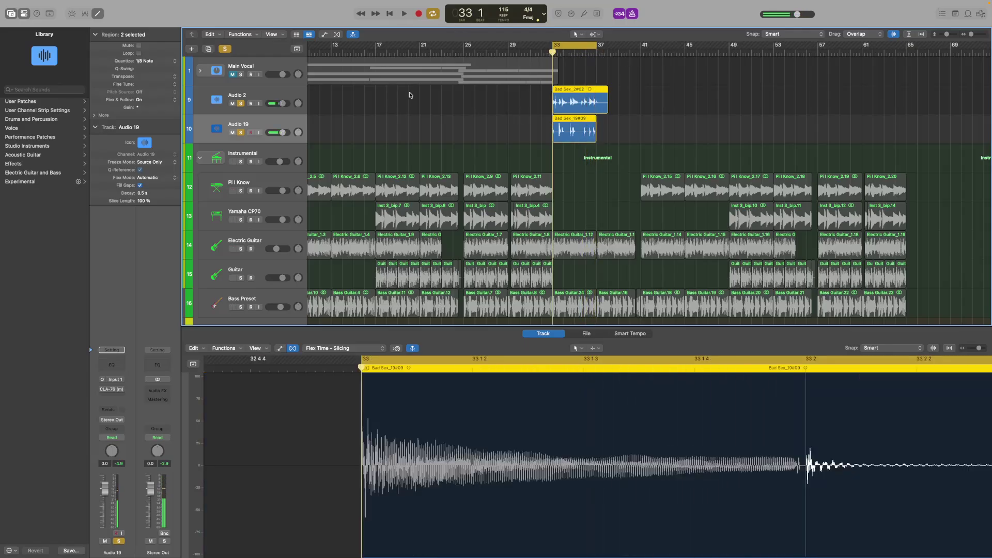
Step: Split the Audio 2 region at bar 37 and delete the part after it
scroll(582, 94, "up", 6)
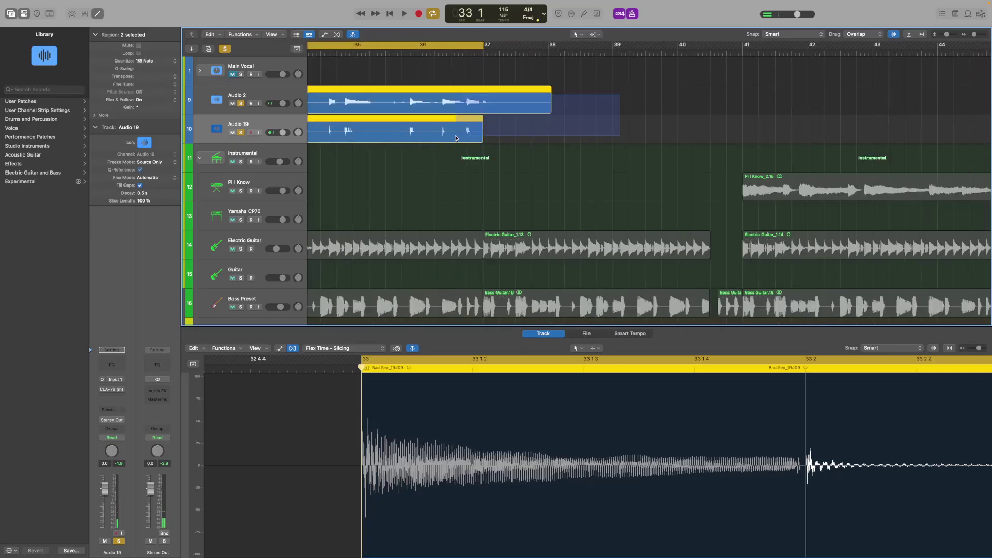
left_click(595, 34)
left_click(614, 81)
left_click(483, 96)
right_click(501, 95)
left_click(510, 97)
scroll(512, 103, "left", 5)
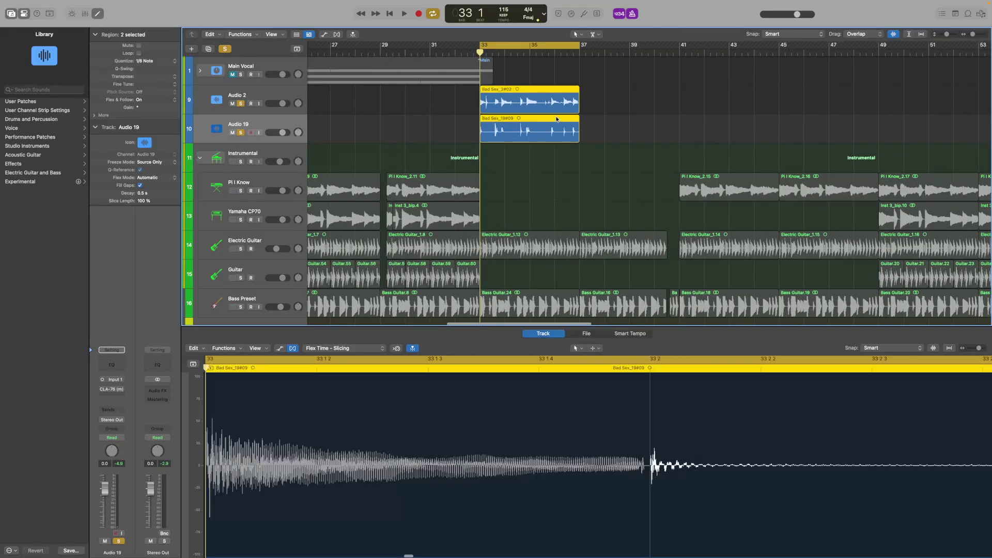
Step: Close the audio editor and bounce both recorded regions in place to a new track named Acoustic Guitar, leaving the sources and bypassing effect plug-ins
left_click(257, 101)
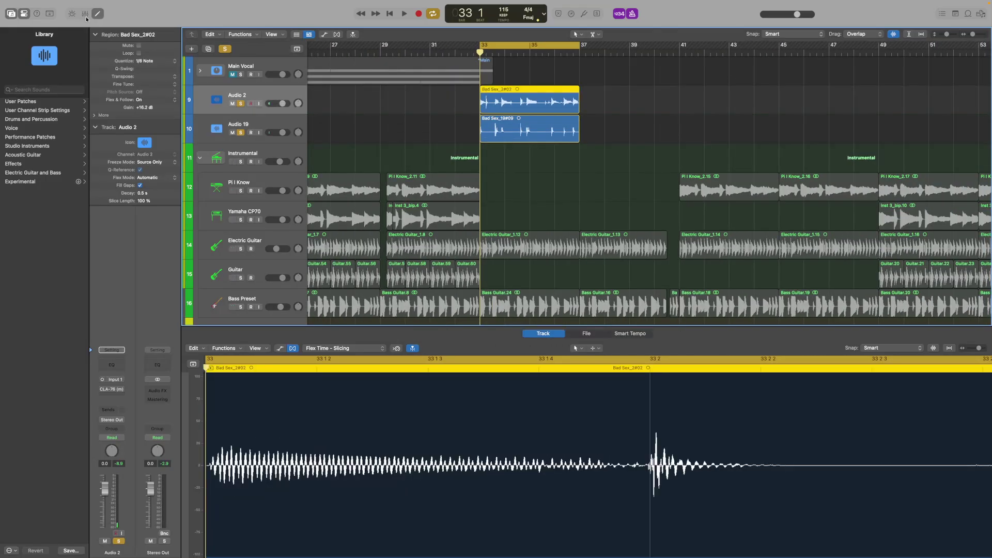
left_click(85, 14)
left_click(86, 14)
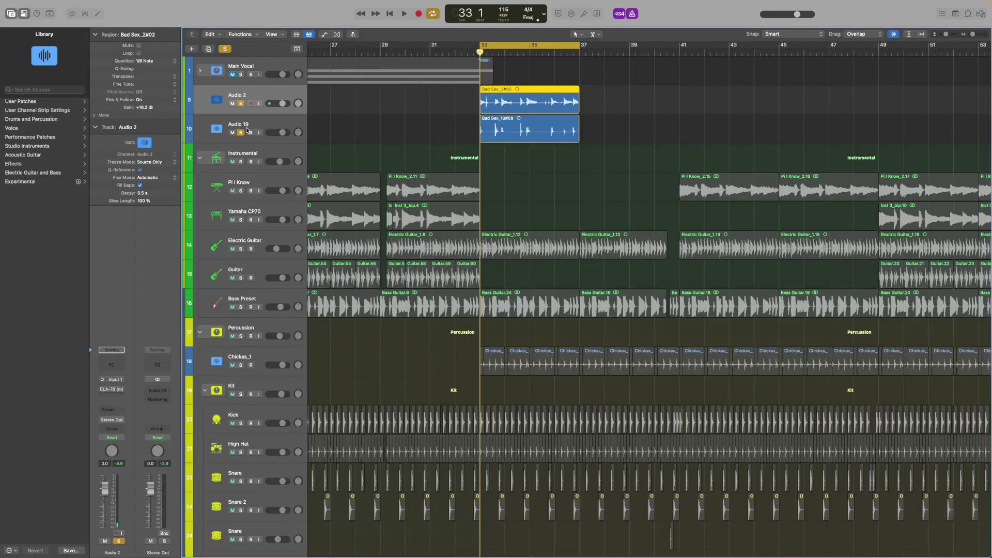
left_click(523, 117, "shift")
right_click(541, 129)
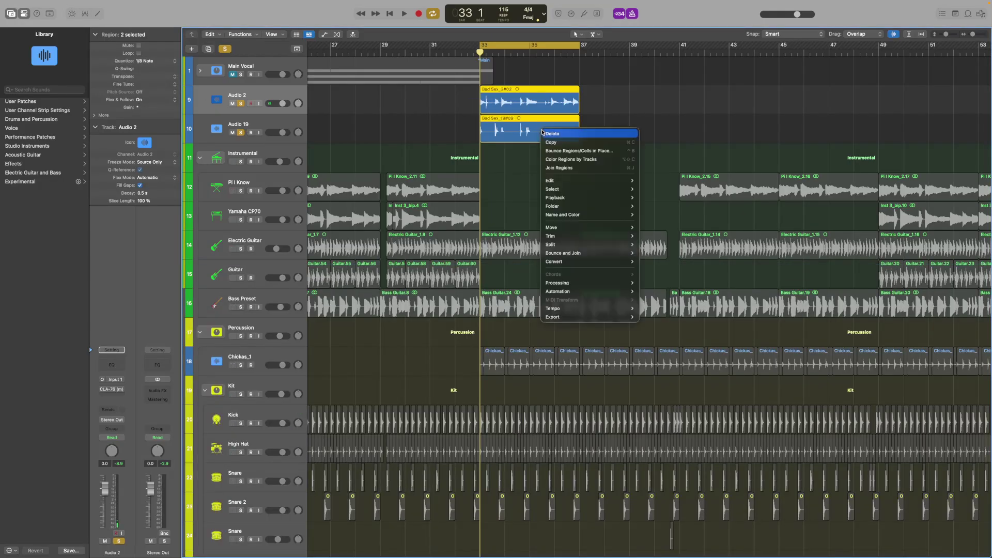
left_click(551, 150)
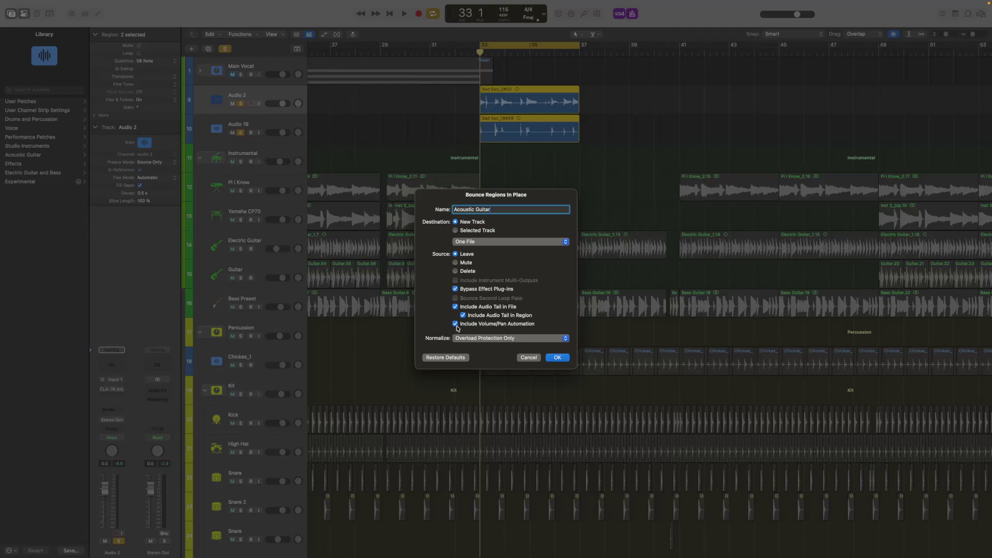
left_click(558, 358)
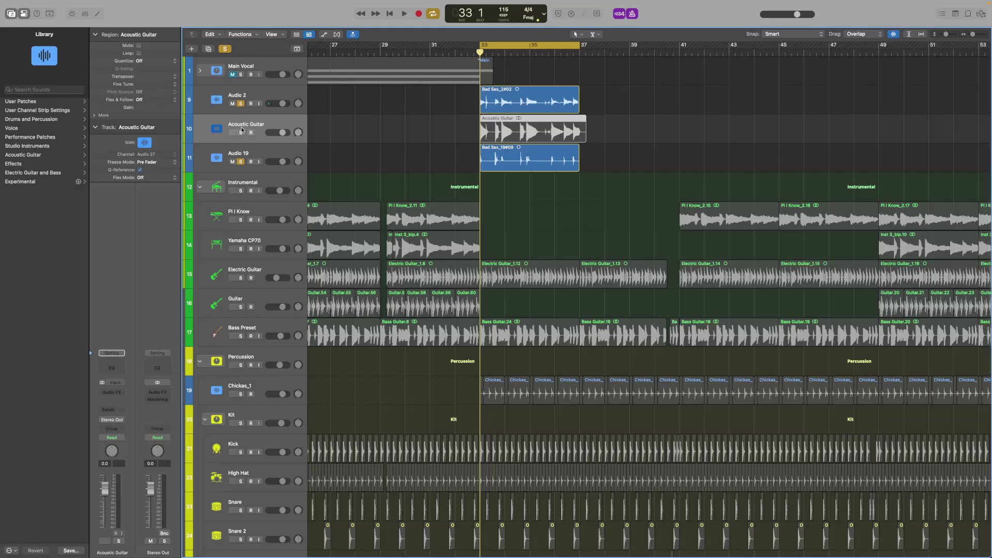
Step: Solo only the bounced Acoustic Guitar track and lower its volume to -2.8 dB while it plays, with the mixer shown
left_click(240, 132)
left_click(241, 161)
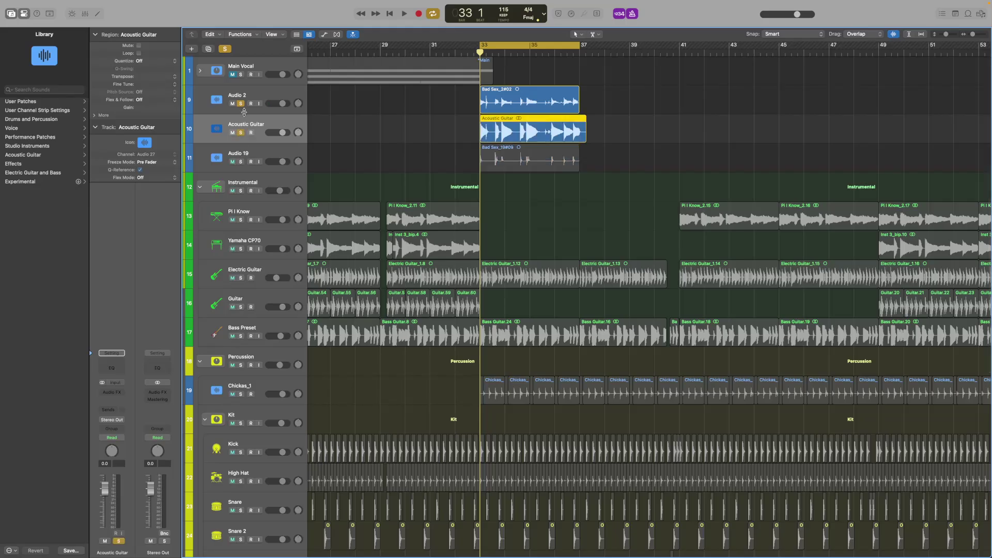
left_click(240, 103)
key("space")
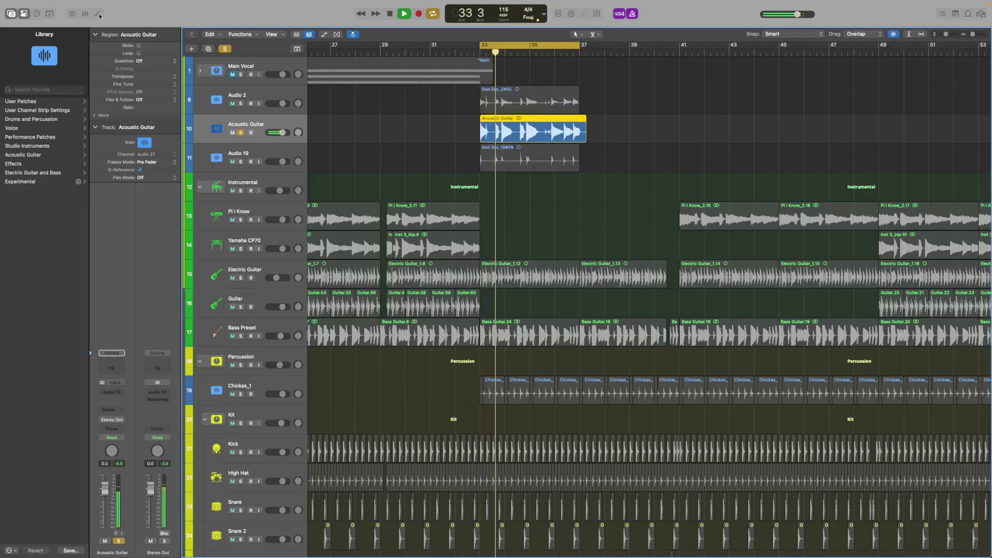
left_click(86, 14)
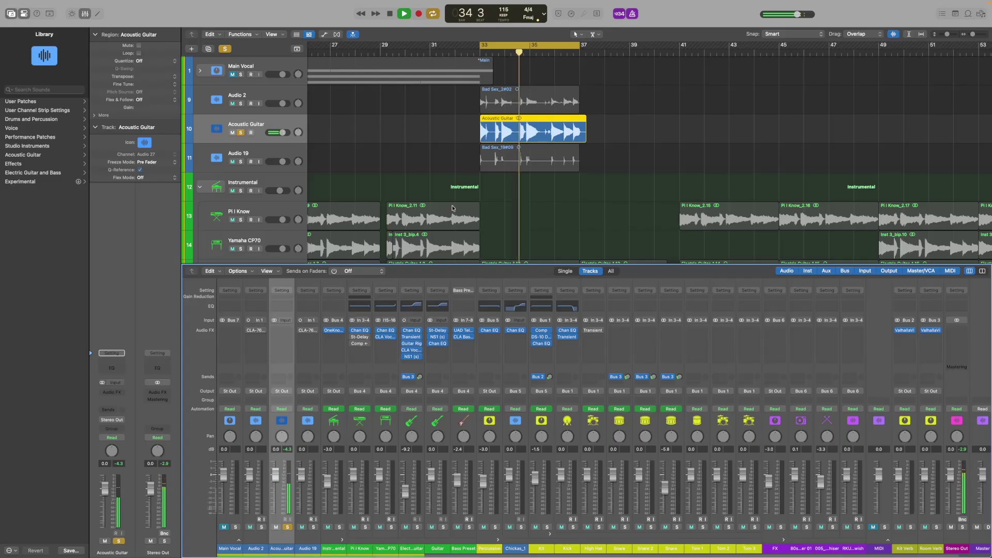
left_click(282, 133)
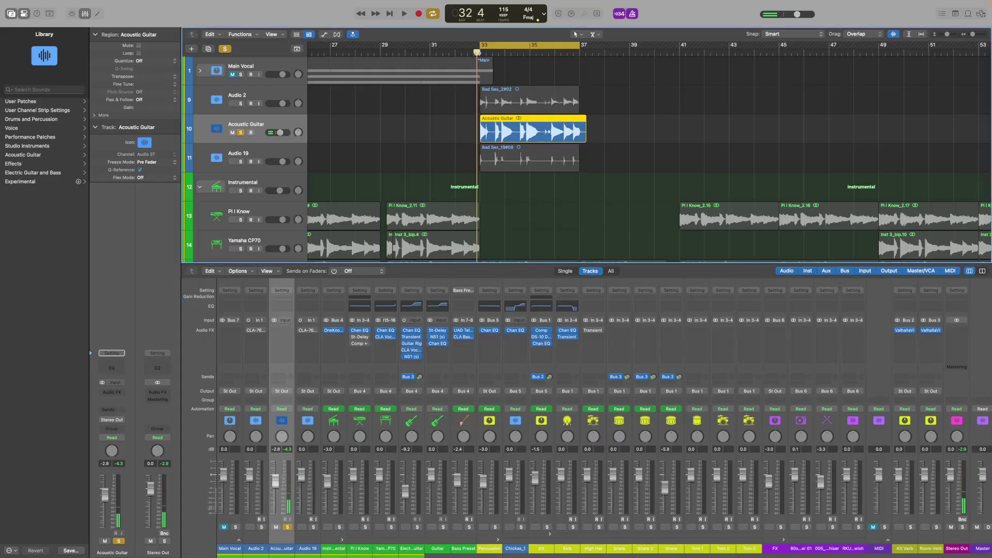
Step: Try a CLA-76 (m) compressor on the Acoustic Guitar track with an adjusted output level, and remove it
left_click(286, 329)
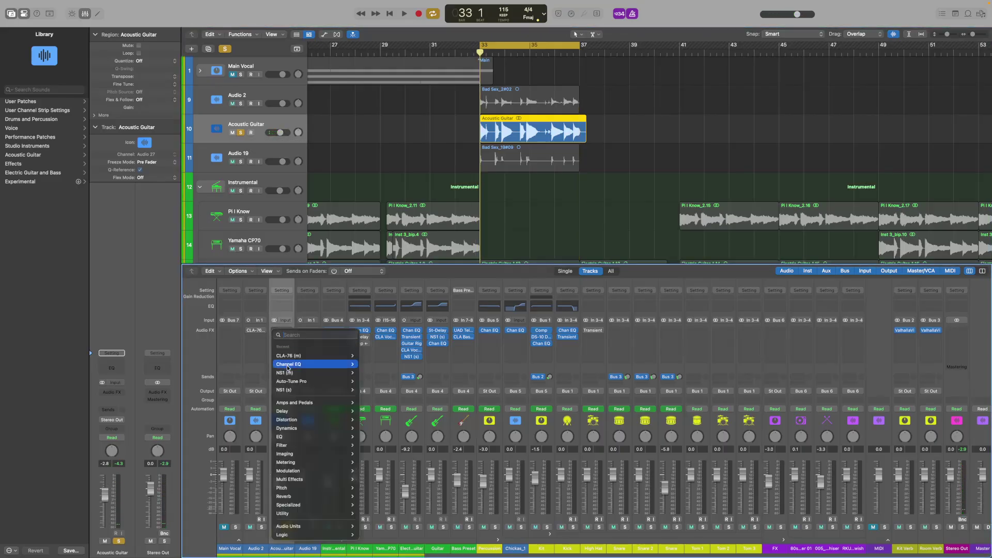
left_click(289, 357)
key("space")
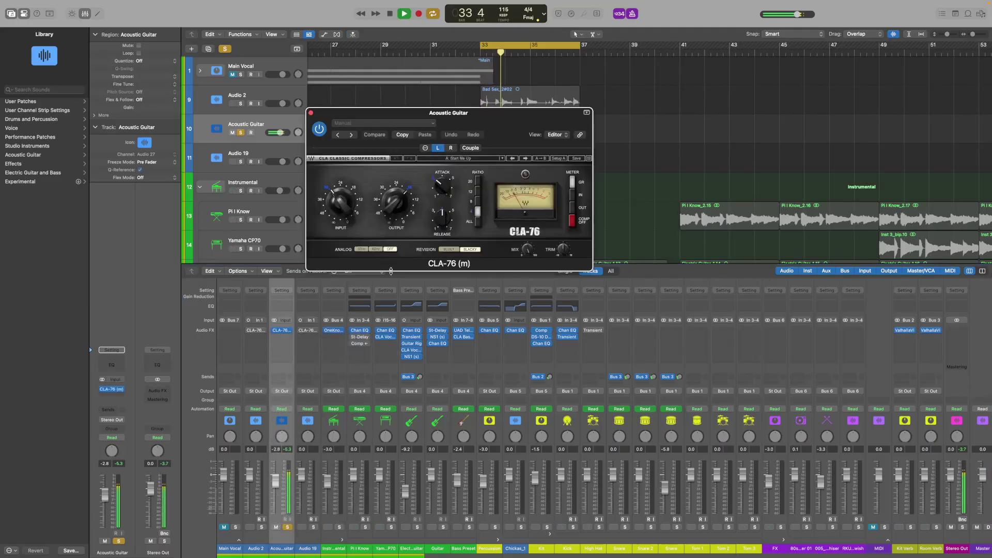
left_click_drag(404, 201, 397, 215)
key("space")
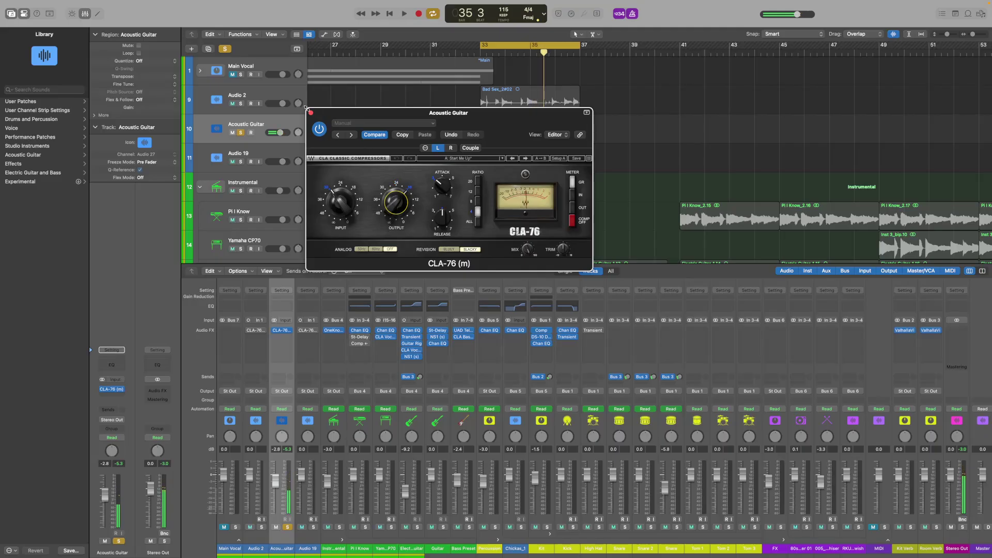
left_click(311, 113)
left_click(290, 334)
left_click(299, 347)
Step: Insert the NS1 (s) noise suppressor on the Acoustic Guitar track and set its fader to about 21.5 during playback
left_click(279, 333)
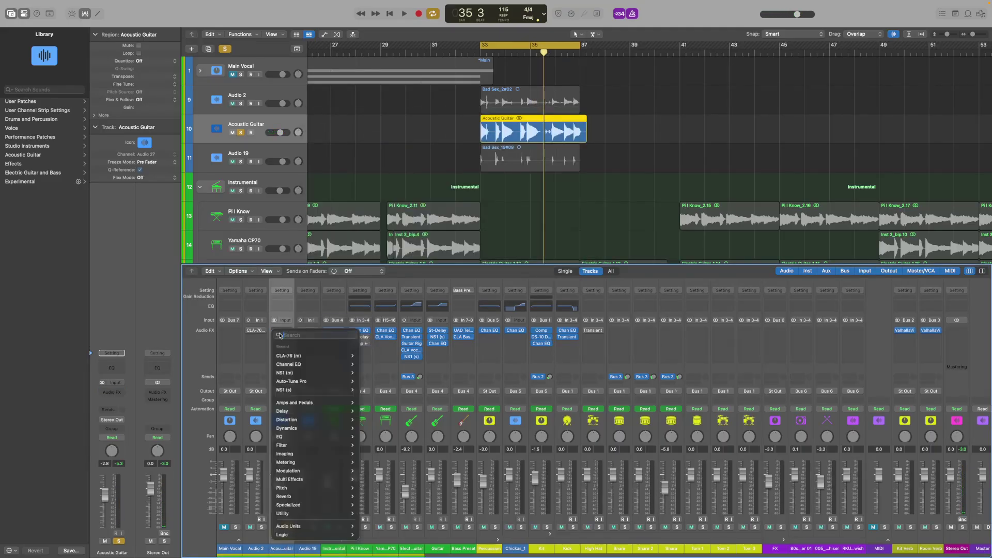
left_click(284, 389)
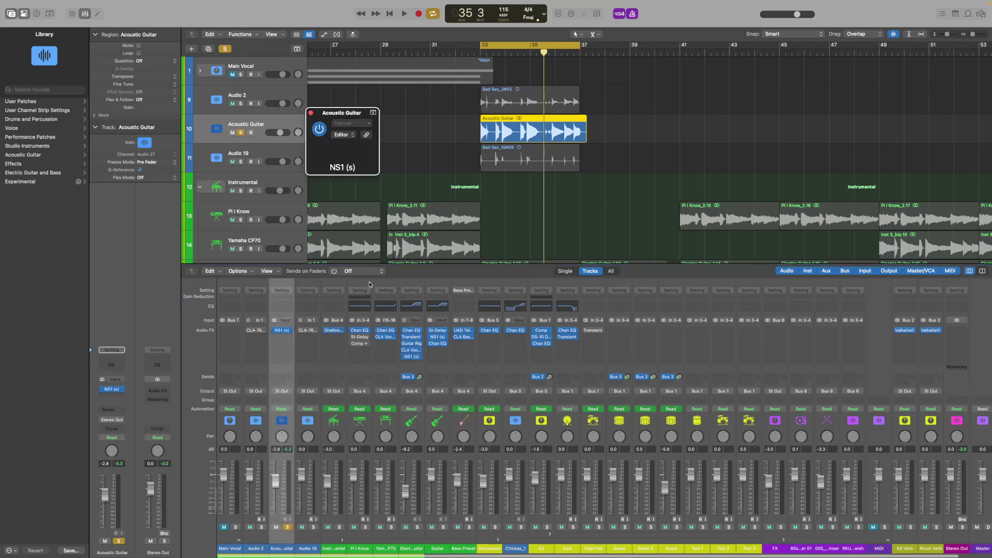
left_click_drag(400, 266, 401, 263)
key("space")
key("space")
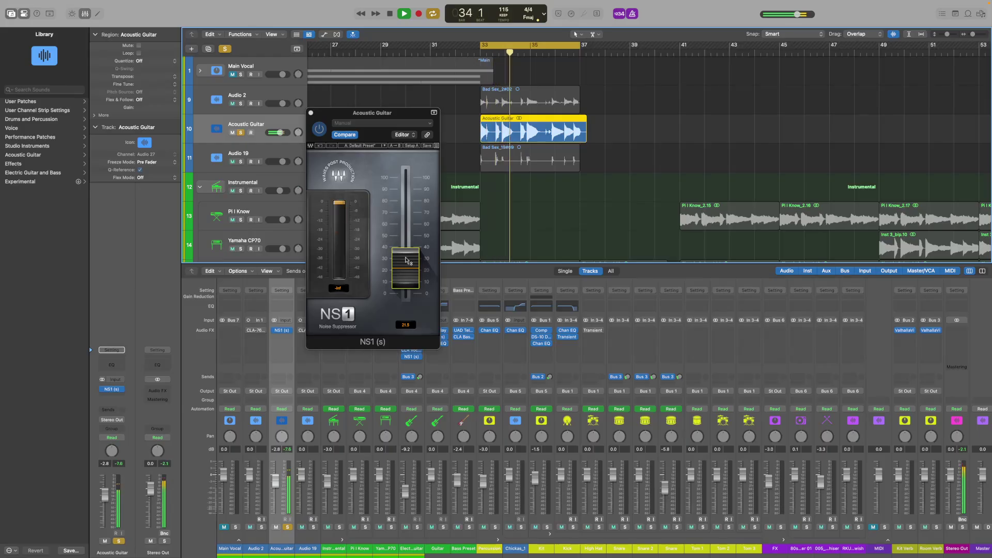
left_click(311, 114)
key("space")
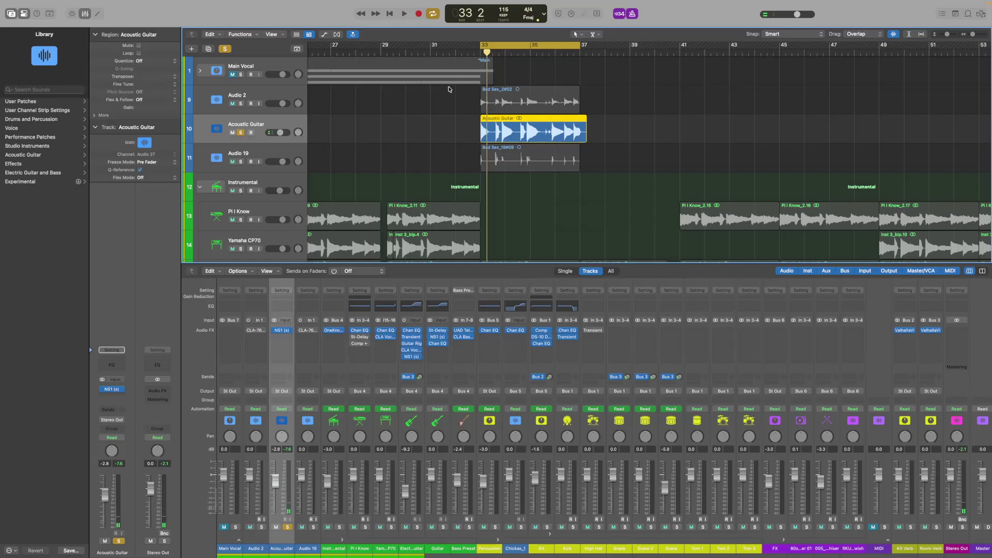
Step: Solo the Electric Guitar and Bass Preset tracks alongside Acoustic Guitar and play them together from bar 33
scroll(408, 148, "down", 10)
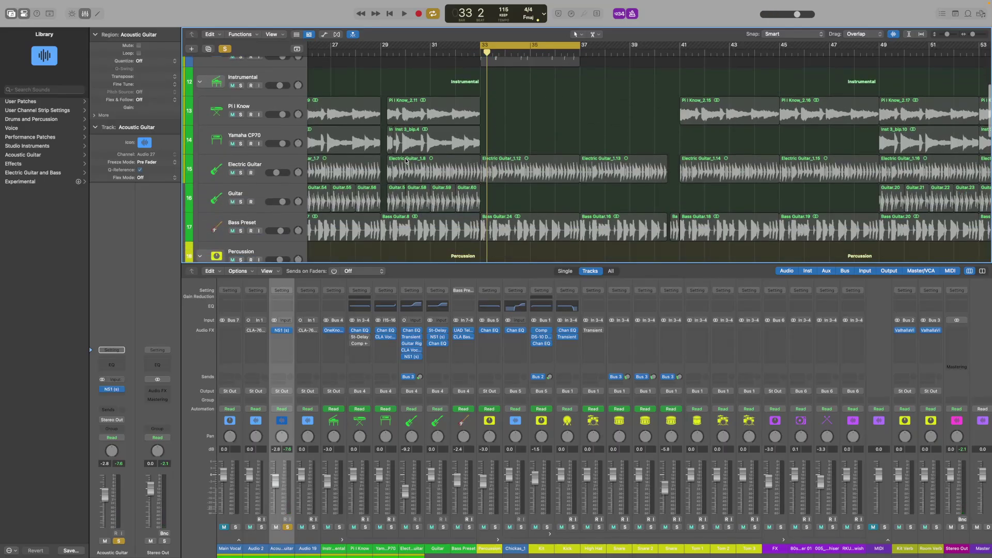
left_click(240, 115)
key("space")
key("space")
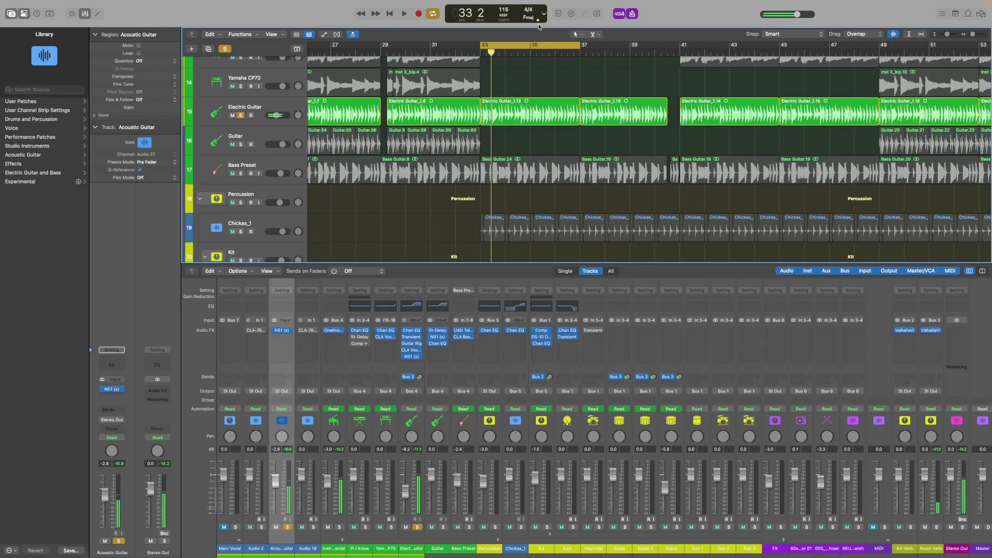
key("space")
key("s")
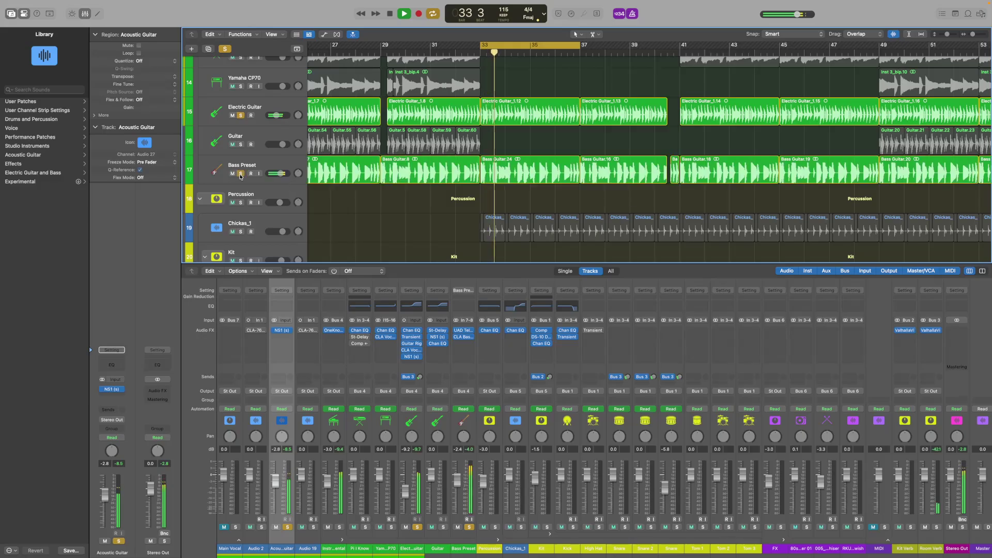
scroll(496, 118, "up", 8)
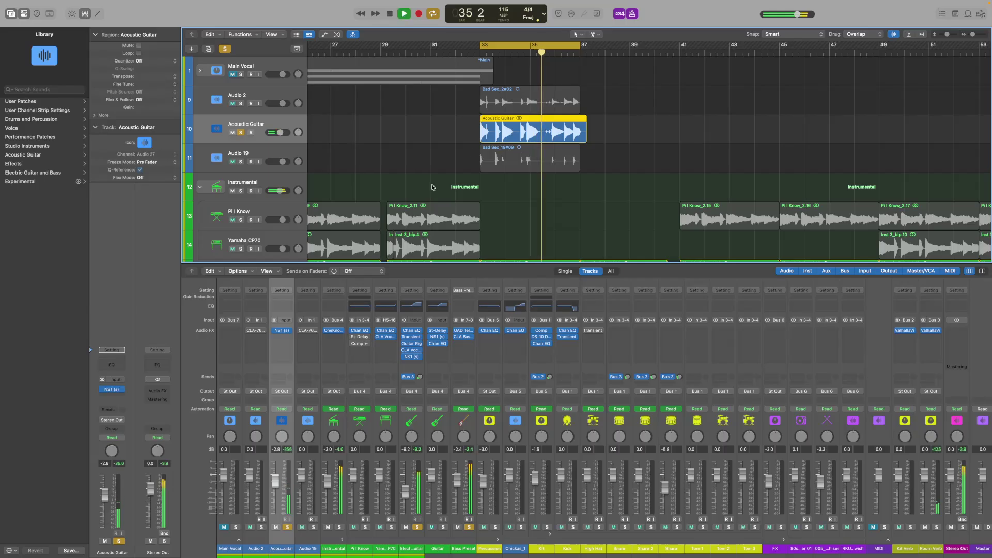
left_click(479, 52)
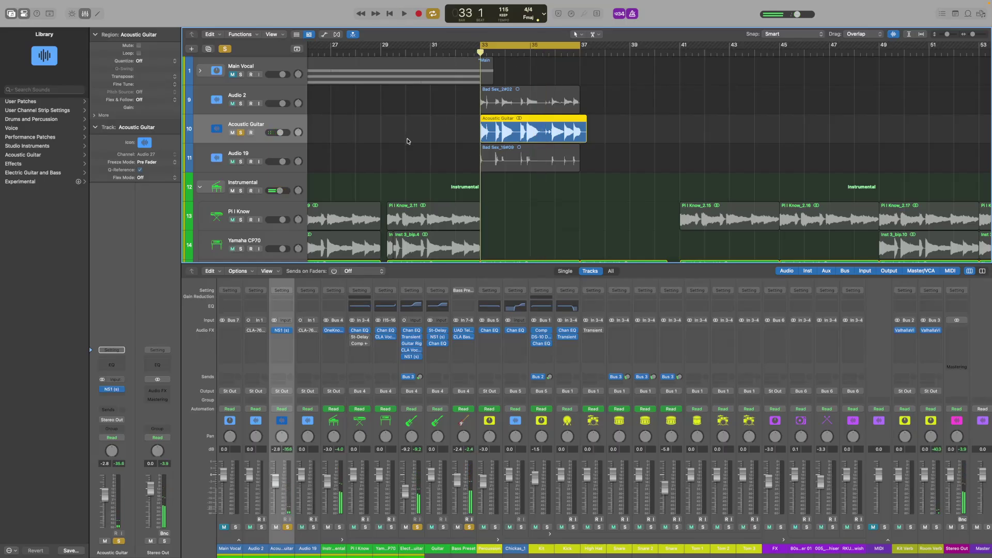
left_click(280, 337)
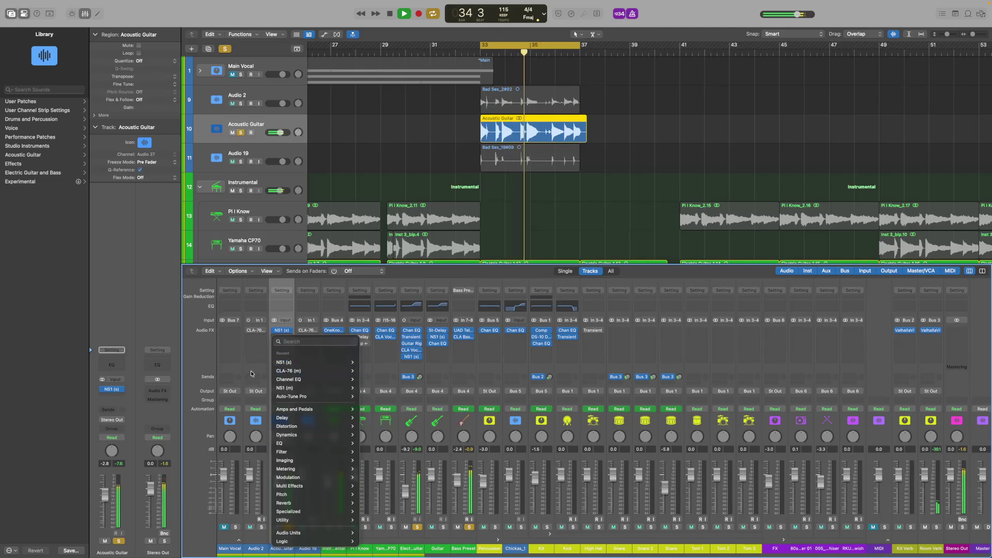
mouse_move(331, 533)
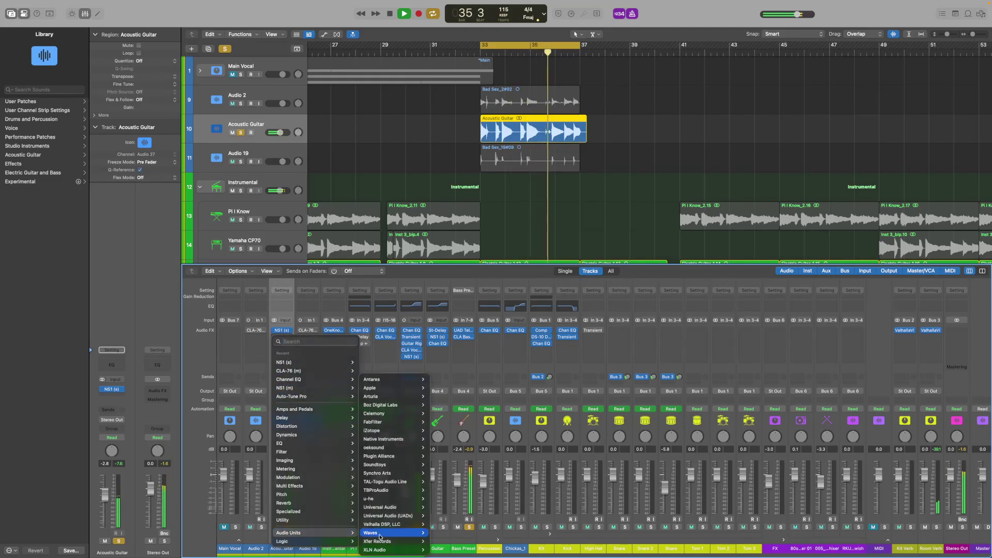
mouse_move(373, 533)
mouse_move(485, 491)
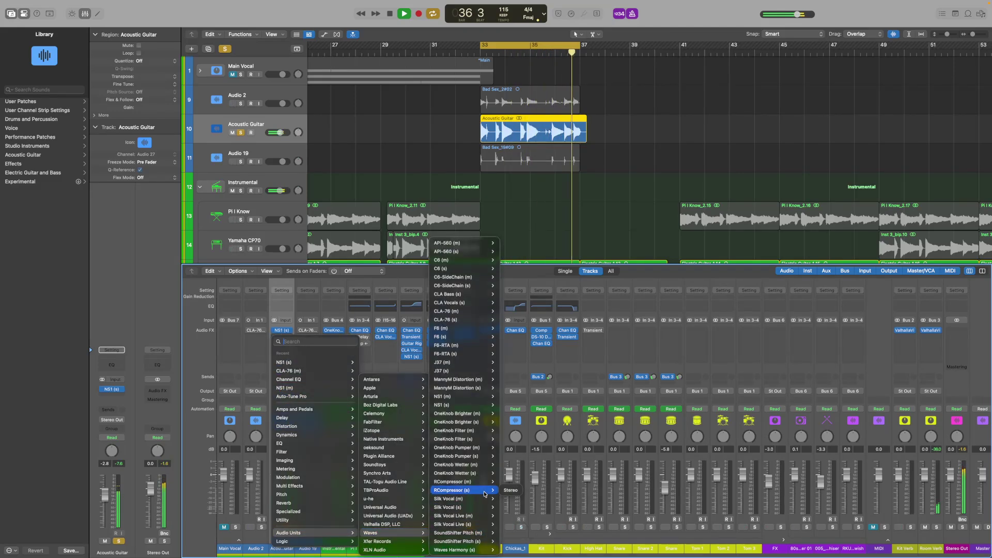
mouse_move(463, 542)
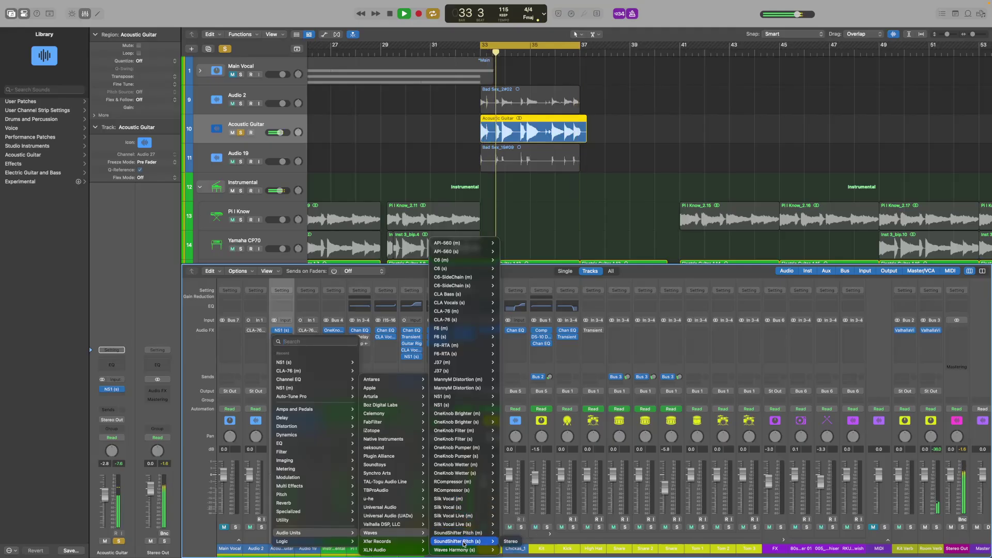
mouse_move(467, 438)
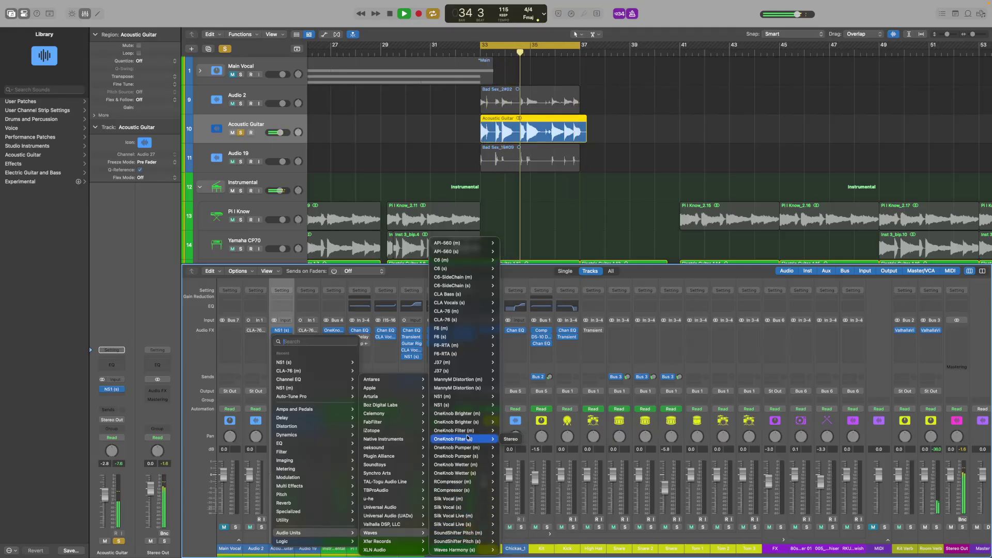
left_click(274, 307)
Step: Add a Channel EQ to the Acoustic Guitar track and boost its low frequencies with the low shelf
left_click(274, 307)
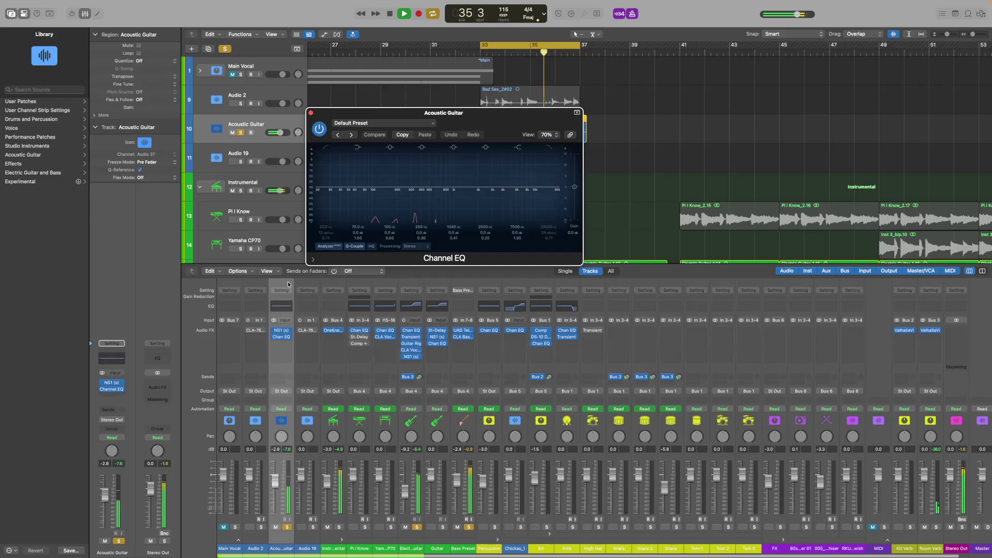
left_click_drag(343, 179, 368, 151)
left_click(274, 337)
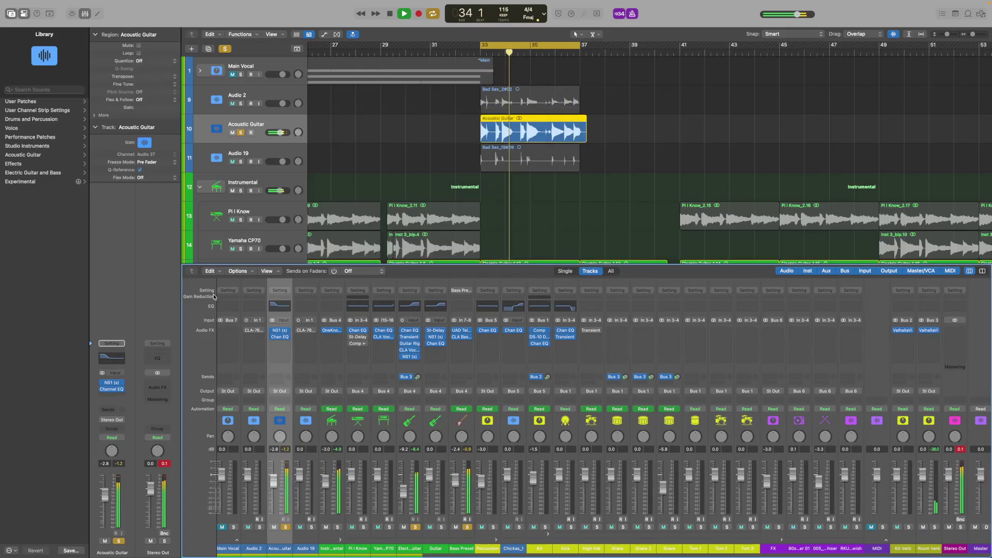
Step: Insert the Waves CLA Vocals (s) plug-in on Acoustic Guitar and turn off its Delay, Reverb and Compress sections
left_click(275, 337)
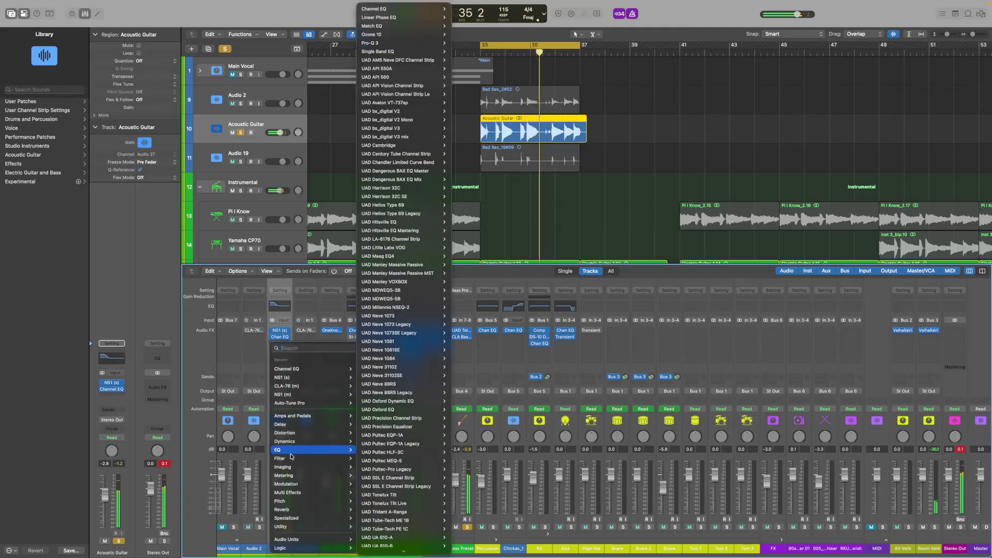
mouse_move(288, 539)
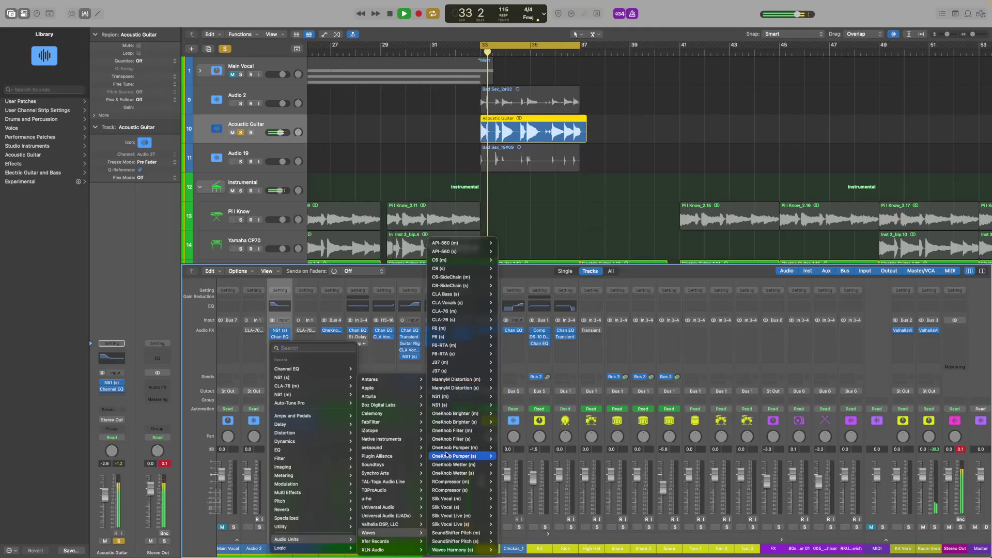
mouse_move(459, 303)
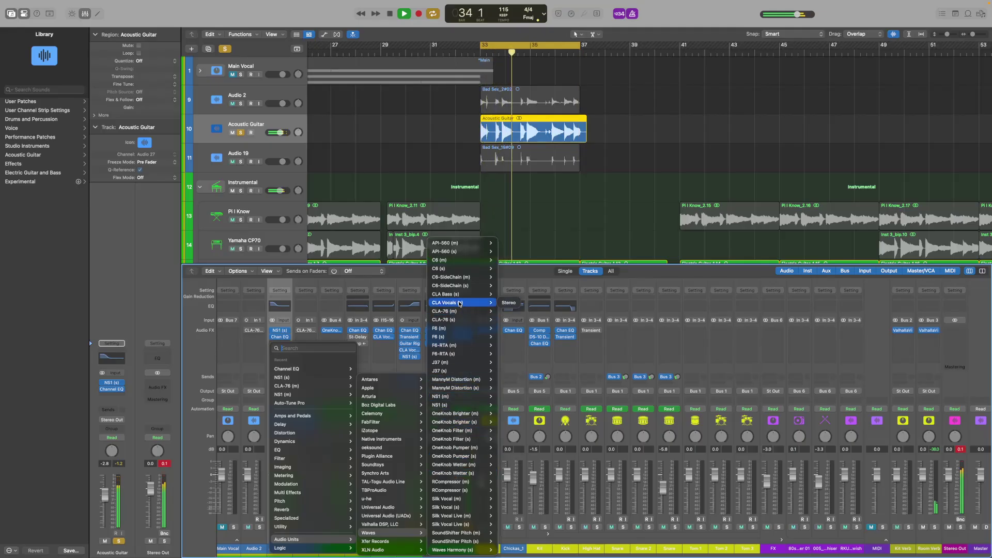
left_click(508, 303)
left_click(489, 211)
left_click(462, 211)
left_click(438, 210)
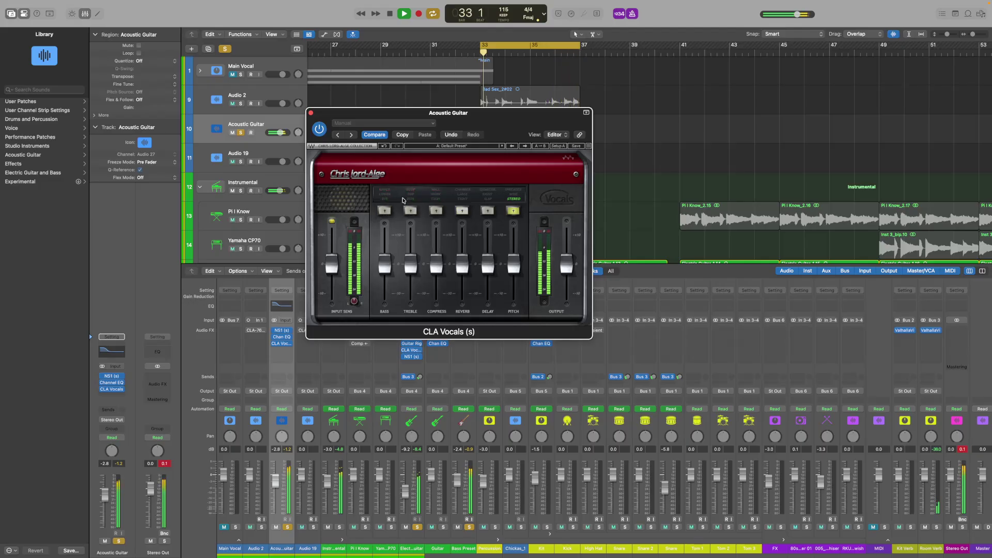
left_click(310, 112)
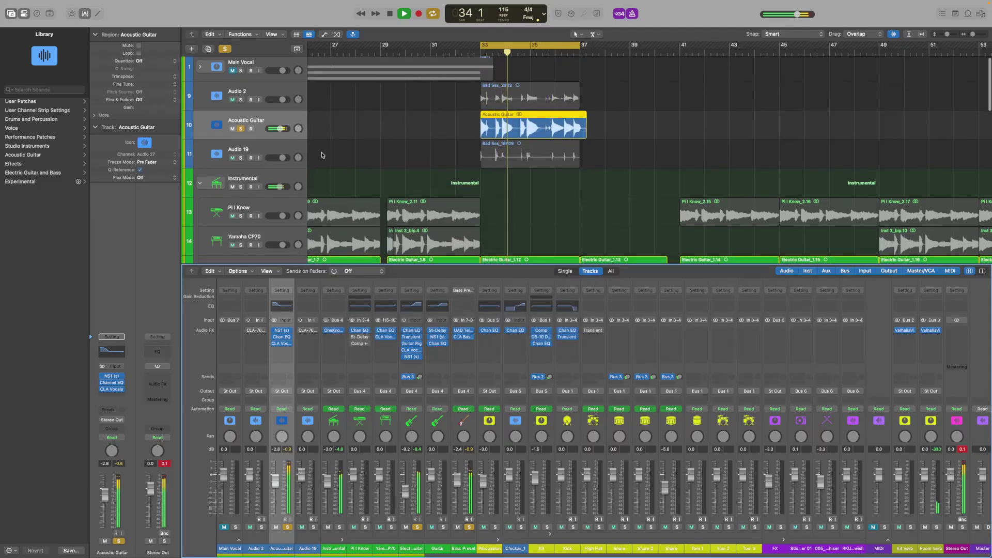
Step: Clear all track solos and mute the original Audio 2 and Audio 19 tracks during playback
key("ctrl+s")
scroll(252, 58, "down", 1)
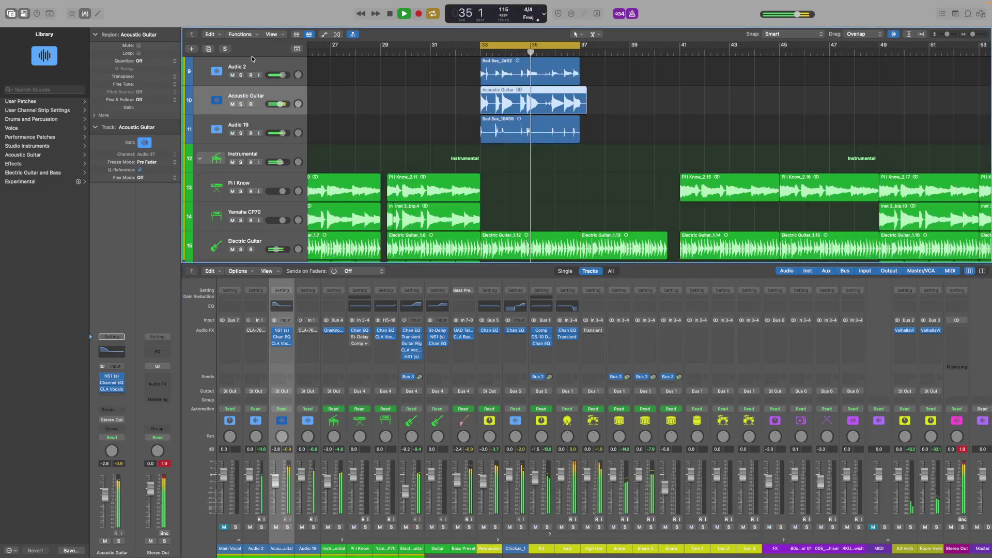
left_click(232, 75)
left_click(233, 133)
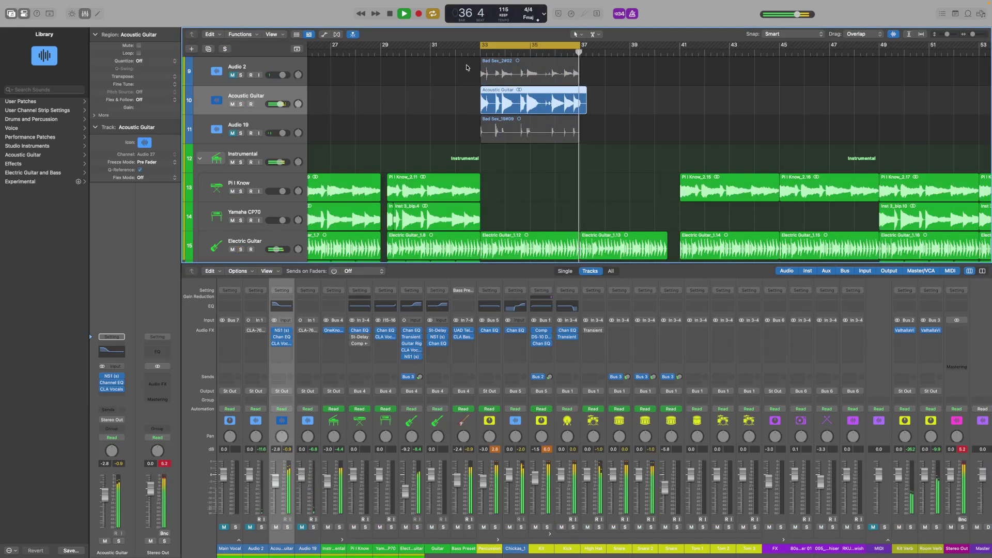
Step: Delete the Audio 2, Acoustic Guitar and Audio 19 tracks together with their regions
scroll(461, 100, "up", 1)
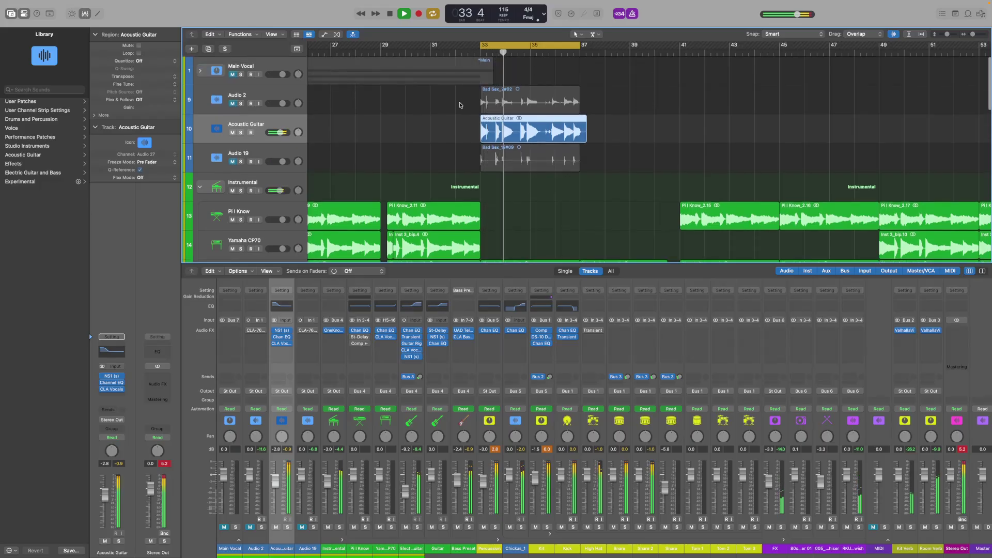
key("space")
left_click_drag(464, 104, 496, 157)
left_click(363, 140)
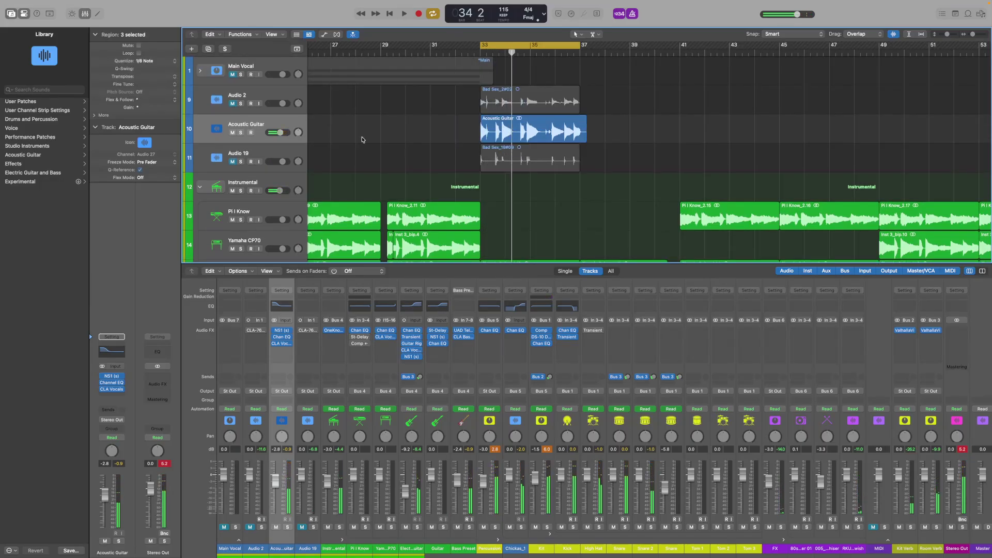
left_click(297, 100, "shift")
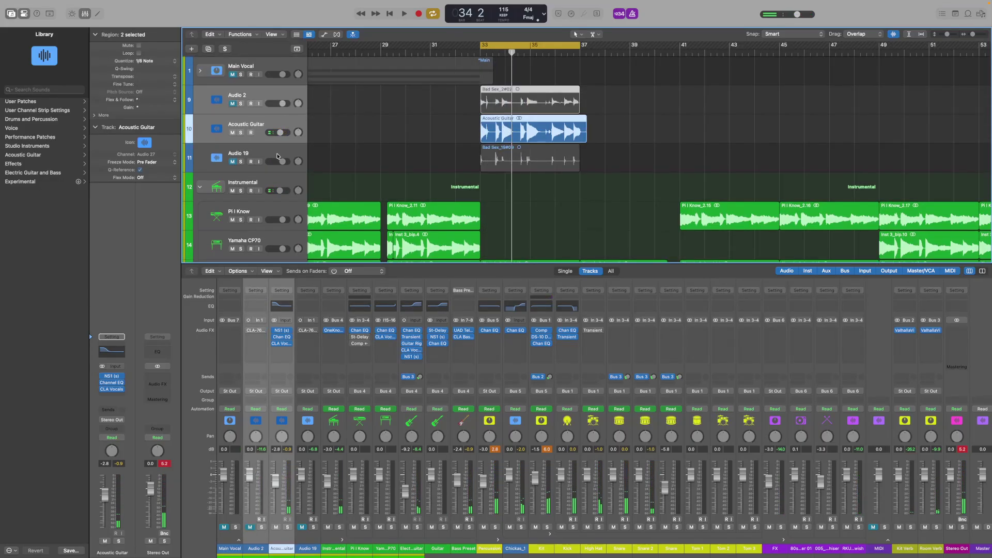
left_click(276, 156, "shift")
right_click(276, 156)
left_click(308, 224)
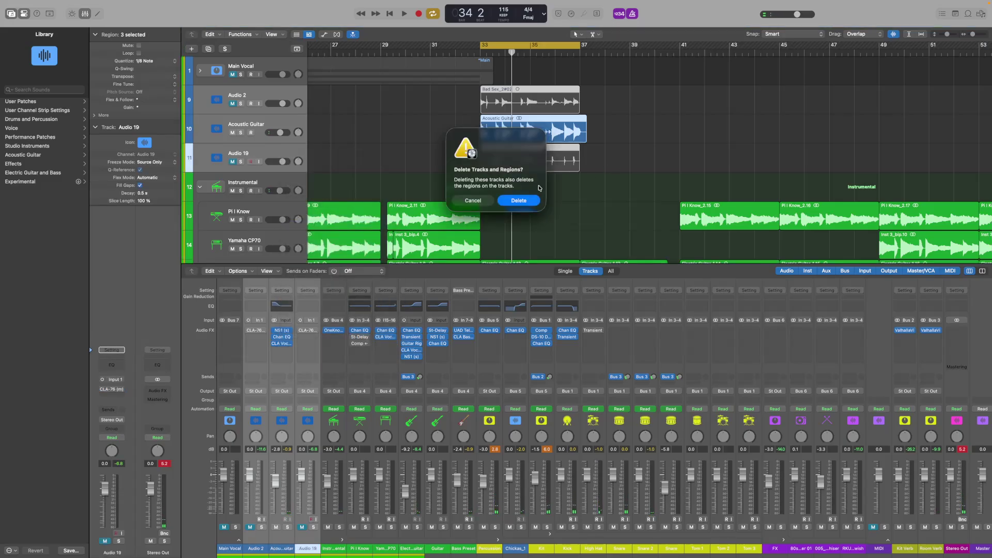
left_click(518, 200)
Step: Play the arrangement from bar 33 without the deleted tracks to hear what is missing
left_click(482, 51)
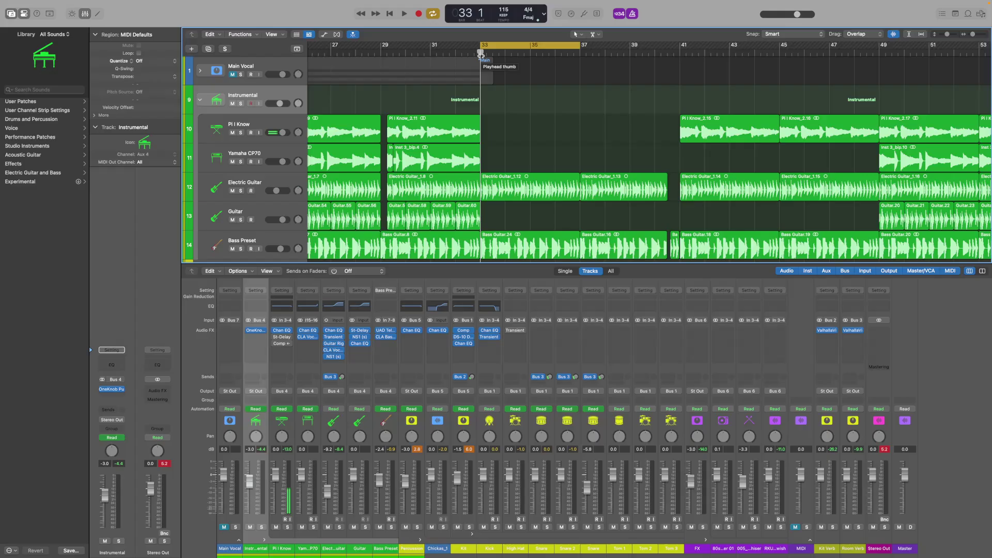
left_click(406, 14)
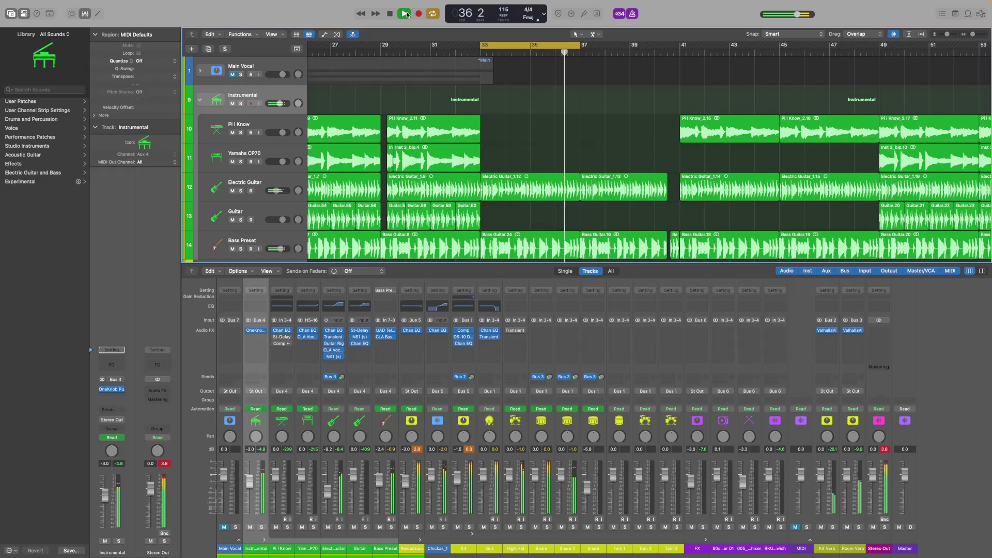
left_click(407, 14)
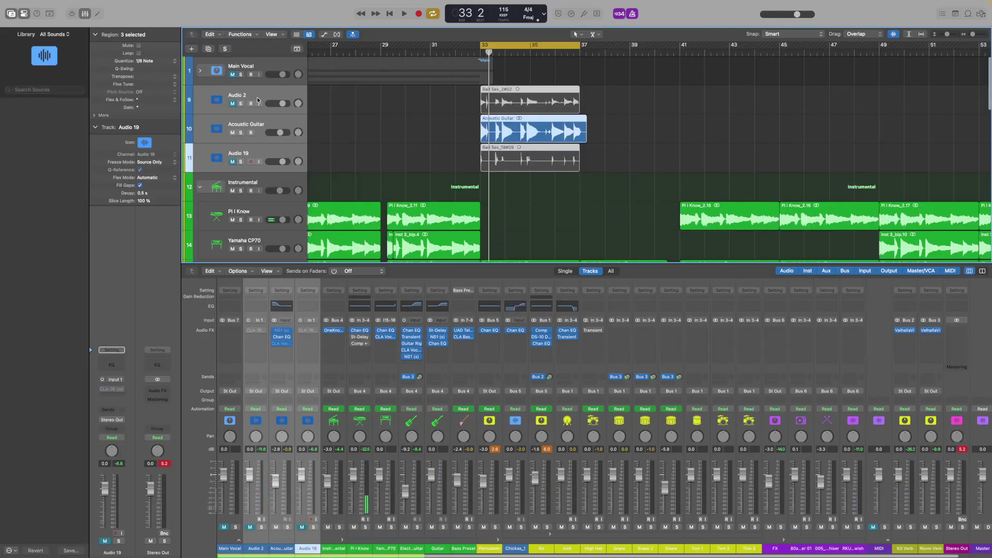
Step: Delete the recorded region at bar 33 on the Audio 2 track
left_click(261, 109)
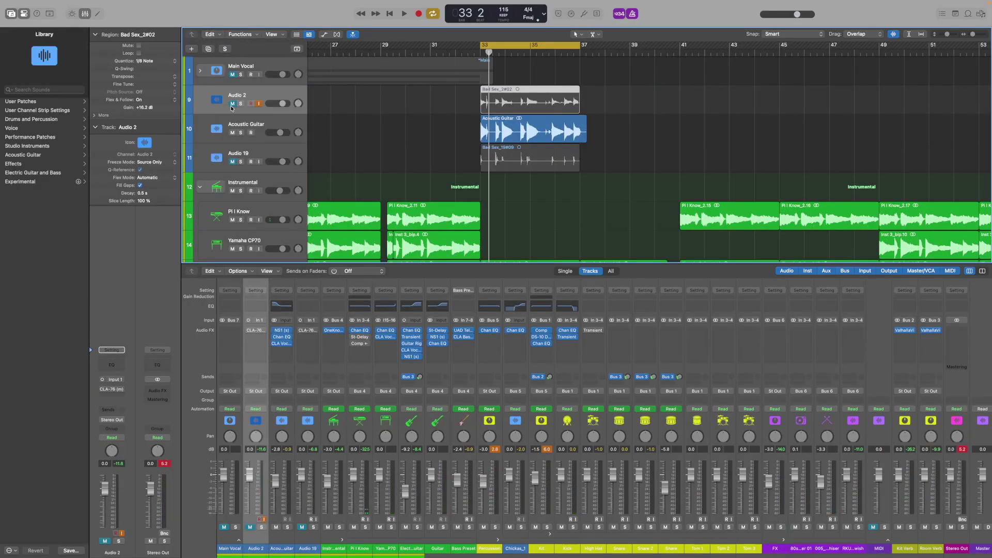
right_click(478, 107)
left_click(523, 110)
left_click(560, 200)
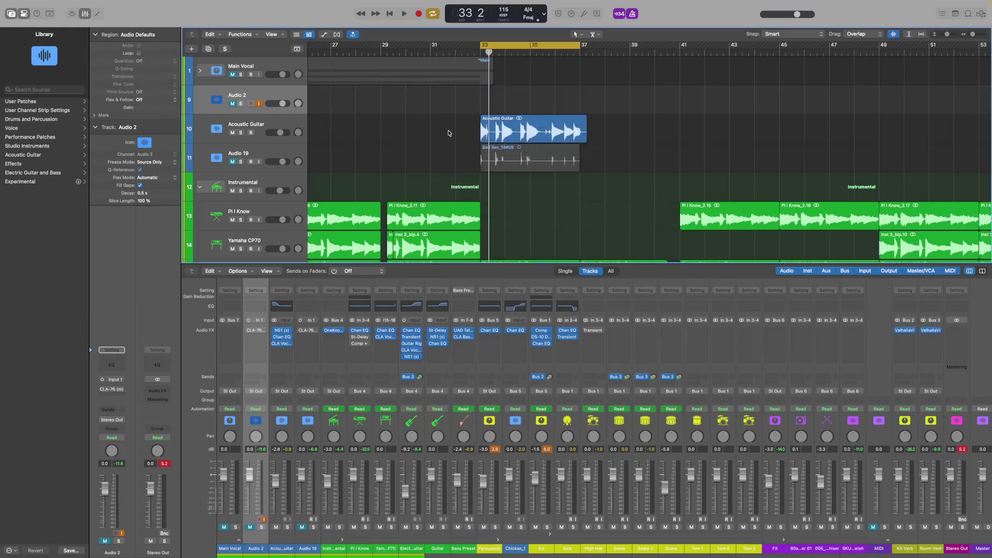
Step: Unmute the Audio 2 track and turn on its CLA-76 plug-in for monitoring
left_click(241, 103)
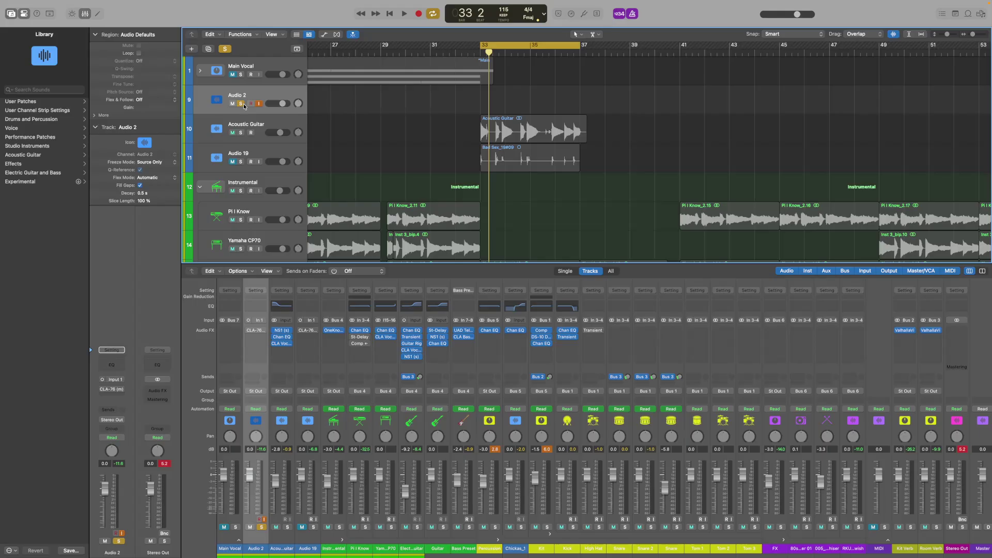
left_click(242, 104)
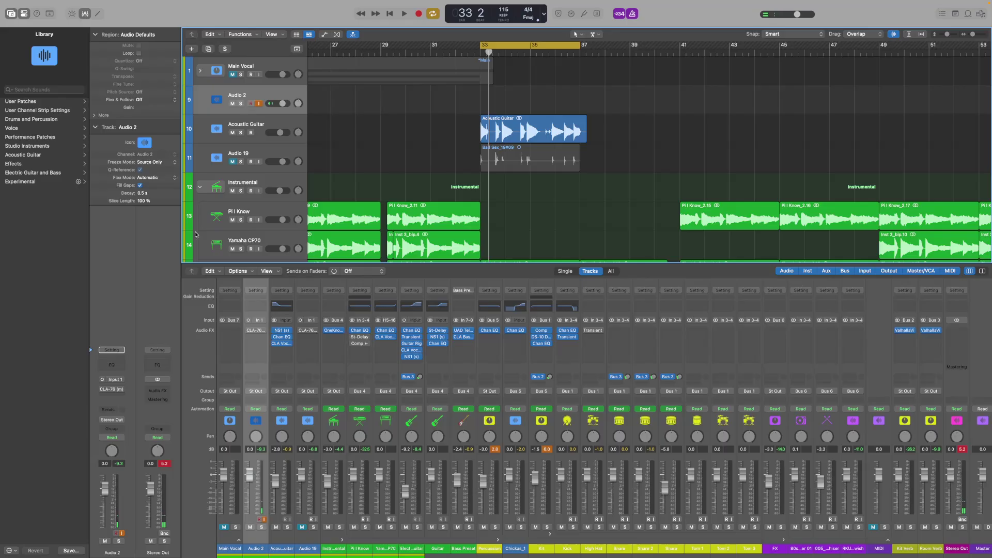
left_click(247, 333)
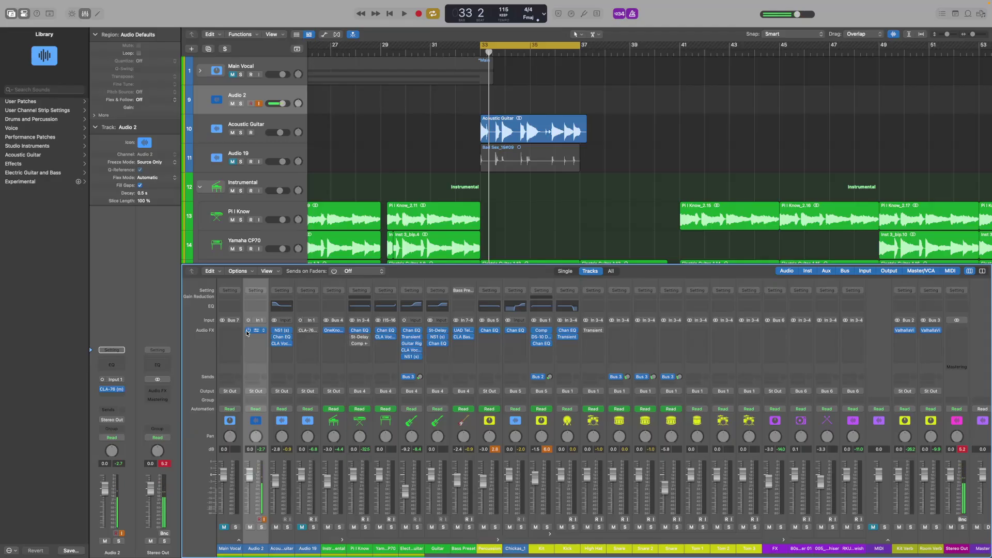
left_click(495, 45)
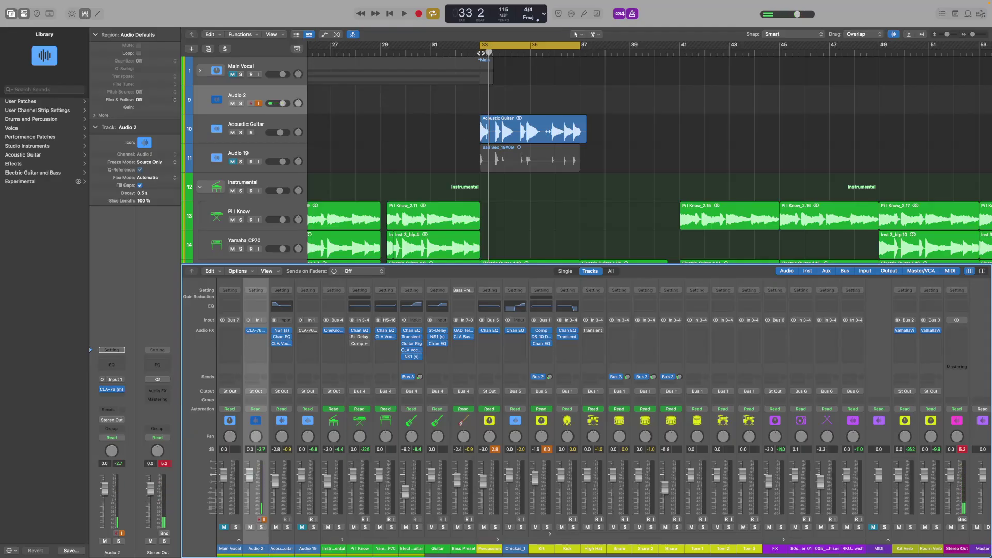
left_click(418, 14)
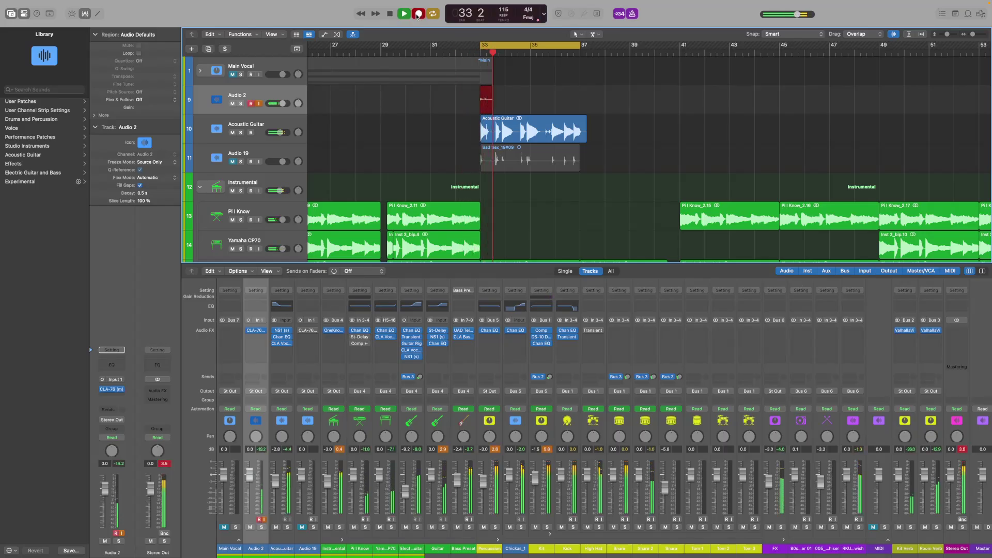
left_click(417, 14)
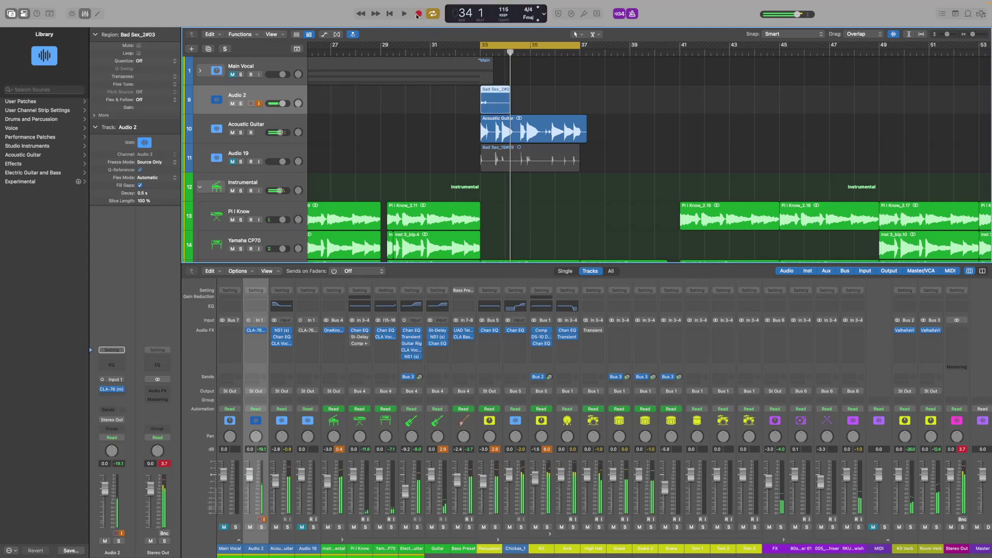
left_click(507, 107)
right_click(508, 106)
left_click(508, 106)
right_click(516, 106)
left_click(530, 105)
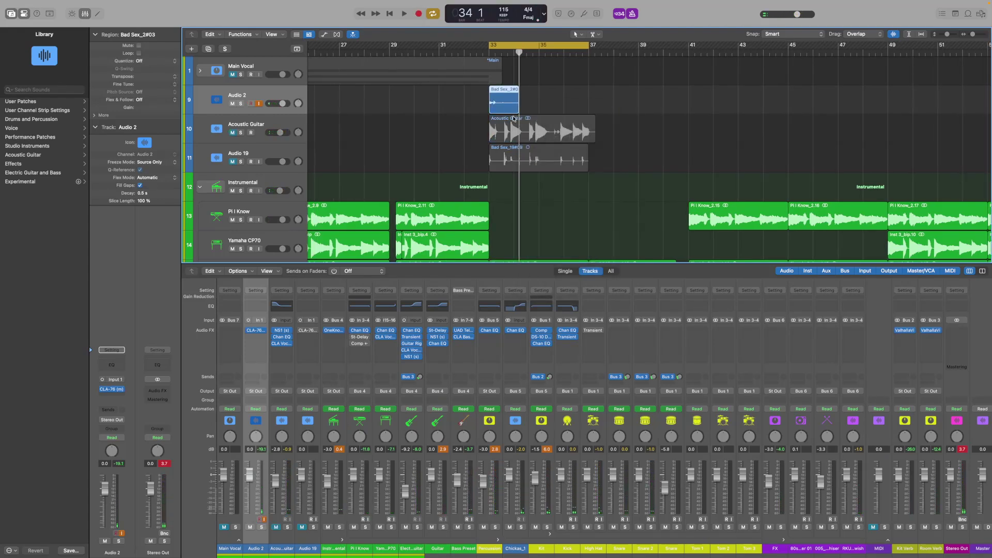
left_click(560, 201)
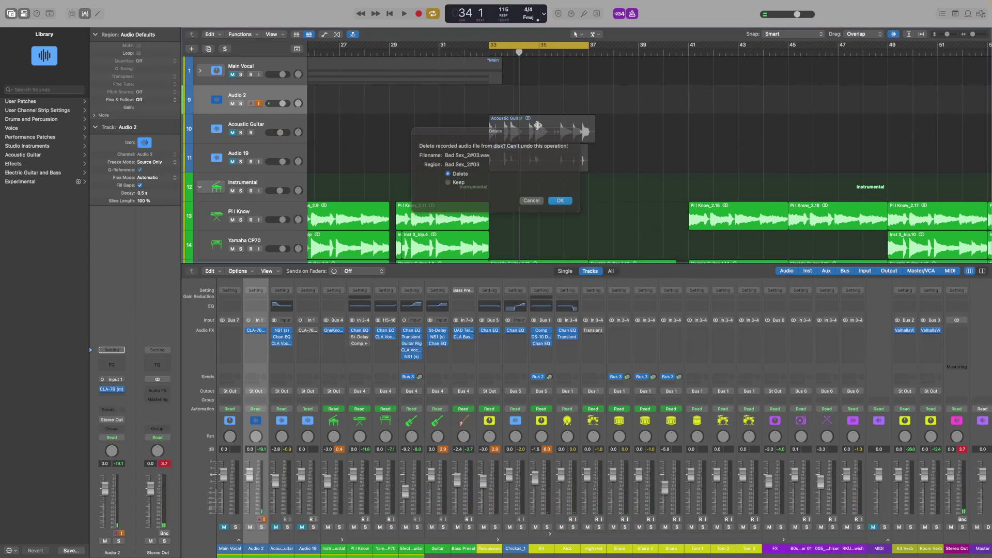
Step: Record two cycled takes on the Audio 2 track over bars 33 to 37
left_click(421, 19)
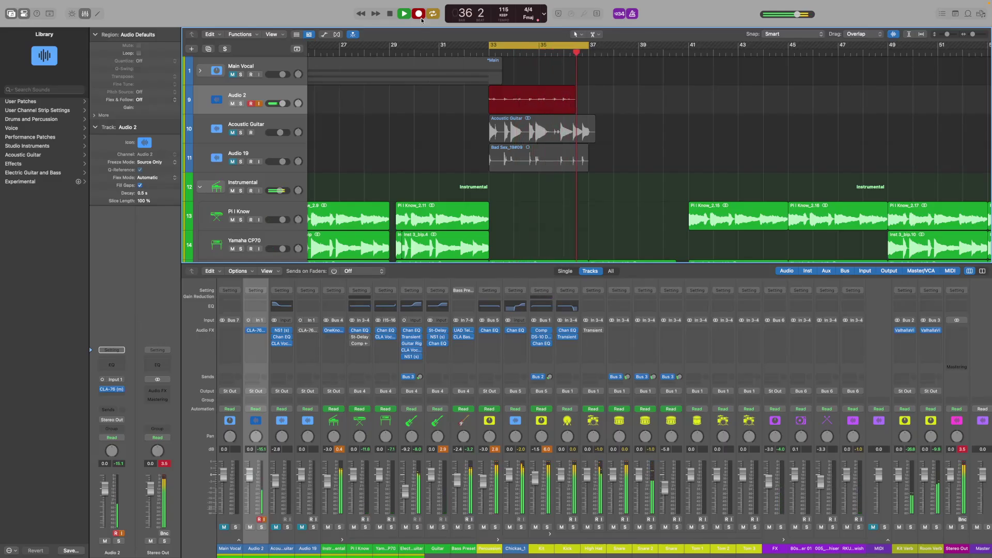
key("space")
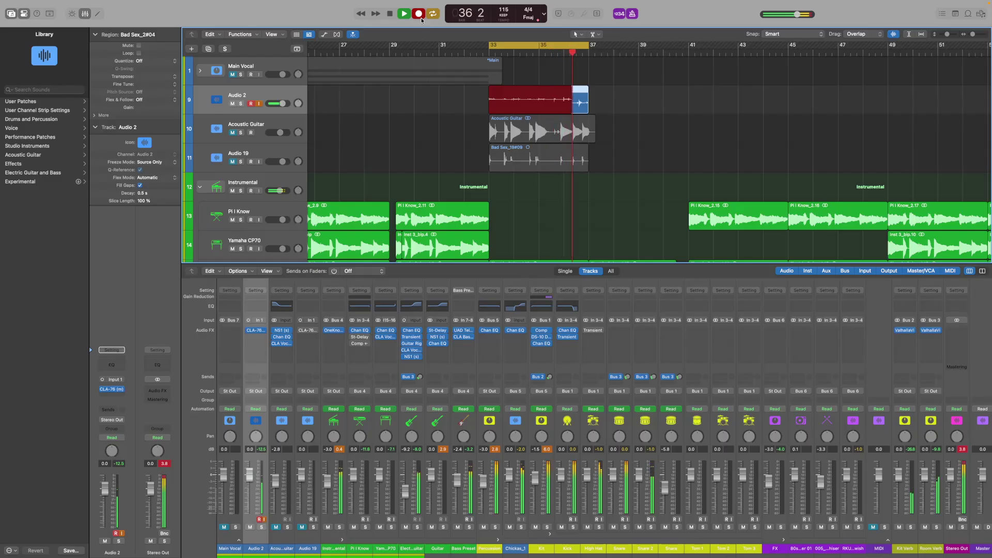
key("space")
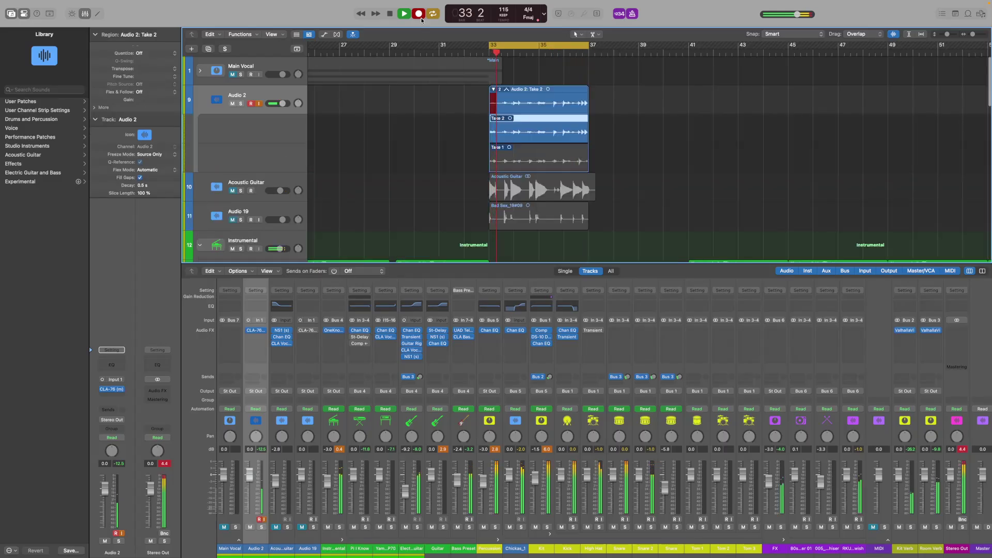
key("super+period")
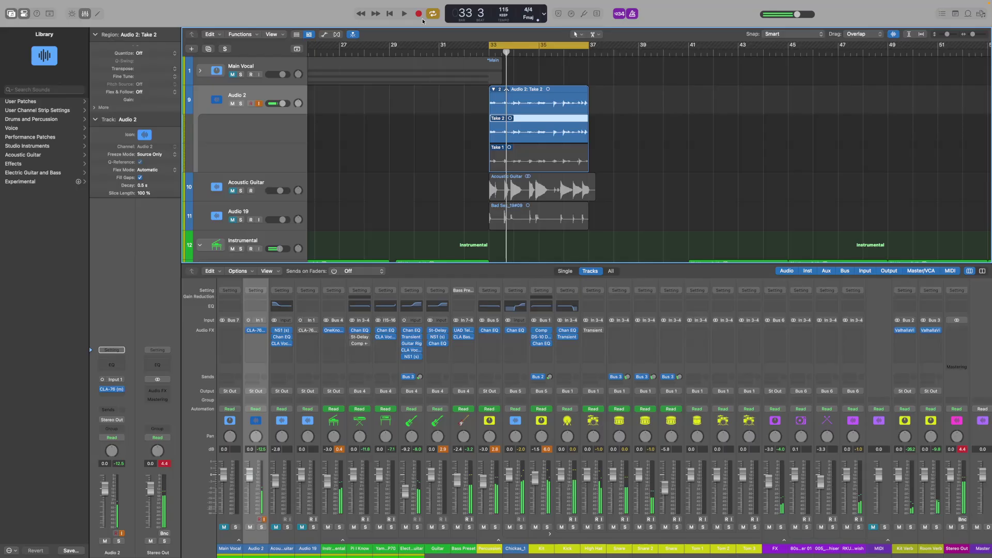
Step: Choose Take 1 on Audio 2, turn off its input monitoring and play it from bar 33
left_click(502, 155)
left_click_drag(509, 47, 489, 52)
left_click(259, 103)
key("space")
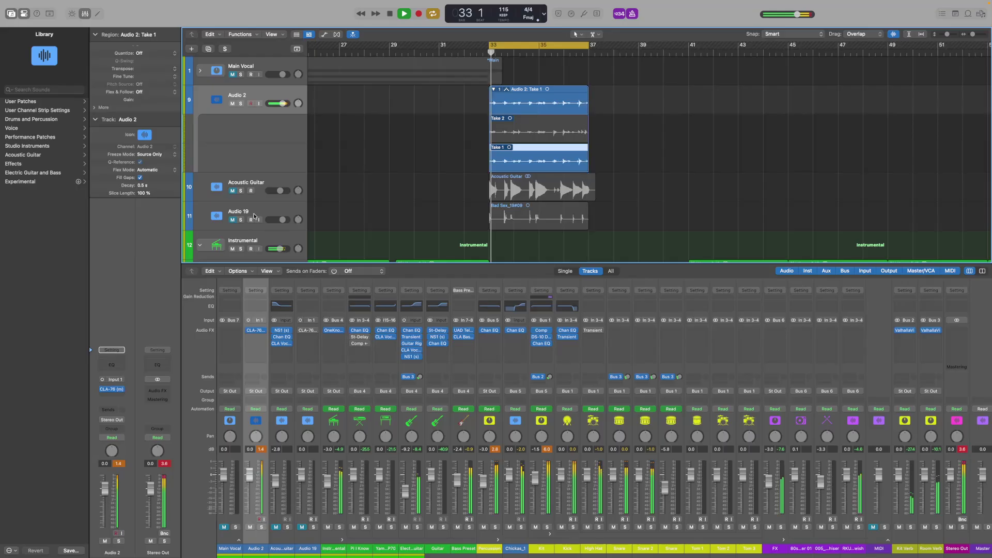
Step: Insert the Waves CLA Vocals (m->s) plug-in after CLA-76 on the Audio 2 track
left_click(255, 339)
mouse_move(261, 380)
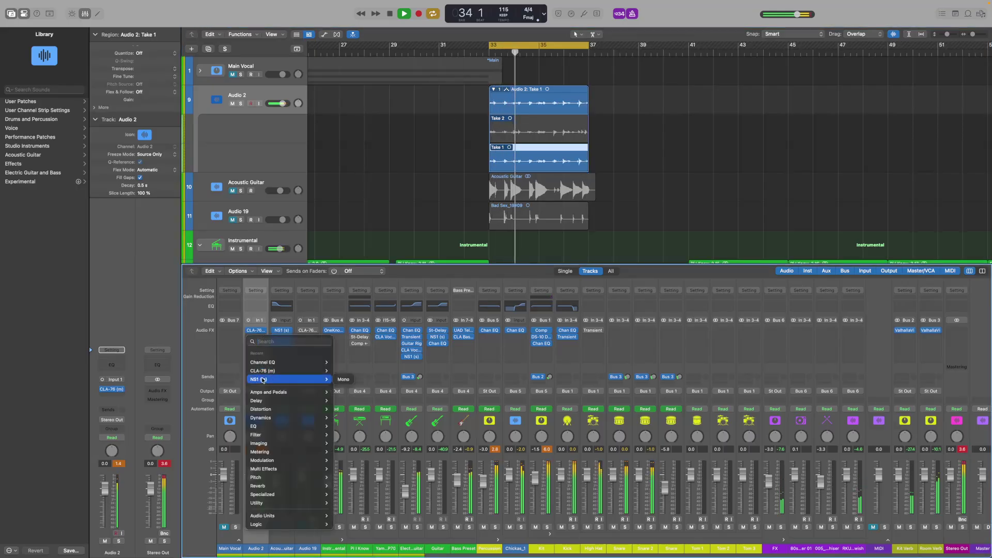
mouse_move(310, 515)
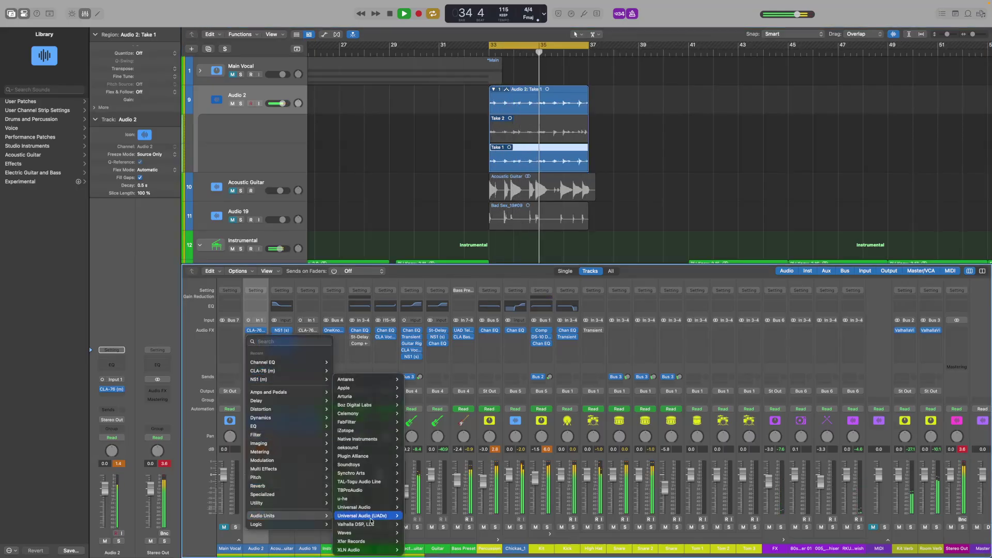
mouse_move(345, 533)
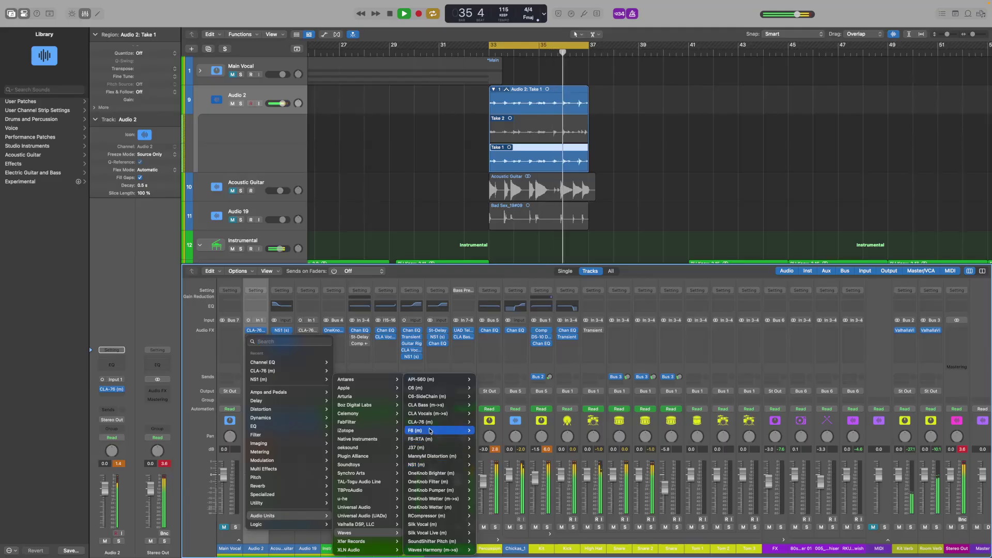
left_click(427, 413)
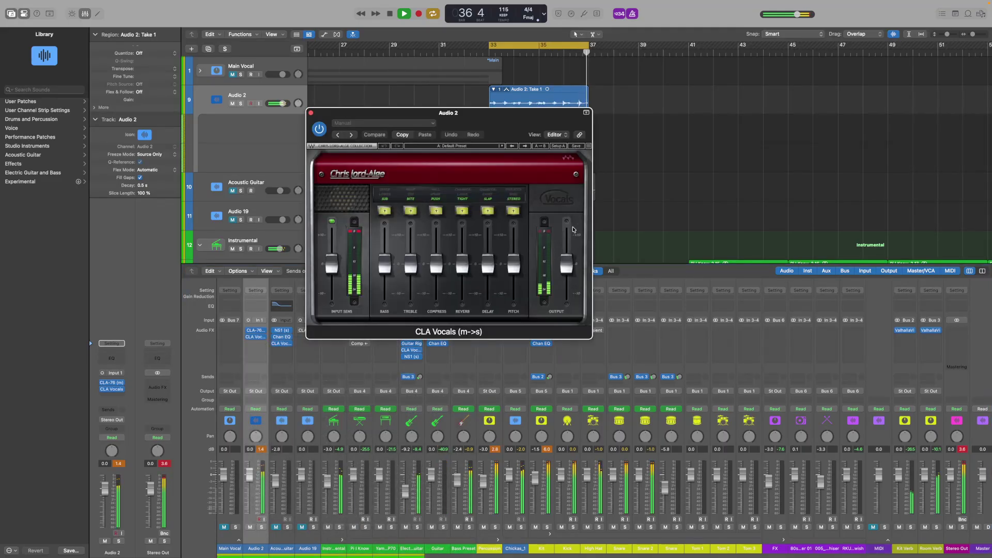
Step: In CLA Vocals, switch off every section except Pitch and raise the Pitch level
left_click(491, 212)
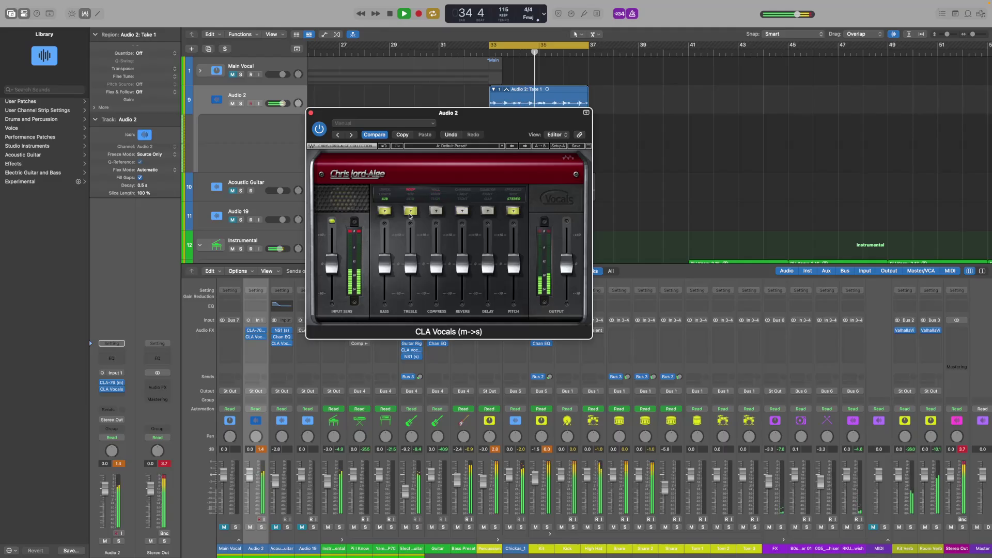
left_click_drag(513, 257, 514, 233)
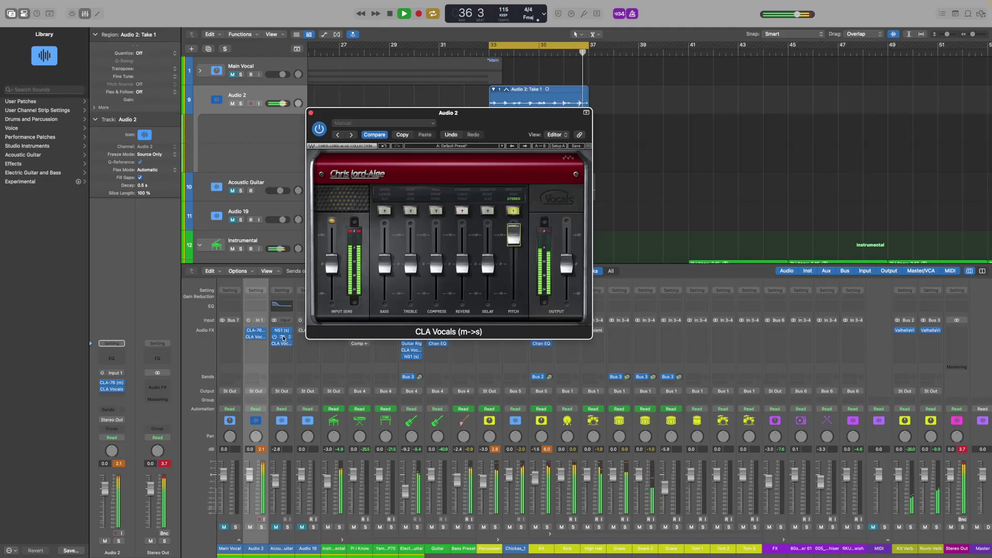
left_click(310, 113)
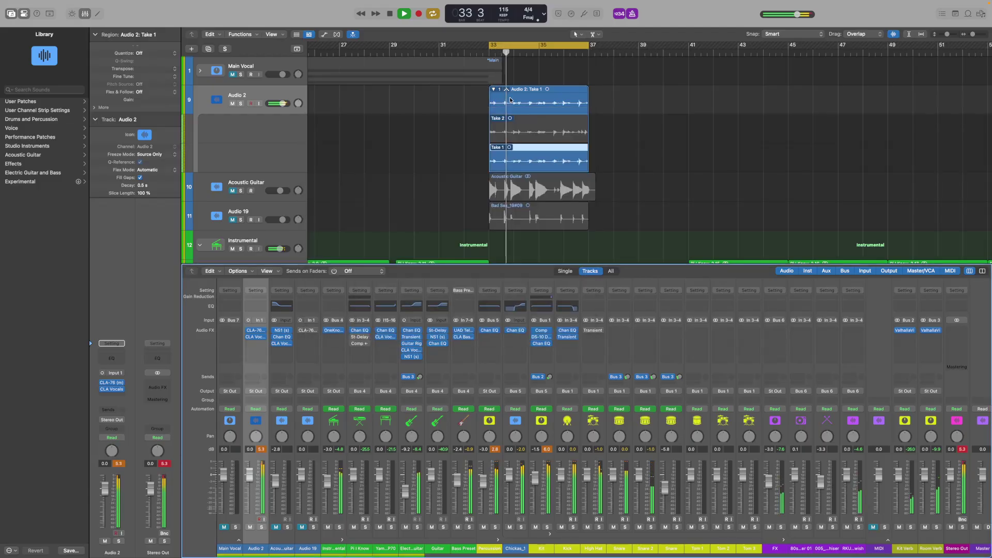
Step: Open the Audio 2 take folder in the audio track editor with flex set to Flex Time - Slicing
right_click(572, 93)
key("Escape")
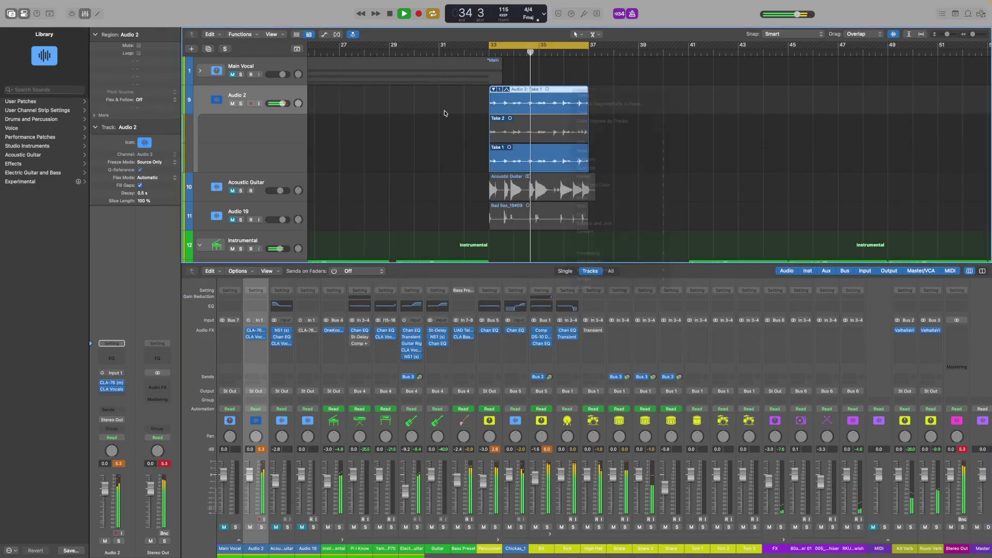
key("e")
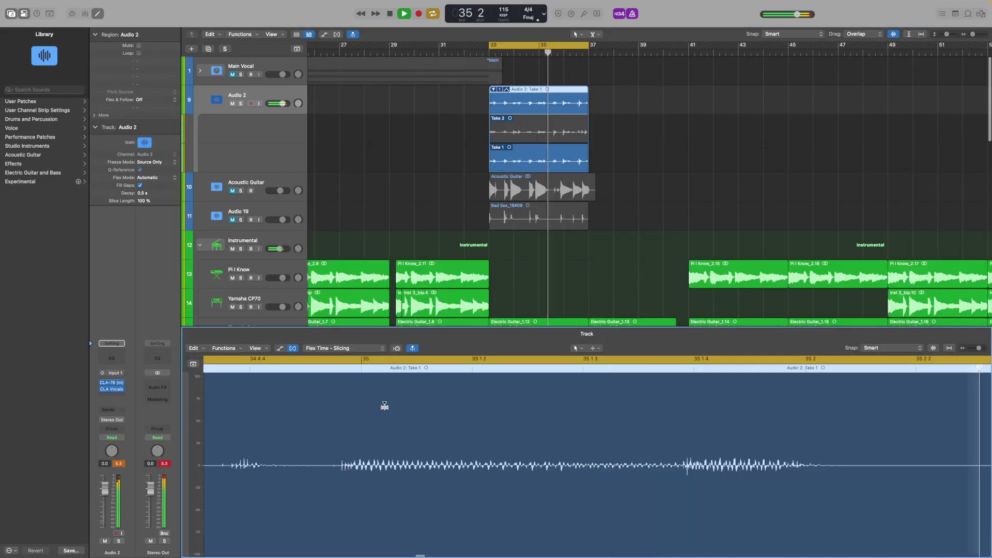
left_click(293, 349)
left_click(292, 349)
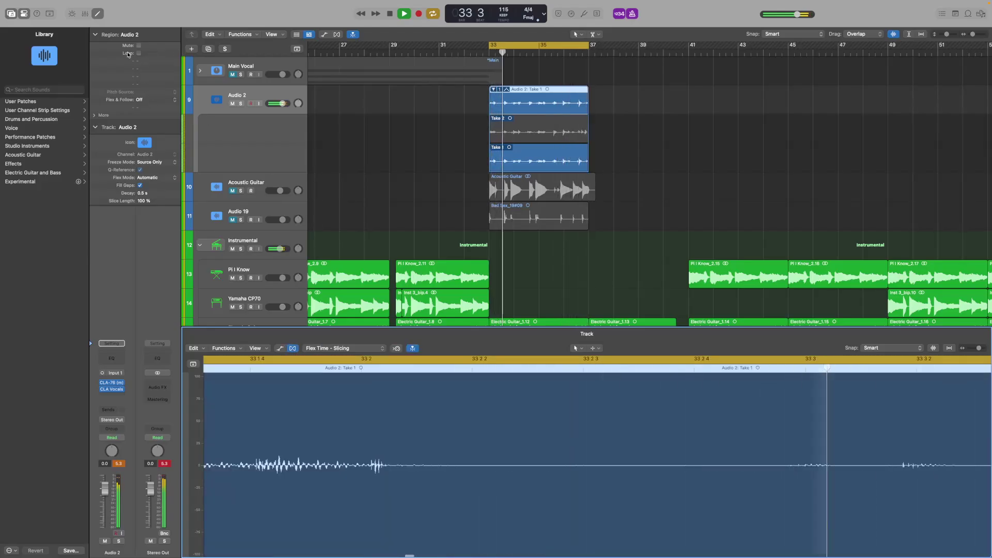
scroll(131, 70, "down", 1)
scroll(129, 63, "up", 1)
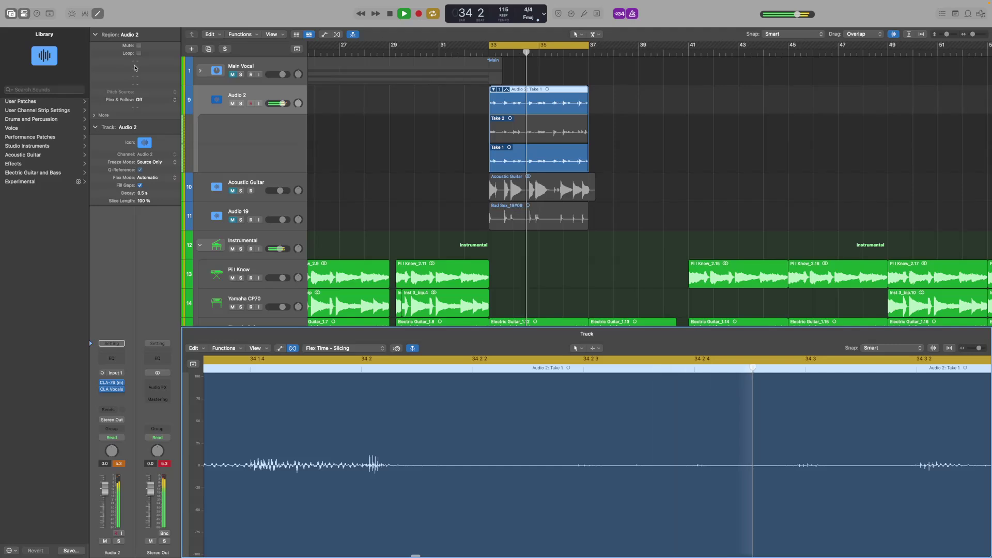
Step: Flatten the Audio 2 take folder to Take 1
left_click(494, 89)
left_click(515, 83)
left_click(494, 89)
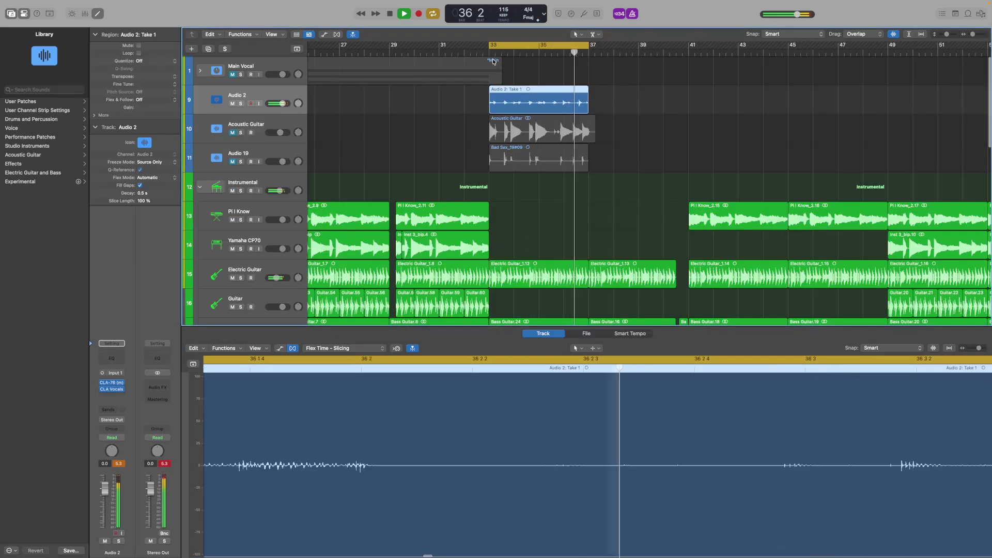
Step: Quantize the flattened Audio 2 region to 1/16 Note
left_click(512, 100)
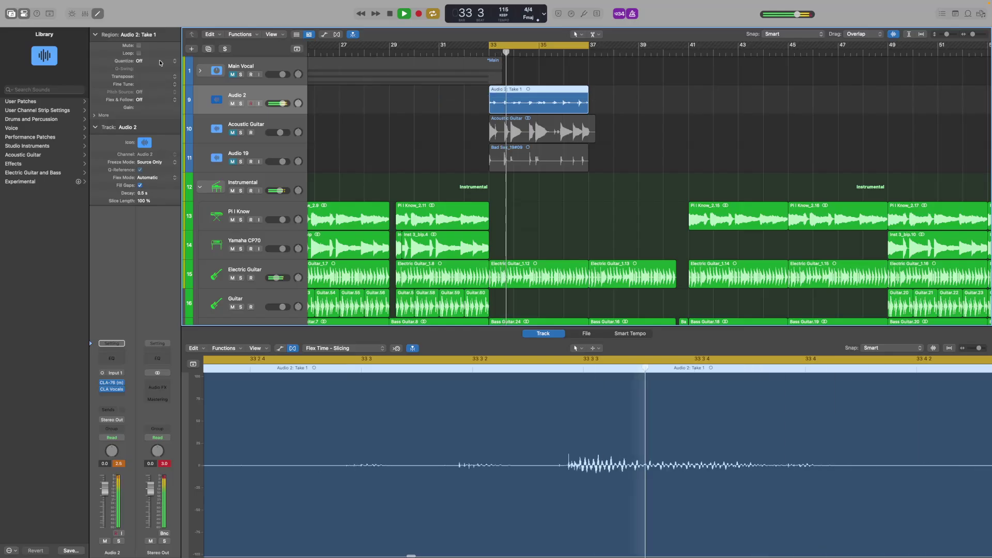
left_click(142, 60)
left_click(162, 109)
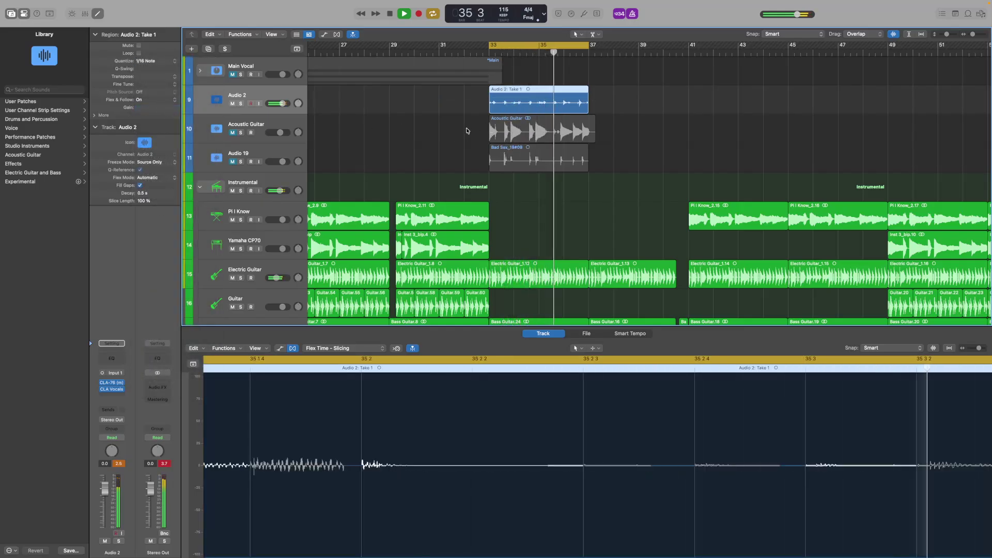
Step: Examine the Audio 2 region's waveform and timing against the neighbouring guitar tracks around bars 34 to 36 during playback
key("super+Right")
key("super+Right")
key("super+Right")
key("super+Right")
key("super+Right")
key("super+Right")
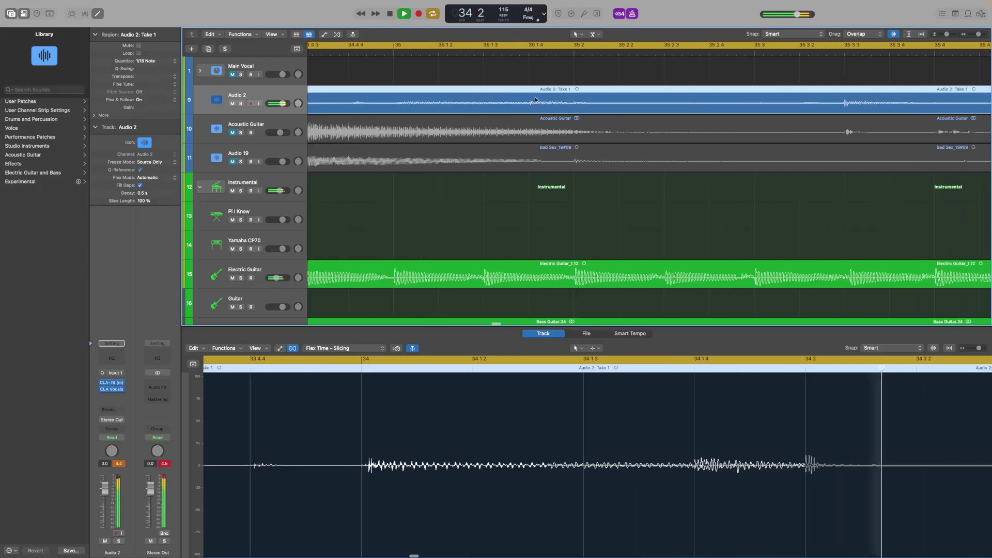
scroll(527, 98, "down", 5)
scroll(531, 108, "up", 3)
scroll(532, 109, "up", 4)
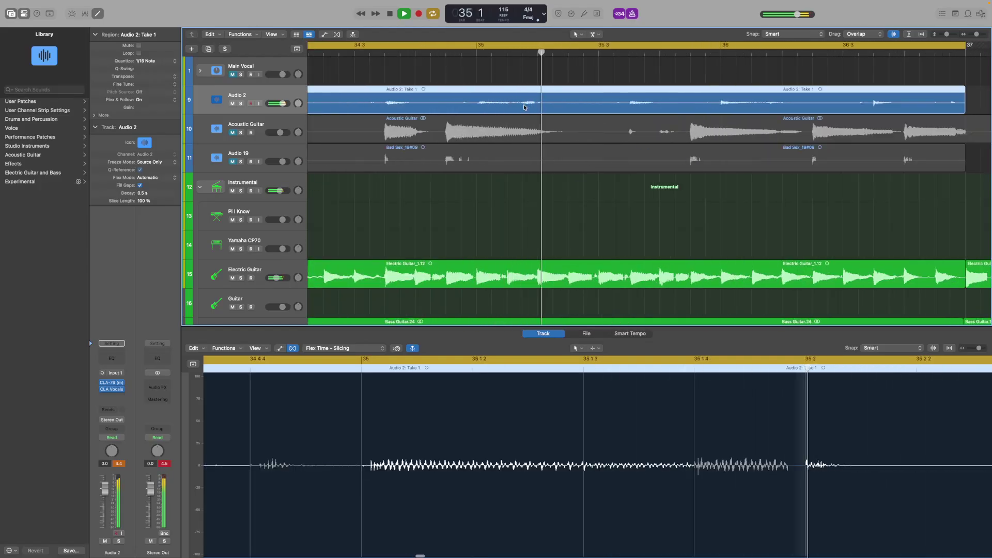
scroll(496, 94, "down", 3)
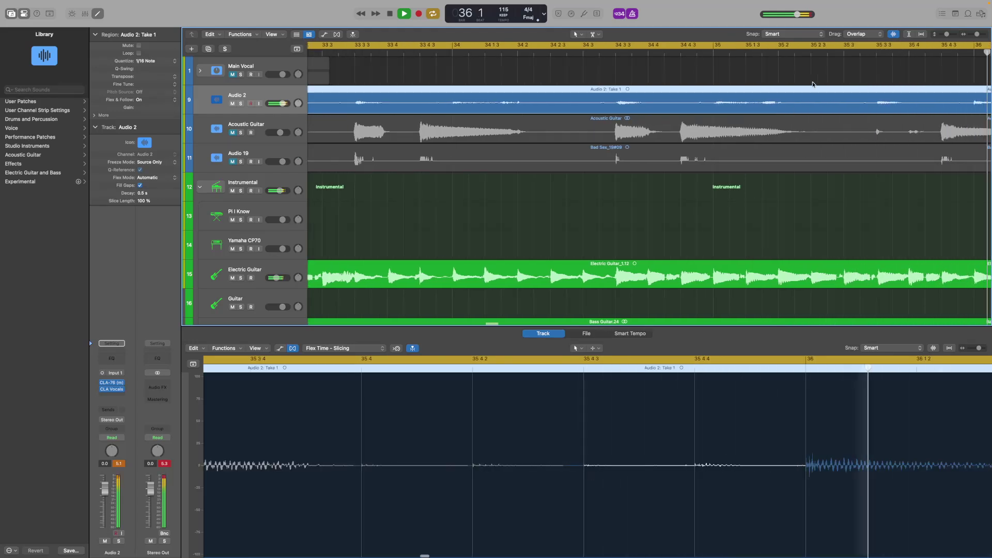
left_click(666, 52)
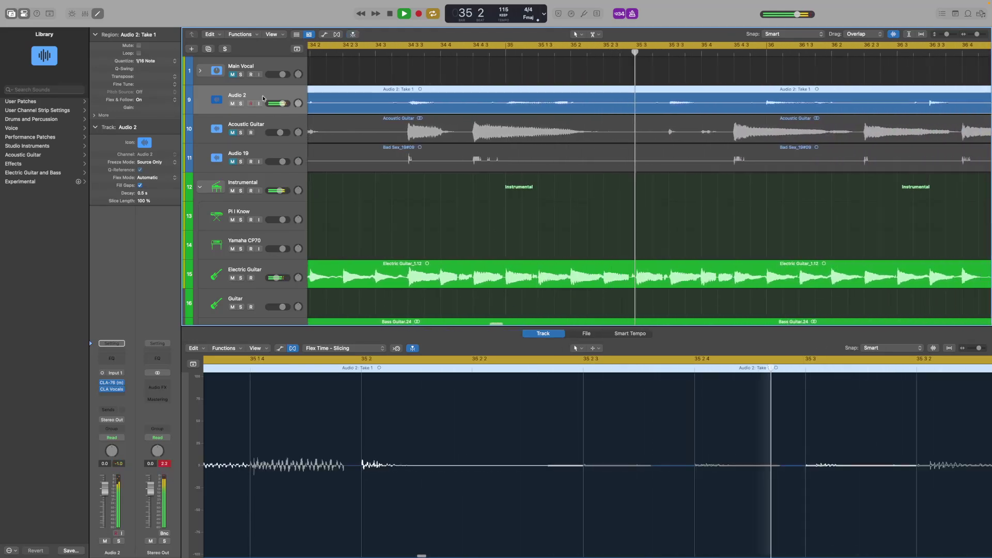
Step: Solo the Audio 2 track and listen to its take from bar 33
key("space")
left_click(241, 104)
scroll(533, 99, "left", 10)
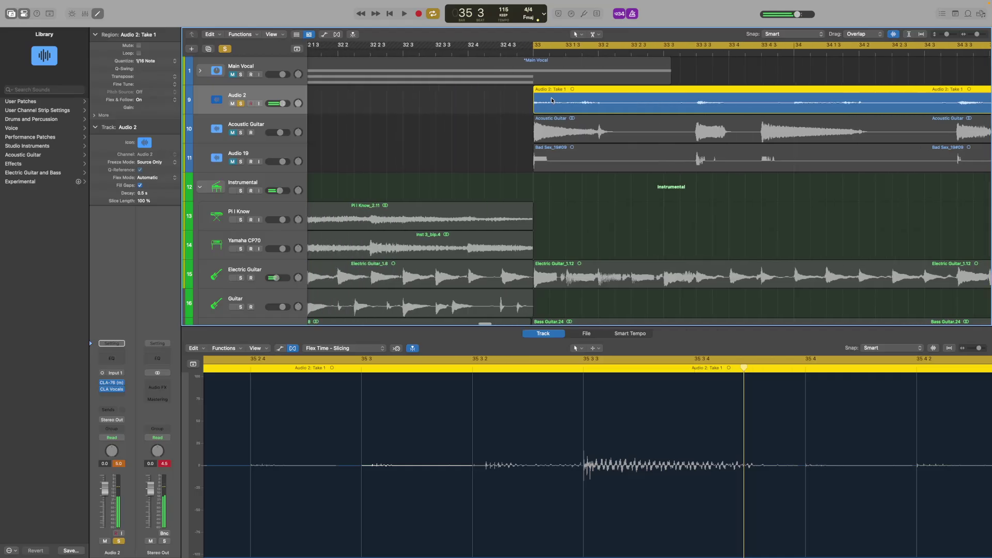
key("space")
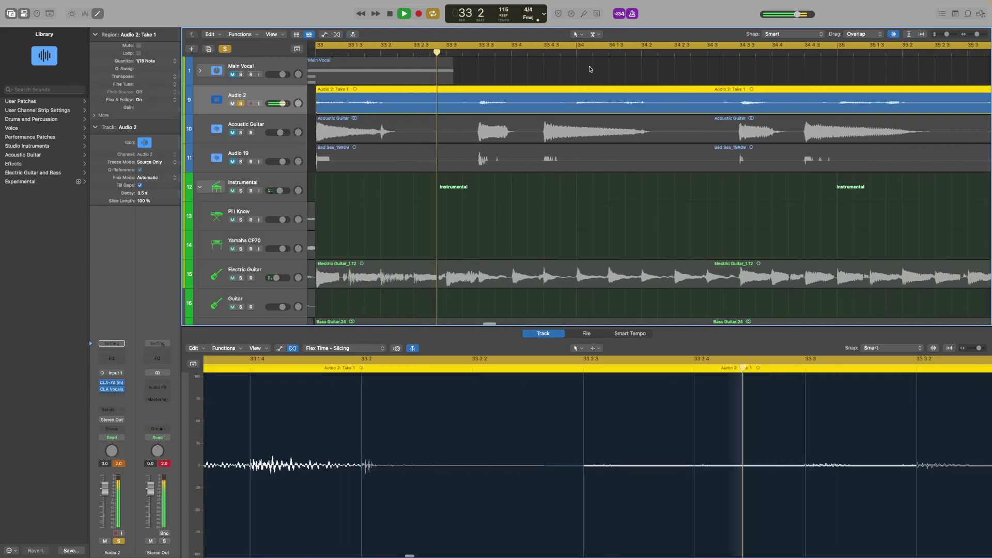
left_click(514, 47)
key("space")
Step: Show the mixer and insert Sample Delay and Stereo Delay effects on the Audio 2 channel
left_click(85, 14)
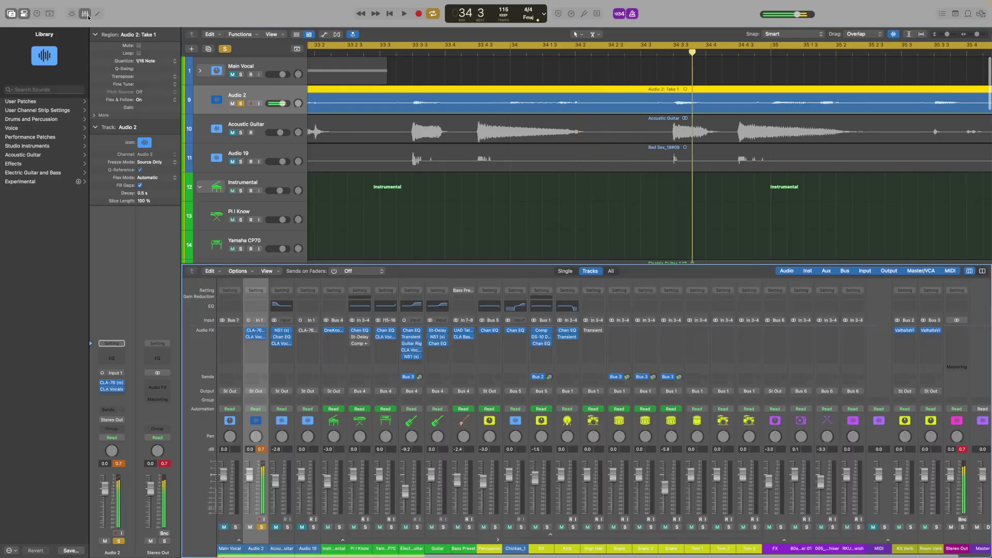
left_click(248, 340)
mouse_move(266, 427)
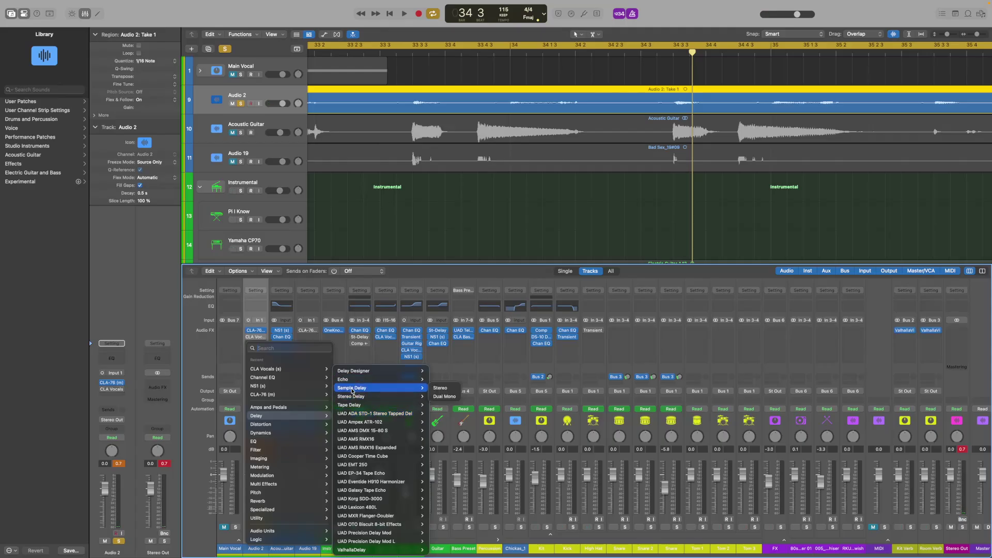
left_click(354, 388)
left_click(256, 350)
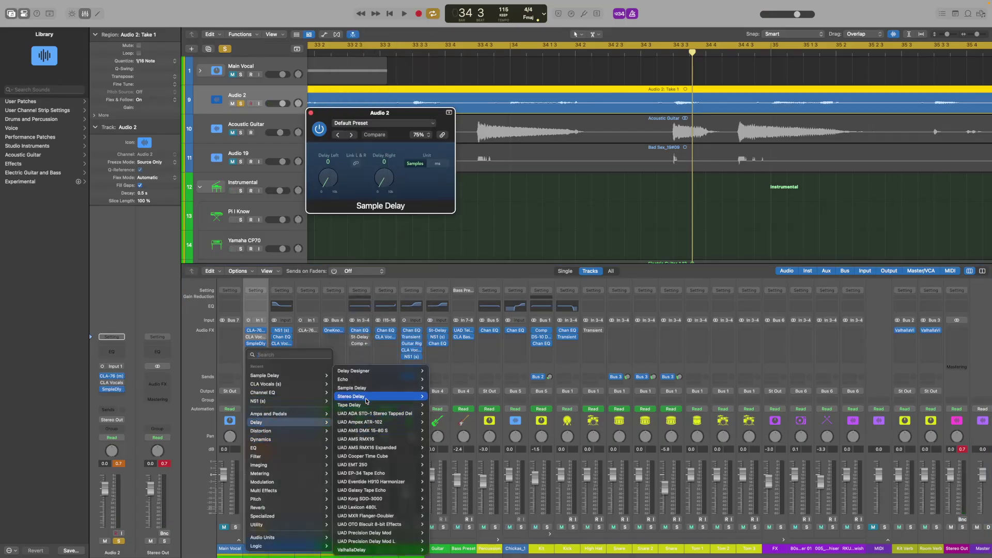
key("Escape")
left_click(264, 351)
left_click(257, 350)
key("Escape")
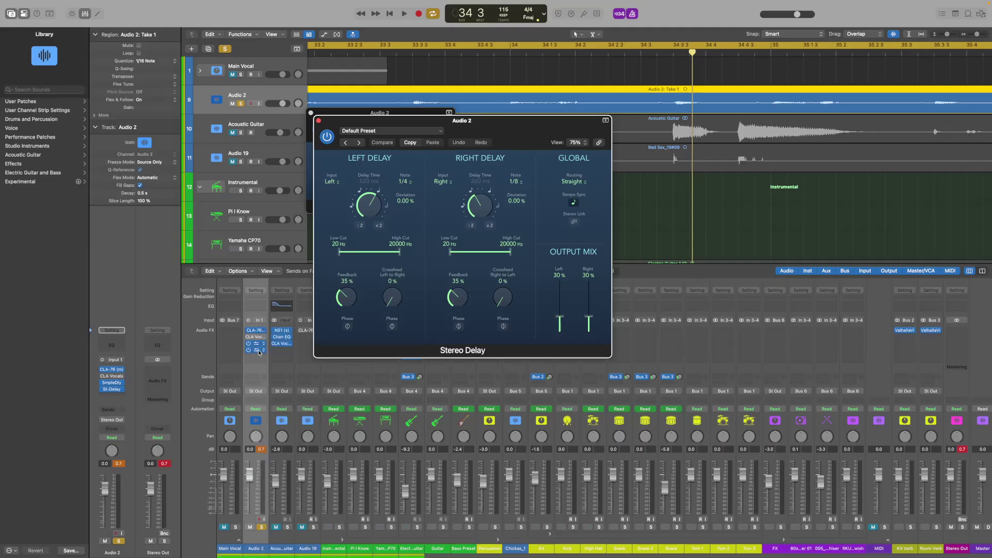
Step: Remove Sample Delay from Audio 2, and audition the Widener Bus preset in its Stereo Delay
left_click(381, 133)
left_click(363, 303)
key("space")
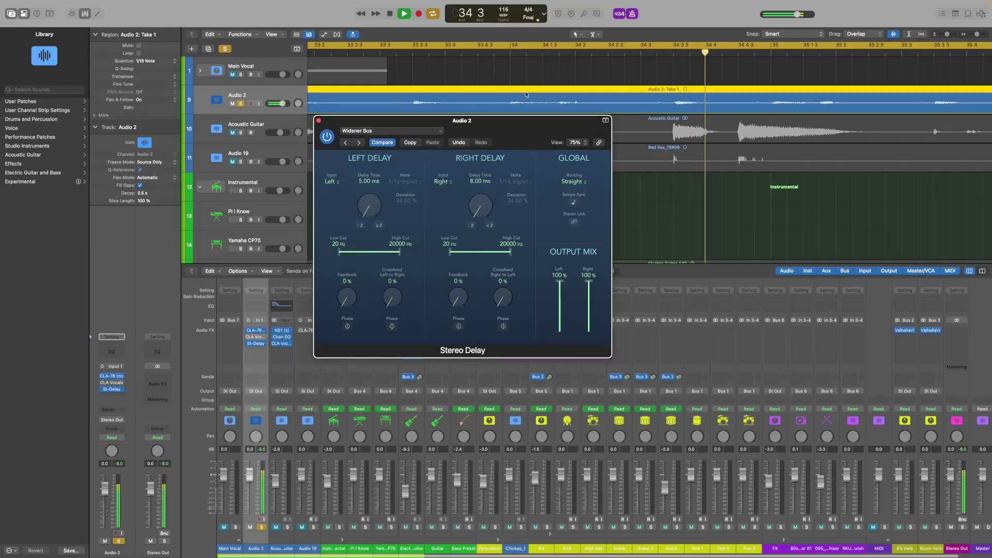
left_click_drag(319, 123, 381, 135)
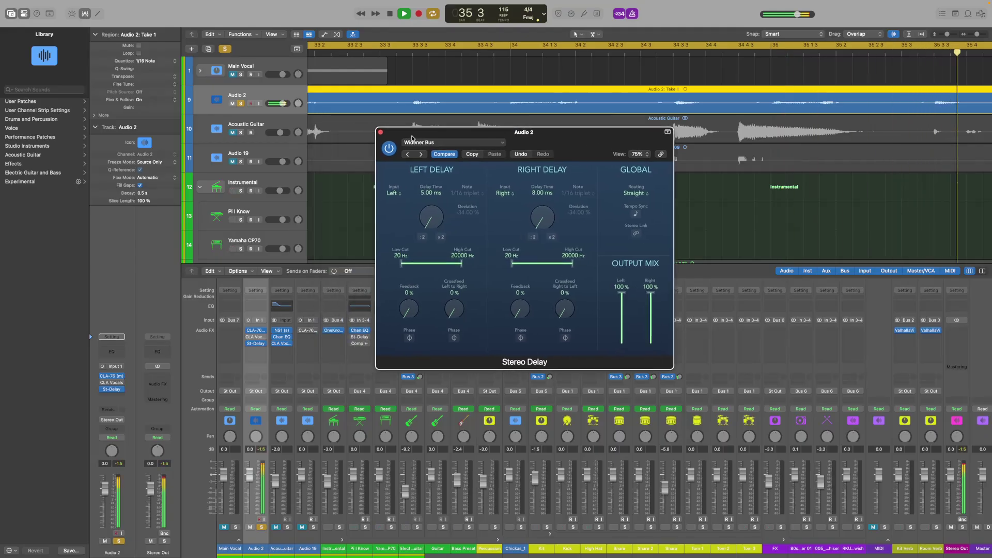
left_click(381, 133)
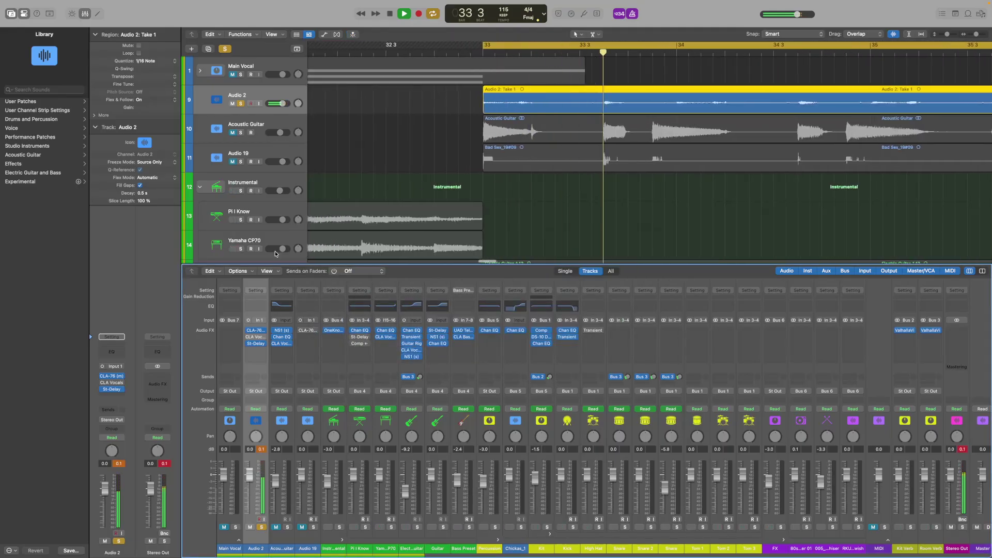
scroll(329, 202, "down", 4)
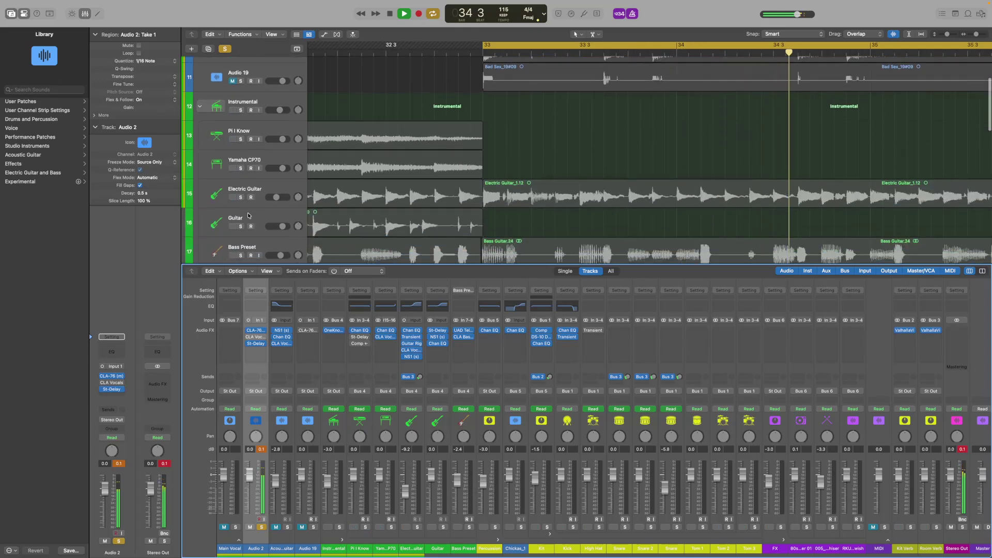
left_click(240, 197)
scroll(410, 140, "up", 3)
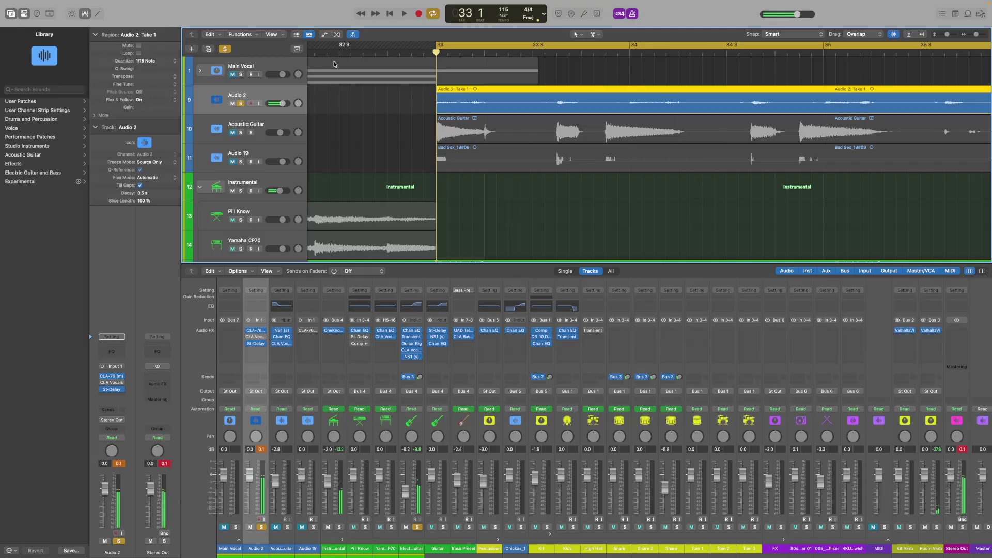
scroll(217, 237, "down", 4)
left_click(241, 191)
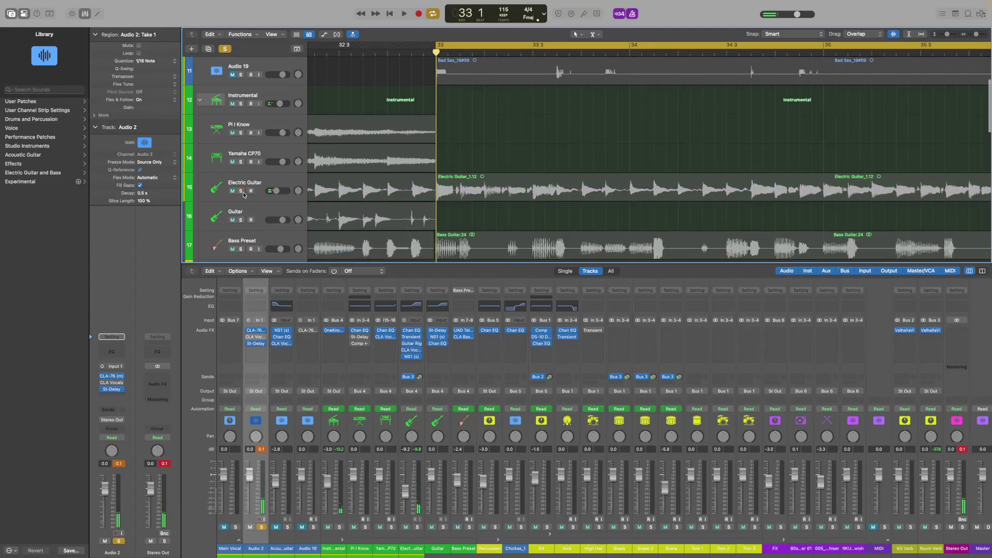
Step: Solo the Bass Preset track together with Audio 2 and check the Audio 2 region around bar 33
left_click(275, 243)
left_click(241, 249)
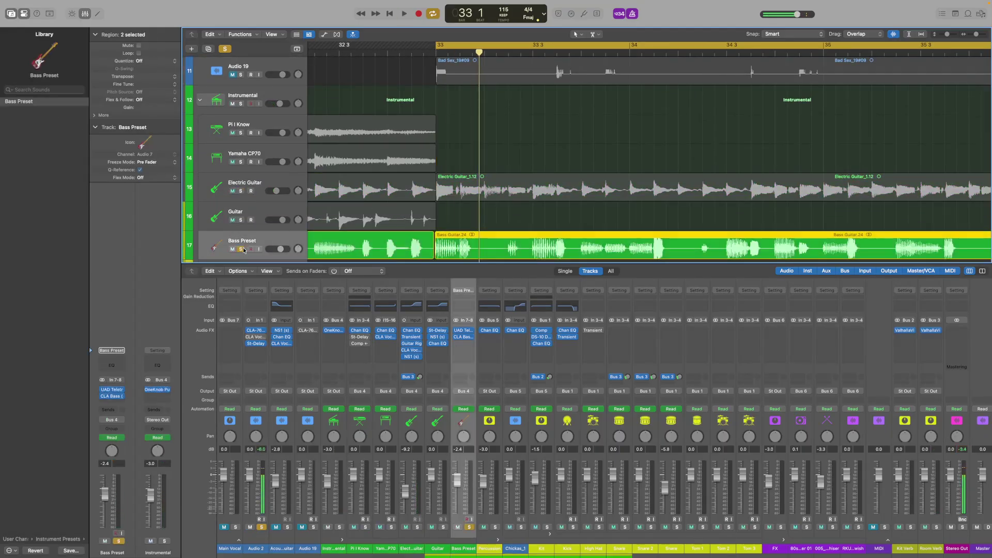
scroll(539, 120, "up", 8)
scroll(539, 120, "up", 6)
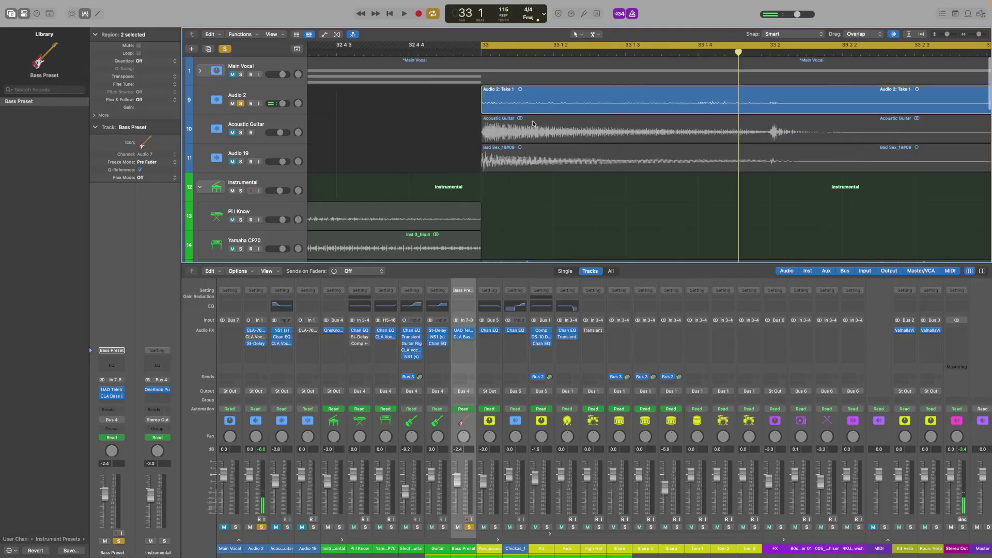
scroll(539, 120, "down", 5)
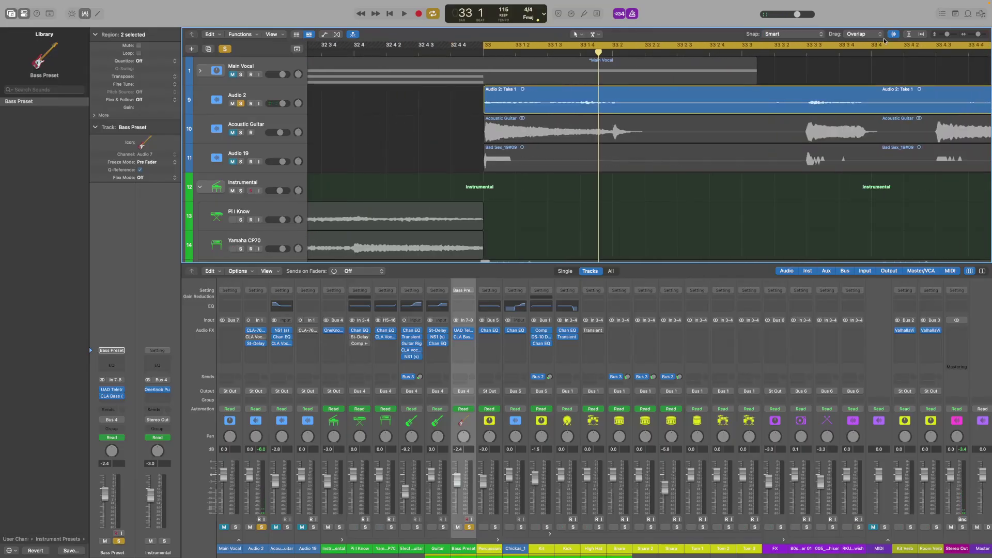
scroll(852, 59, "down", 8)
scroll(852, 59, "down", 4)
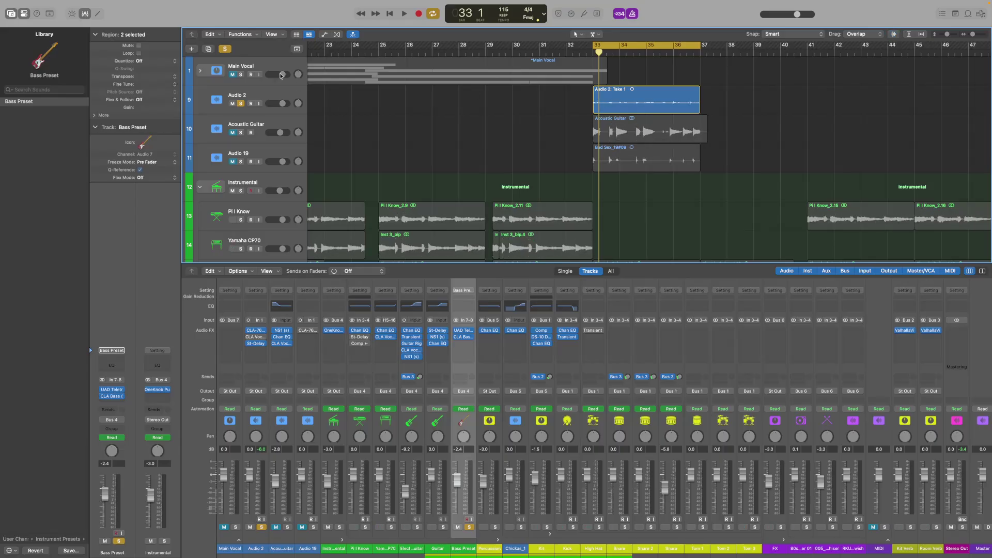
left_click(210, 34)
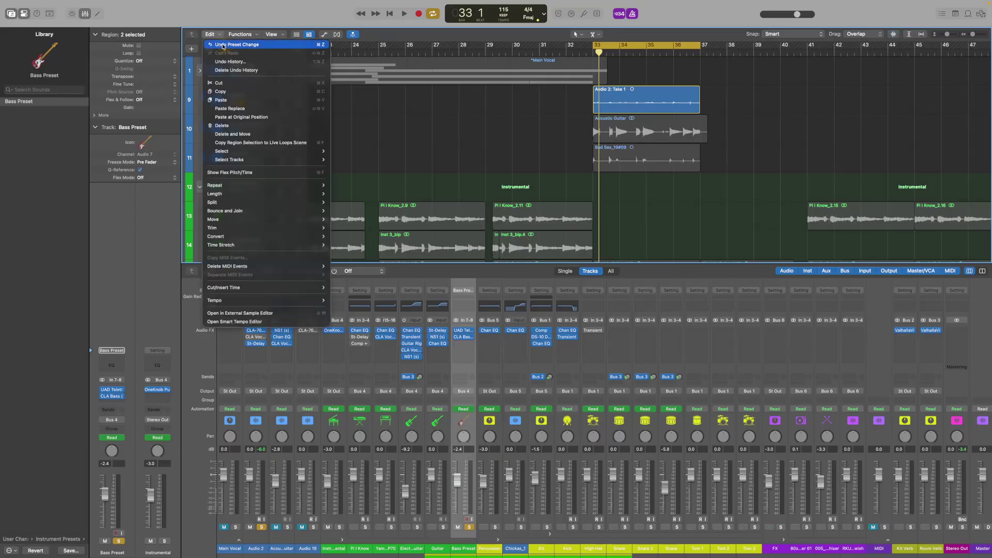
left_click(222, 45)
right_click(628, 105)
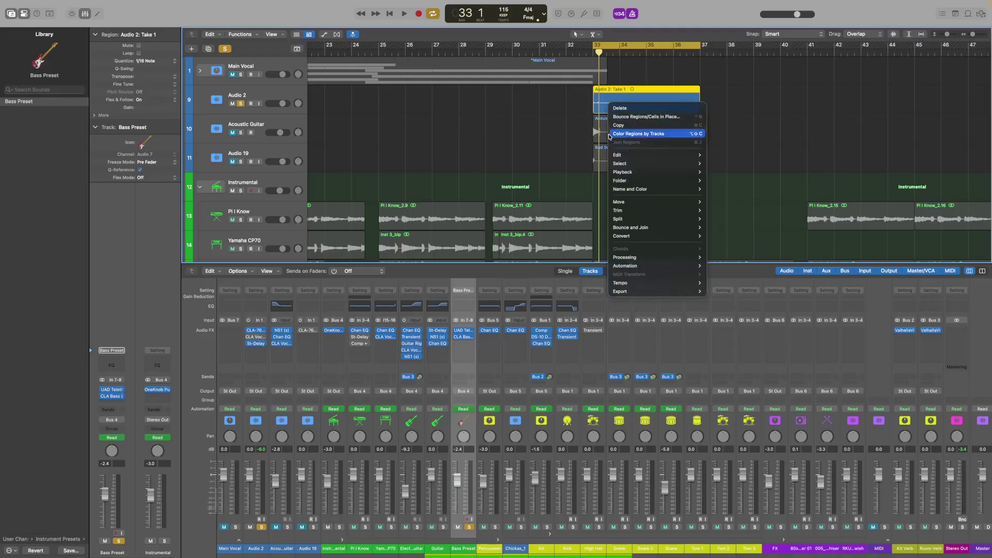
left_click(254, 104)
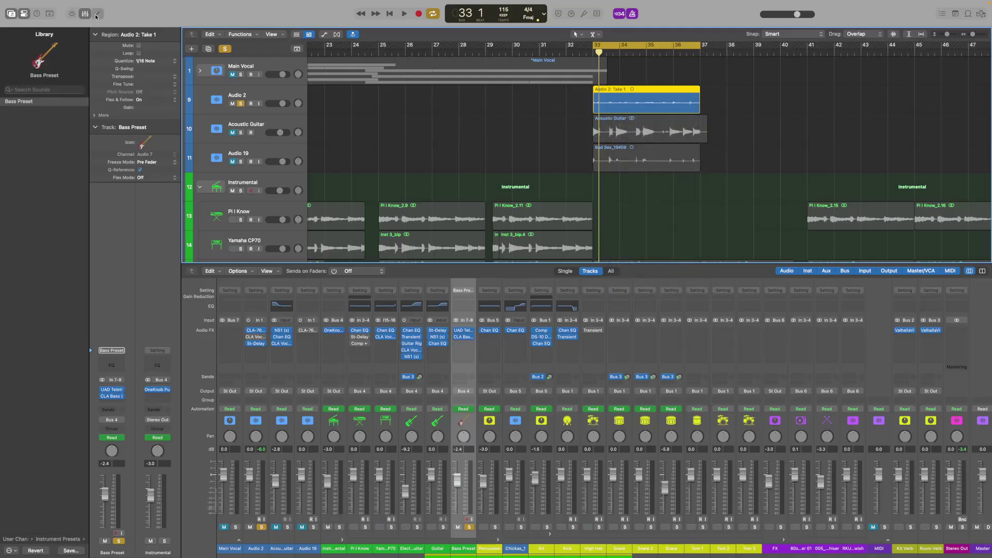
Step: Show the Audio 2 take in the audio editor without flex, and raise its region gain to +10.3 dB with the Gain Tool
left_click(96, 15)
left_click(293, 348)
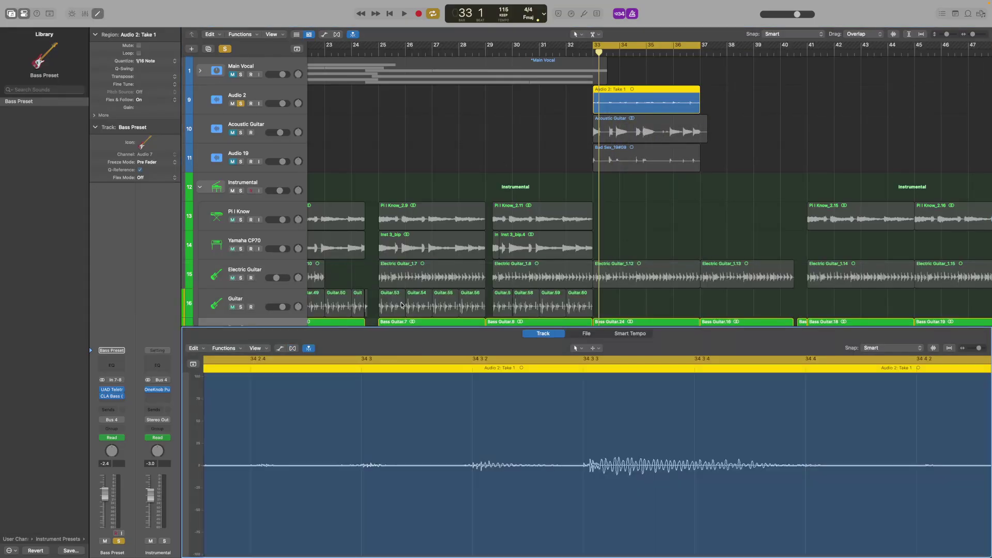
left_click(600, 35)
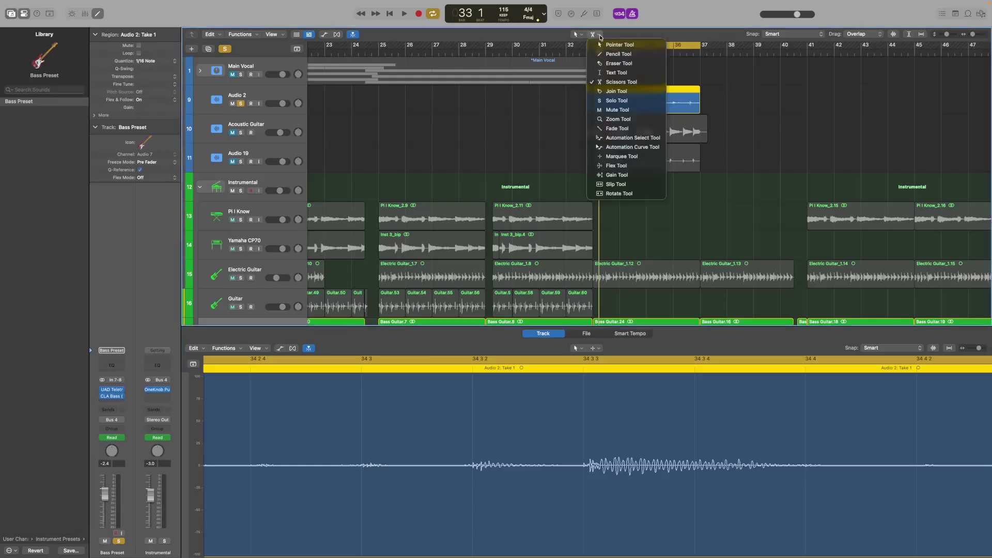
left_click(628, 184)
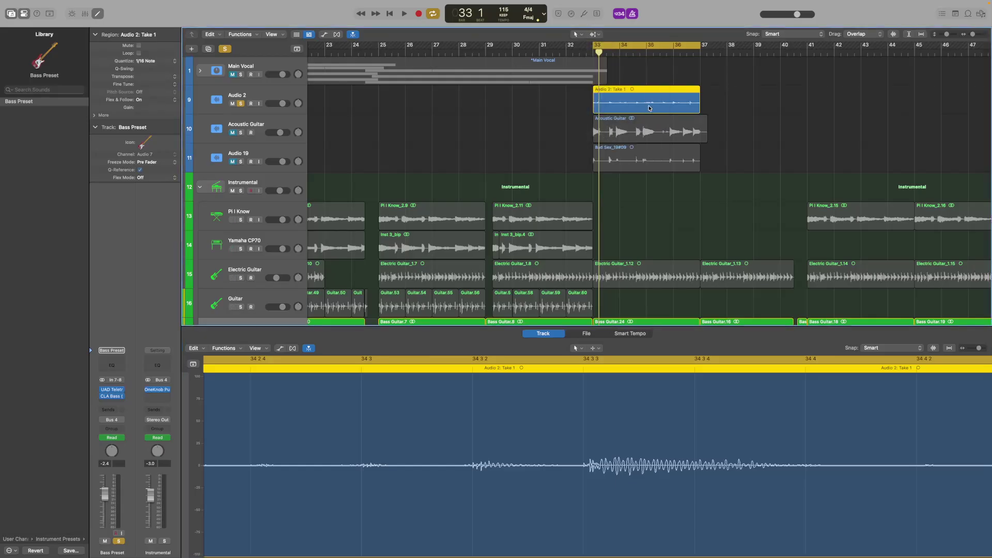
left_click_drag(648, 105, 649, 76)
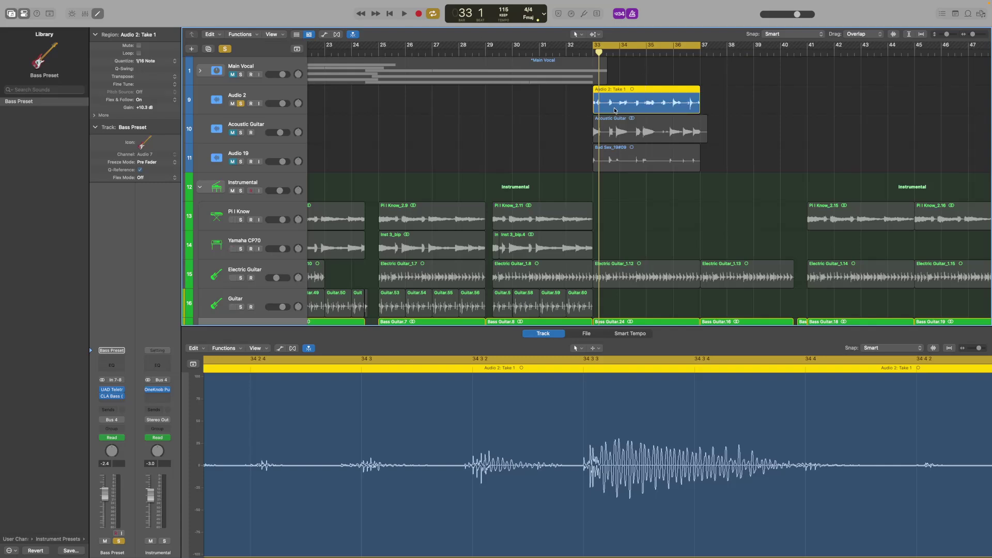
Step: Place the playhead at bar 33 and turn flex on for the Audio 2 take in the audio editor
left_click(590, 106)
left_click(595, 98)
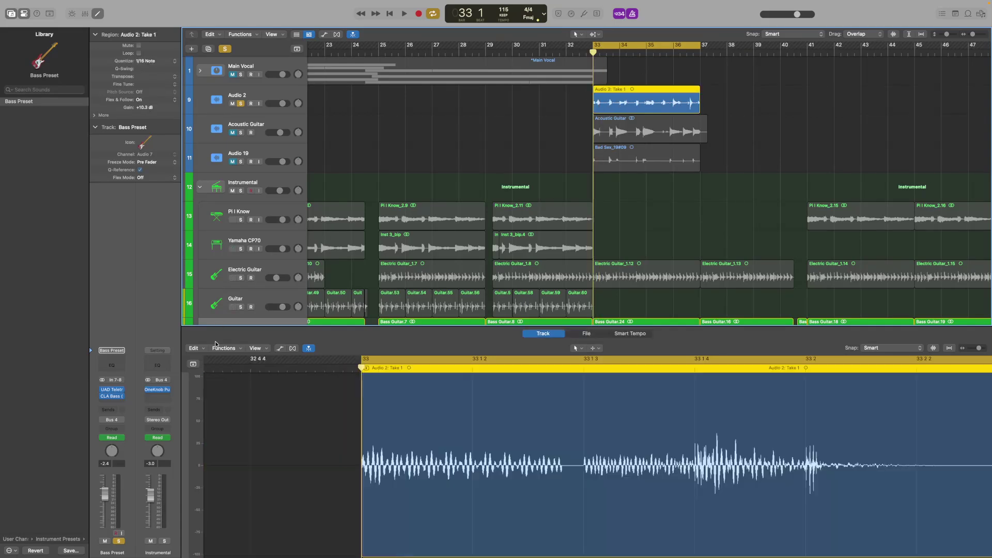
left_click(292, 348)
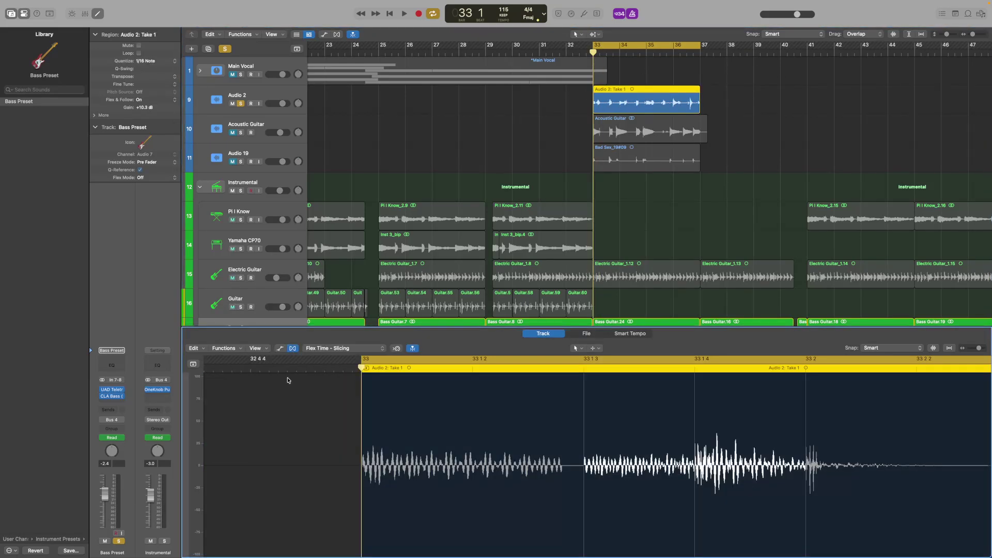
Step: Try quantizing the Audio 2 region to 1/8 Note during playback, and set it back to 1/16 Note
left_click(150, 61)
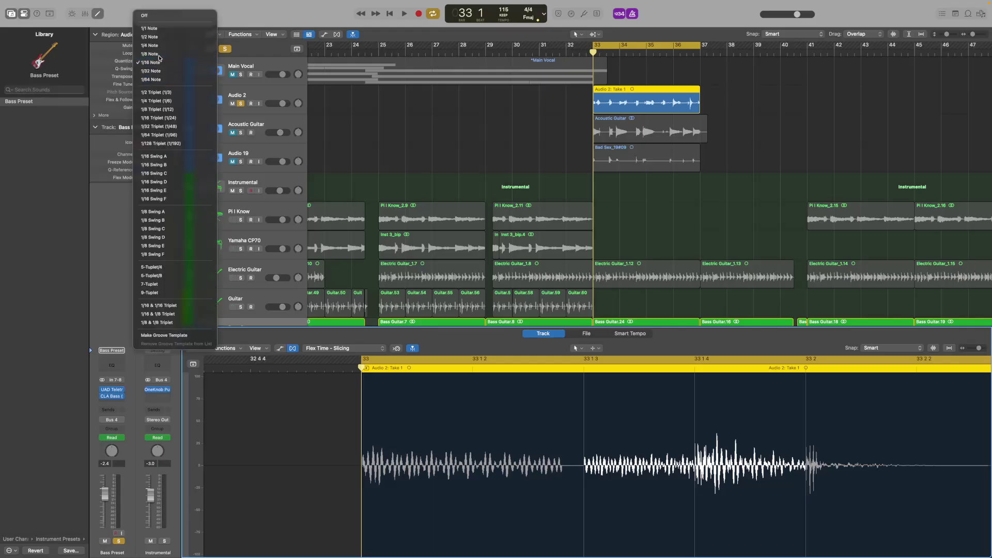
left_click(155, 54)
left_click(162, 62)
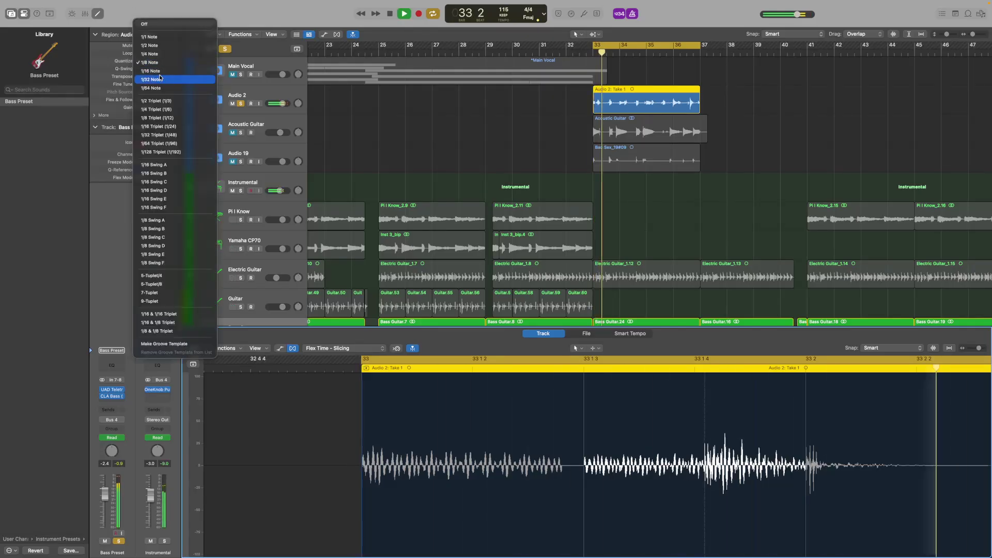
left_click(286, 105)
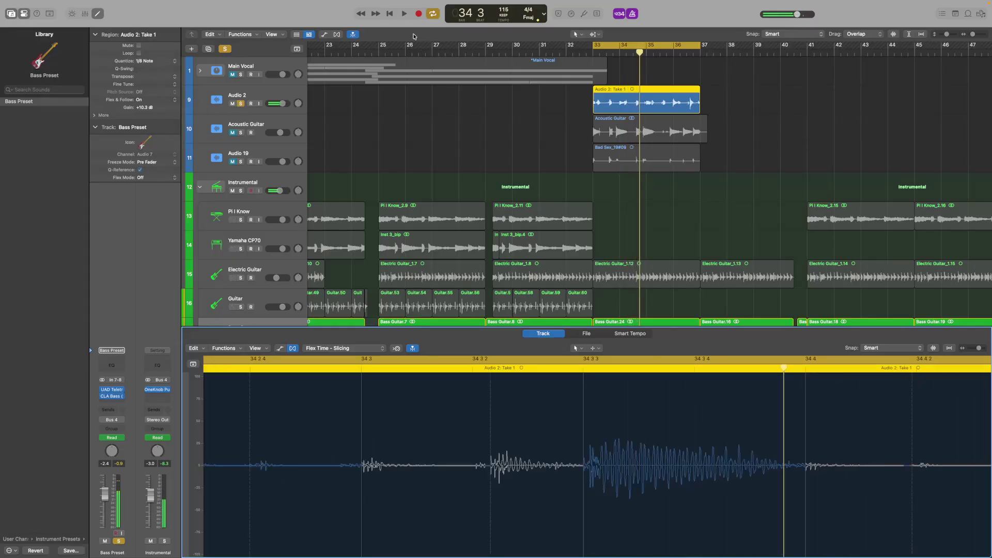
left_click(153, 61)
left_click(157, 72)
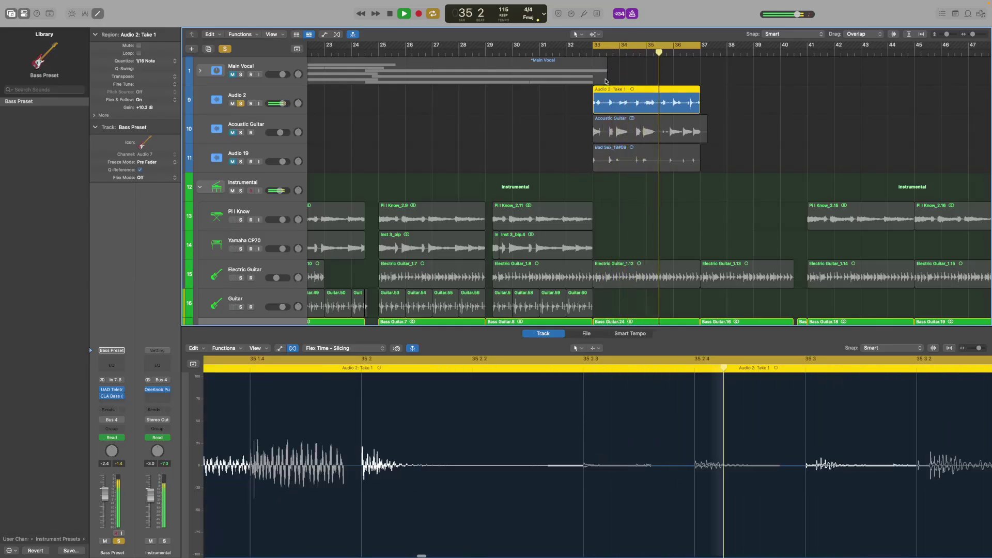
scroll(535, 109, "down", 5)
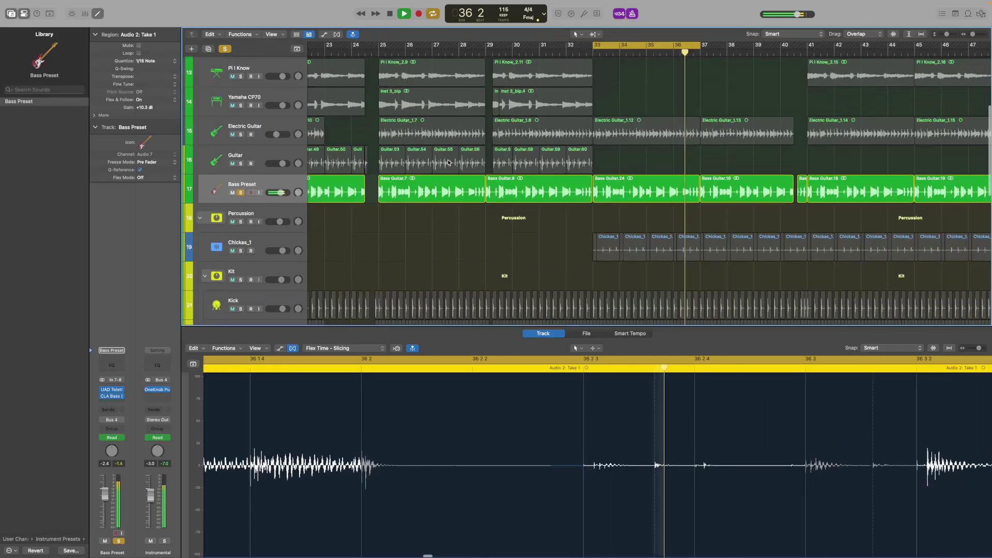
scroll(561, 142, "up", 5)
scroll(559, 141, "up", 10)
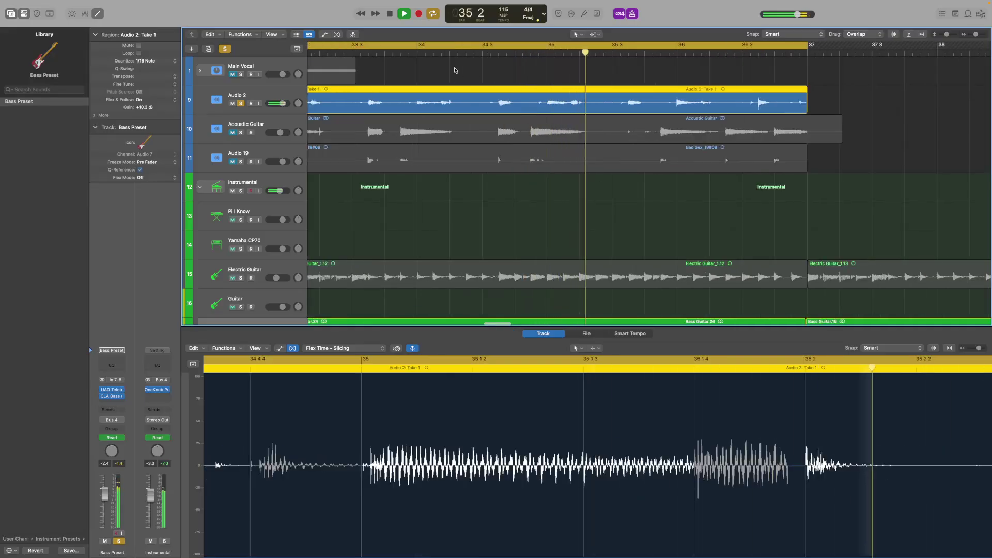
Step: Play the Audio 2 take up close around bars 34 and 35 to check its quantized timing
scroll(508, 53, "up", 5)
left_click(465, 53)
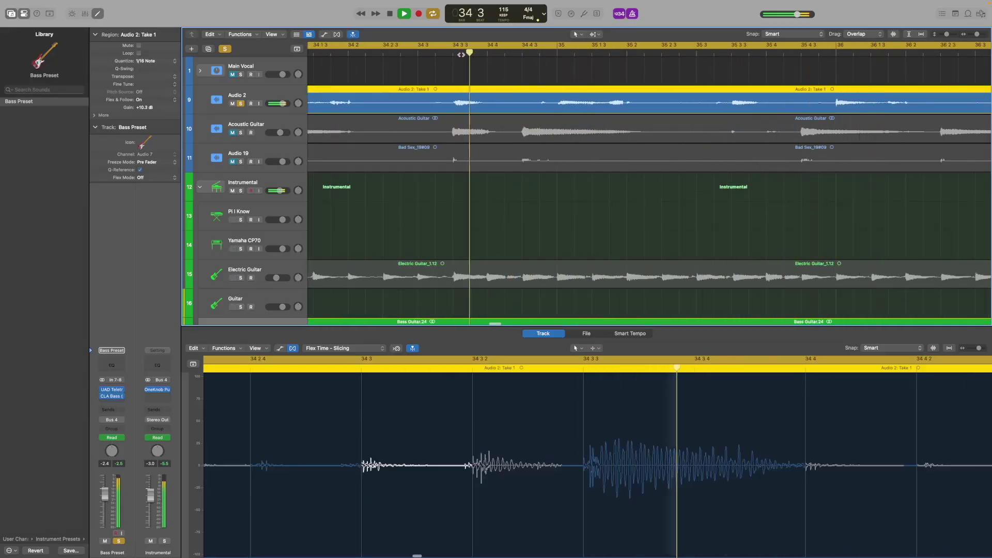
left_click(494, 53)
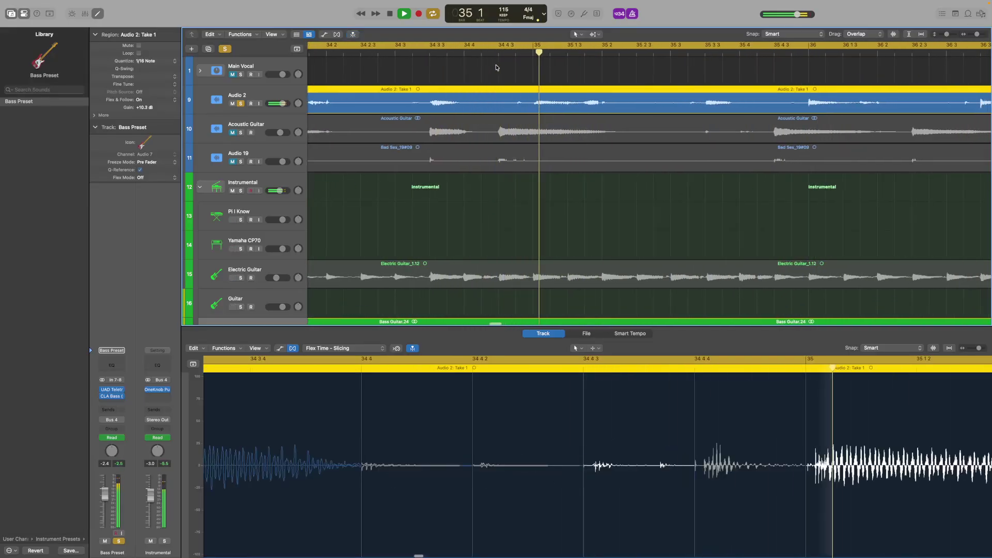
Step: Raise the Audio 2 region's gain to +14.9 dB with the Gain Tool and play it from bar 33
scroll(495, 67, "down", 6)
key("space")
left_click_drag(465, 103, 461, 89)
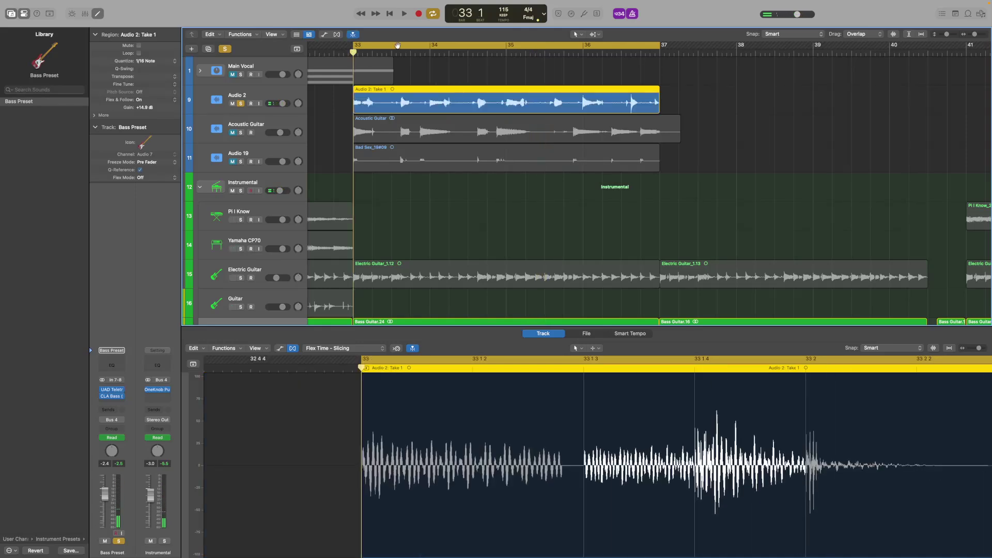
key("space")
Step: Turn flex off and back on for the Audio 2 take in the audio editor
right_click(412, 100)
left_click(332, 112)
left_click(155, 60)
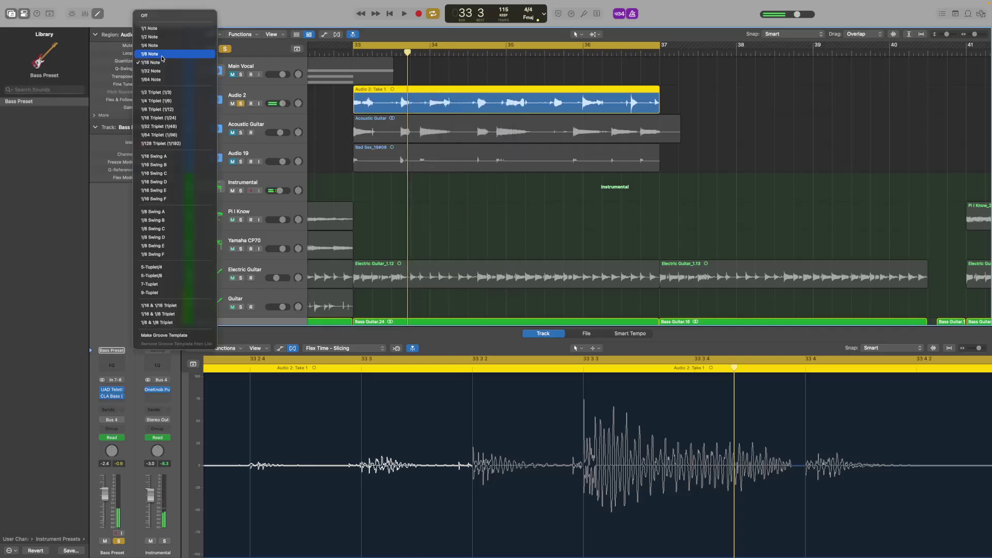
left_click(344, 108)
left_click(294, 348)
left_click(294, 349)
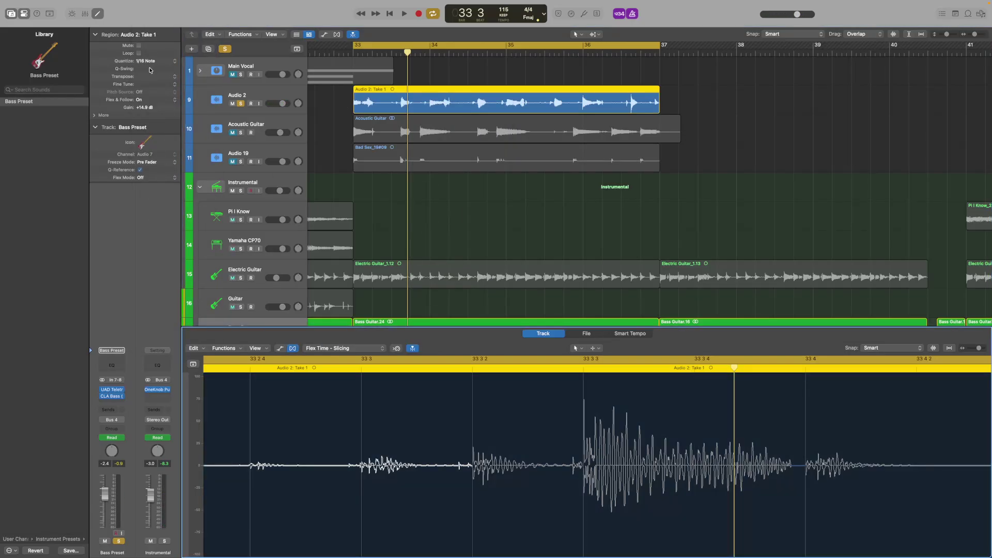
Step: Switch the Audio 2 region's quantize to 1/8 Note, return it to 1/16 Note, and play the result
left_click(149, 61)
left_click(156, 55)
left_click(154, 62)
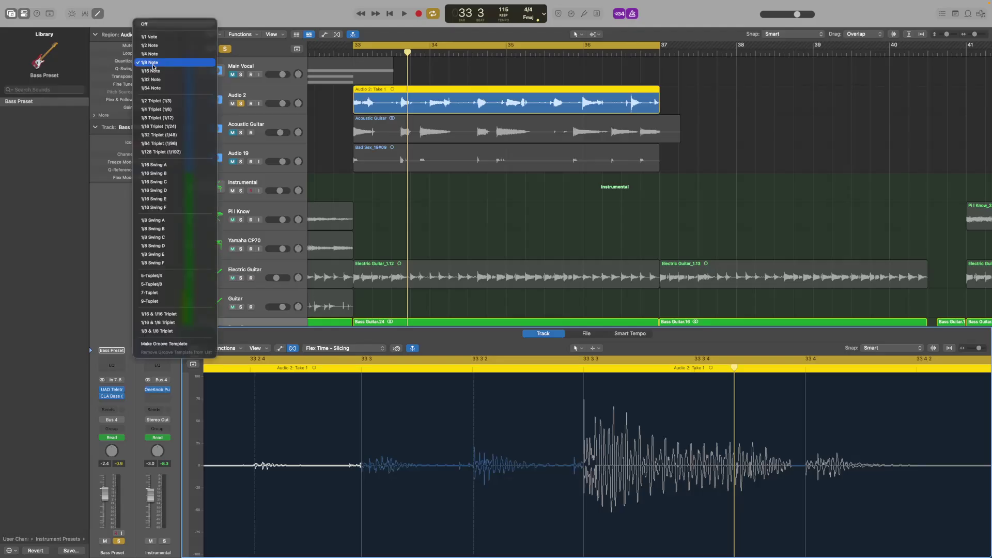
left_click(157, 71)
key("space")
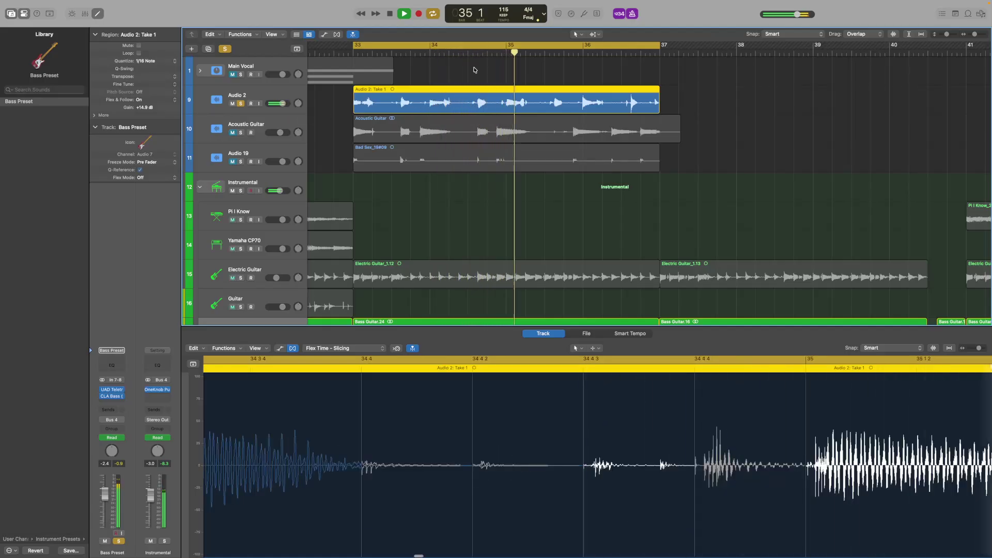
key("space")
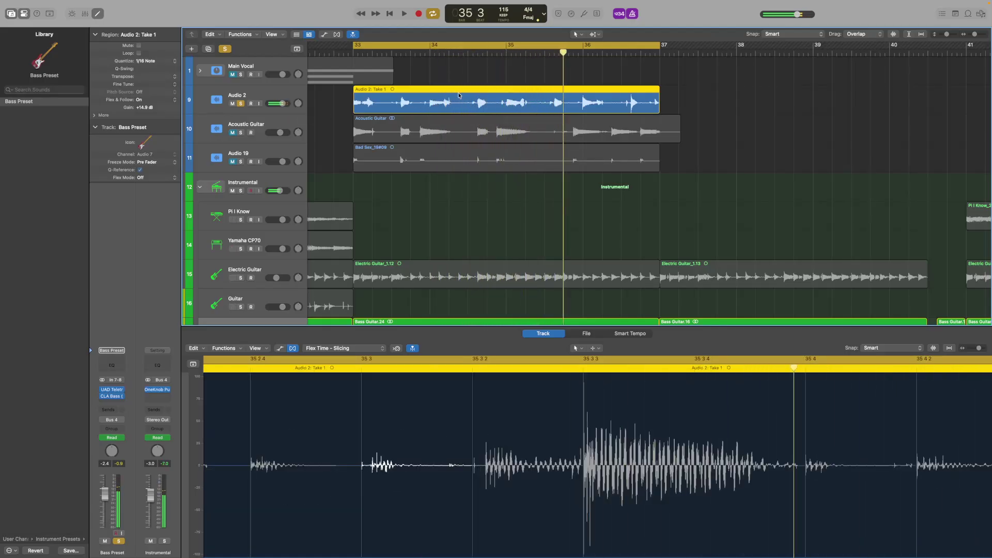
Step: Delete the Take 1 region from the Audio 2 track
right_click(475, 88)
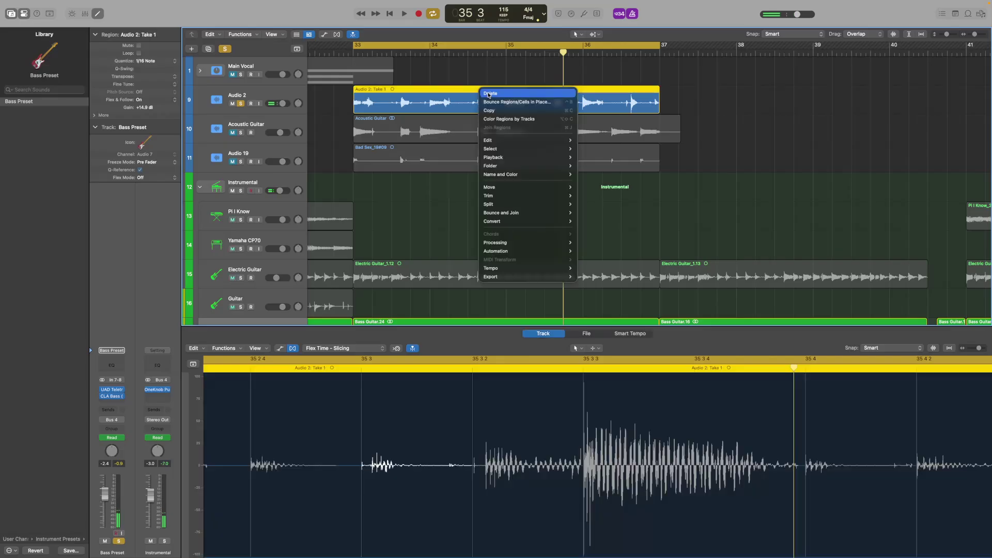
left_click(489, 122)
left_click(566, 202)
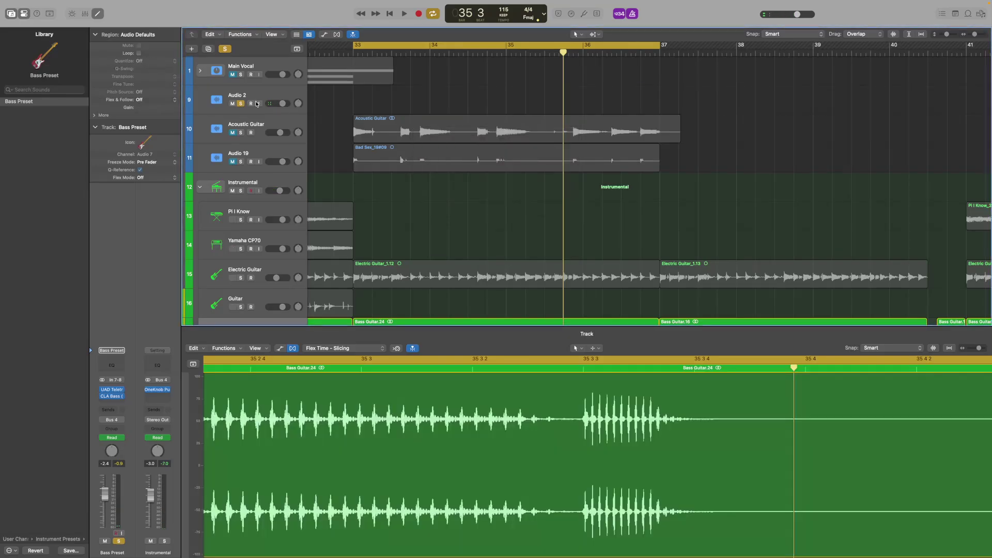
Step: Arm Audio 2, record new takes over the bars 33 to 37 cycle, stop recording, and disarm the track
key("Return")
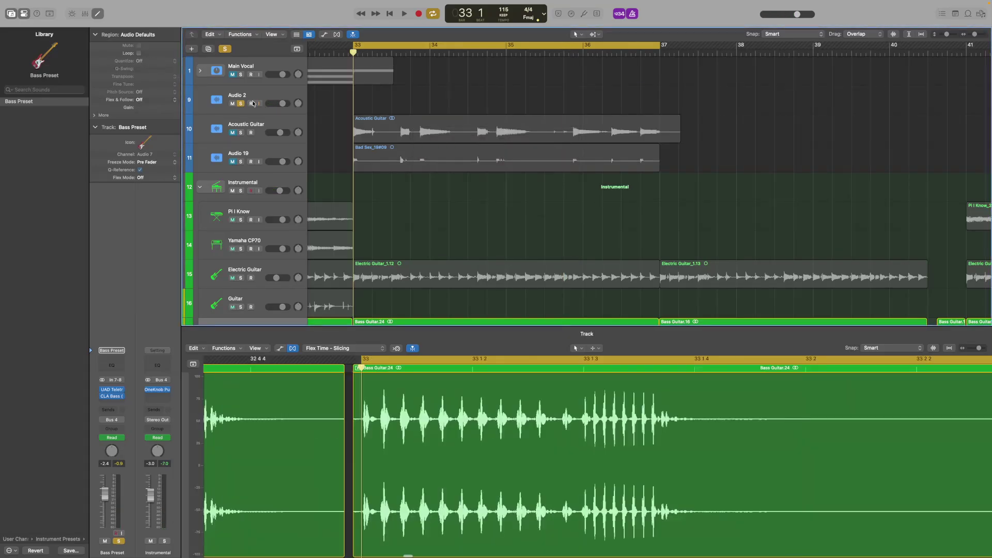
left_click(251, 101)
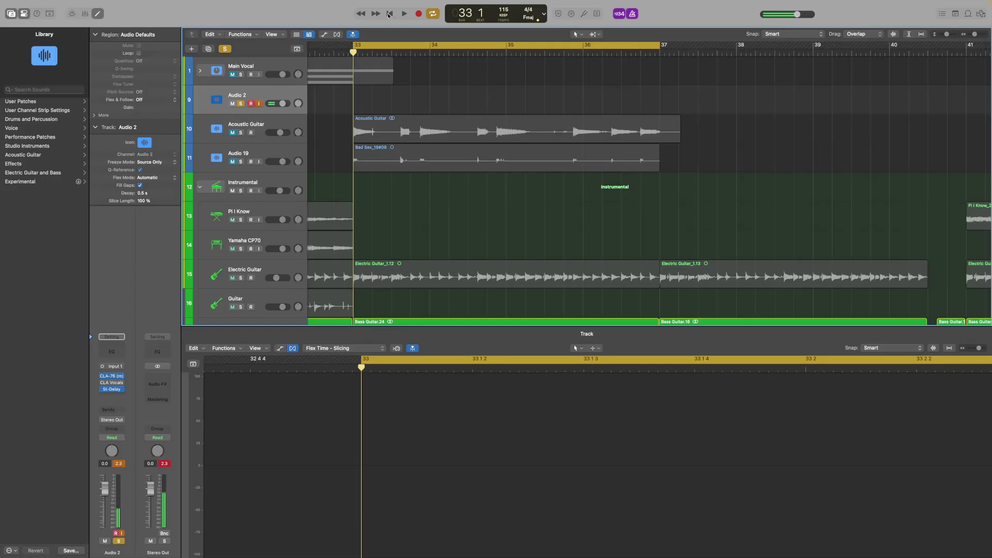
left_click(423, 16)
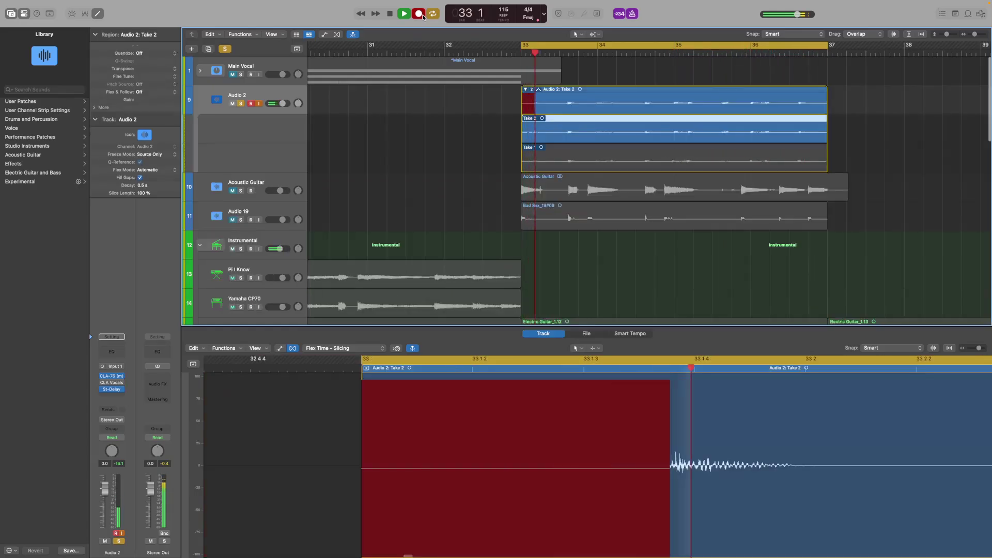
key("space")
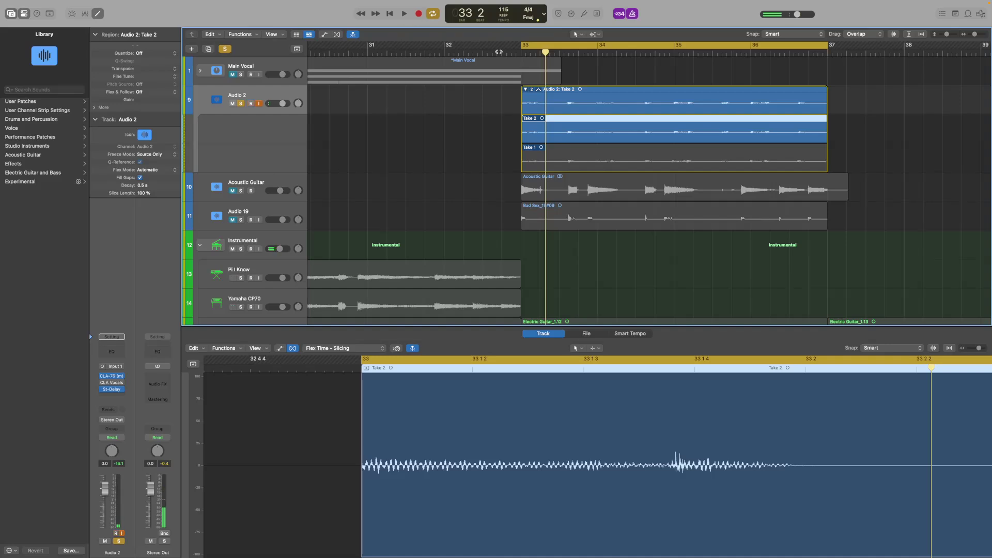
left_click(251, 103)
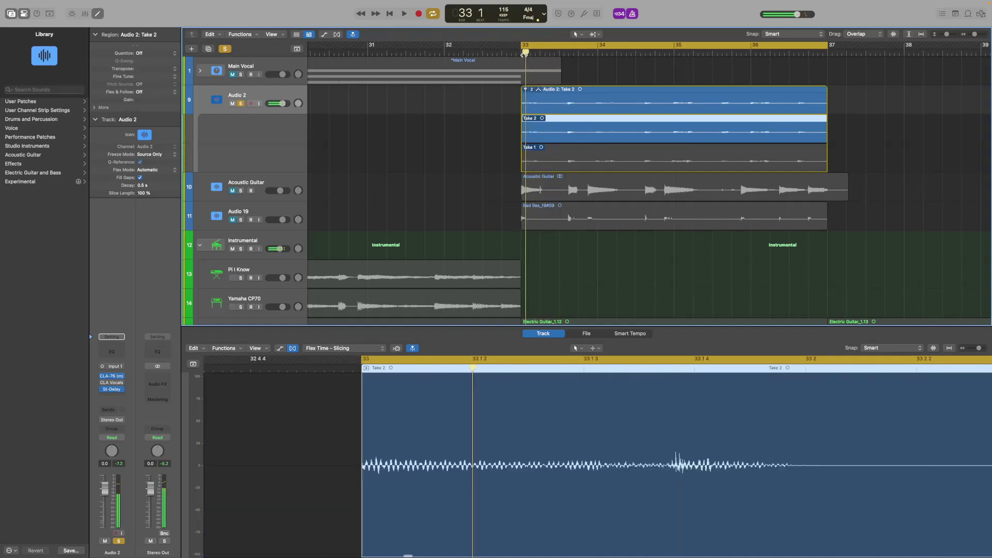
Step: Select the new Audio 2 take folder and try toggling flex for it in the audio editor
left_click(590, 92)
left_click(485, 150)
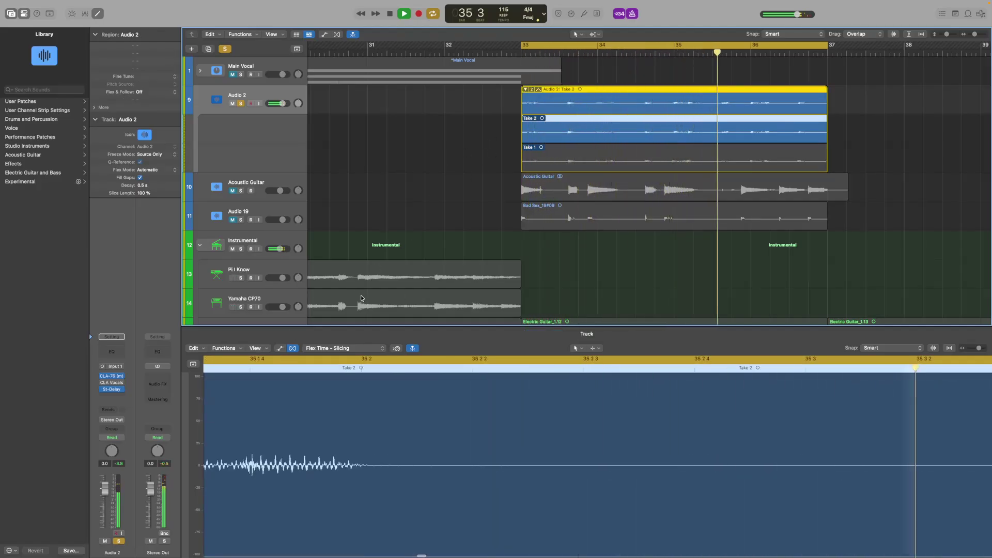
left_click(292, 348)
left_click(293, 348)
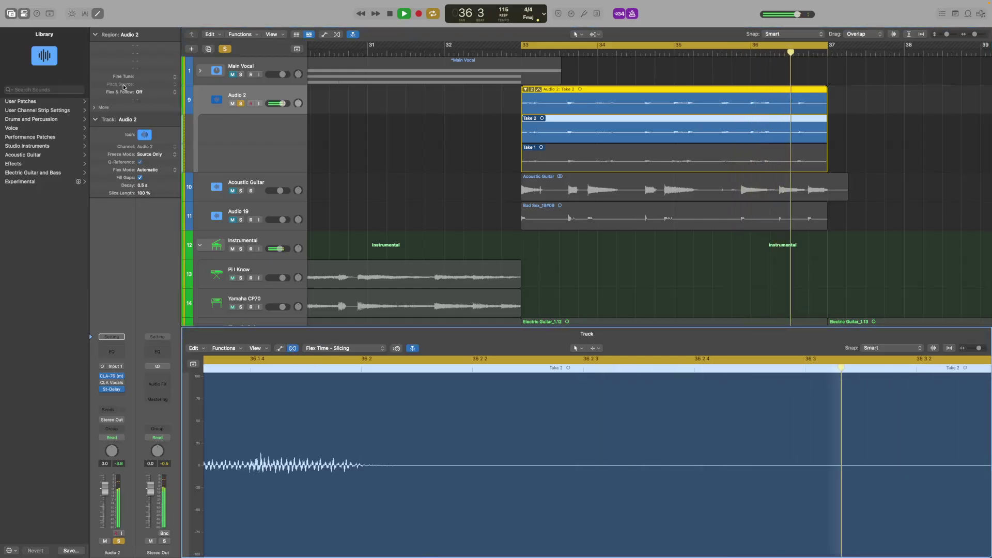
Step: Flatten the Audio 2 take folder into a single region, keeping Take 2
left_click(529, 90)
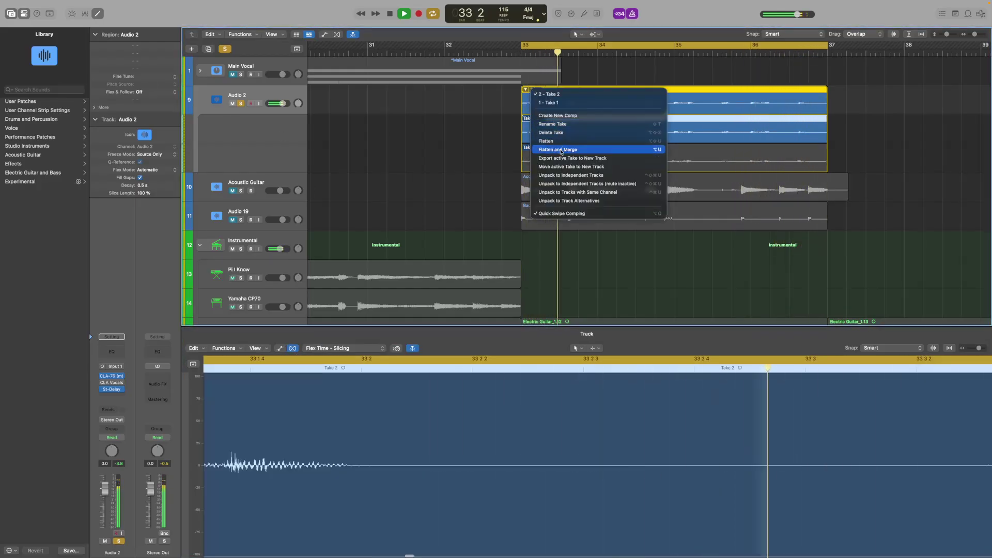
left_click(546, 135)
left_click(525, 90)
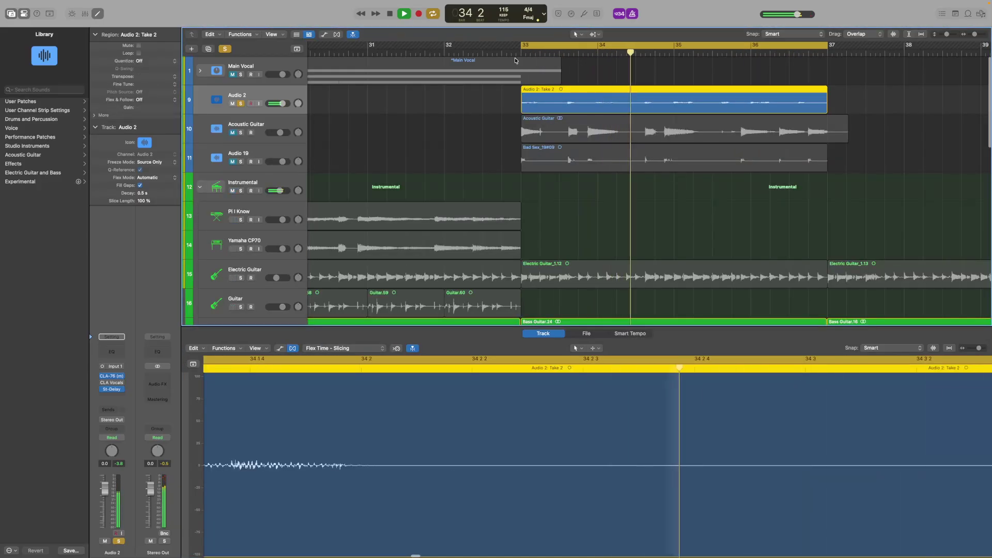
Step: Quantize the Audio 2 Take 2 region to 1/16 Note
right_click(573, 95)
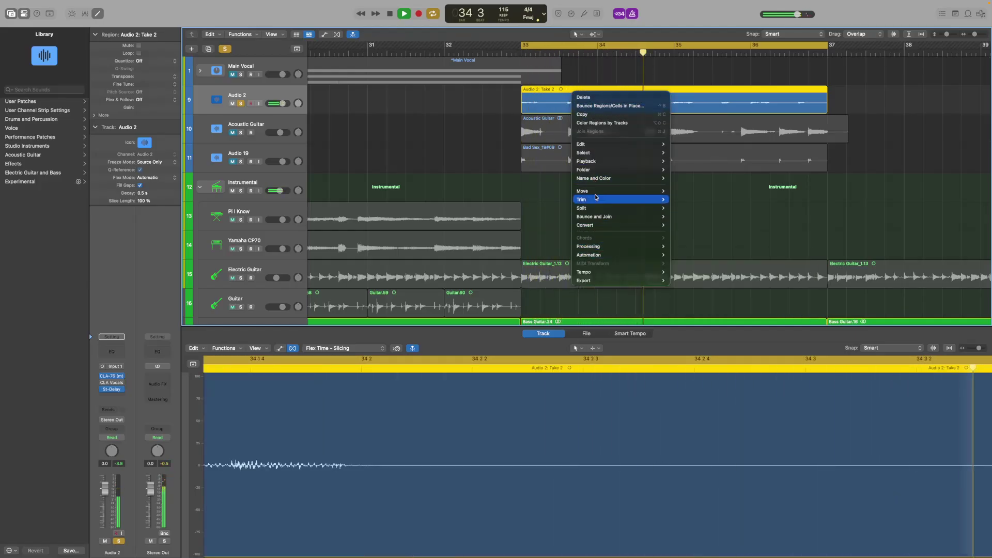
mouse_move(585, 218)
key("Escape")
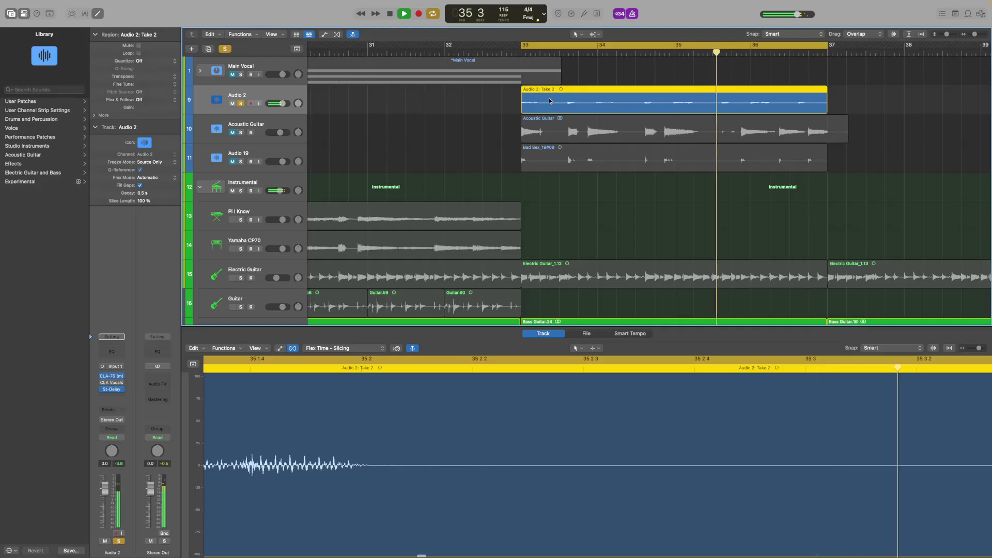
left_click(162, 62)
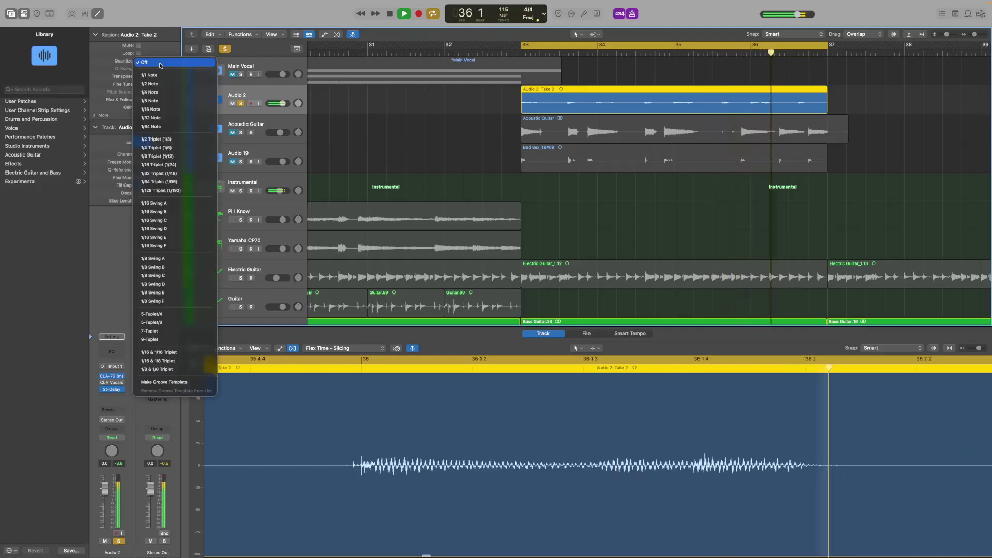
left_click(150, 110)
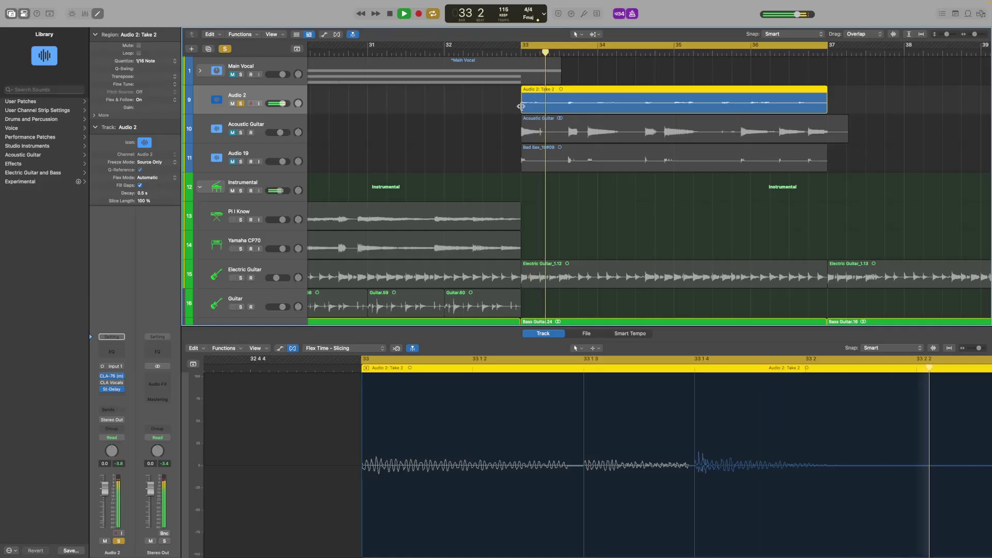
Step: Extend the Take 2 region's start ahead of bar 33, play it, and trim the start back to 33 1 1 1
left_click_drag(523, 102, 512, 102)
key("space")
key("space")
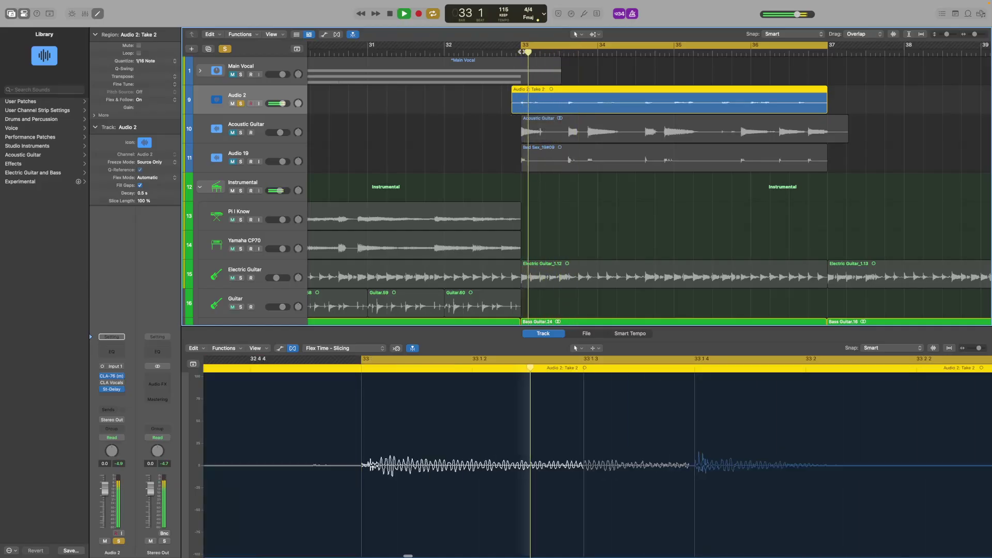
left_click_drag(516, 110, 522, 110)
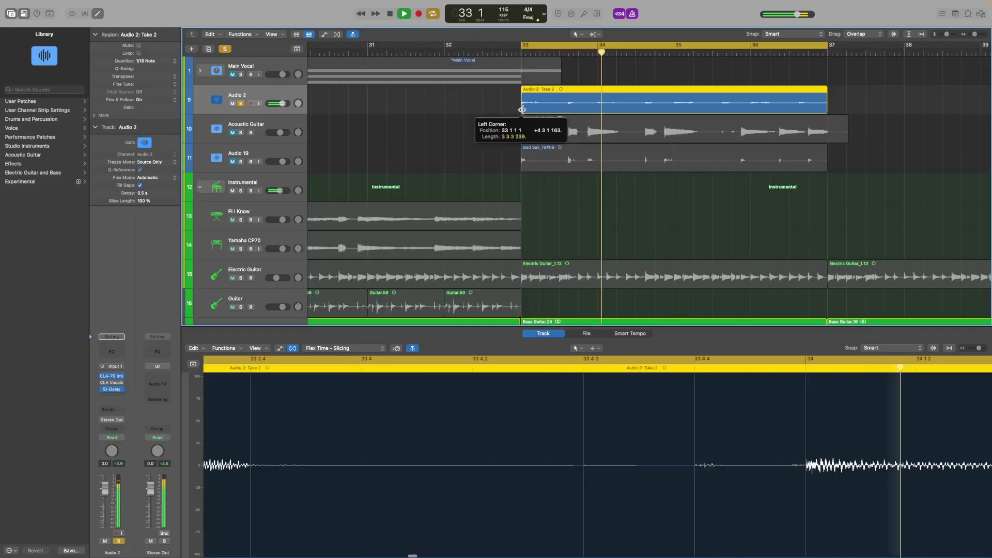
Step: Shift the Audio 2 Take 2 region very slightly earlier during playback and check it against the Bass Preset track
left_click(523, 52)
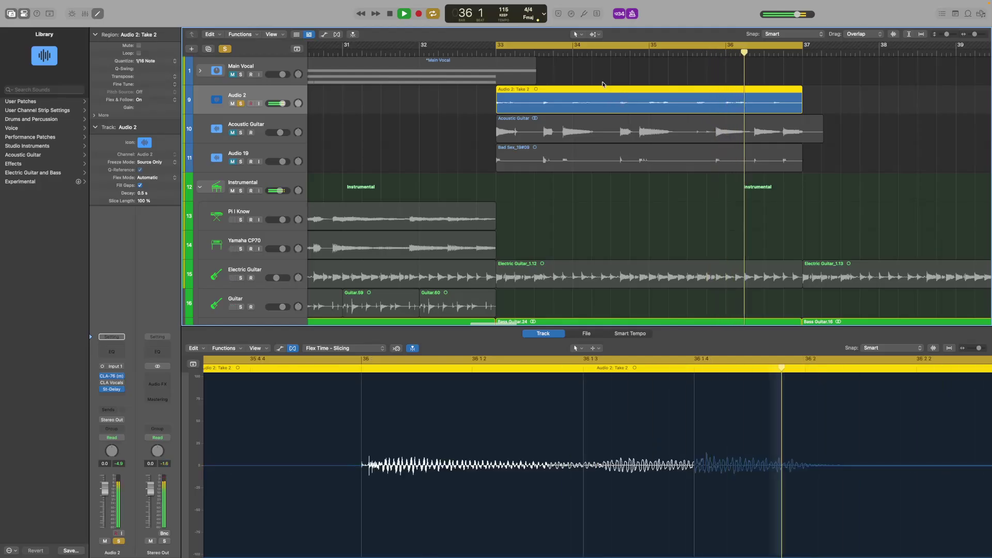
scroll(604, 93, "up", 5)
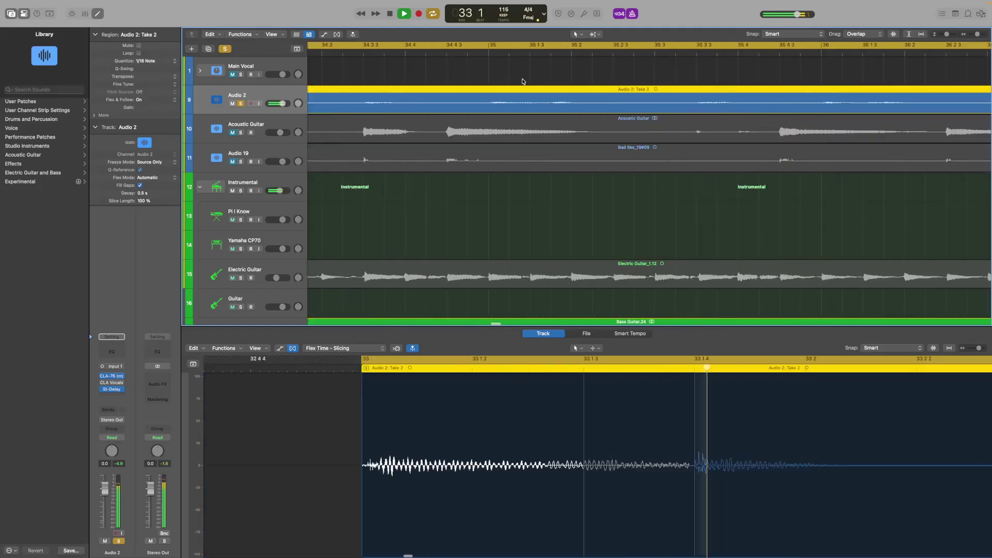
scroll(521, 81, "up", 5)
scroll(531, 83, "up", 3)
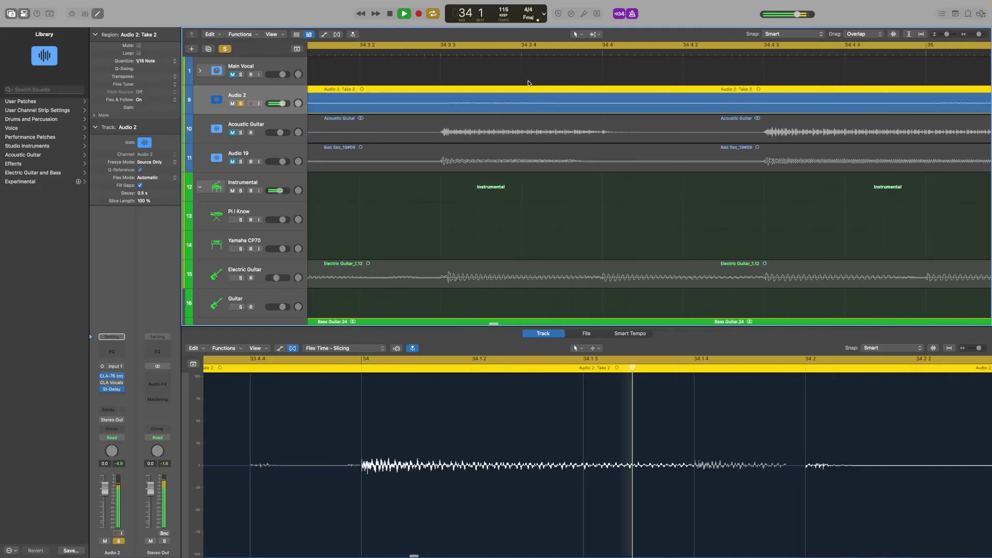
left_click_drag(527, 96, 523, 94)
scroll(524, 94, "down", 5)
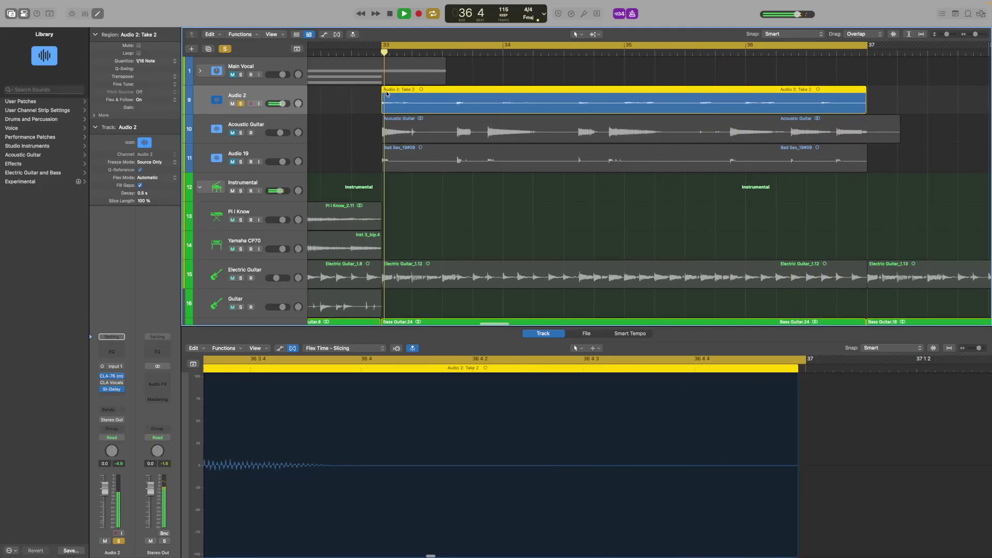
scroll(255, 129, "down", 2)
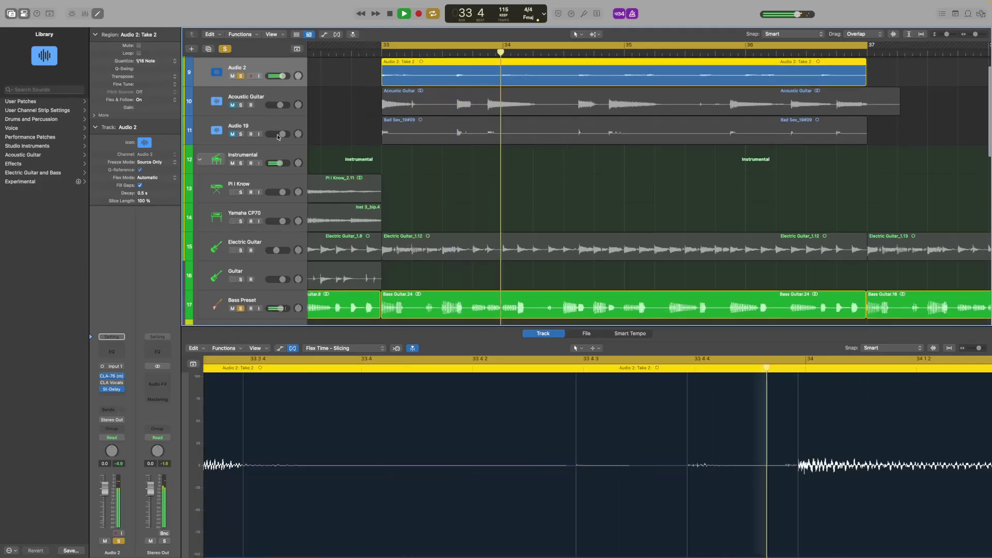
key("space")
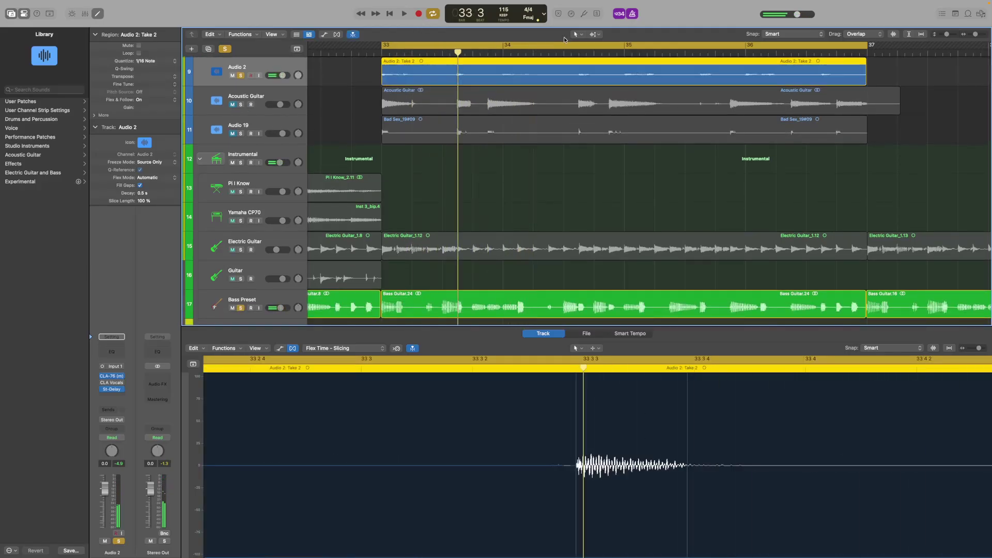
Step: Deselect the Take 2 region and play it together with the Bass Preset track from bar 33, close up
scroll(460, 89, "up", 3)
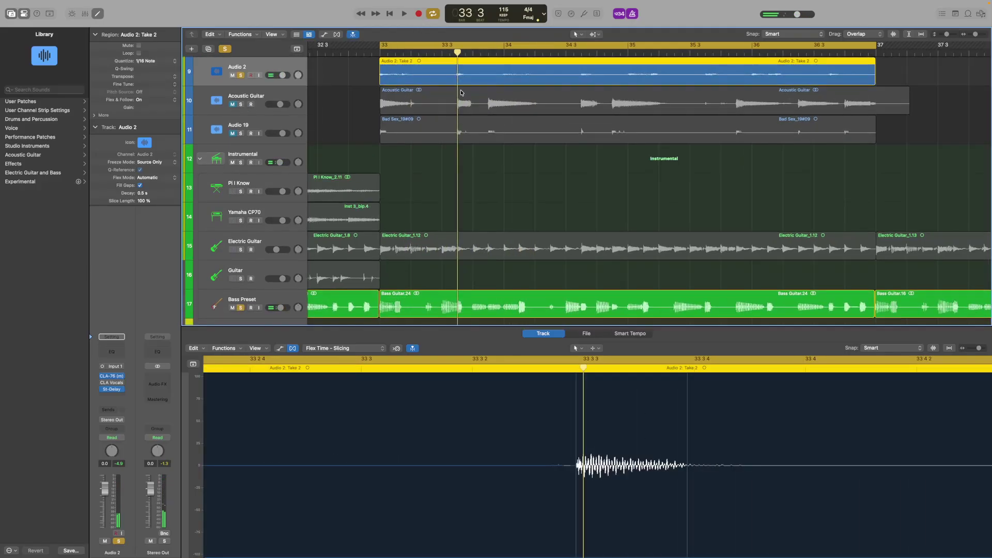
right_click(485, 66)
left_click(333, 86)
left_click(332, 86)
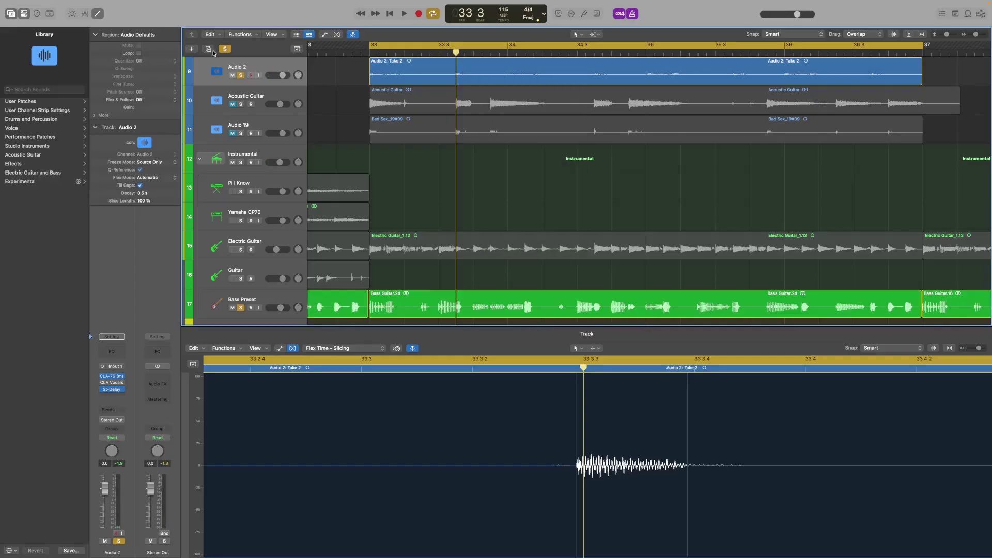
left_click(369, 54)
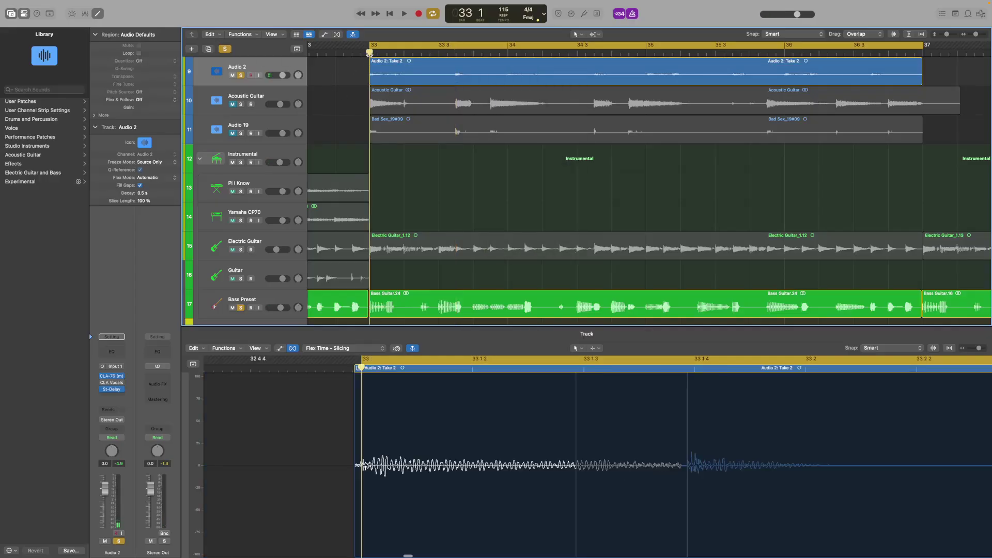
key("space")
scroll(517, 64, "up", 2)
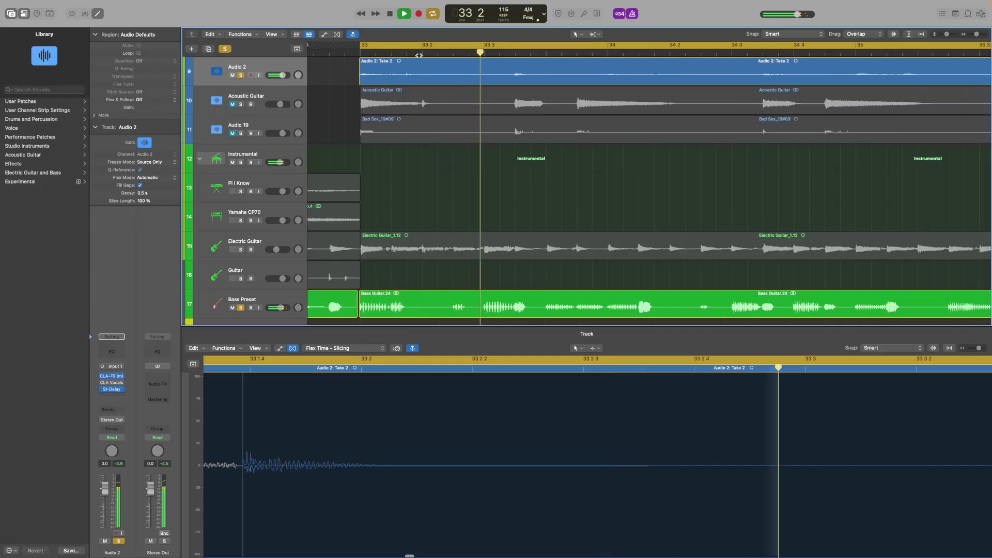
Step: Split the Audio 2 Take 2 region with the scissors at 33 3 3 1 and 33 4 4 1, and delete the piece between
left_click(594, 34)
left_click(621, 82)
left_click(524, 74, "super")
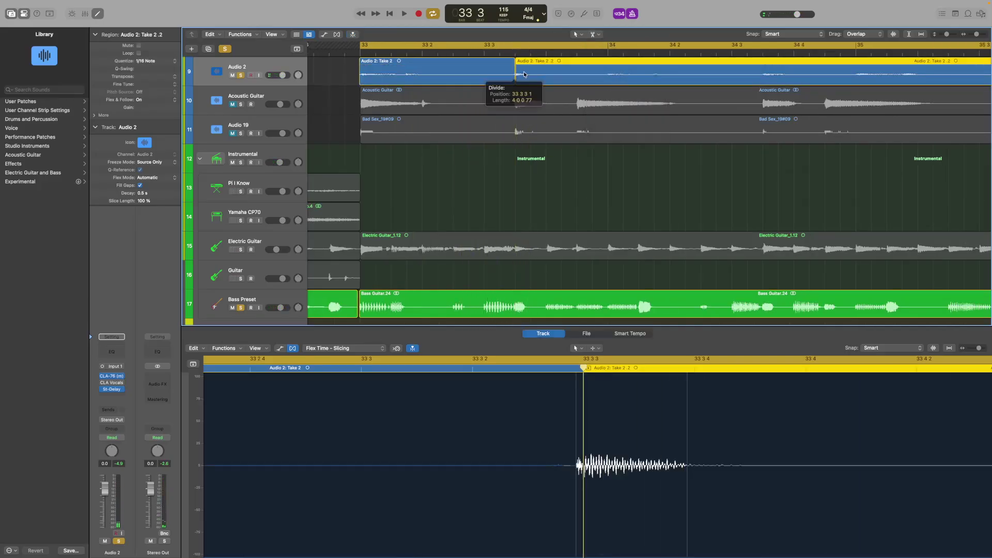
left_click(593, 64, "super")
right_click(585, 71)
left_click(597, 75)
key("space")
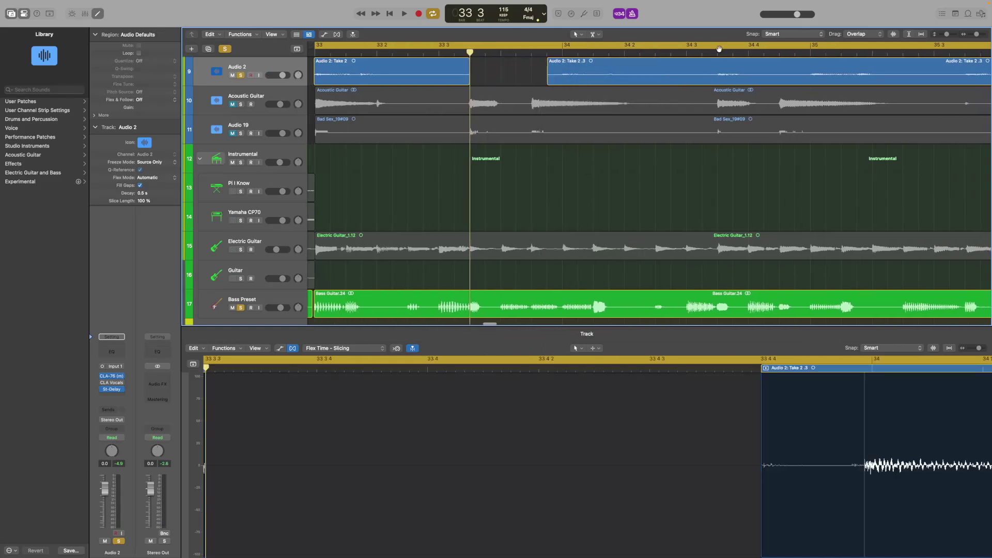
Step: Cut out the Audio 2 piece from 34 3 3 1 to 34 4 4 1 and paste a copy into the gap at 33 3 3 1
left_click_drag(762, 71, 795, 63)
right_click(783, 67)
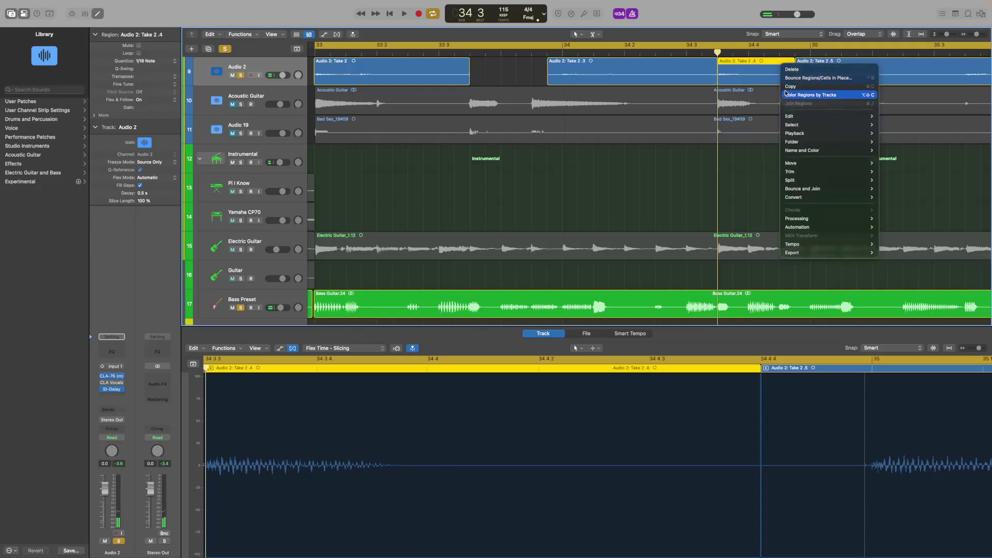
left_click(536, 63)
right_click(495, 72)
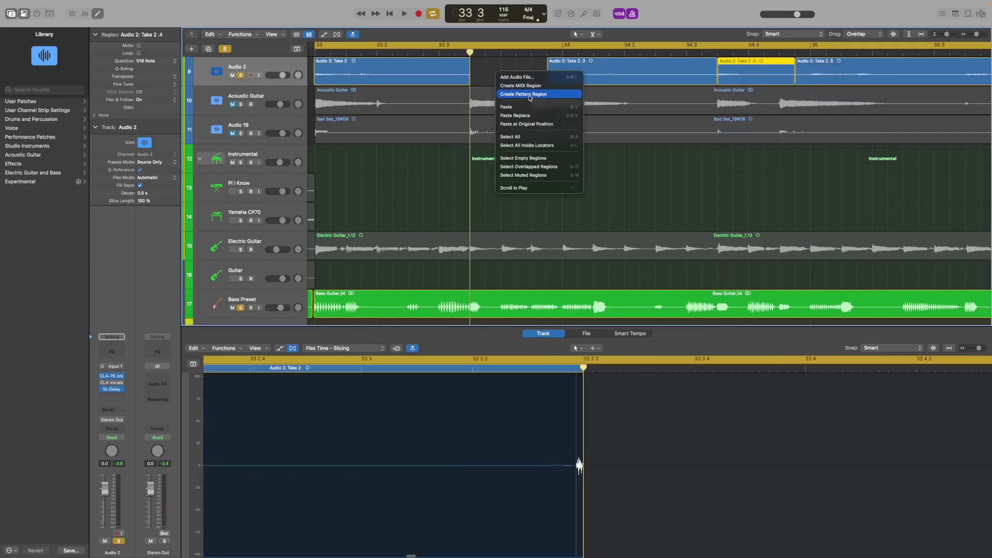
left_click(511, 107)
Step: Play the edited Audio 2 regions with the bass from bar 33 to check the pasted piece
key("space")
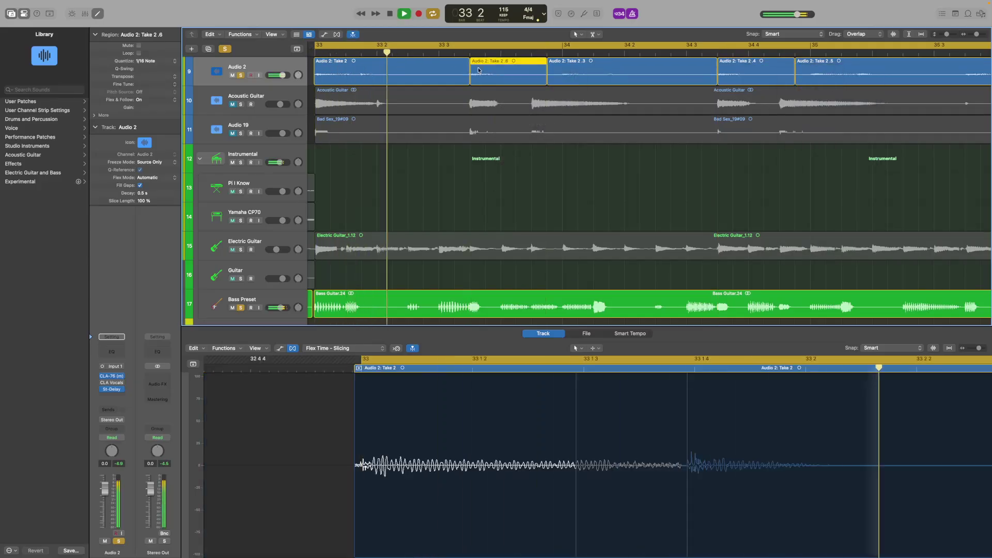
scroll(725, 93, "up", 1)
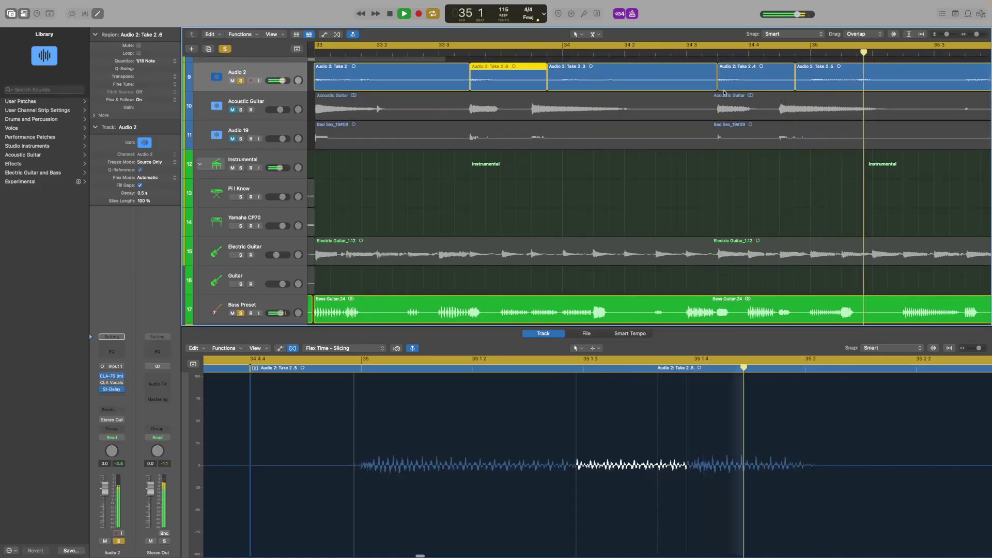
scroll(406, 68, "down", 4)
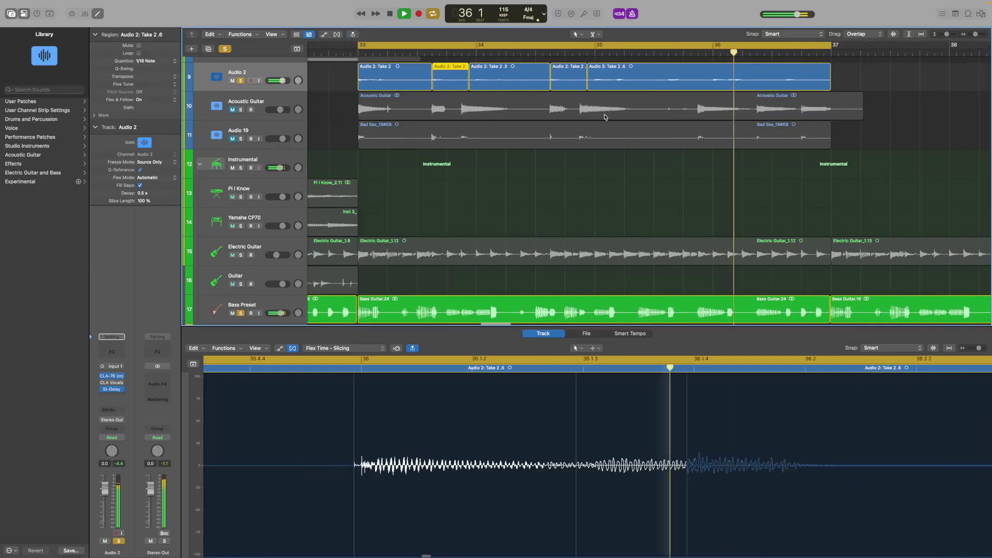
key("space")
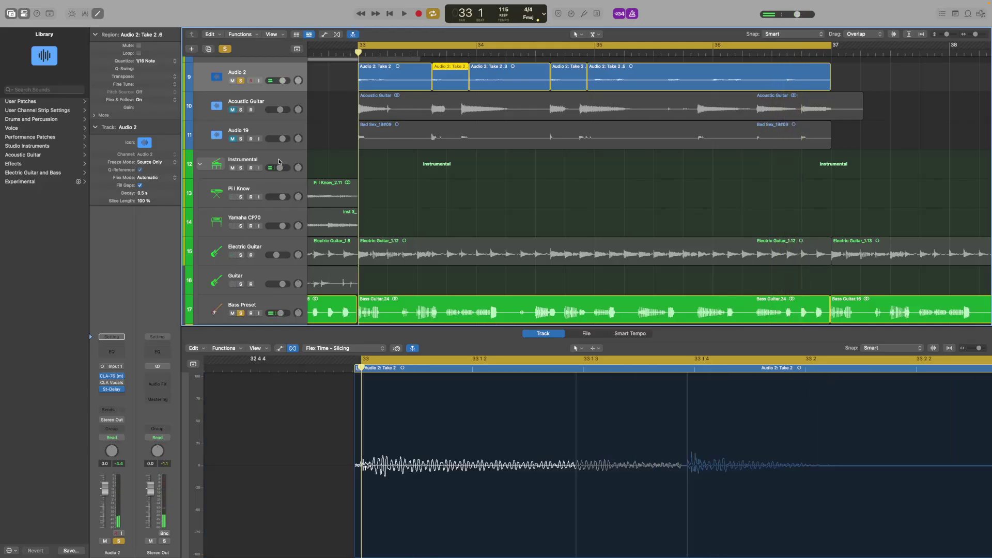
Step: Solo the Instrumental and Percussion stacks as well while playing the section from bar 33
scroll(234, 240, "up", 2)
left_click(266, 193)
scroll(265, 194, "down", 5)
key("space")
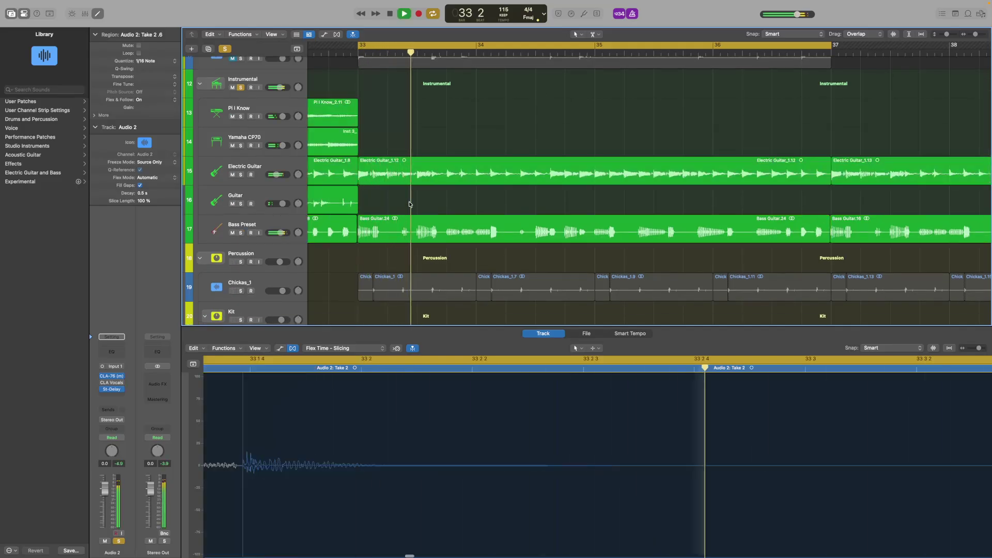
scroll(388, 233, "down", 2)
scroll(376, 255, "down", 3)
left_click(428, 166)
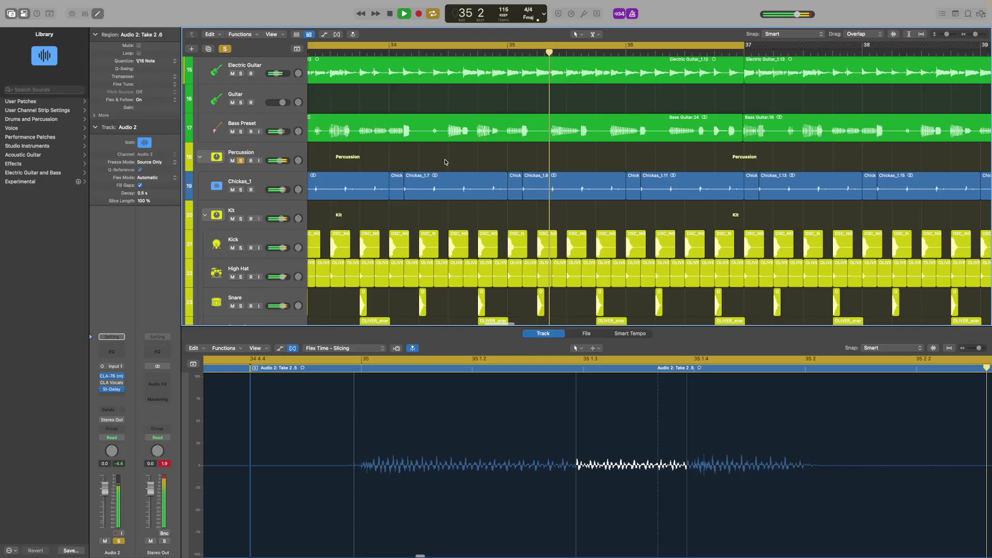
Step: Lower Audio 2's volume to -1.4 dB and add a Channel EQ with a +6.4 dB high shelf at 3620 Hz and a low cut
scroll(428, 166, "up", 7)
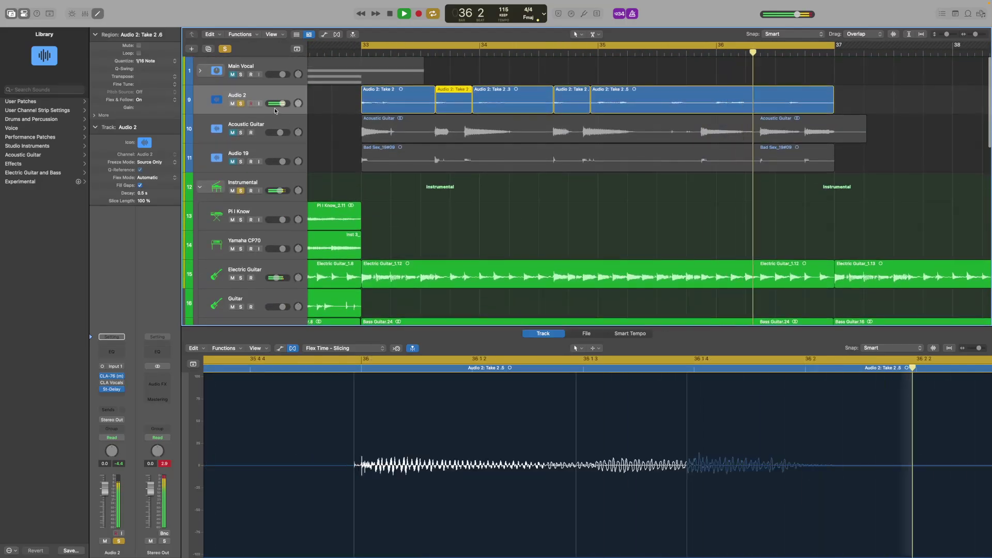
left_click_drag(272, 107, 270, 106)
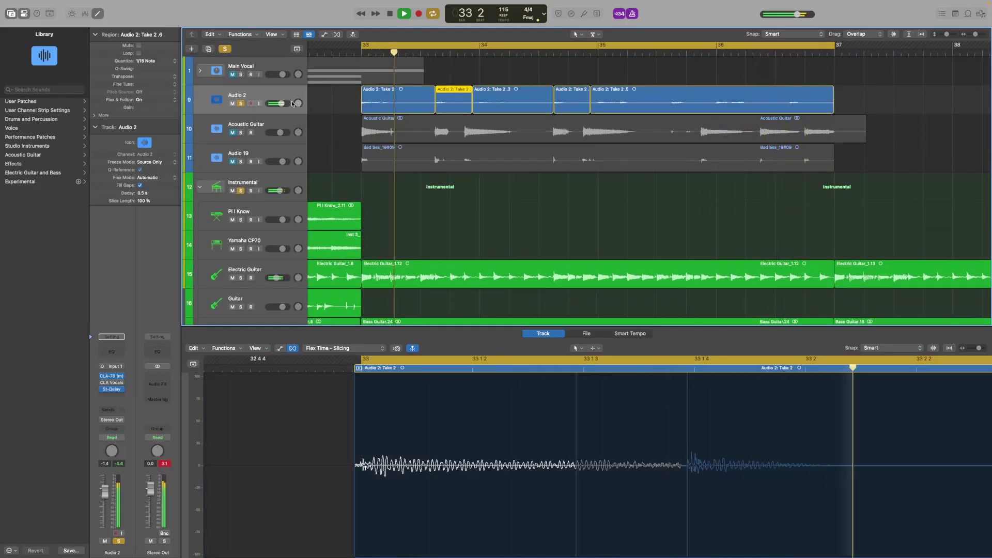
key("x")
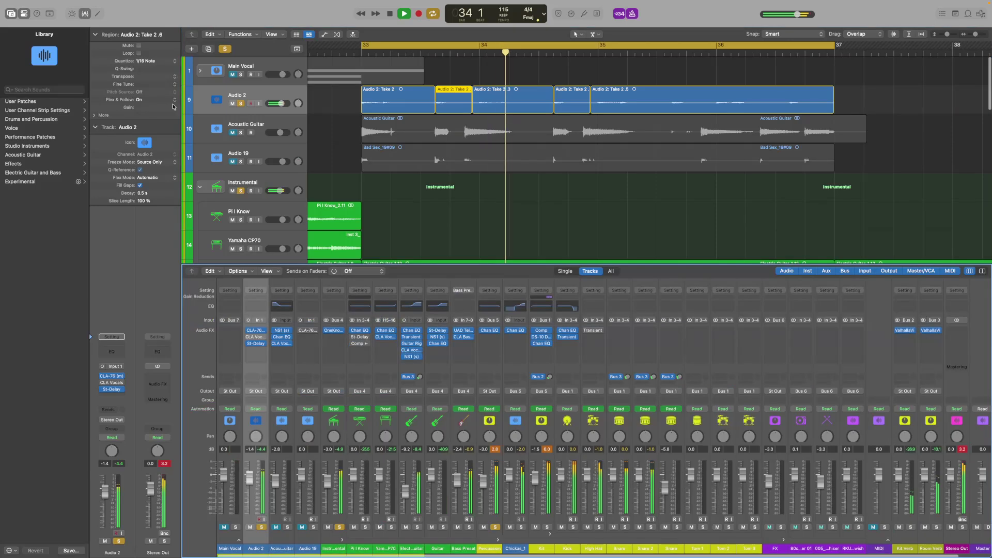
left_click(112, 351)
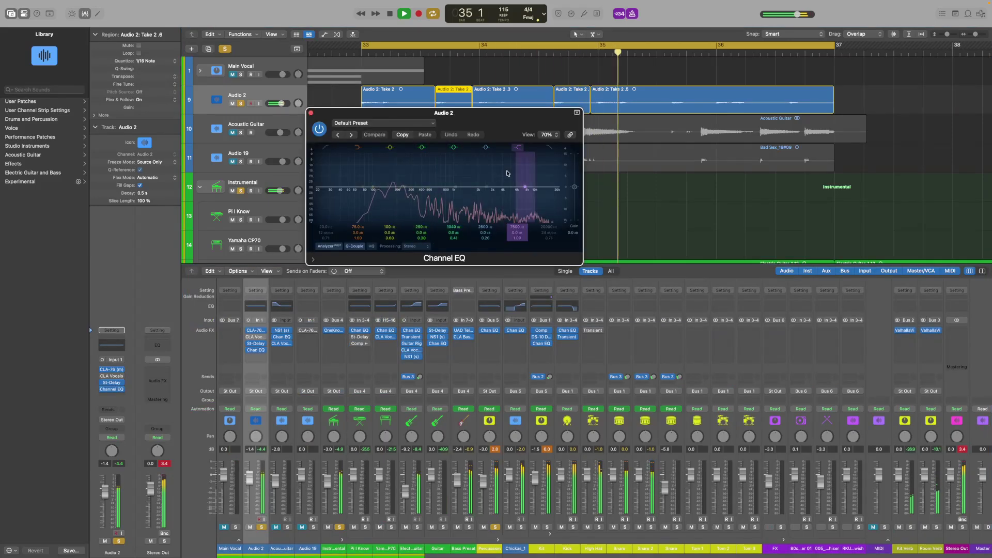
left_click_drag(507, 173, 495, 155)
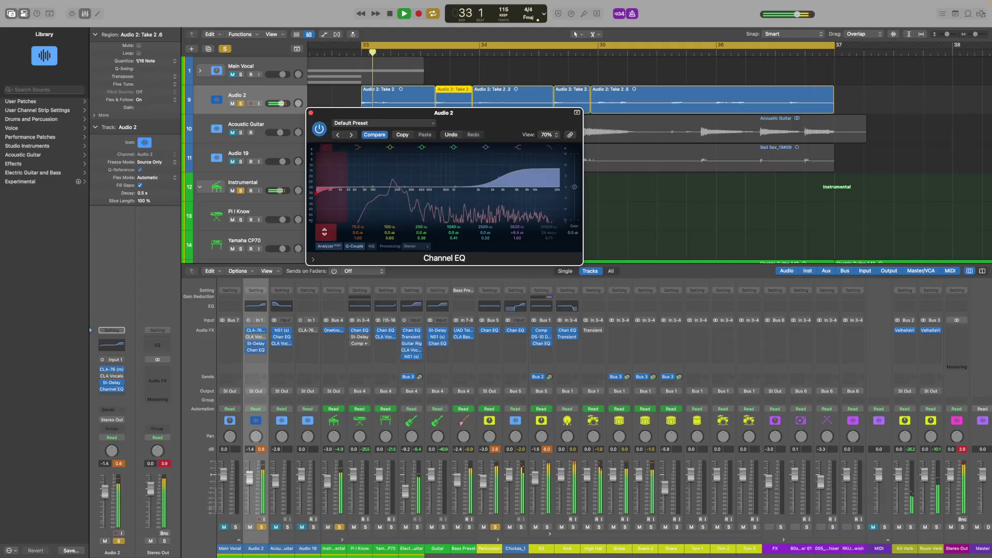
left_click(325, 231)
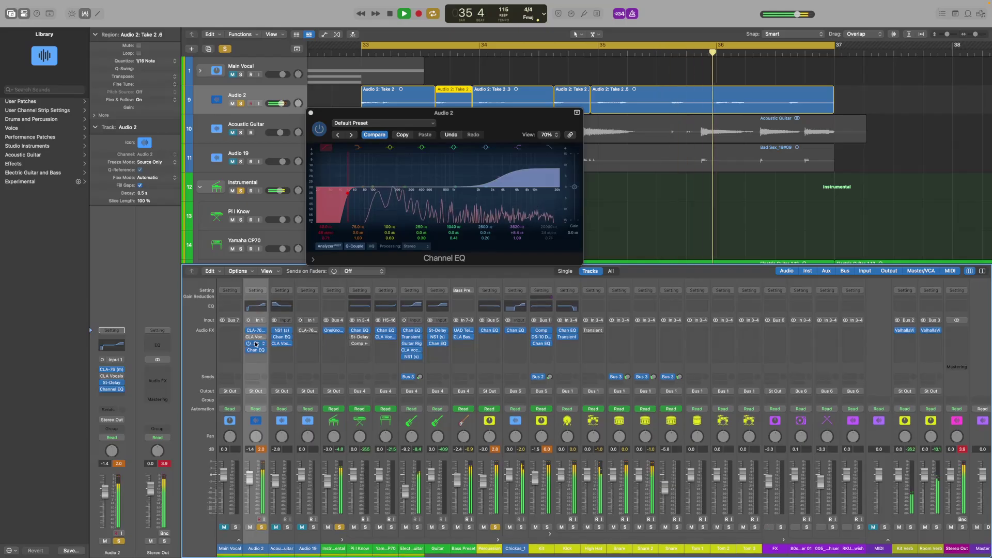
Step: Check the output mix of Audio 2's Stereo Delay, close the plug-in windows and the mixer, and stop playback
left_click(258, 344)
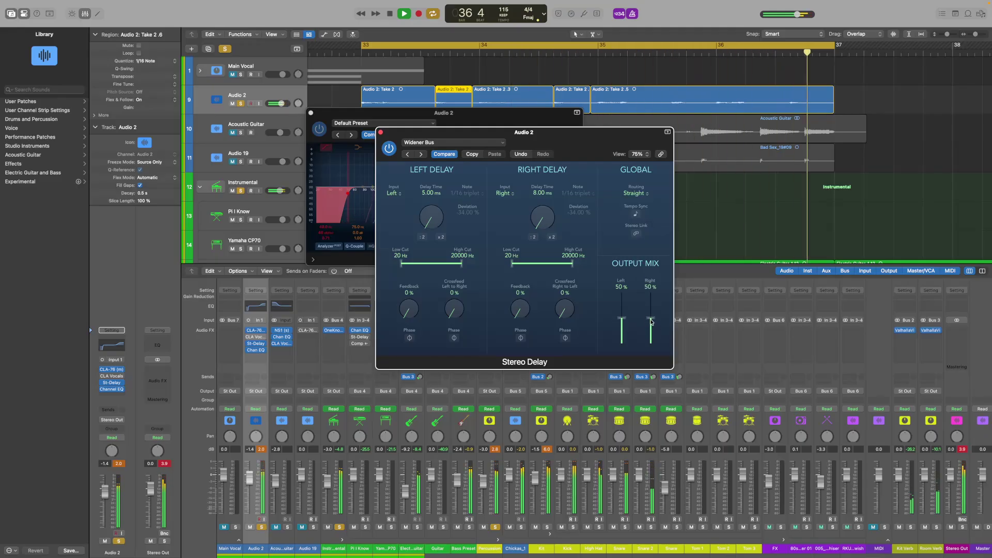
left_click(380, 132)
key("super+w")
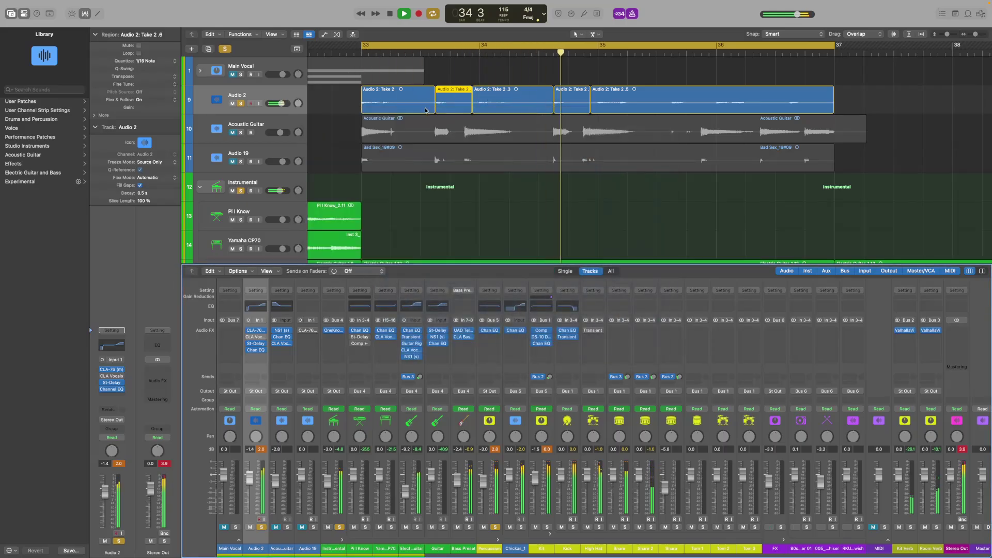
scroll(544, 145, "left", 3)
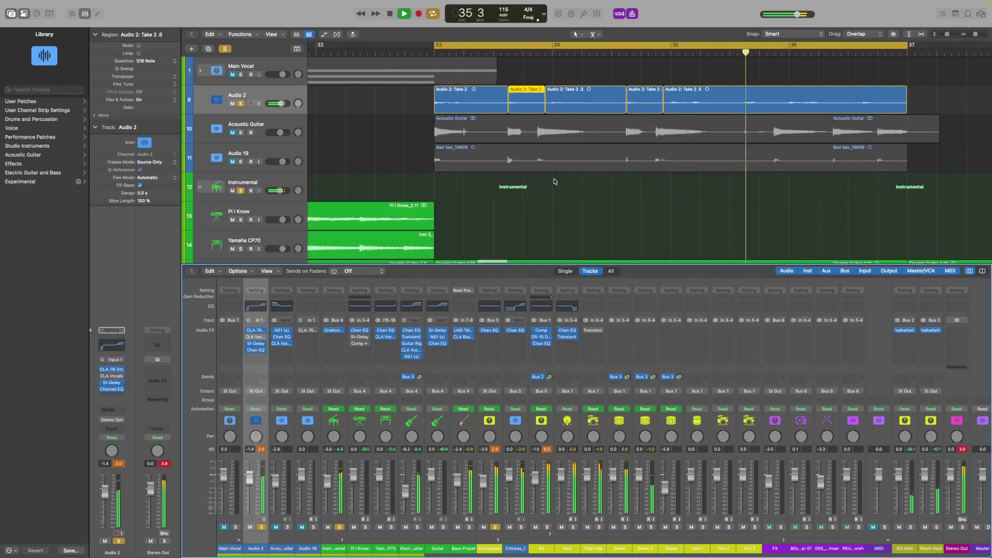
scroll(555, 182, "down", 5)
left_click(85, 14)
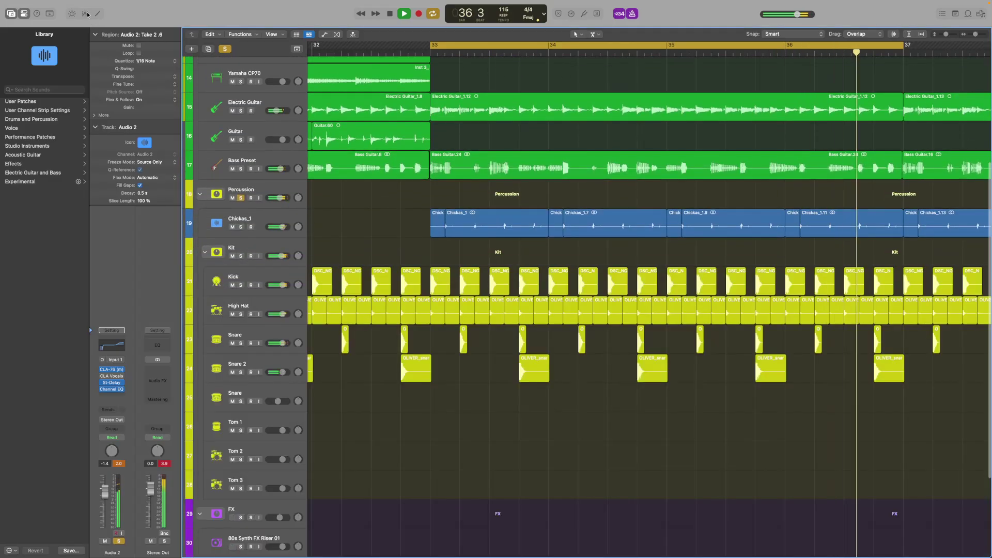
key("space")
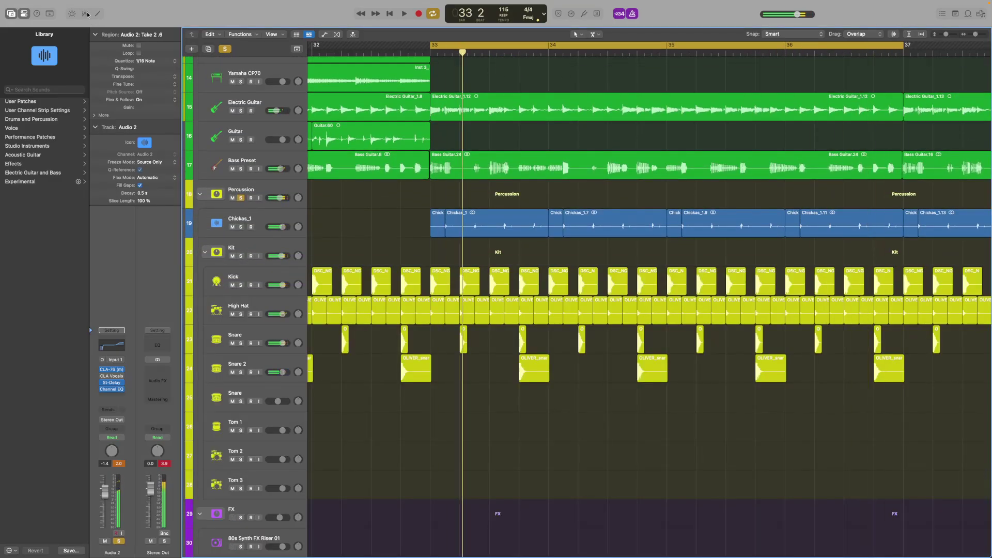
Step: Turn off cycle mode and play the soloed tracks from about bar 30 up to bar 33
scroll(476, 84, "left", 2)
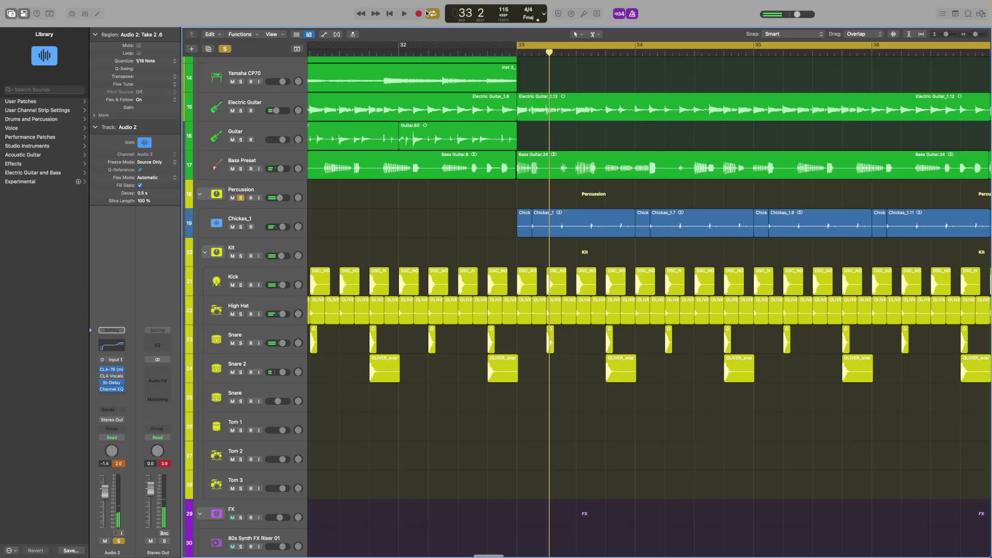
key("c")
scroll(476, 84, "up", 5)
key("super+Left")
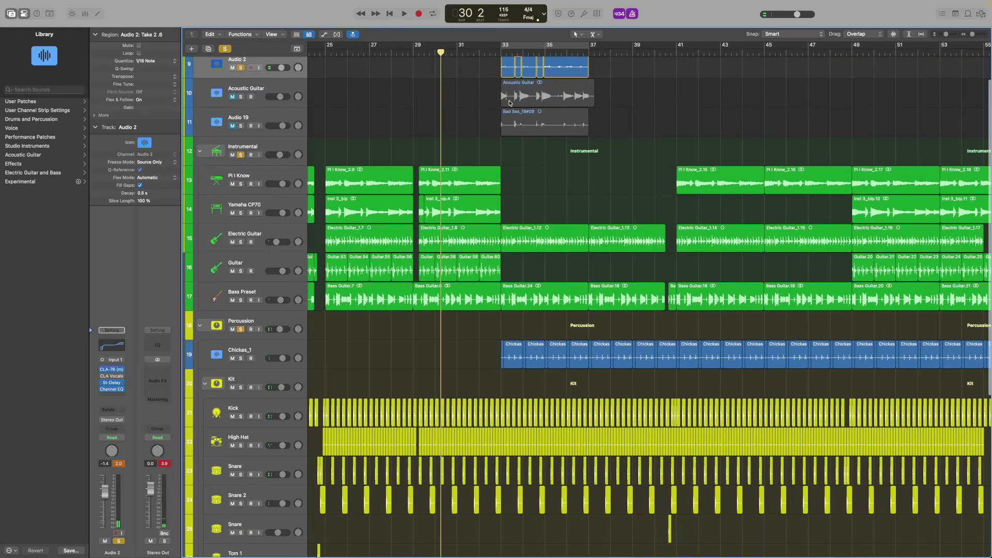
scroll(509, 103, "down", 1)
key("space")
scroll(510, 103, "up", 3)
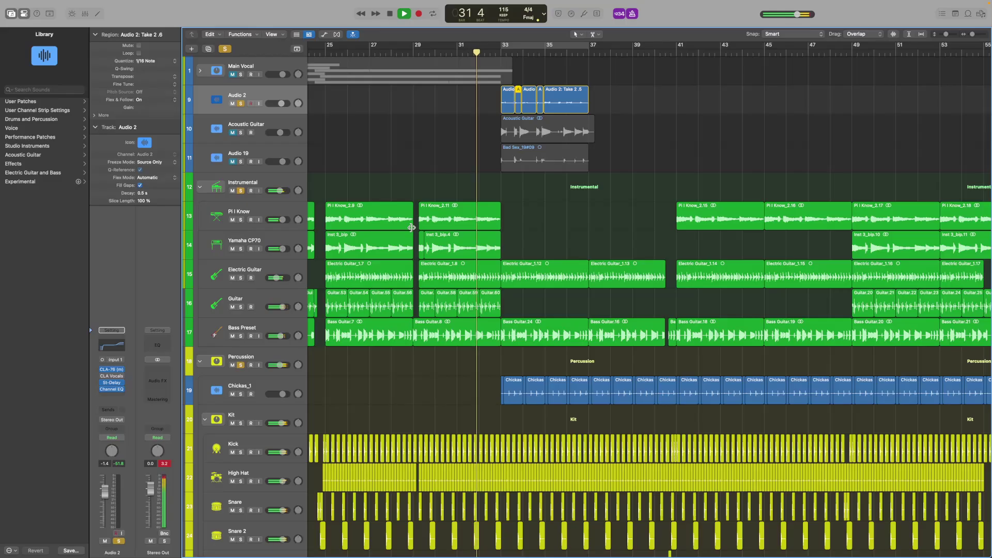
scroll(411, 227, "down", 10)
key("space")
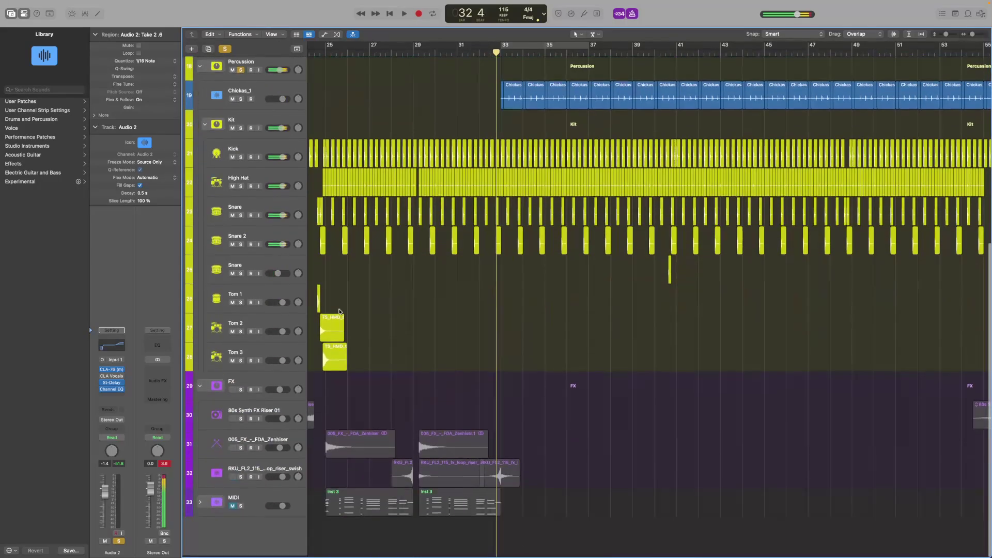
Step: Clear all solos and play the full arrangement from shortly before bar 33
left_click(225, 52)
scroll(310, 206, "up", 15)
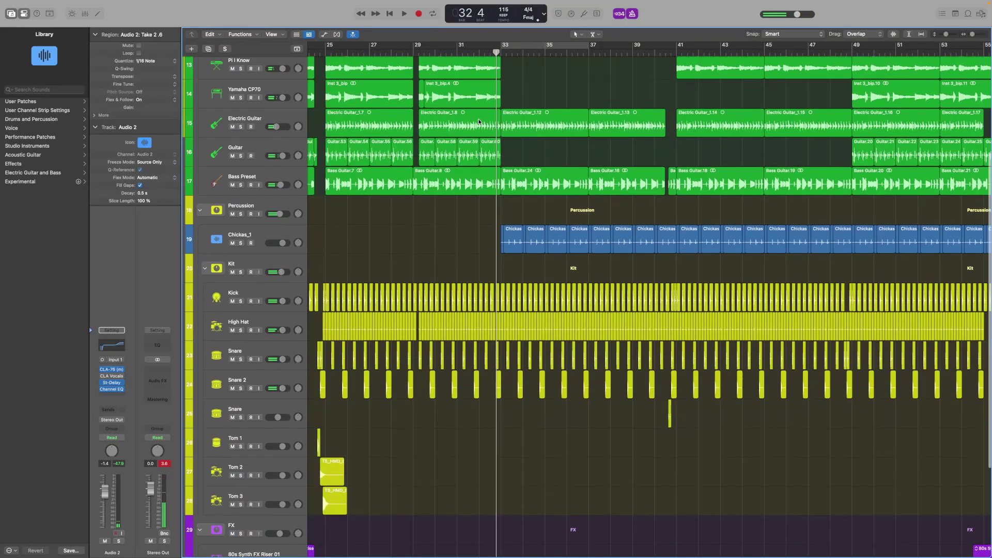
left_click(454, 55)
key("space")
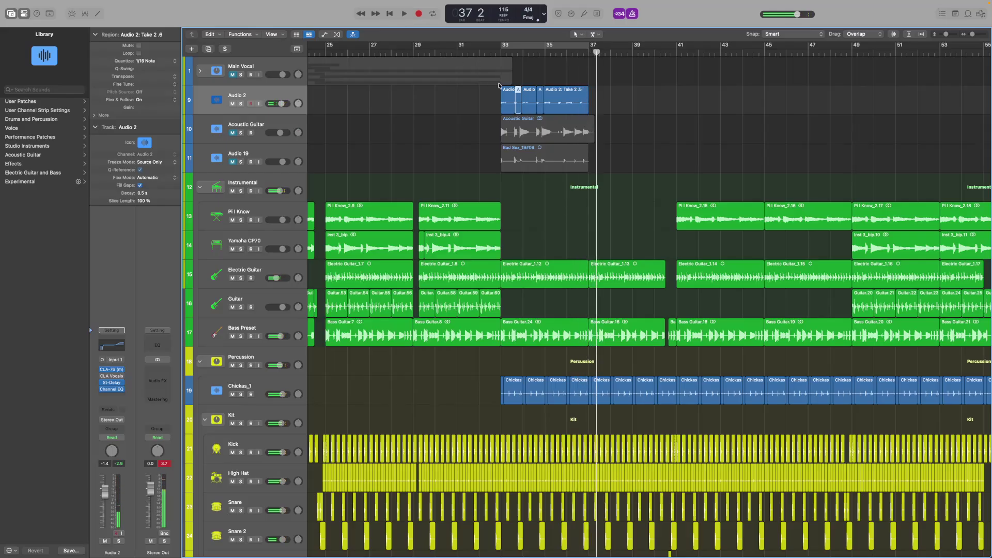
Step: Move the Audio 2 track into the Instrumental stack, between the Guitar and Bass Preset tracks
key("super+Right")
left_click_drag(258, 102, 269, 305)
key("super+Left")
key("super+Left")
key("super+Left")
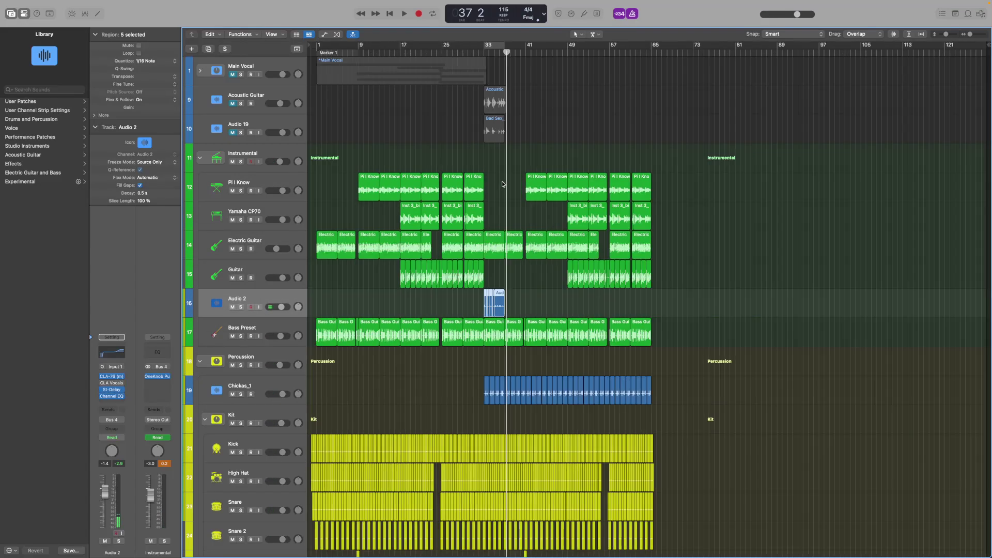
Step: Play the arrangement from bar 1 and again around bar 33 to hear Audio 2 within the Instrumental stack
left_click(316, 55)
key("space")
key("super+Right")
key("super+Right")
scroll(713, 52, "right", 5)
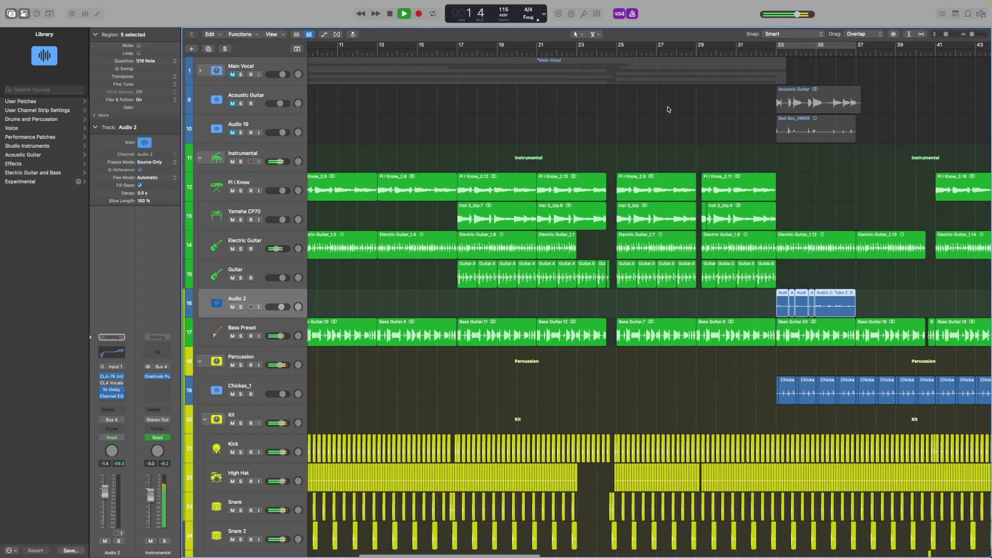
key("space")
left_click(713, 52)
key("space")
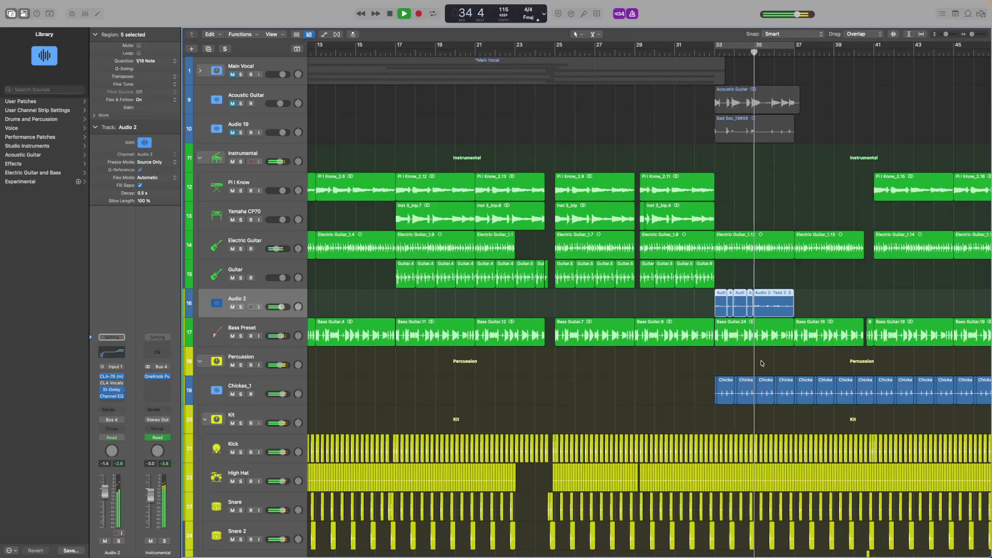
scroll(706, 266, "right", 10)
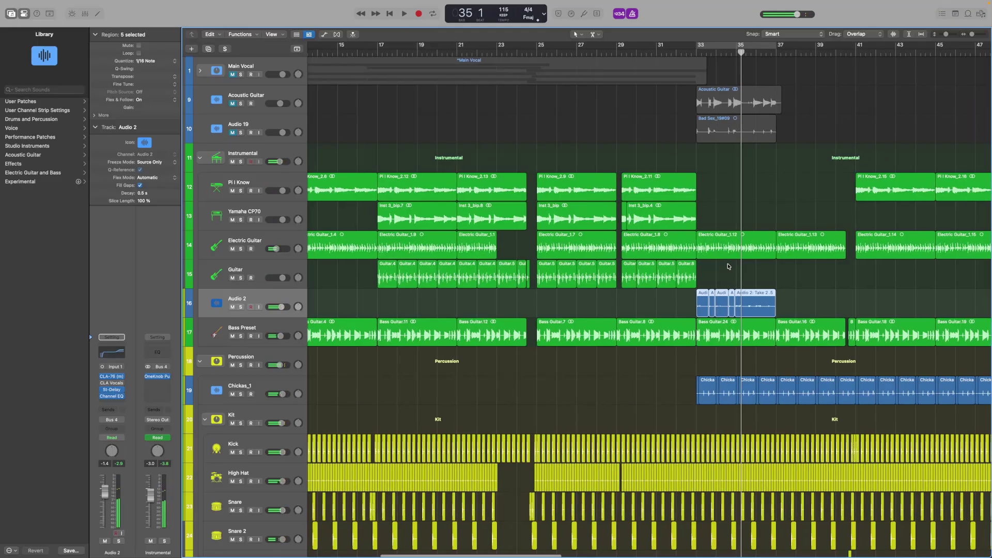
Step: Deselect the Audio 2 regions and place the playhead just before bar 33
left_click(506, 314)
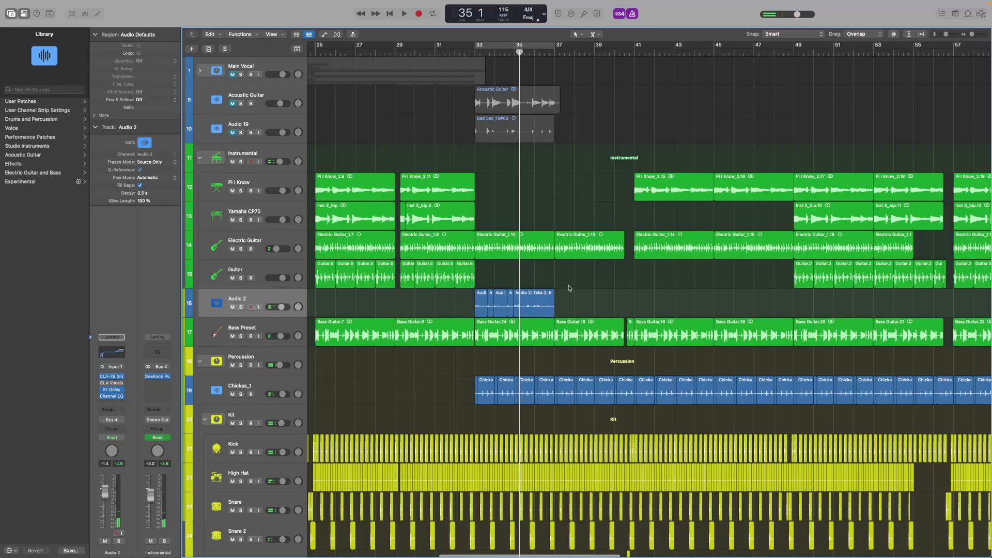
scroll(569, 288, "up", 3)
left_click_drag(569, 287, 438, 308)
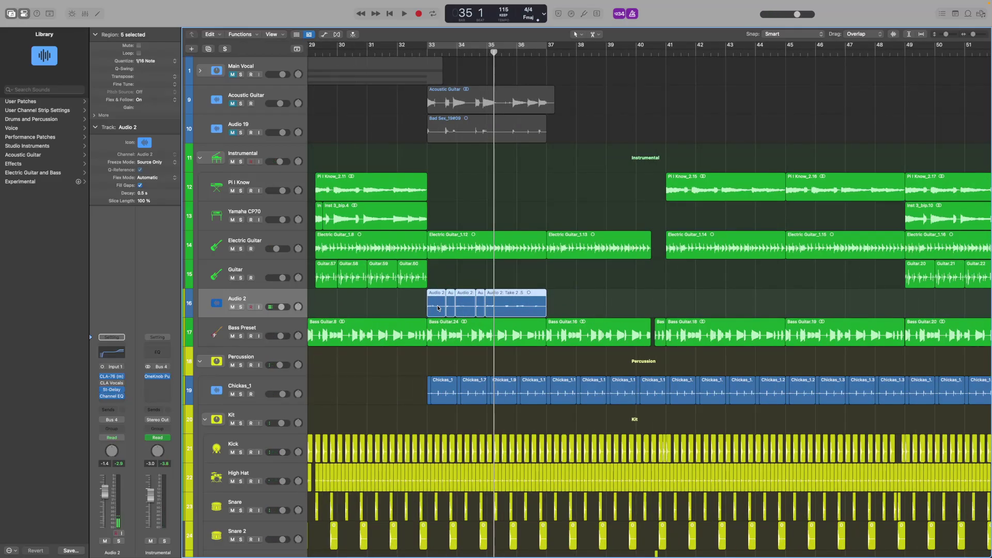
left_click(459, 268)
scroll(459, 268, "up", 8)
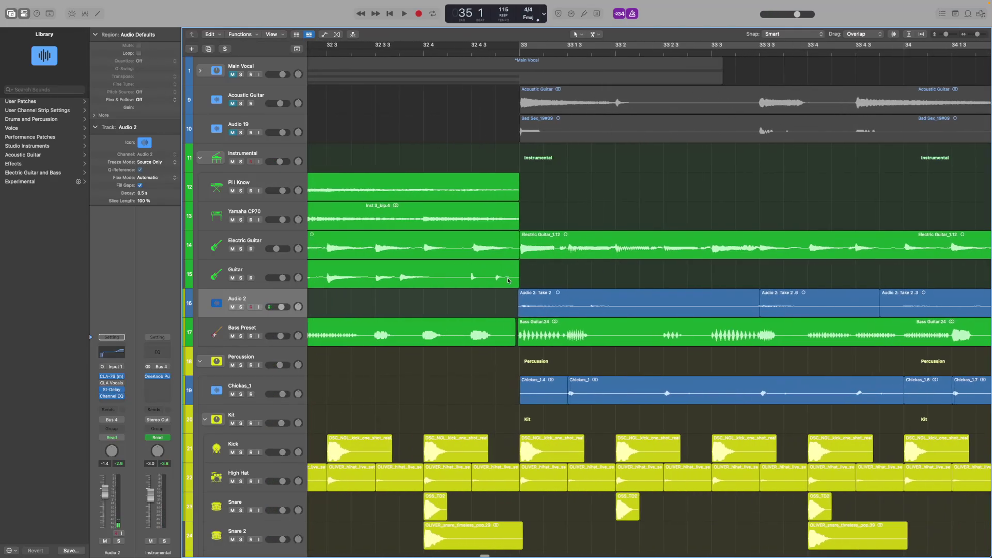
scroll(519, 281, "down", 5)
left_click(506, 58)
scroll(448, 285, "up", 10)
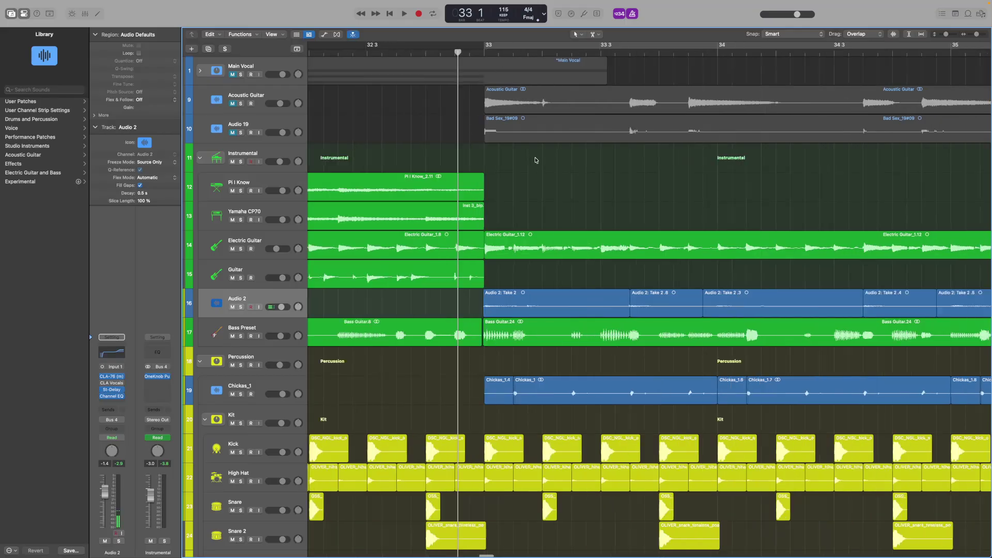
Step: Split the Audio 2 and Bass Preset regions at bar 33 and delete the small slivers before that bar
scroll(448, 285, "left", 10)
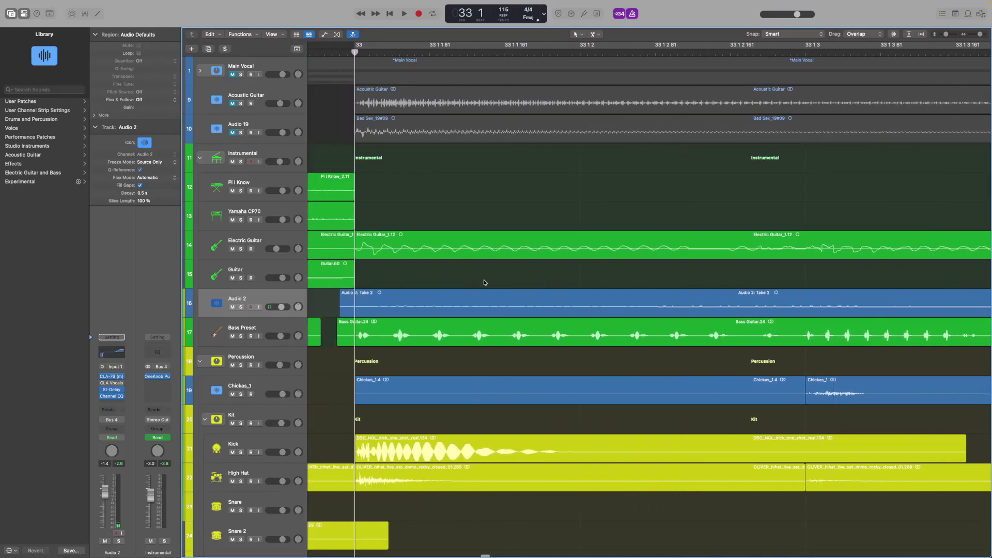
left_click(633, 297, "super")
right_click(626, 302)
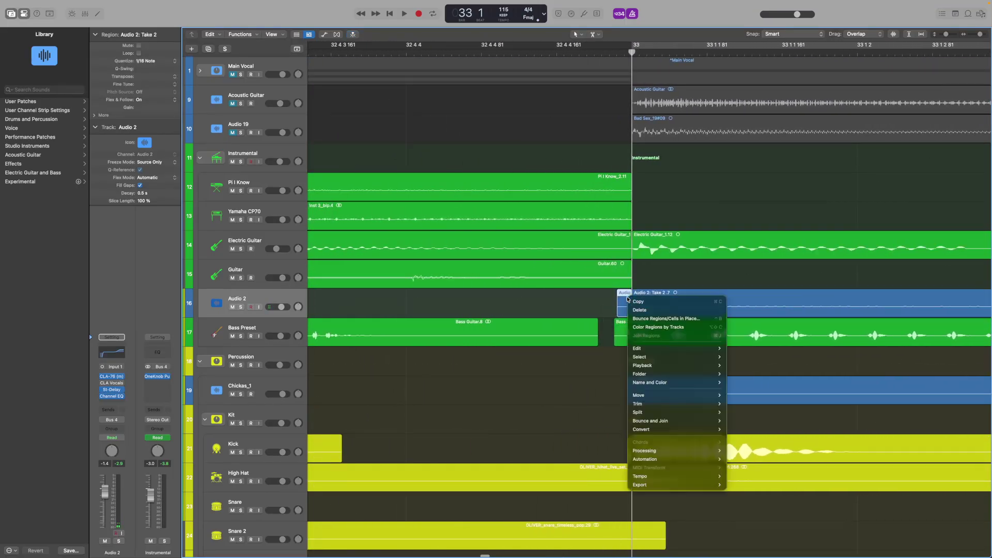
left_click(633, 314)
right_click(627, 331)
left_click(633, 343)
scroll(645, 324, "down", 5)
scroll(645, 324, "down", 5)
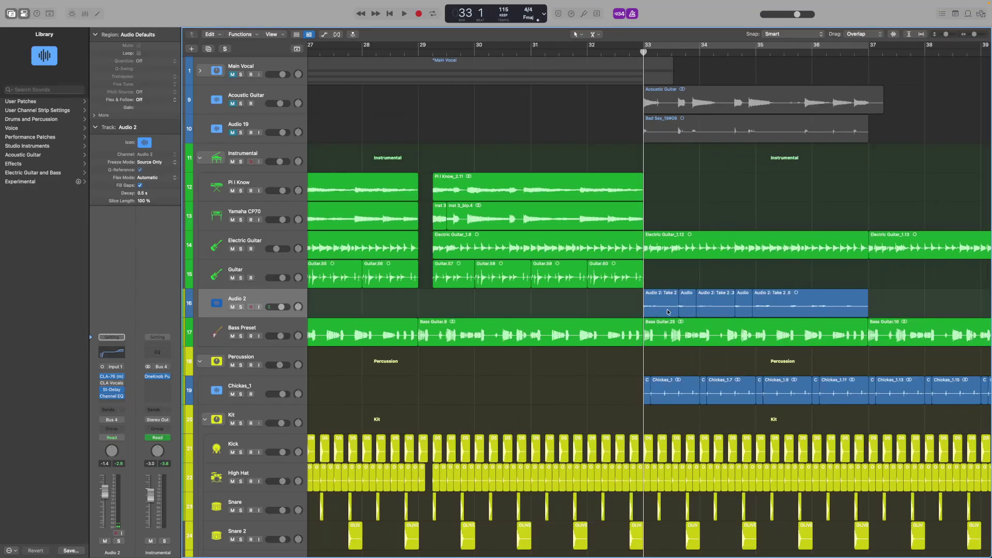
Step: Copy the five Audio 2 regions spanning bars 33 to 37 and paste them at bars 37, 41 and 45
left_click_drag(624, 311, 868, 311)
scroll(868, 311, "right", 10)
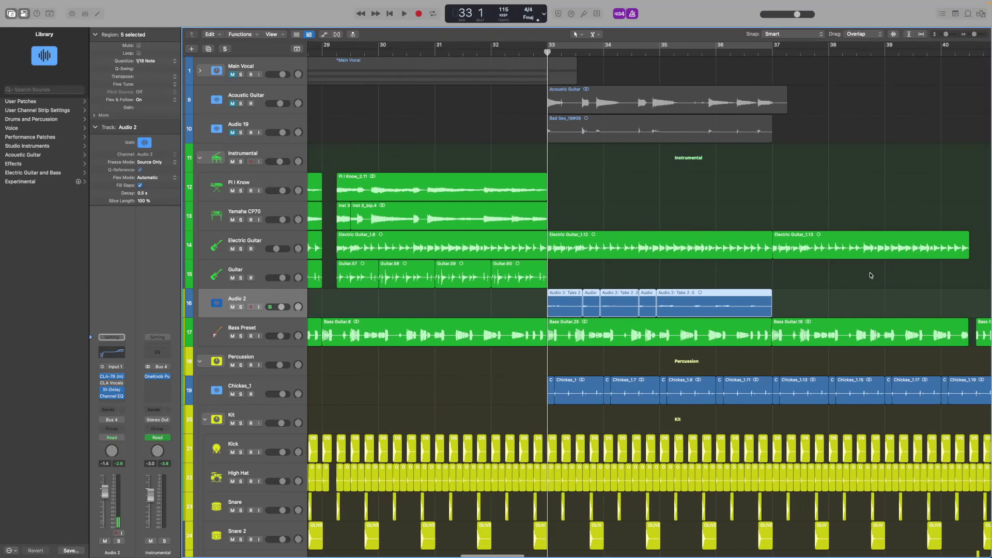
left_click(552, 51)
key("super+v")
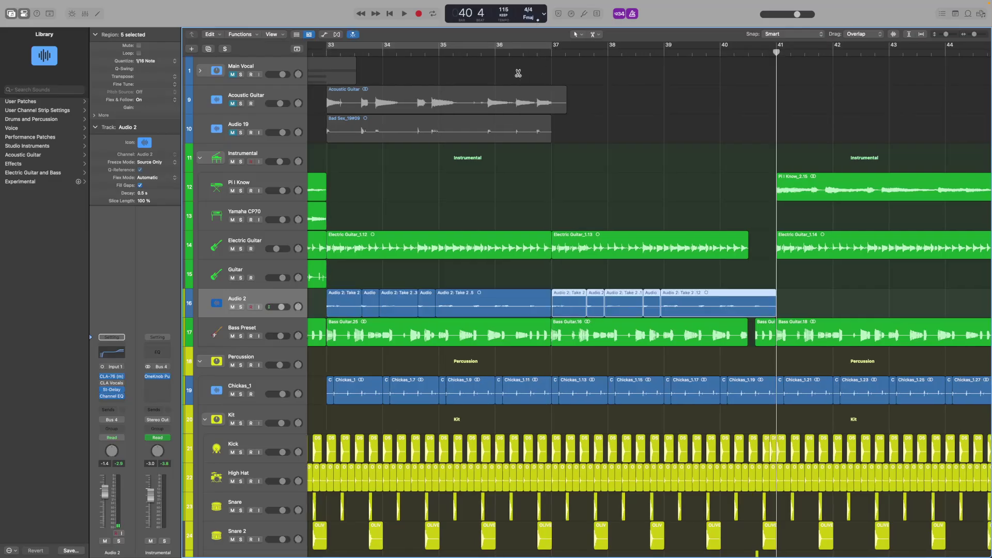
key("super+v")
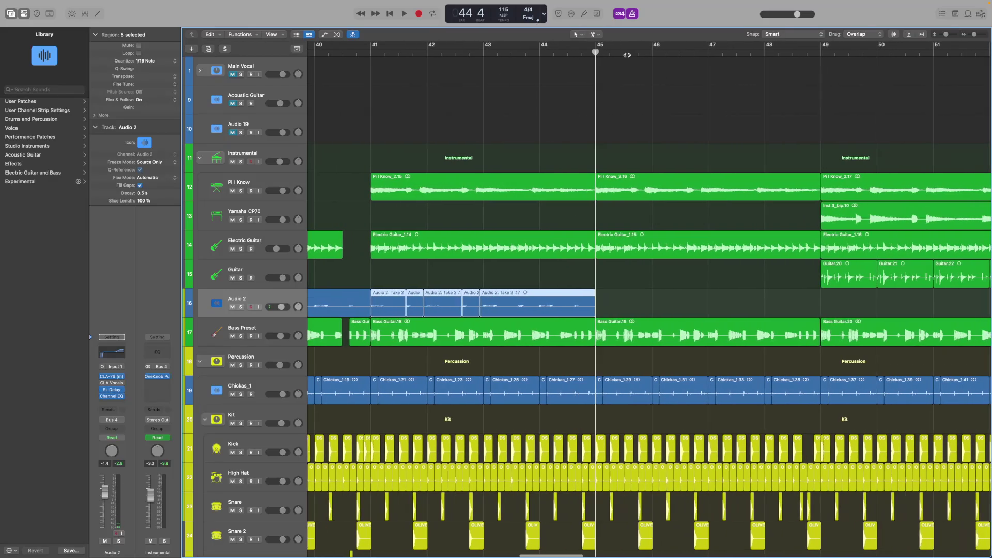
key("super+v")
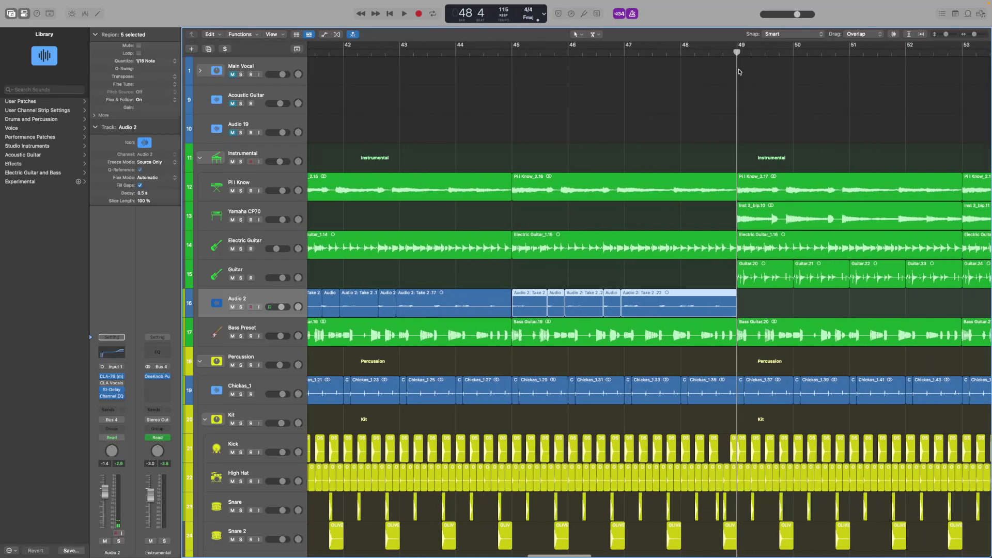
Step: Play the arrangement from bar 33 through the repeated Audio 2 regions and check the channel levels in the mixer
key("super+Left")
key("super+Left")
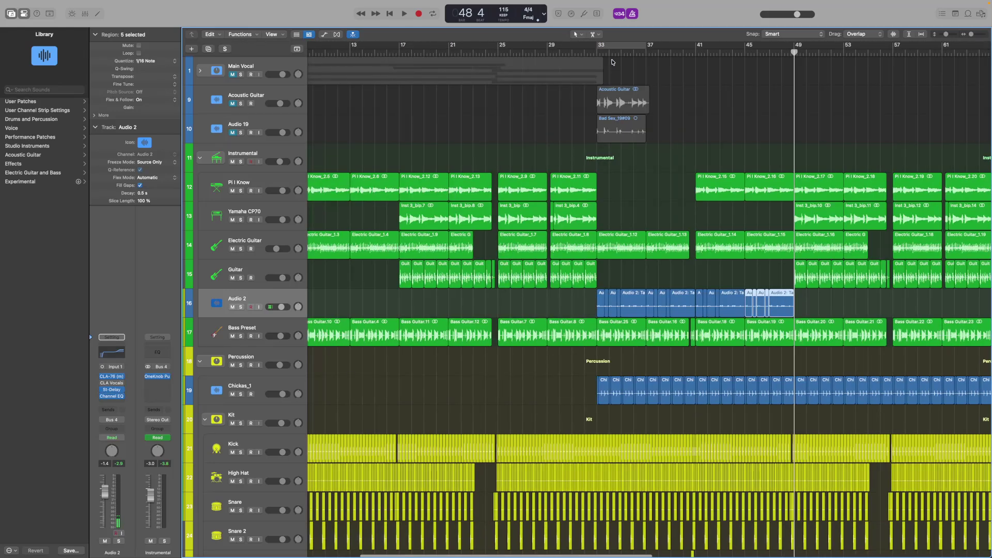
scroll(742, 98, "right", 3)
left_click(527, 52)
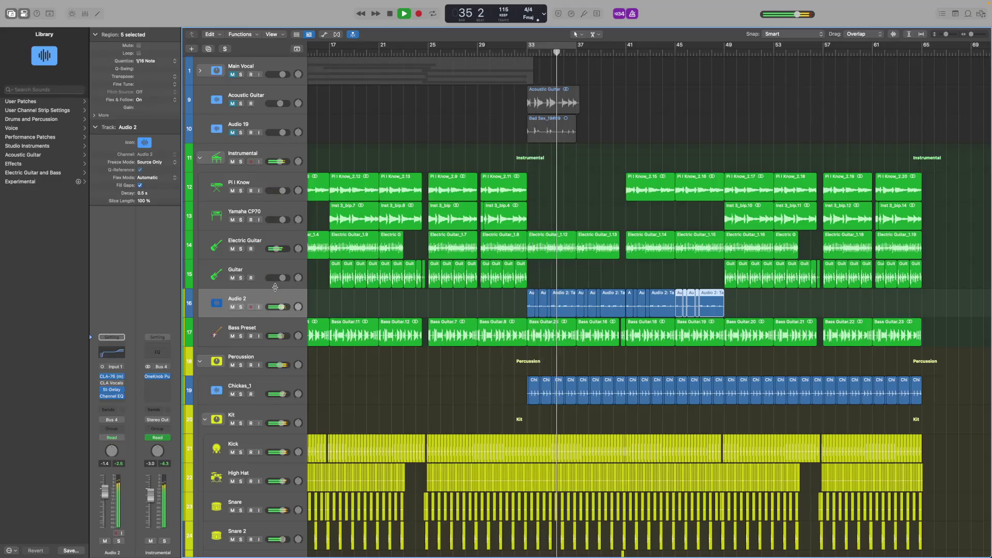
left_click(85, 15)
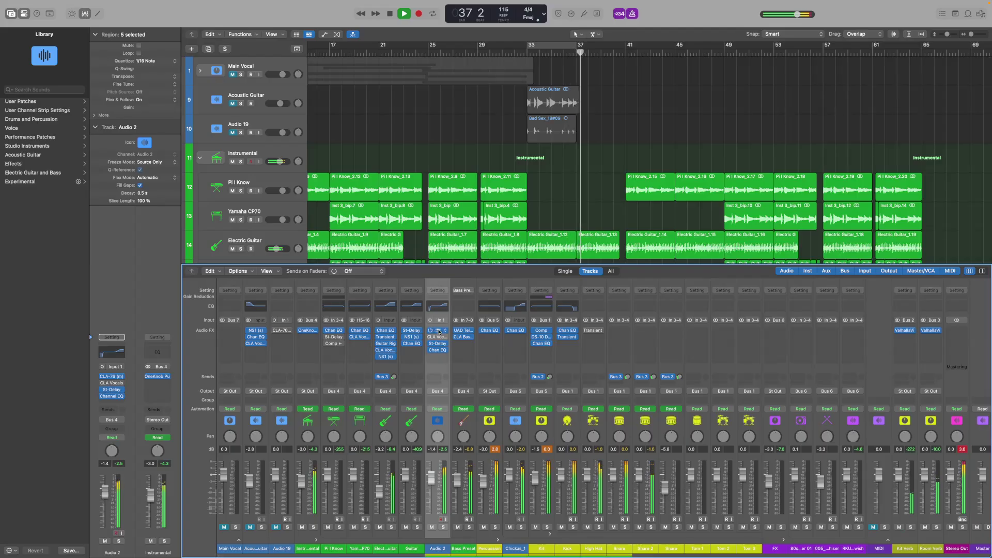
left_click(86, 13)
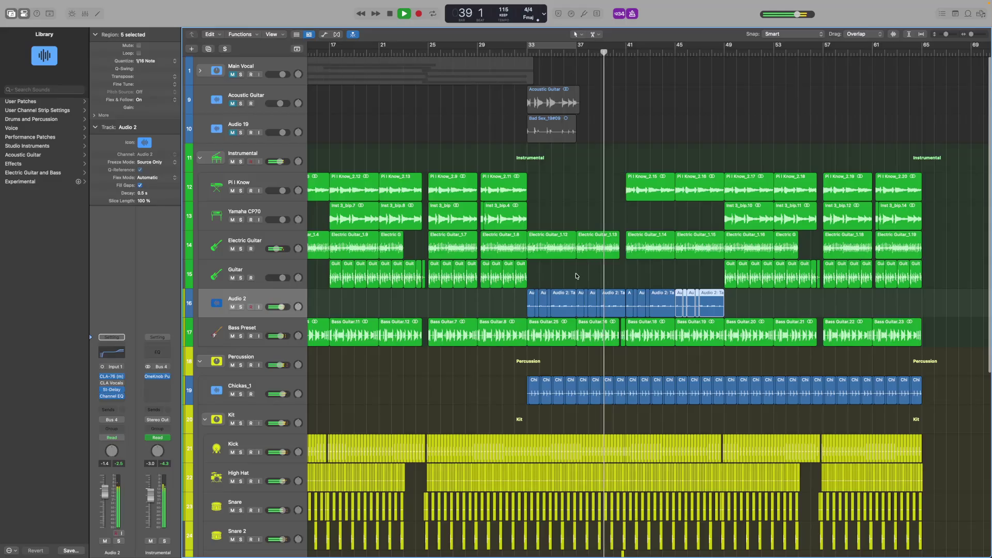
key("super+Right")
key("super+Right")
key("super+Right")
key("super+Right")
key("super+Right")
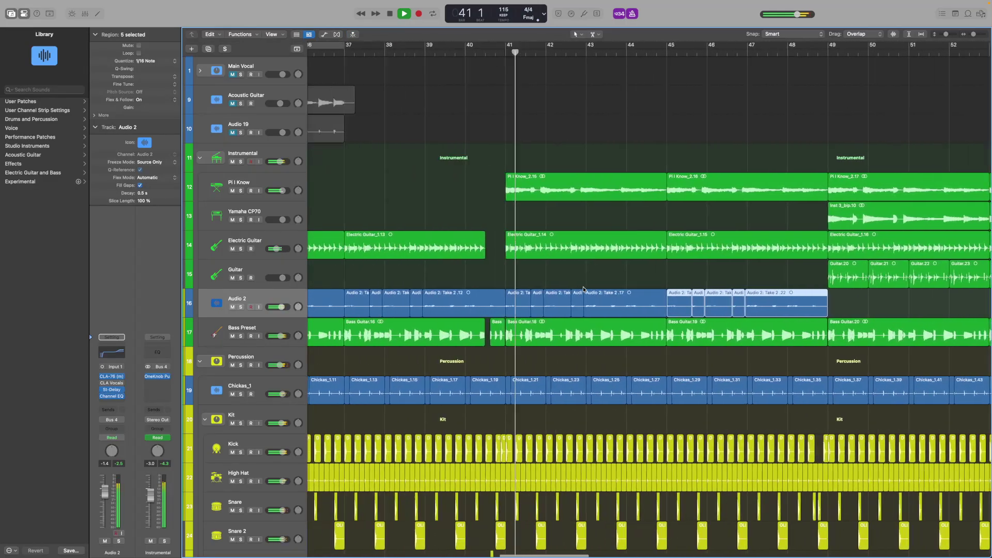
scroll(591, 288, "right", 5)
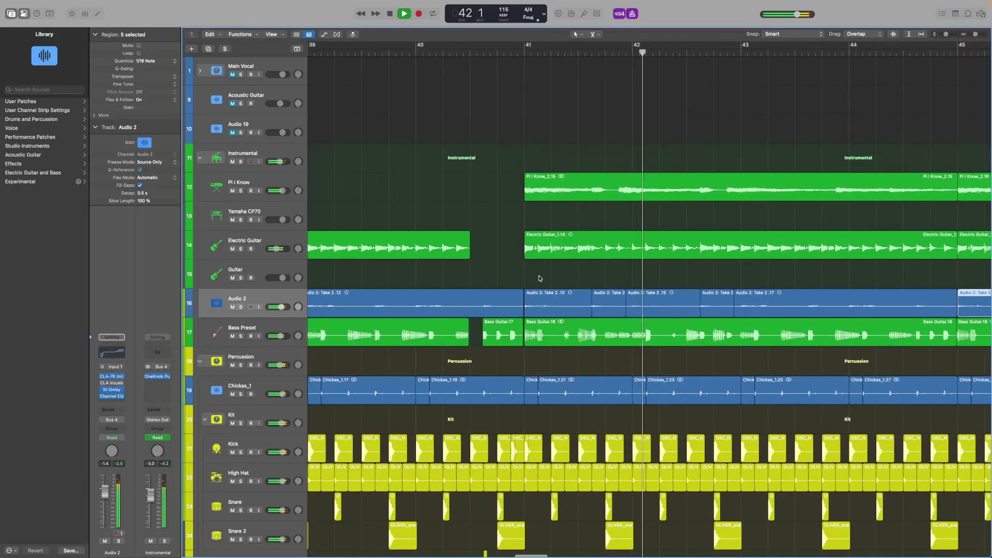
scroll(545, 277, "right", 3)
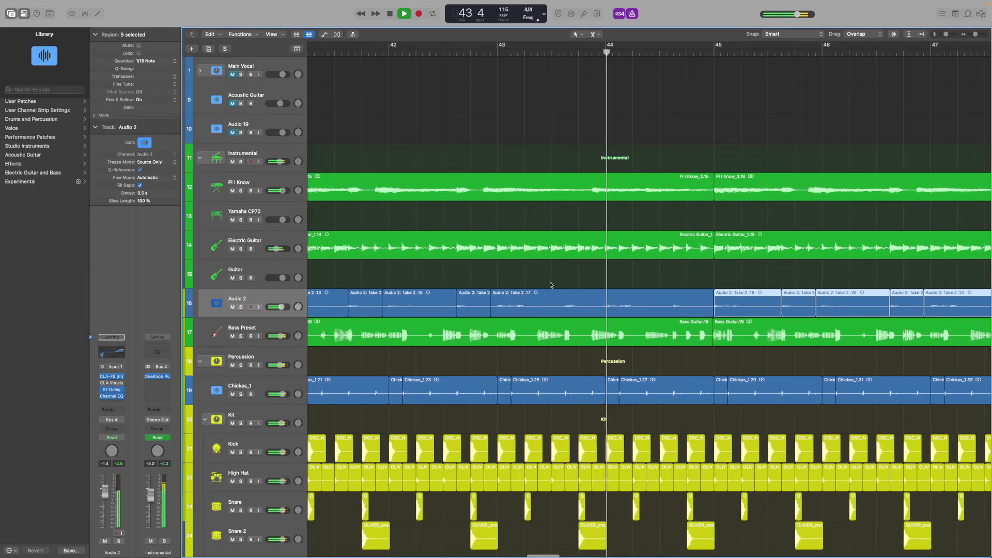
Step: Copy the ten Audio 2 regions spanning bars 41 to 49 and paste them at bar 49
key("super+Left")
key("super+Left")
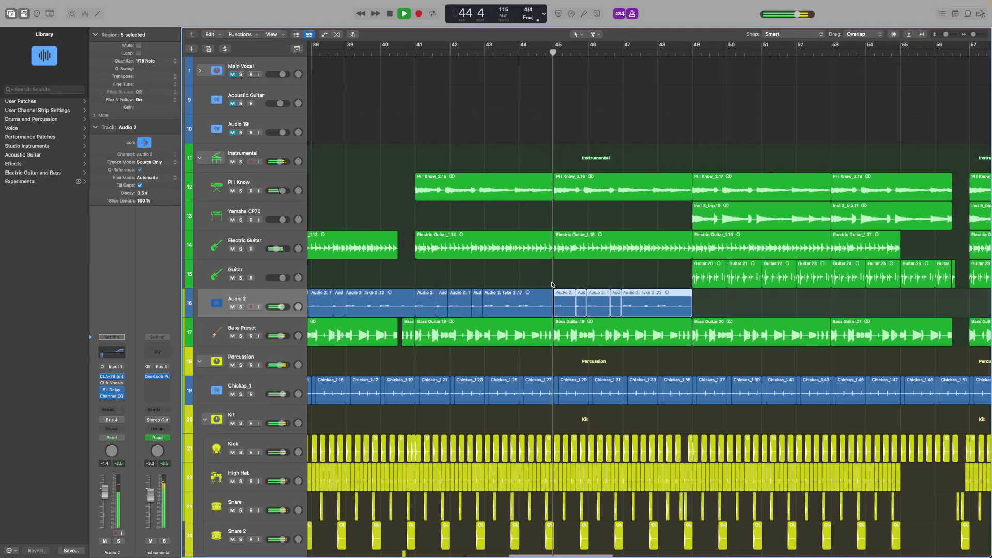
key("super+Right")
left_click_drag(730, 302, 364, 300)
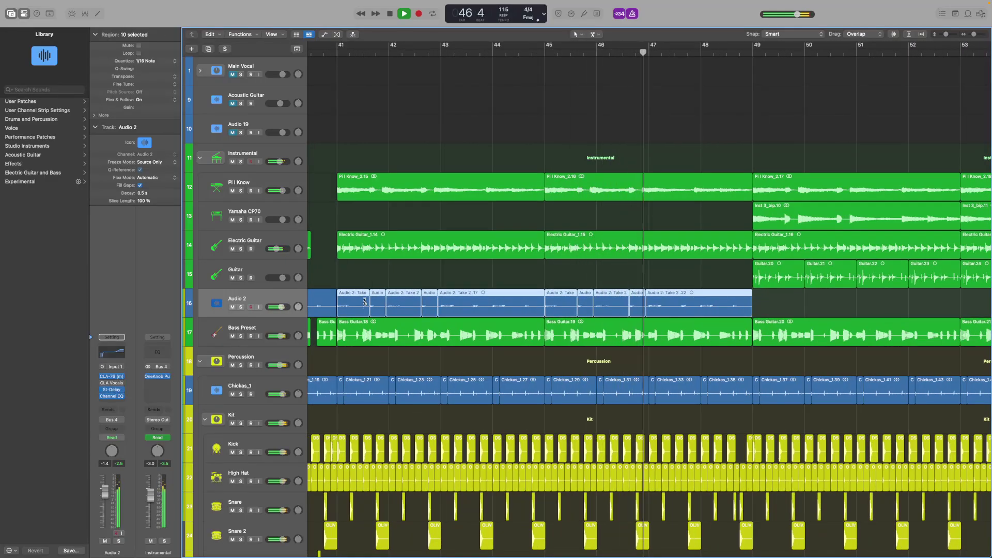
key("super+Right")
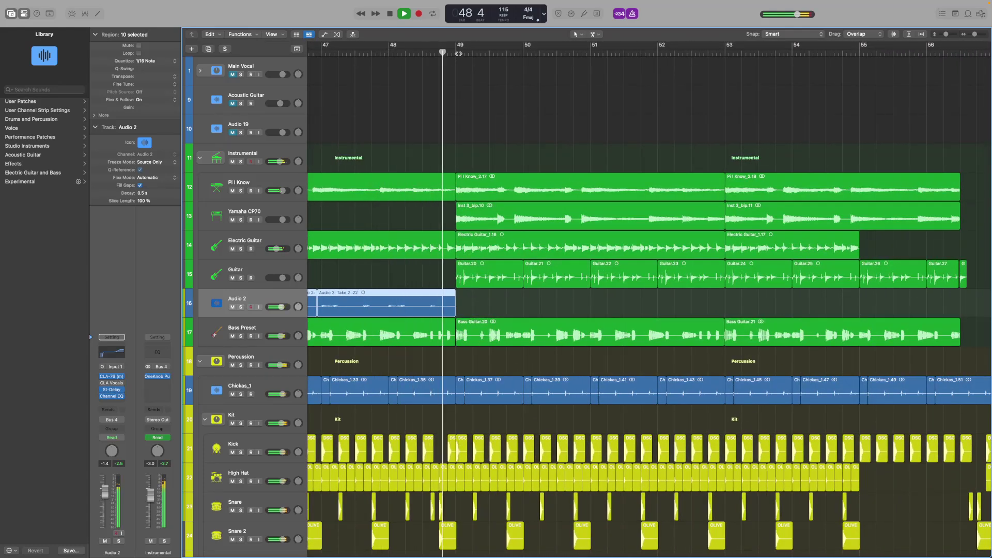
key("space")
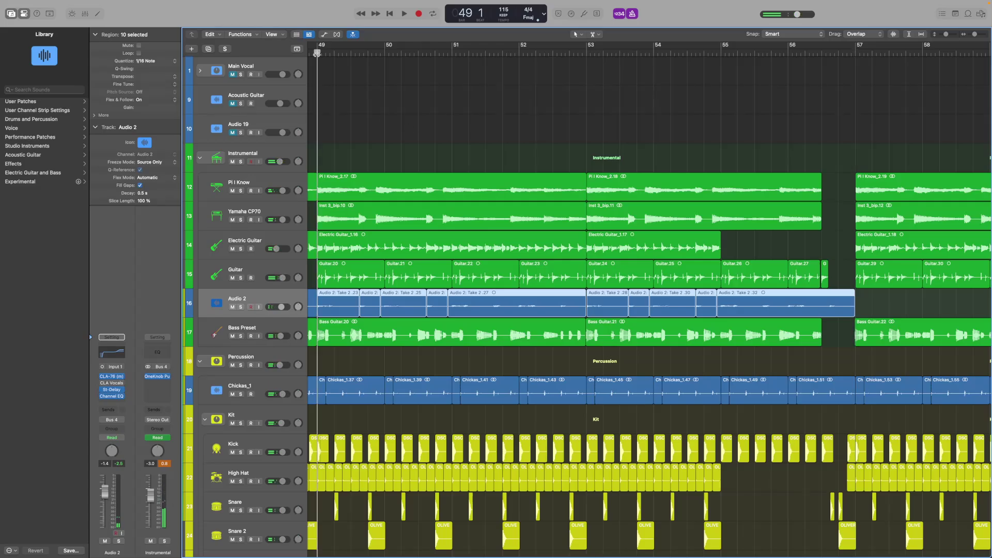
Step: Play from bar 49 to hear the pasted Audio 2 regions against the full arrangement and clear the region selection
key("space")
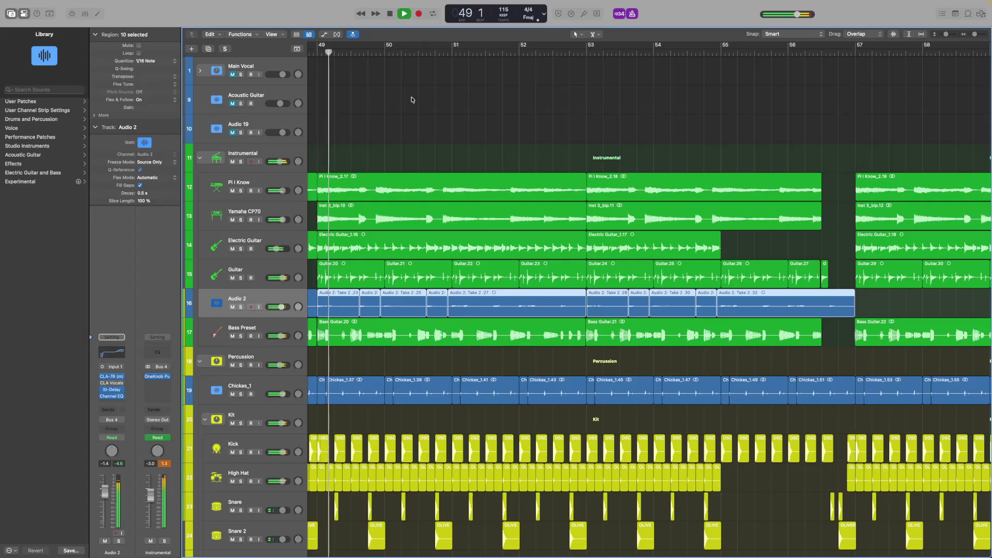
scroll(430, 127, "down", 3)
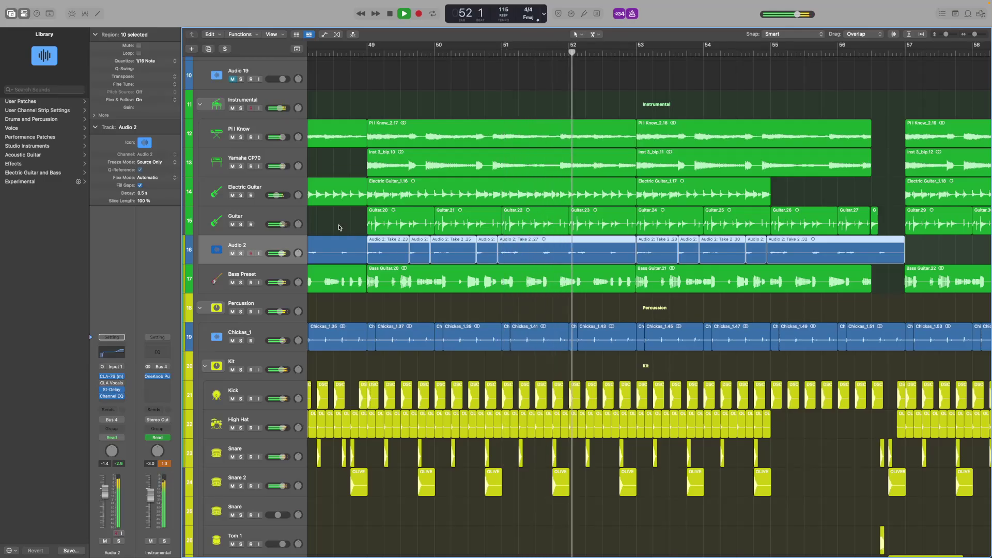
scroll(583, 203, "right", 3)
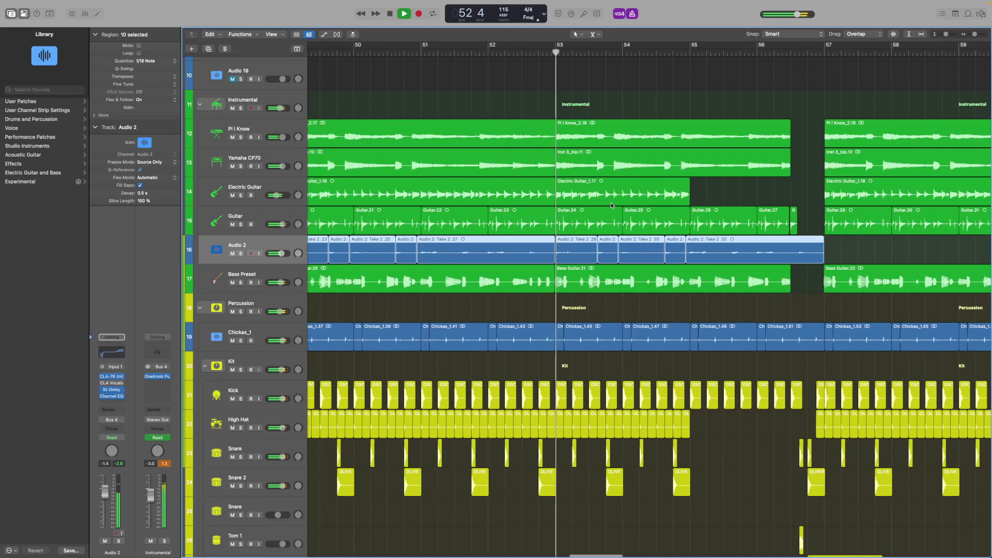
scroll(620, 222, "up", 3)
scroll(705, 240, "right", 2)
left_click(707, 241)
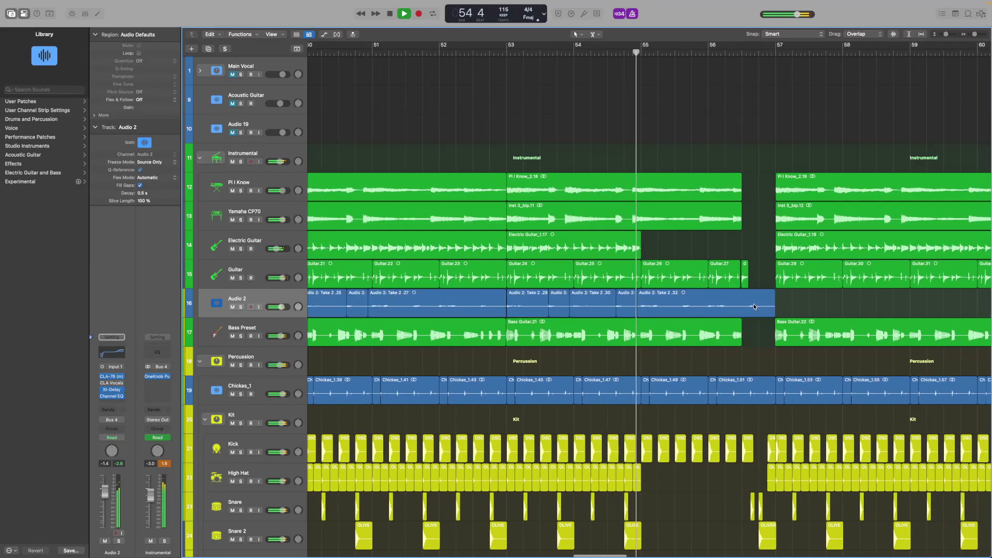
Step: Select the last Audio 2 region and replay the passage from around bar 55 to check the break before bar 57
right_click(753, 306)
left_click(783, 298)
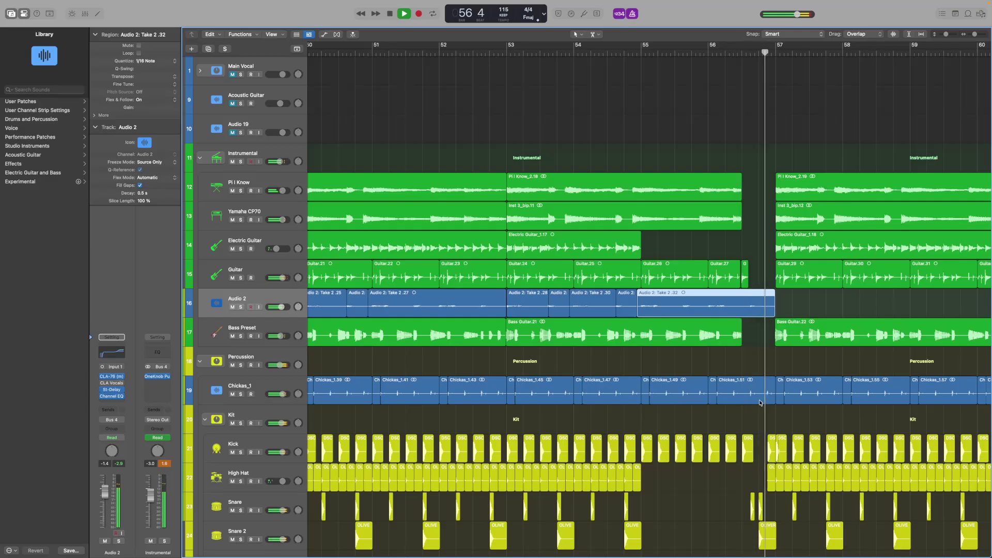
scroll(765, 388, "down", 2)
scroll(752, 390, "down", 5)
key("space")
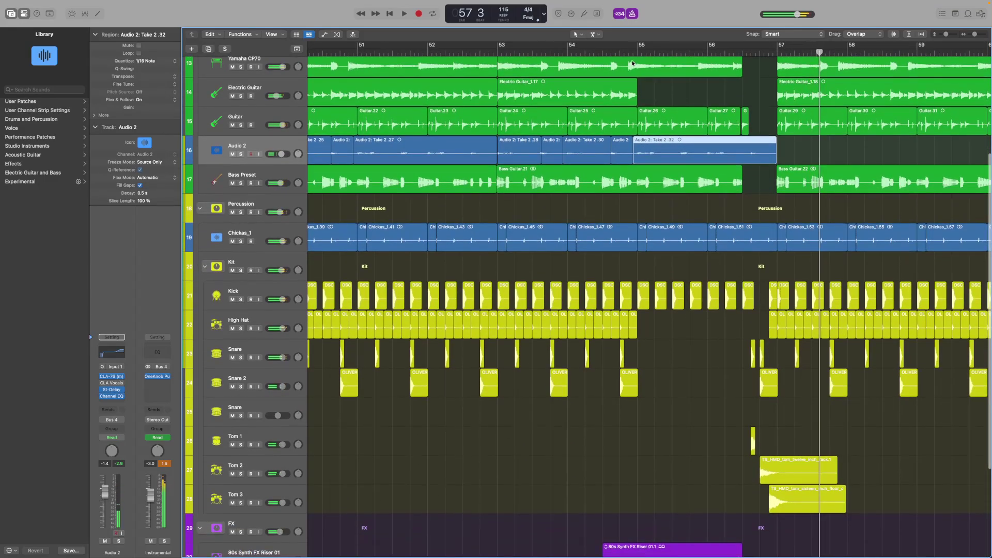
key("space")
scroll(728, 229, "up", 3)
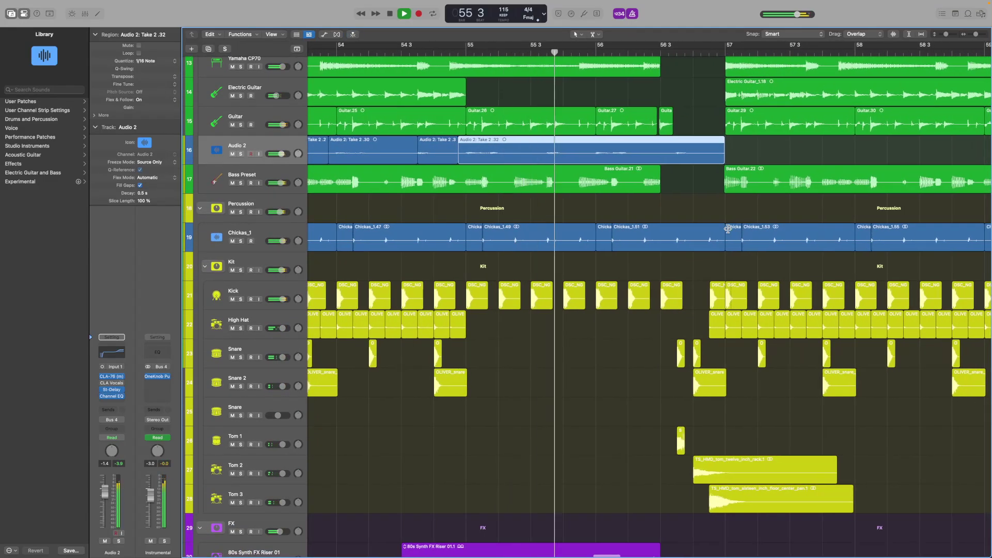
Step: Cut the Chickas_1 region at bar 56.3, remove its end up to bar 57, and listen to the break
left_click(669, 237)
key("space")
right_click(673, 235)
left_click(660, 111)
key("space")
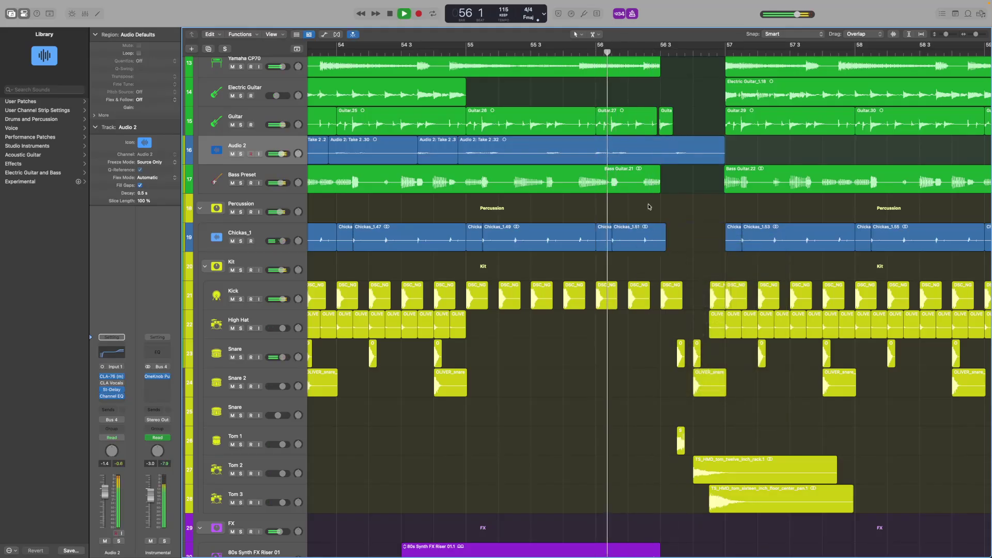
left_click(663, 230)
right_click(663, 230)
left_click(670, 233)
key("space")
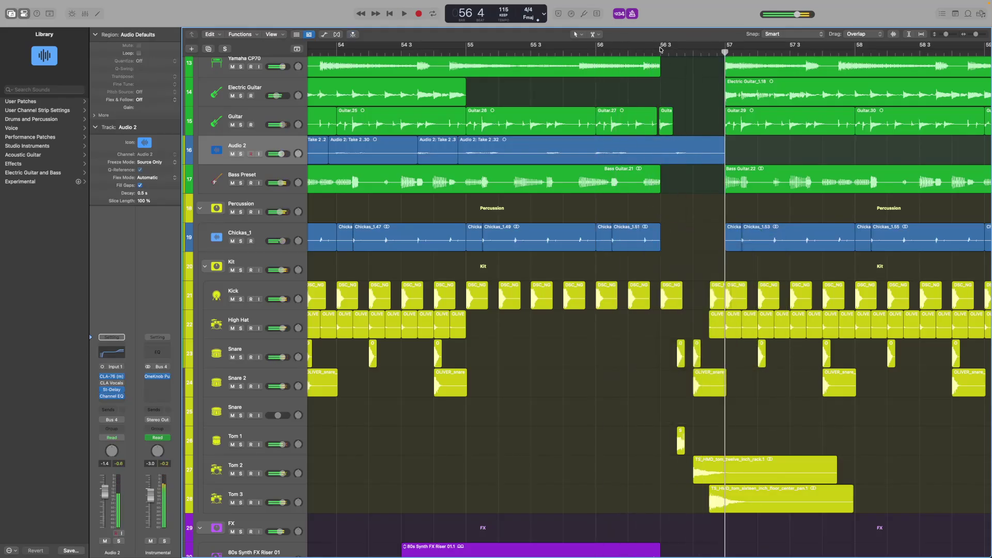
Step: Cut the last Audio 2 region at bar 56.3, delete its tail up to bar 57, and play the break
key("space")
left_click(662, 141, "super")
right_click(667, 139)
left_click(672, 147)
left_click(582, 46)
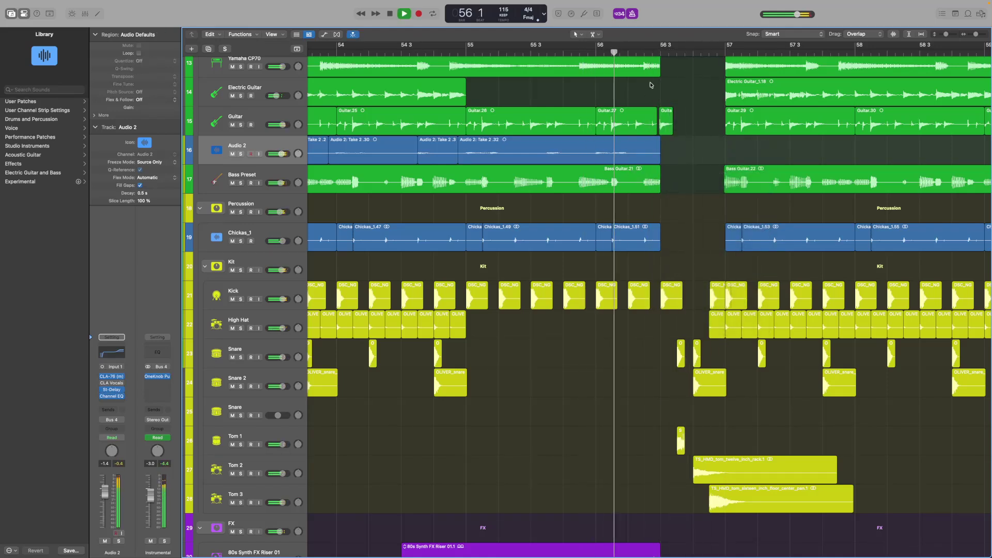
key("space")
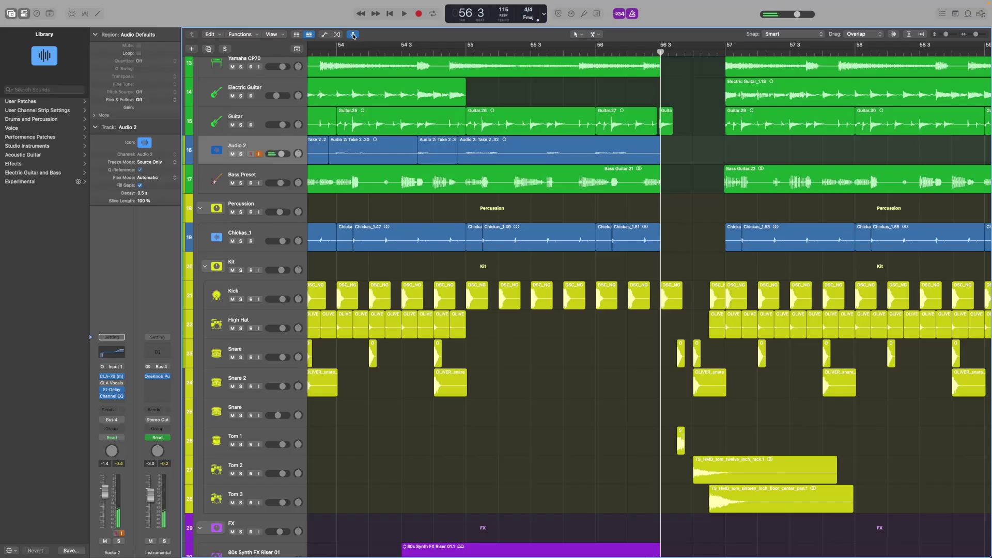
Step: Record a short Audio 2 take from bar 56.3 to just past bar 57 and undo it
left_click(418, 14)
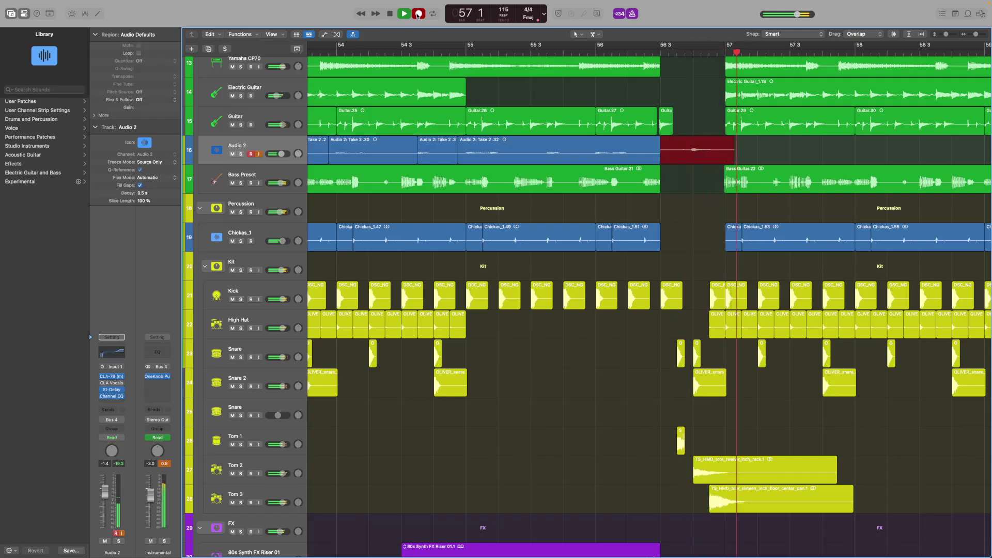
left_click(418, 14)
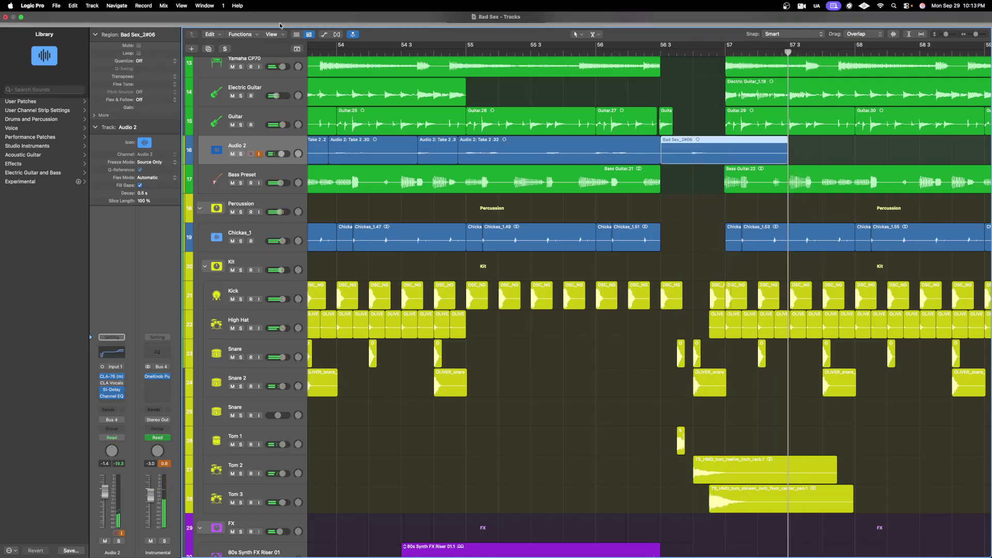
left_click(216, 35)
left_click(227, 43)
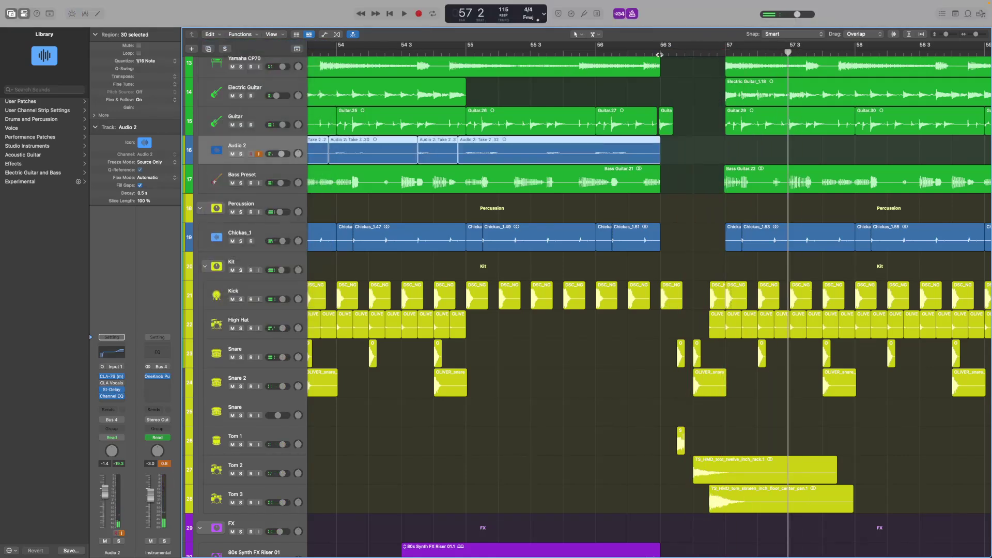
Step: Record another Audio 2 take from bar 56.3, then delete the region along with its recorded audio file
left_click(418, 15)
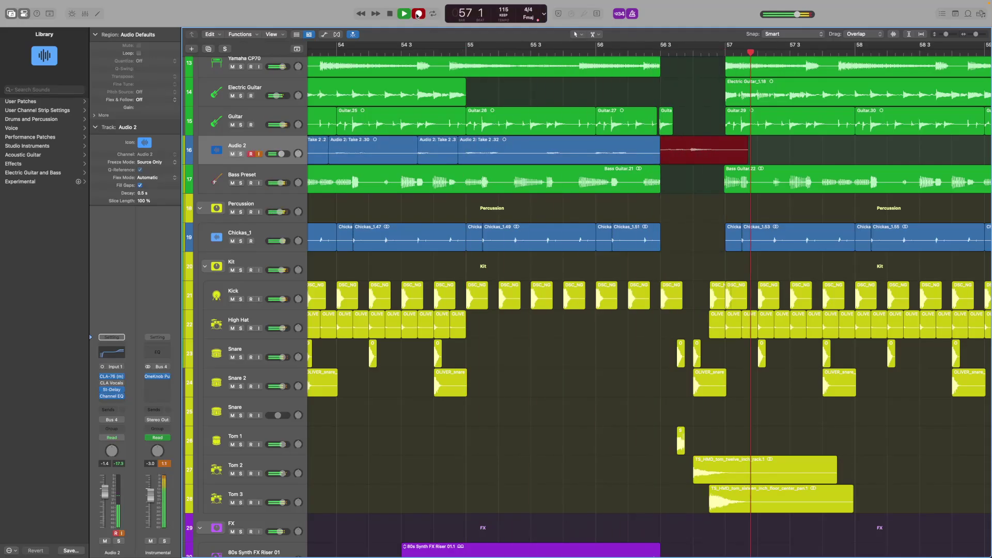
left_click(418, 14)
right_click(698, 150)
left_click(713, 176)
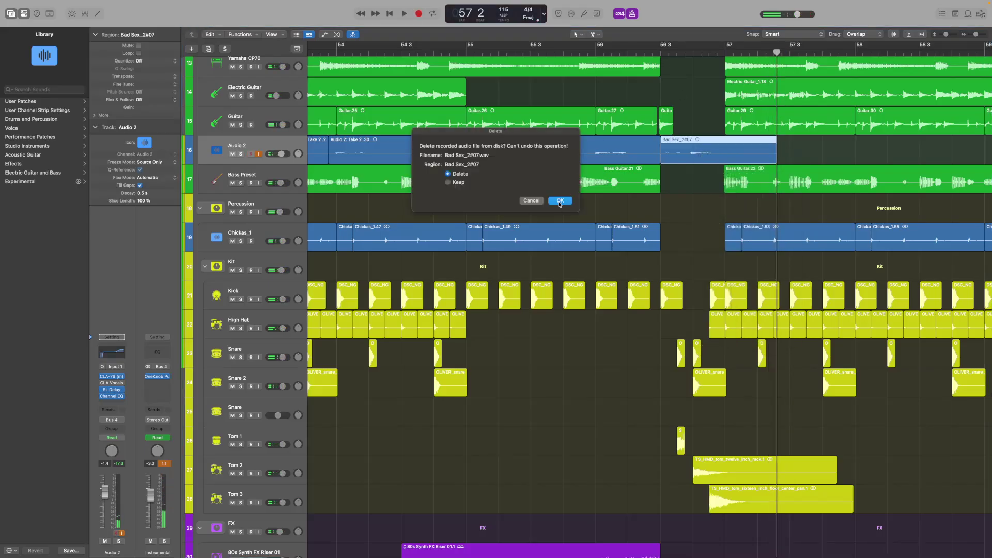
left_click(560, 201)
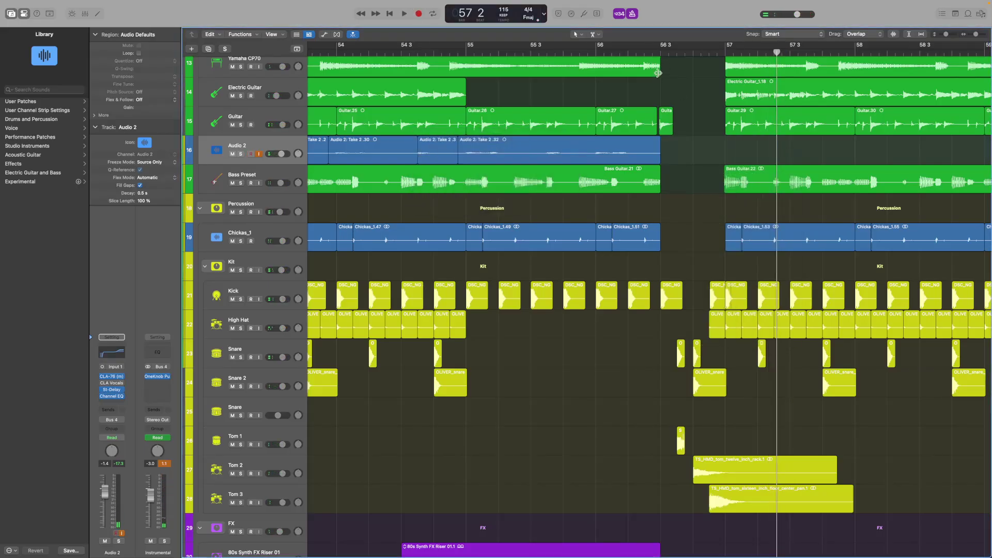
Step: Record a new Audio 2 take from bar 56.3 to just past bar 57
left_click(418, 14)
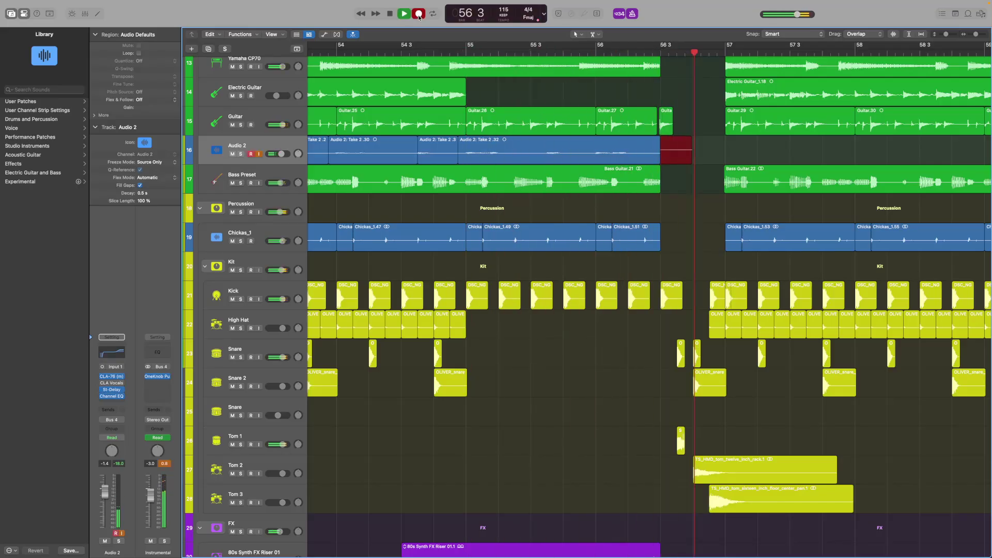
left_click(418, 14)
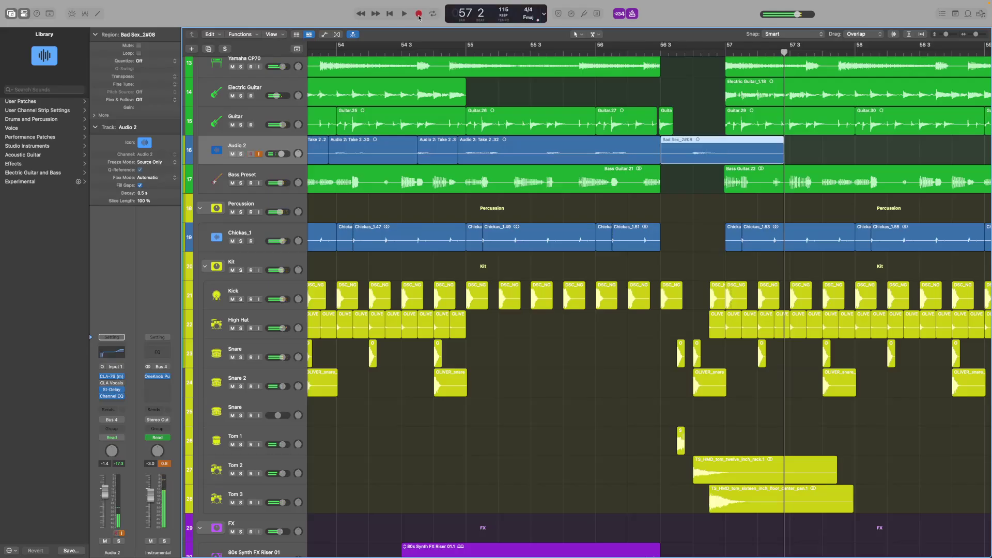
Step: Solo Audio 2, replay the new take from bar 56.3 several times, and turn the solo off
key("s")
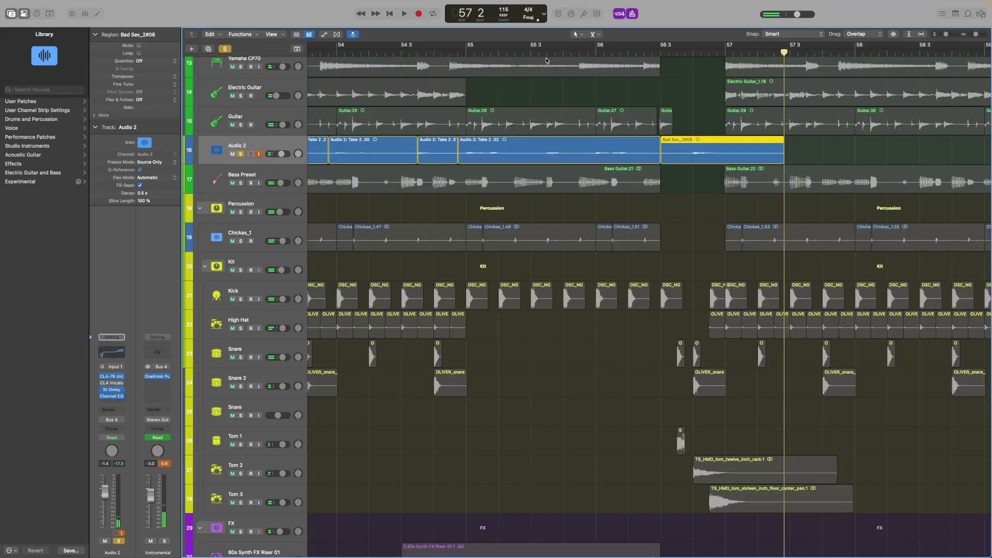
key("shift+space")
key("space")
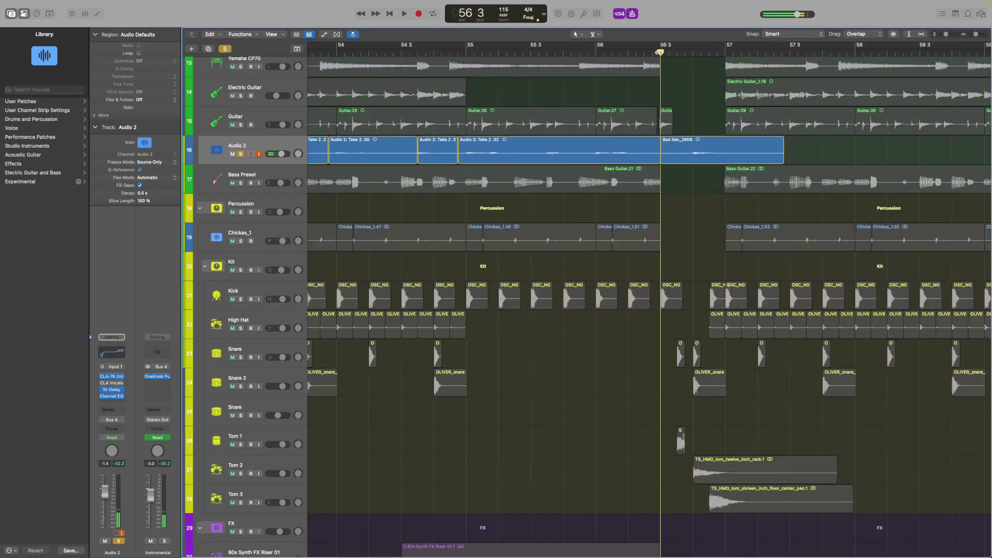
key("space")
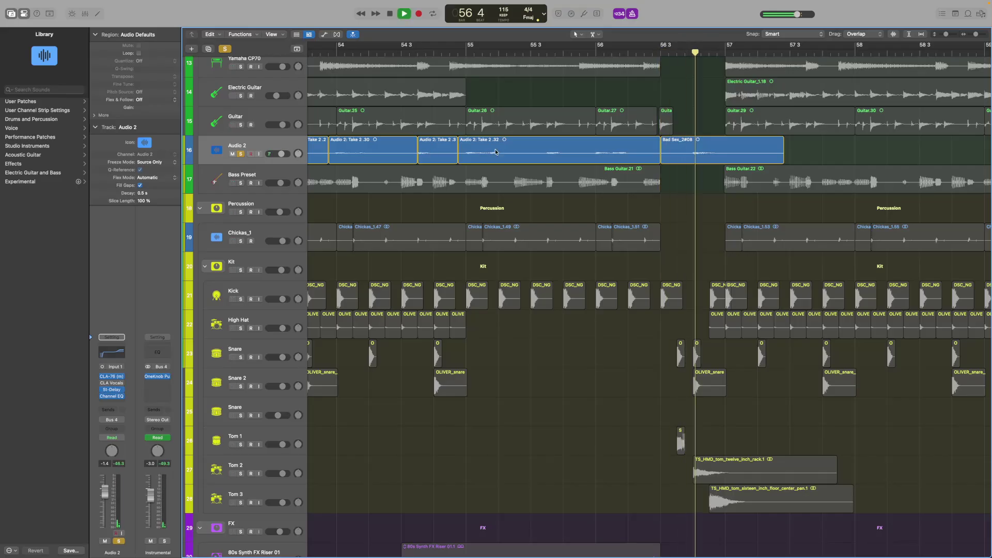
key("space")
key("space")
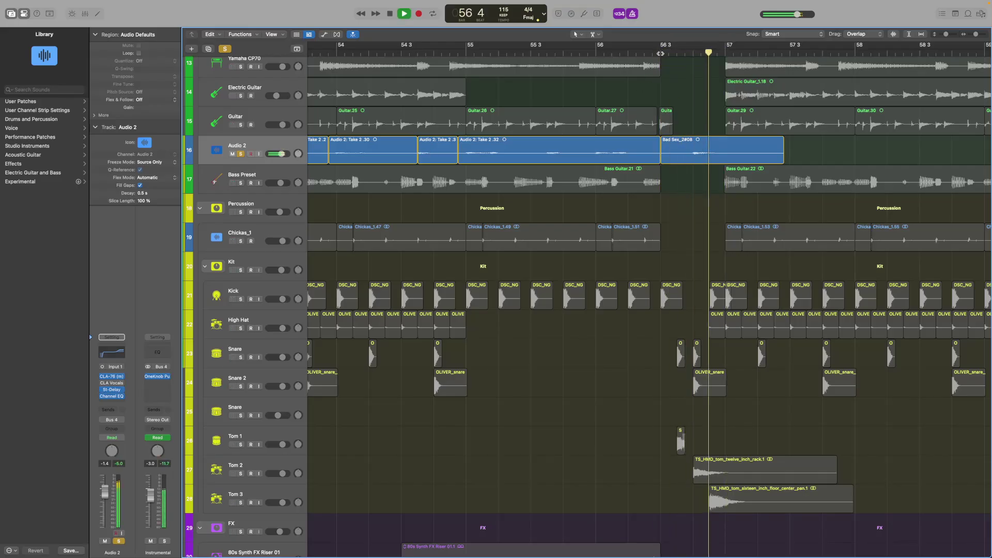
key("space")
key("space")
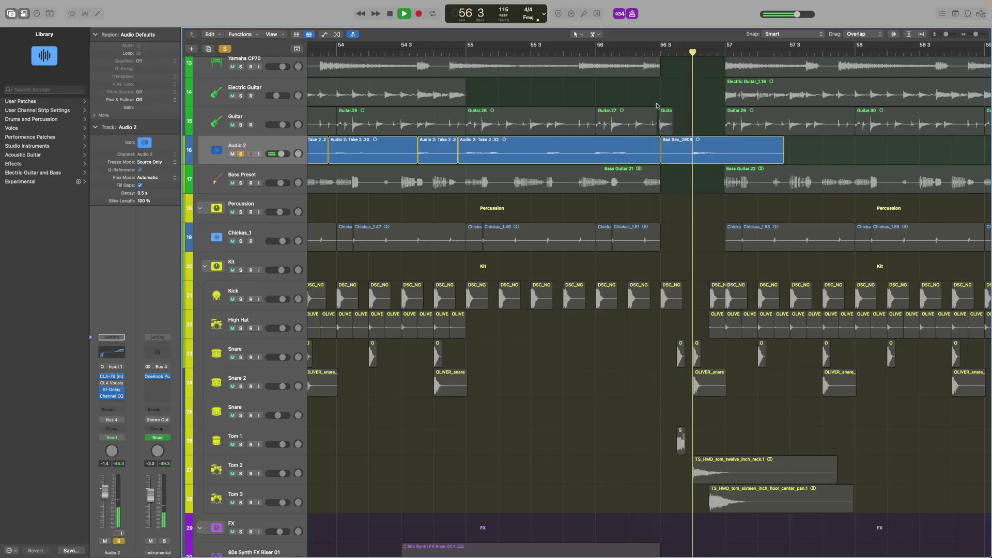
key("space")
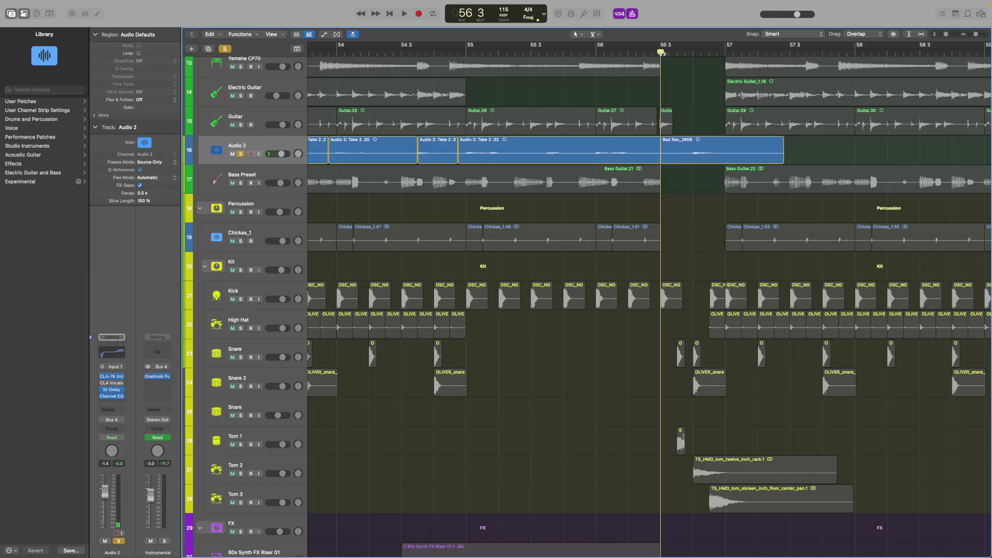
left_click(224, 50)
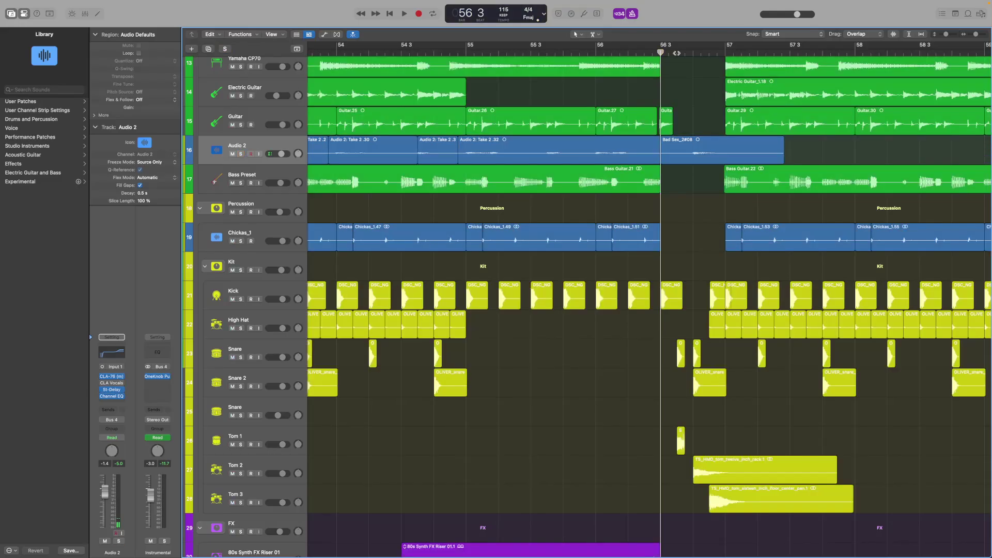
Step: Play the full mix around bar 56 to hear how the new take fits the break
key("comma")
key("space")
key("super+Right")
key("super+Right")
key("space")
left_click(450, 50)
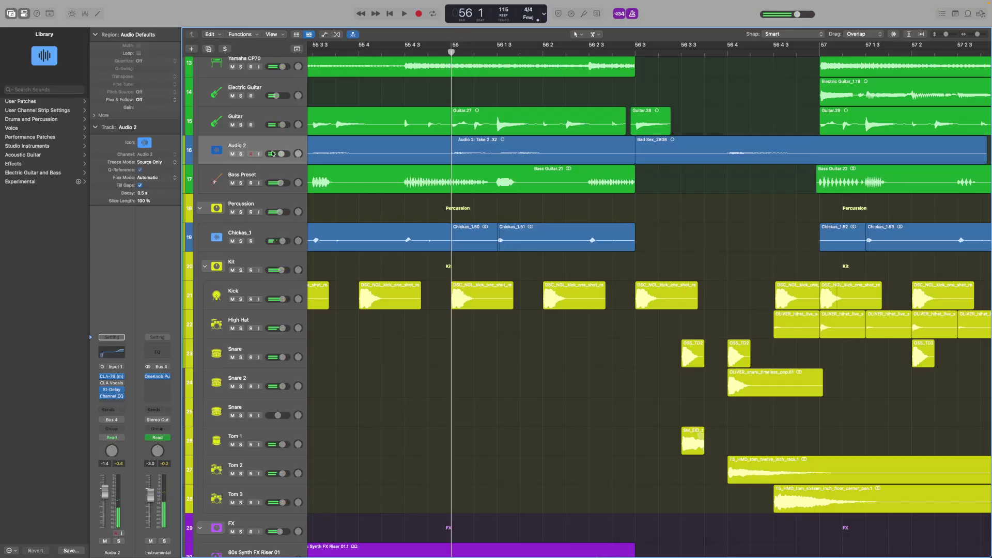
Step: Solo the Instrumental stack and play it through the break and from bar 53
scroll(255, 148, "up", 5)
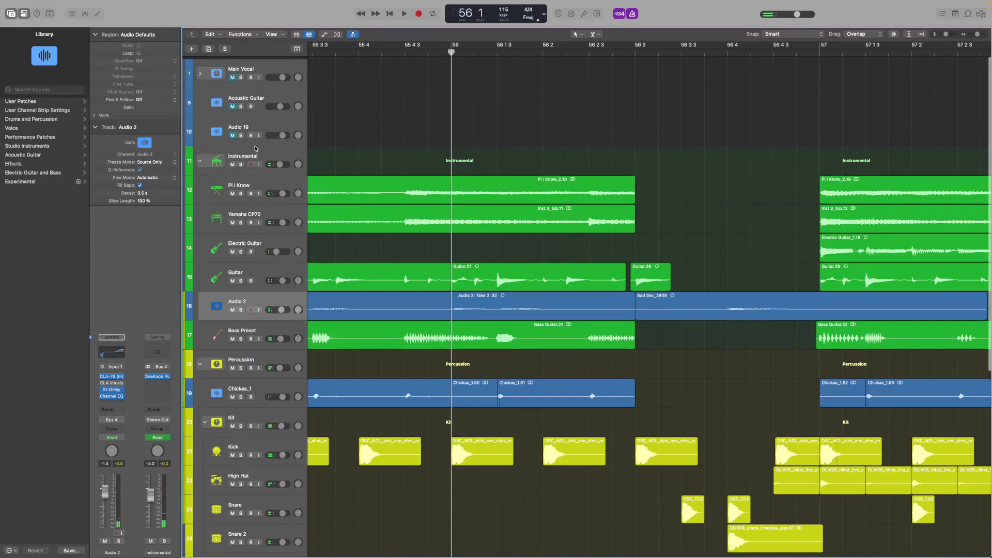
left_click(241, 162)
scroll(476, 162, "left", 3)
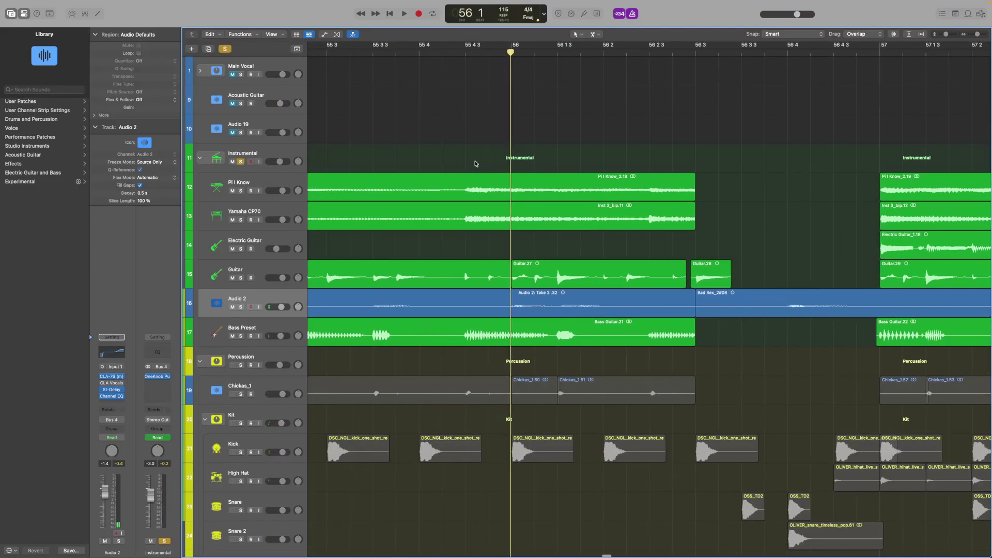
scroll(505, 169, "down", 3)
key("space")
scroll(521, 100, "left", 10)
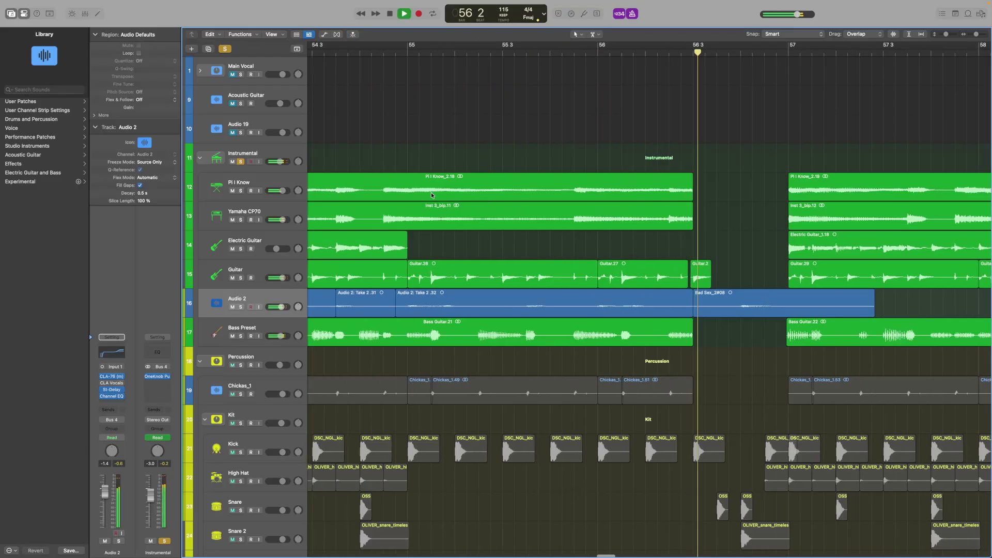
left_click(473, 53)
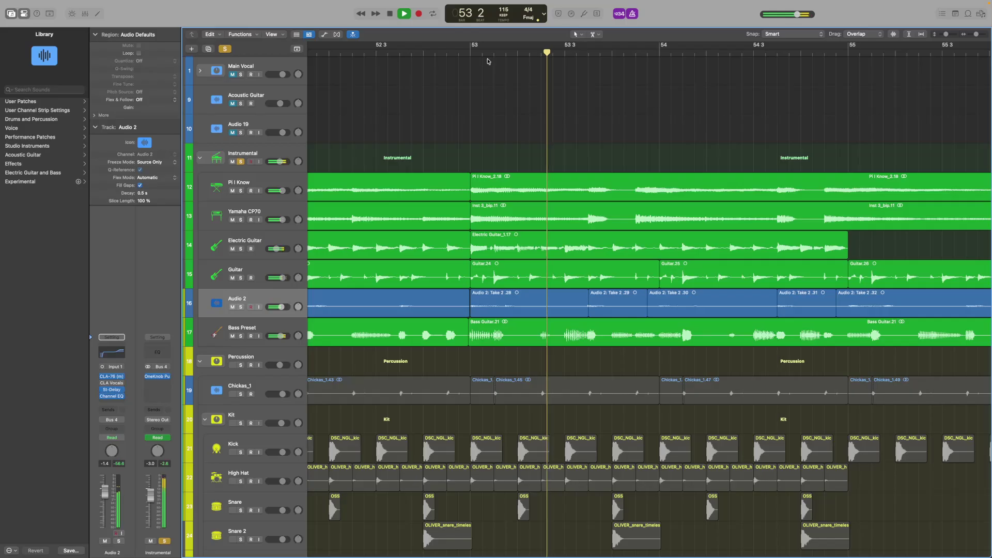
Step: Set the cycle range from bar 53 to bar 57 and play it looped
left_click(474, 45)
left_click_drag(473, 45, 852, 76)
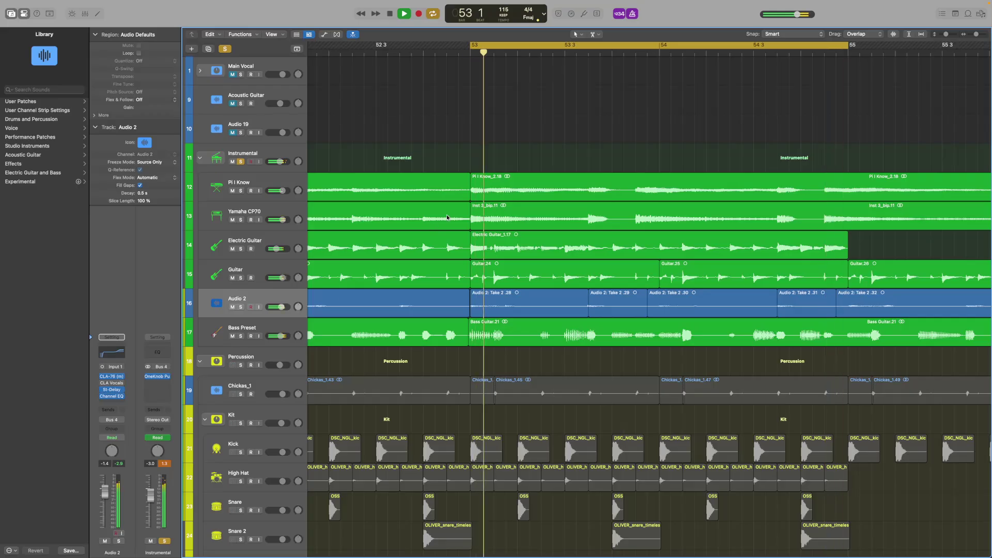
scroll(658, 88, "right", 2)
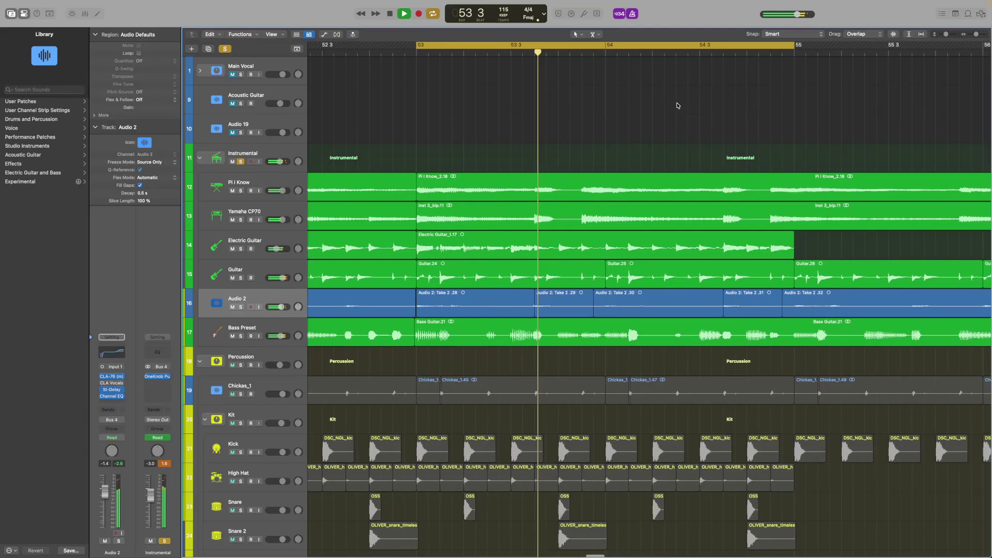
scroll(677, 104, "right", 3)
left_click_drag(720, 48, 908, 50)
scroll(906, 52, "down", 5)
key("space")
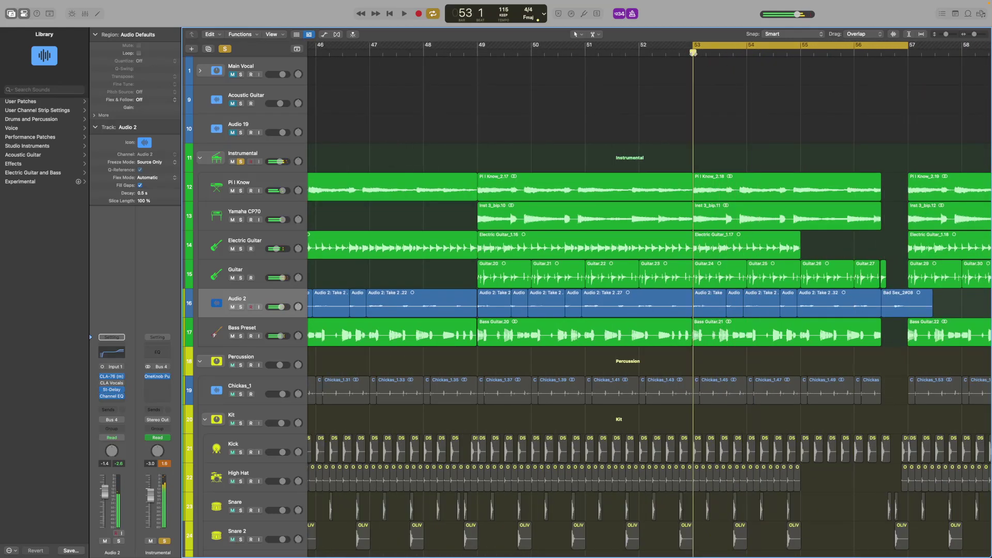
Step: Select the Audio 2 regions from bar 41 through the new take and raise their gain to +11.3 dB with the Gain tool
scroll(742, 123, "up", 5)
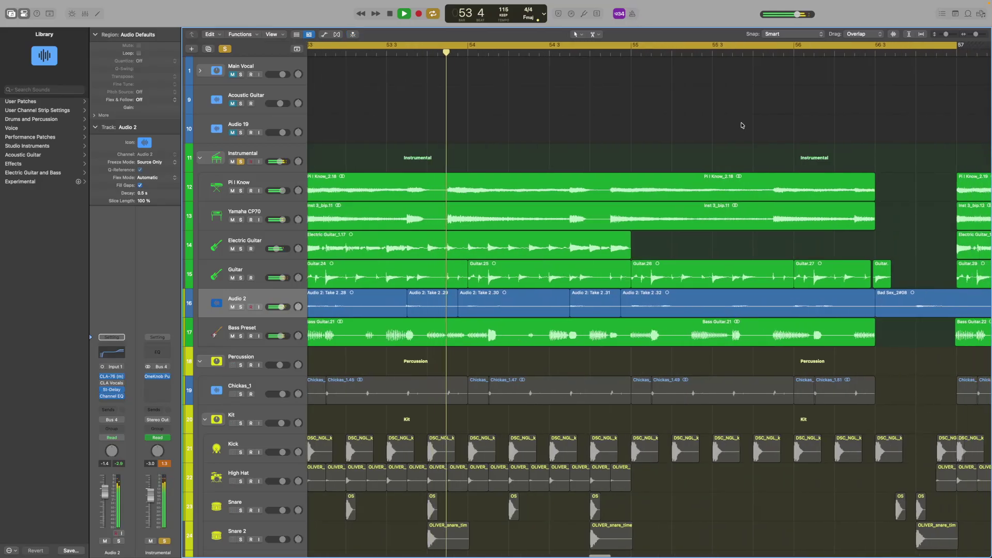
scroll(742, 125, "down", 10)
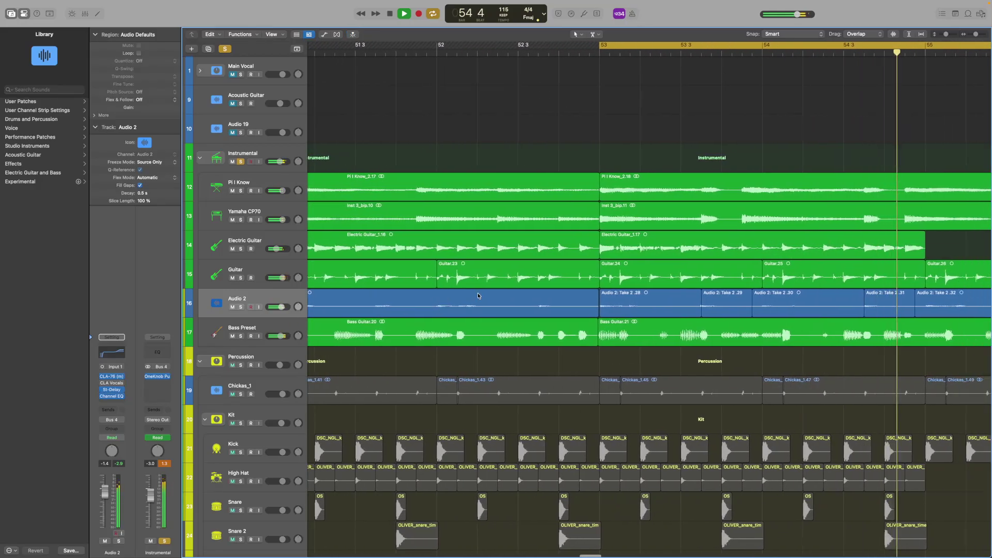
scroll(572, 301, "up", 2)
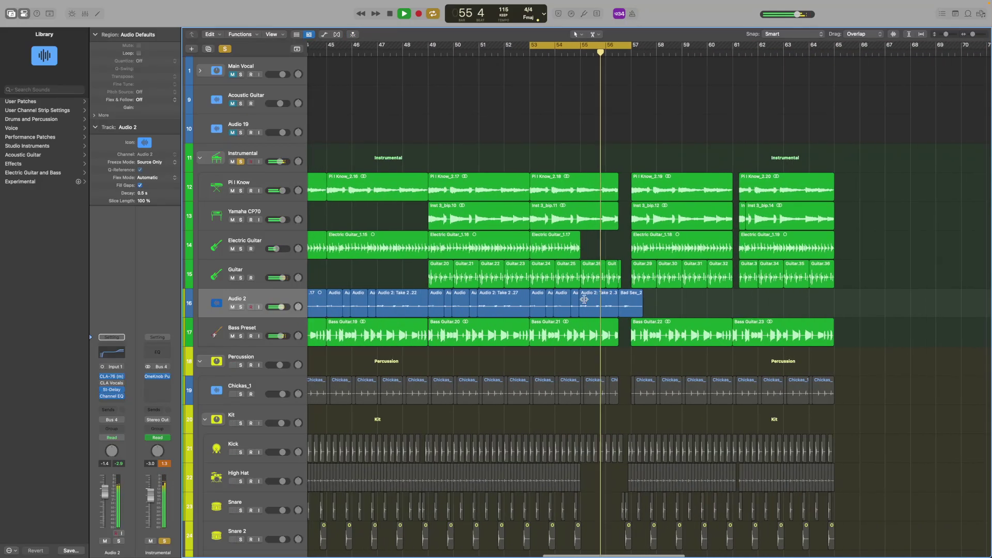
scroll(648, 306, "left", 10)
left_click_drag(873, 308, 452, 306)
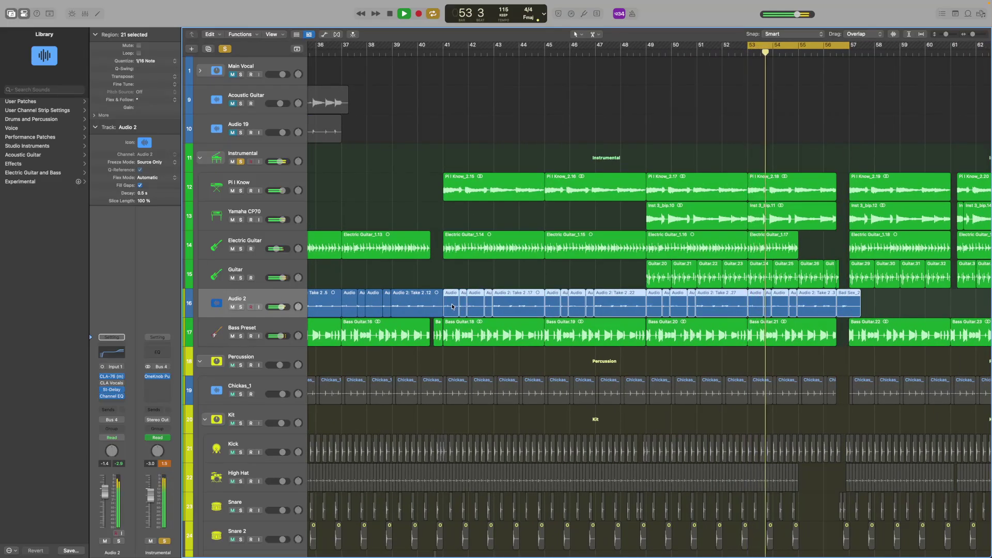
left_click(594, 34)
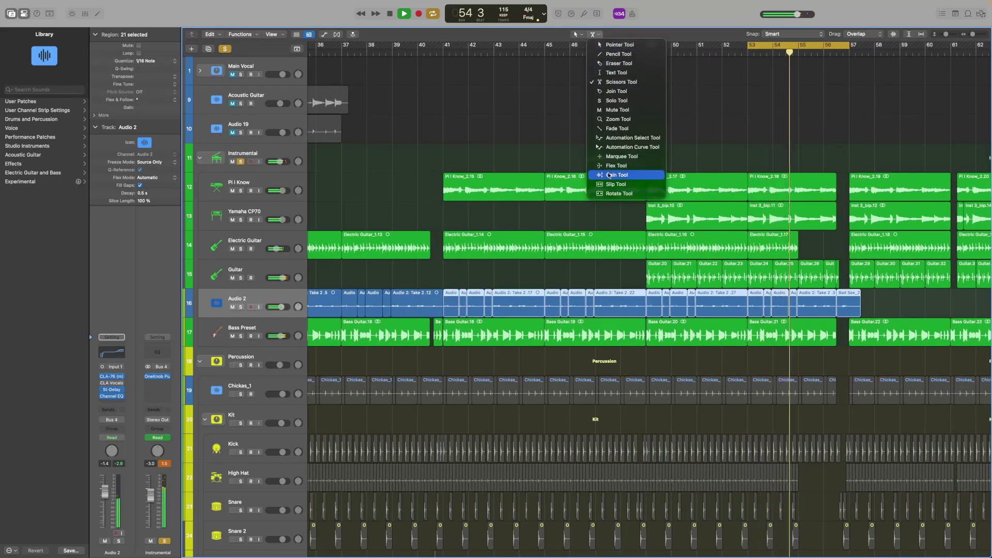
left_click(607, 197)
left_click_drag(605, 312, 617, 286)
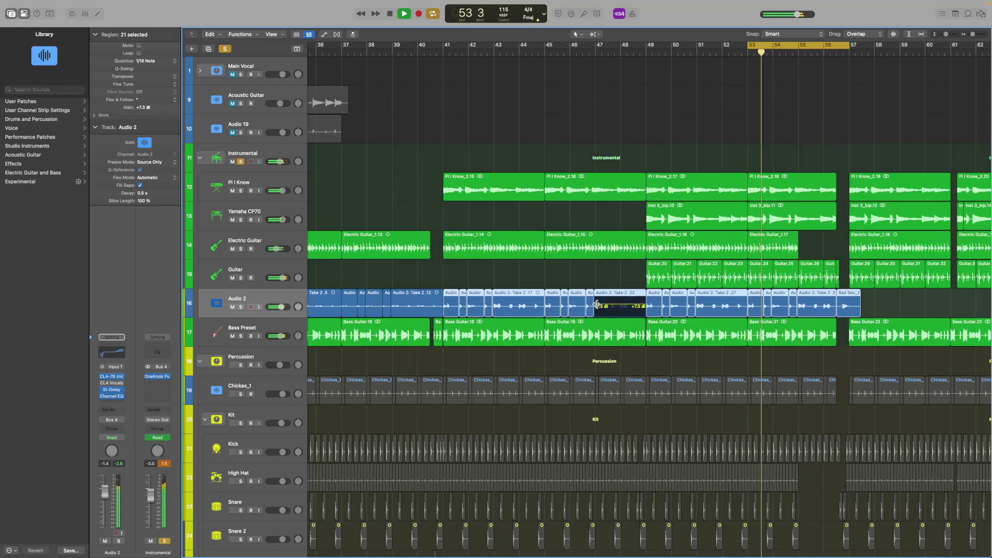
left_click_drag(608, 309, 610, 294)
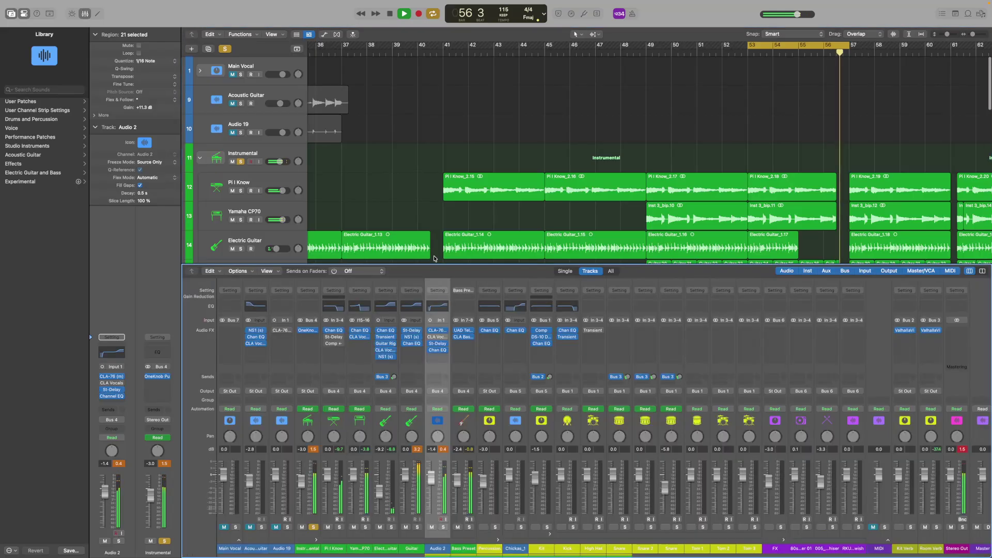
Step: Set the output of the CLA-76 compressor on the Audio 2 channel to -14.7 and close the plug-in and mixer
left_click(85, 14)
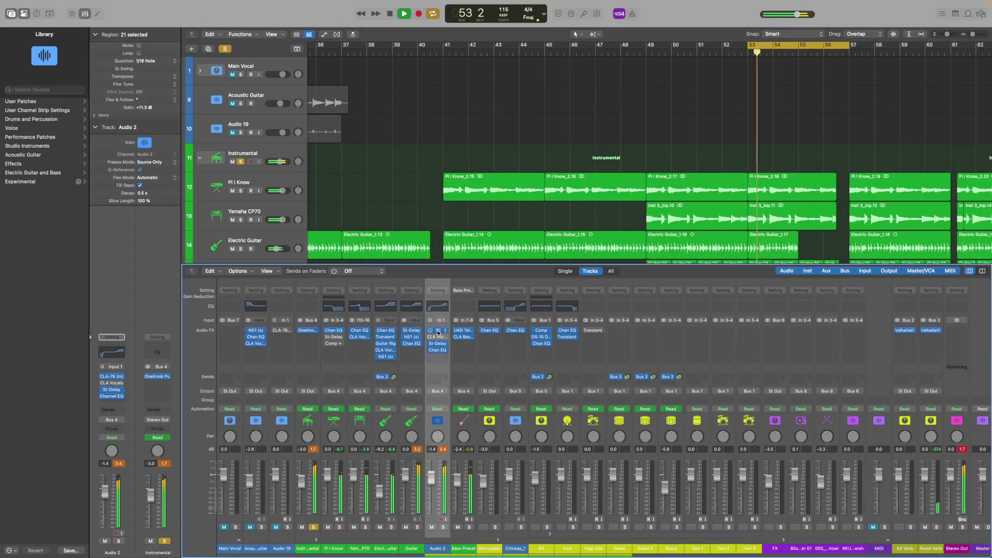
left_click(437, 331)
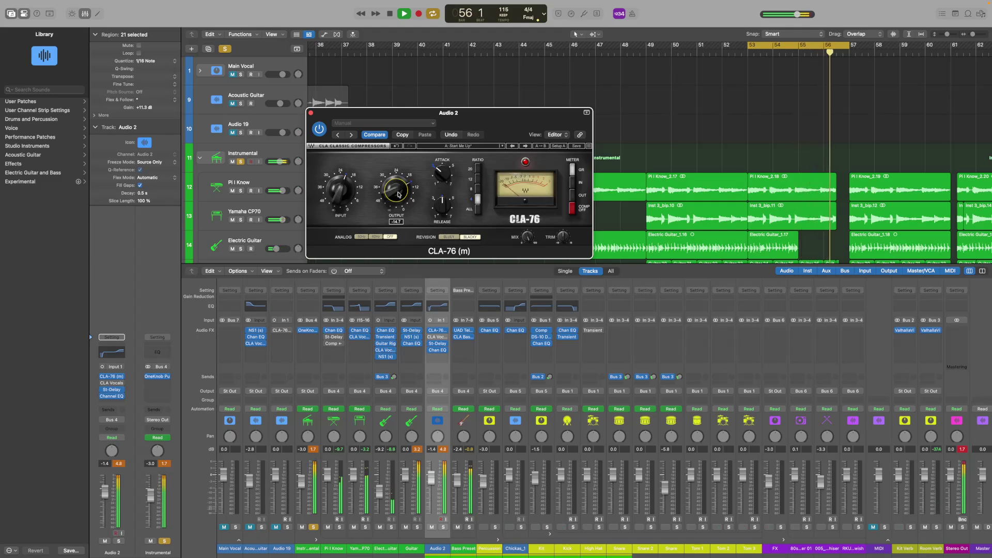
left_click(311, 113)
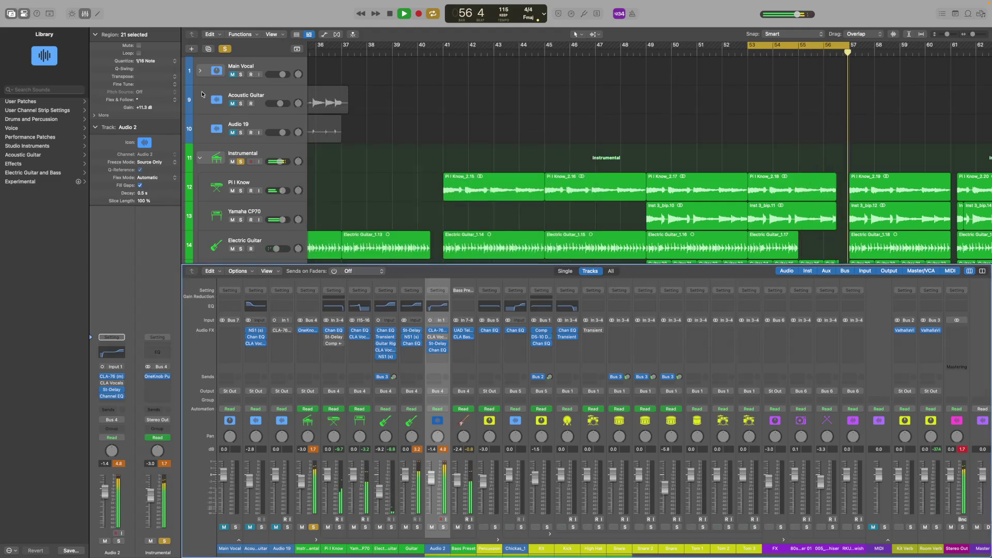
left_click(83, 13)
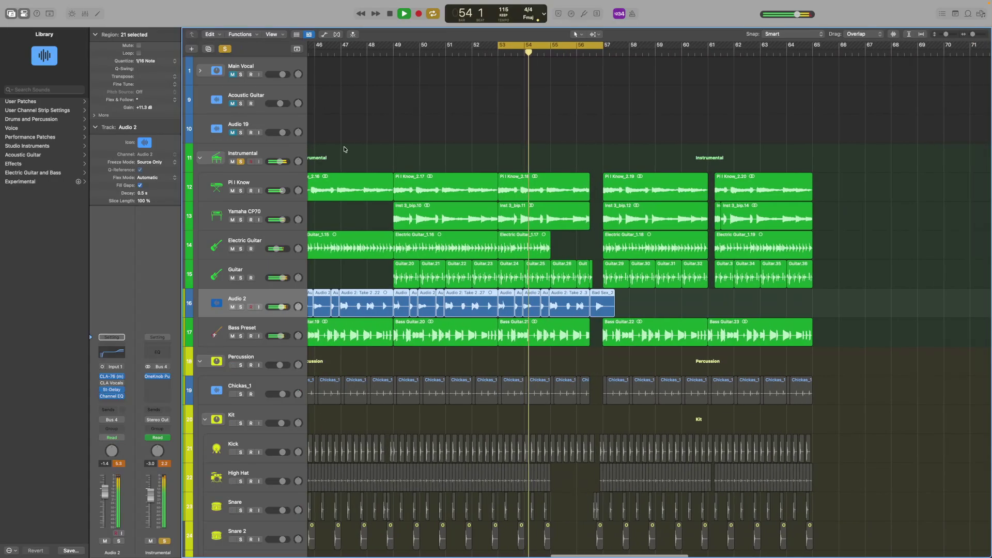
Step: Automate the Instrumental stack's OneKnob insert to be bypassed from about bar 56.3 onward, and turn off cycle playback
left_click(362, 153)
key("super+Right")
key("super+Right")
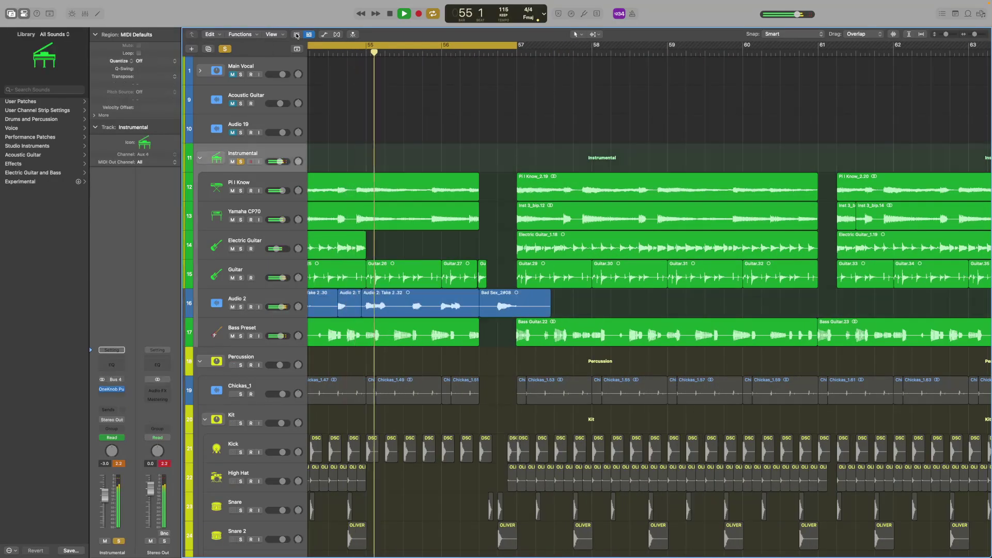
key("a")
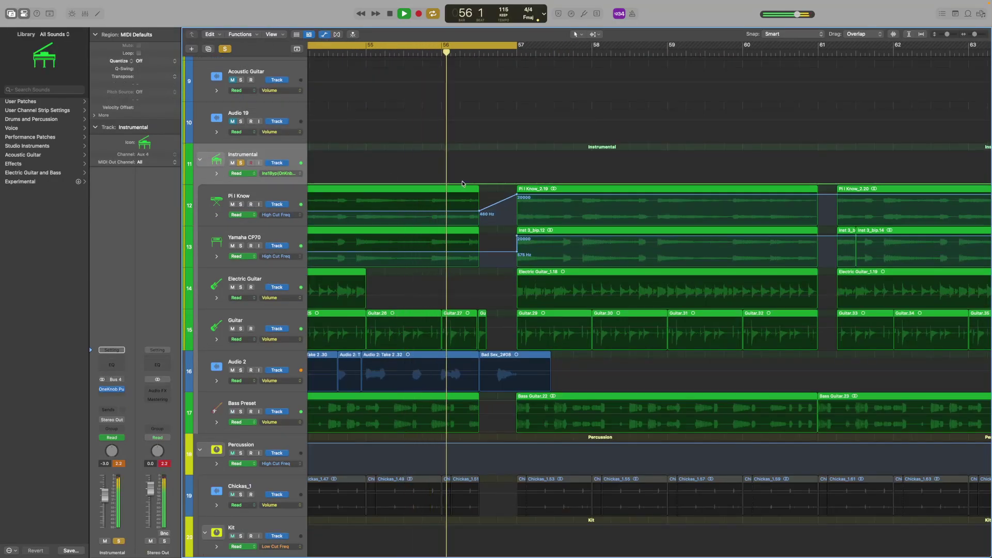
left_click(480, 184)
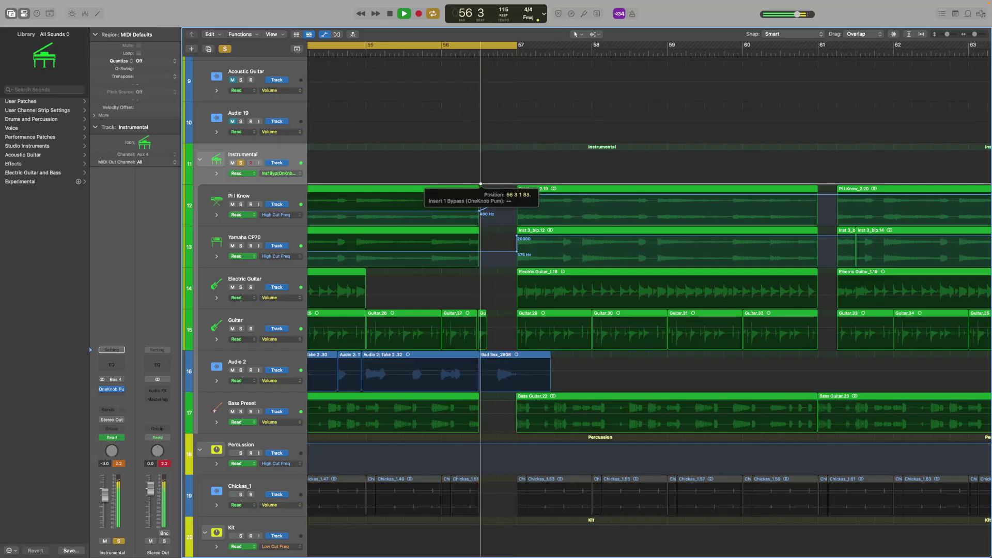
left_click_drag(481, 184, 477, 153)
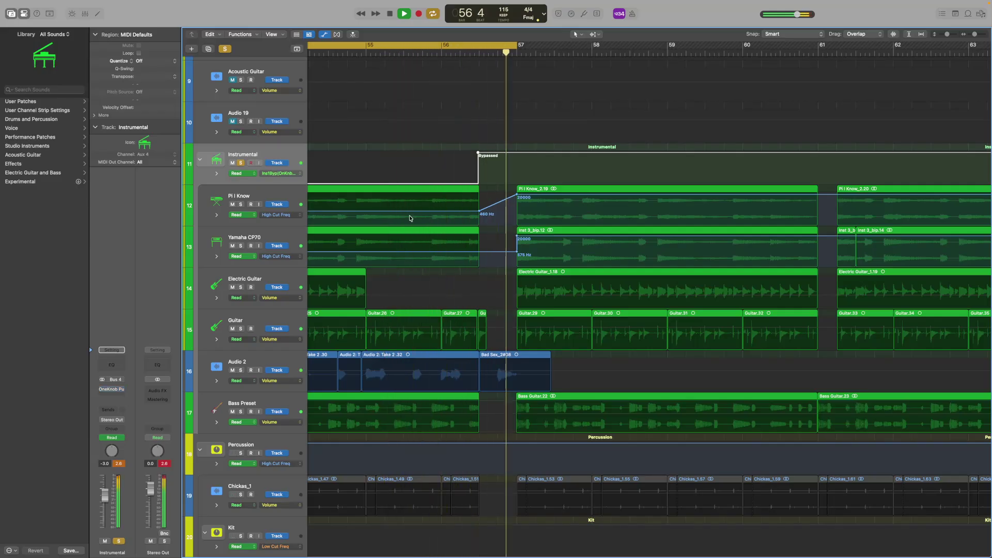
left_click(432, 14)
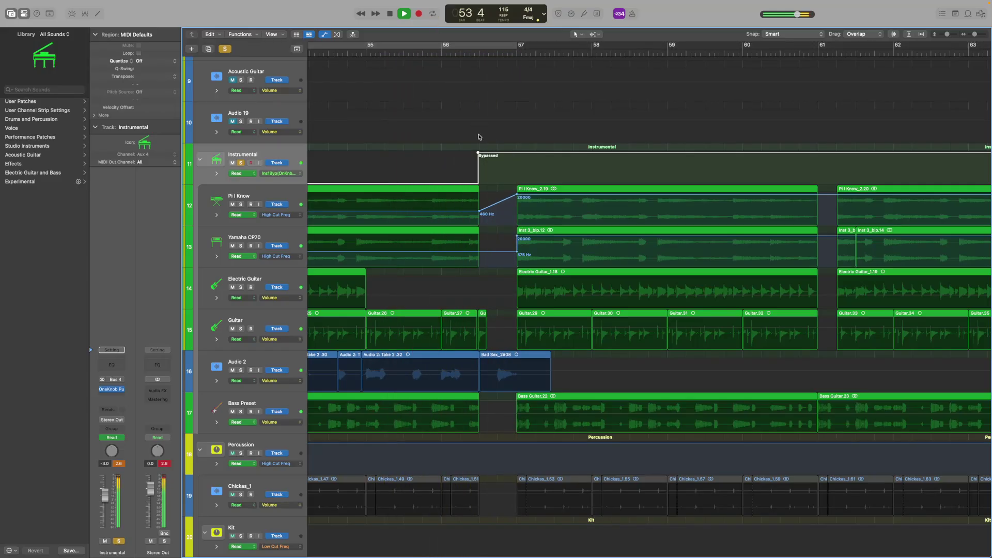
Step: Hide the automation lanes and solo the Percussion stack together with the Instrumental stack
key("super+Left")
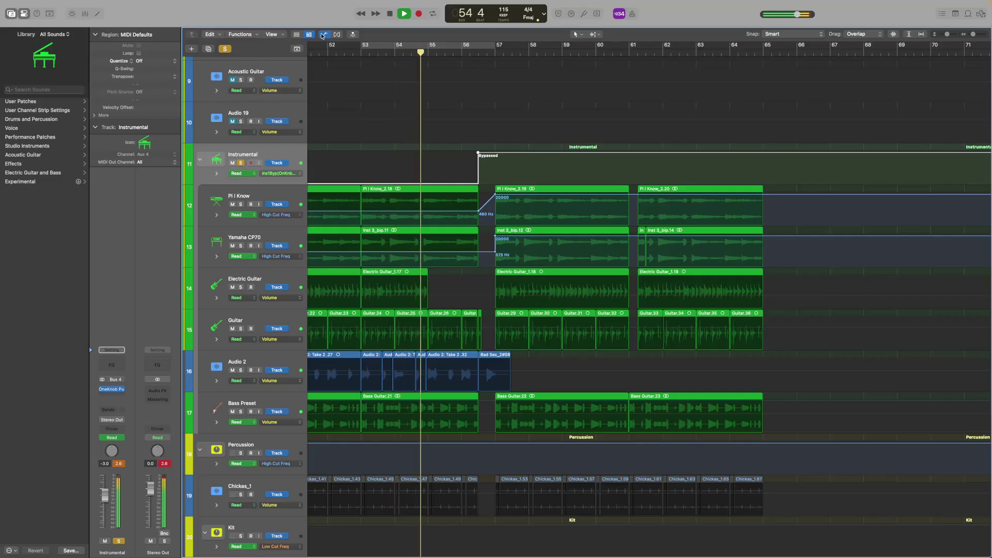
key("super+Up")
scroll(245, 161, "down", 5)
left_click(245, 161)
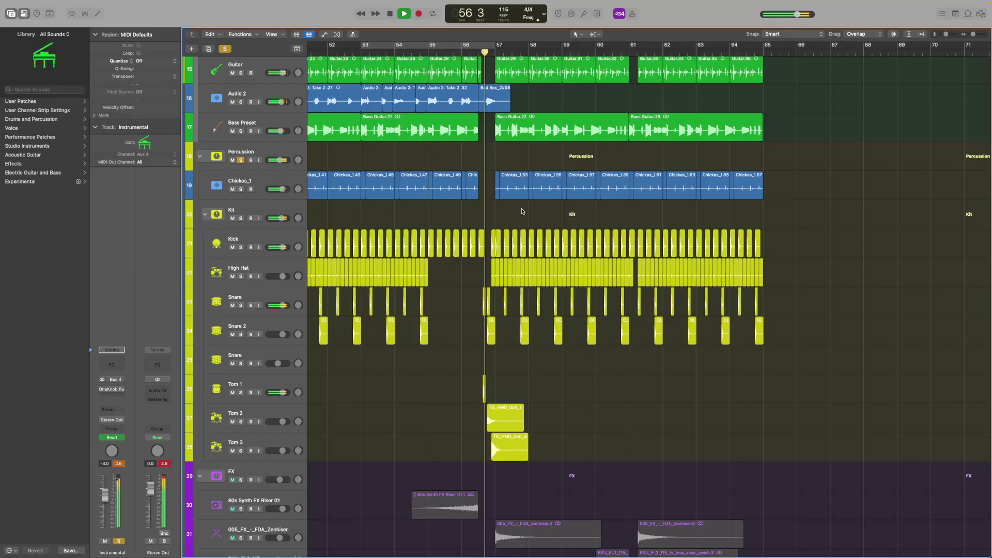
Step: Play the soloed Instrumental and Percussion stacks from bar 55 through the break to just before bar 57
left_click(430, 49)
key("super+Right")
key("super+Right")
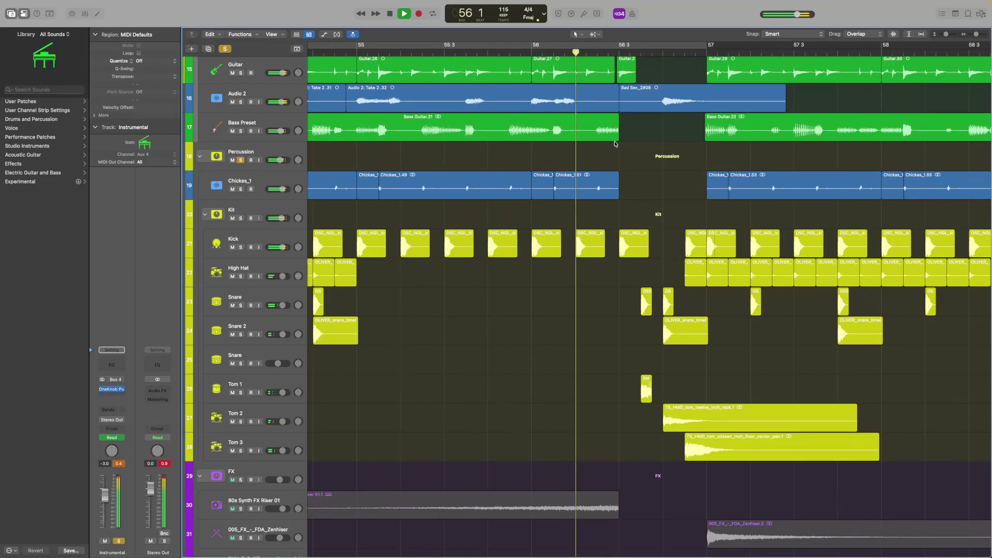
key("space")
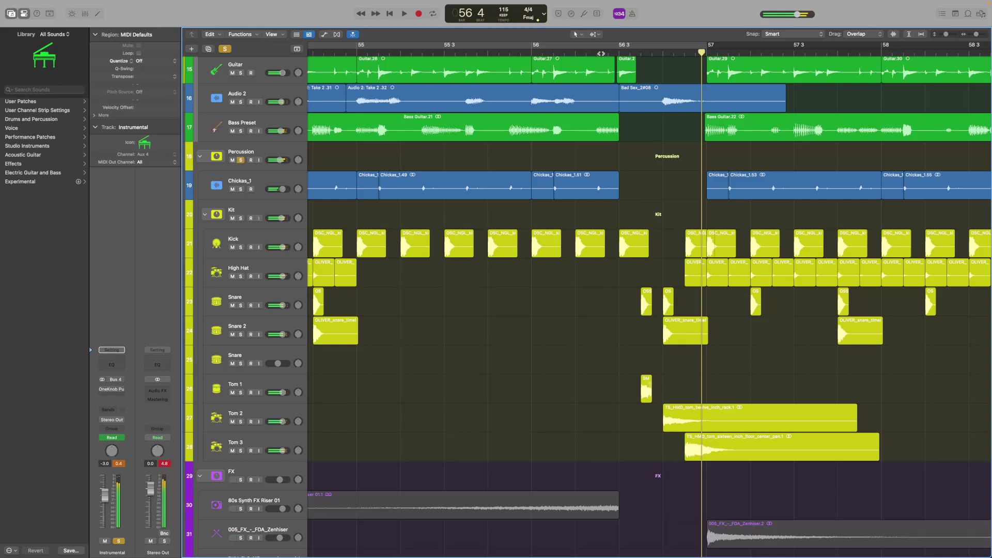
Step: Extend the start of the short Guitar.28 region before bar 56 beat 3 back to meet the end of Guitar.27
left_click(600, 50)
key("super+Right")
key("super+Right")
key("super+Right")
key("super+Right")
key("super+Right")
key("super+Right")
scroll(648, 81, "up", 4)
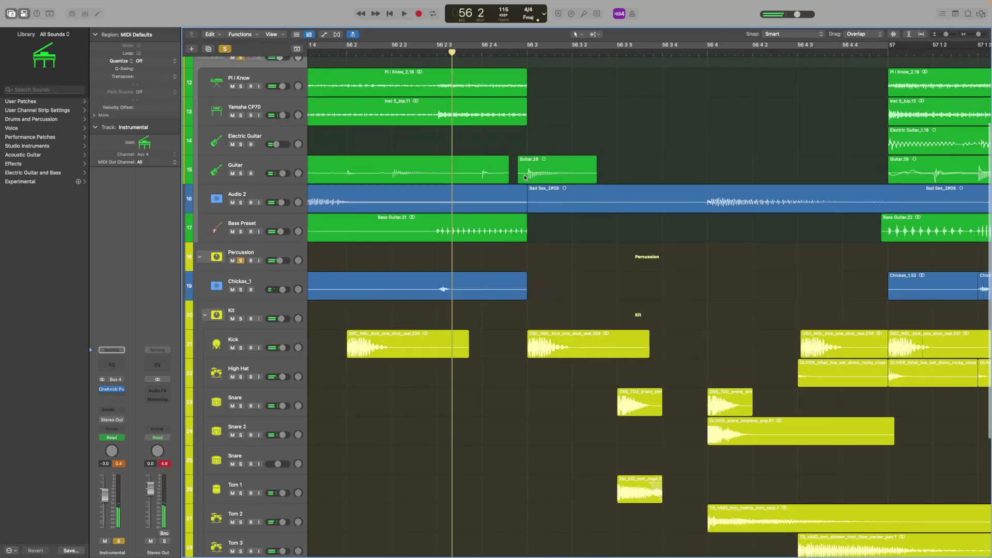
key("super+Right")
key("super+Right")
key("super+Right")
key("super+Right")
mouse_move(527, 178)
left_mouse_down()
mouse_move(565, 178)
mouse_move(533, 183)
left_mouse_up()
Step: Play back the break around bar 56 to check the extended guitar region with the percussion
key("space")
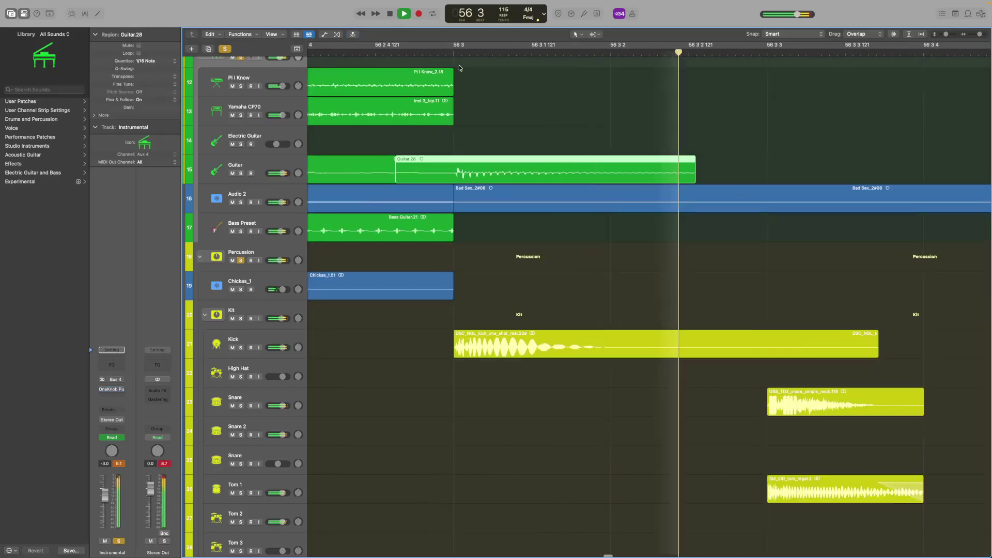
scroll(459, 68, "down", 5)
left_click(365, 54)
scroll(377, 56, "left", 2)
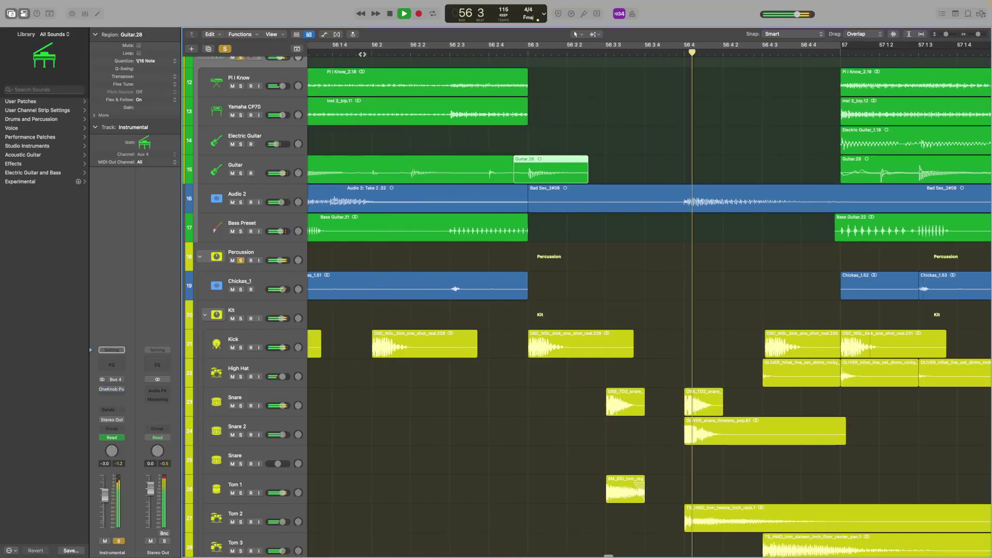
scroll(523, 87, "down", 3)
key("space")
Step: Turn off the solos on the Instrumental, Percussion and FX stacks
scroll(411, 66, "down", 5)
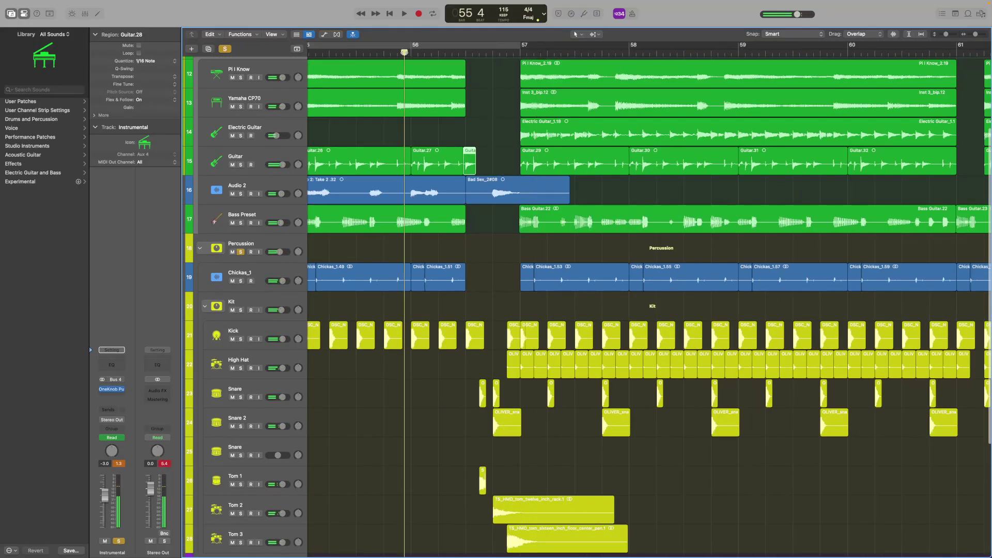
scroll(265, 138, "down", 6)
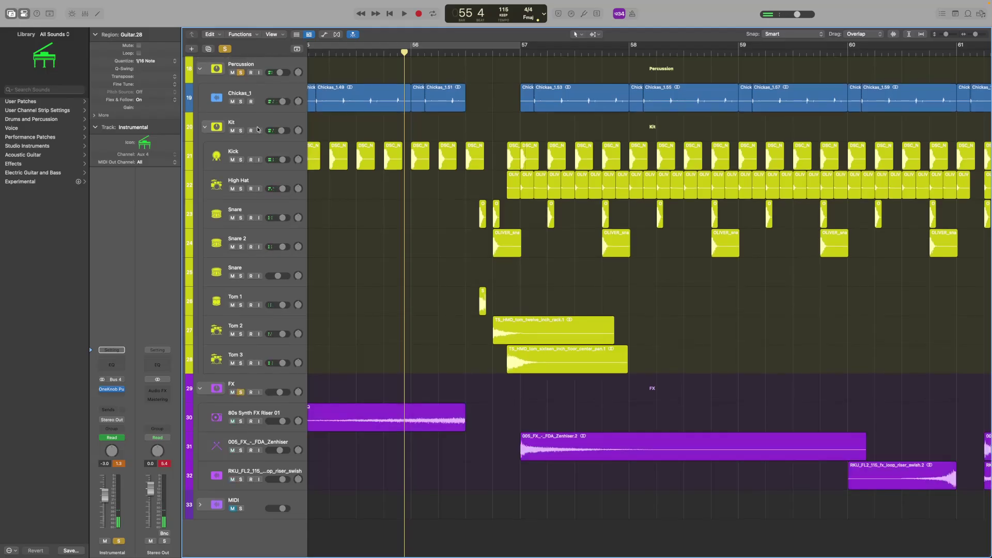
scroll(626, 165, "up", 6)
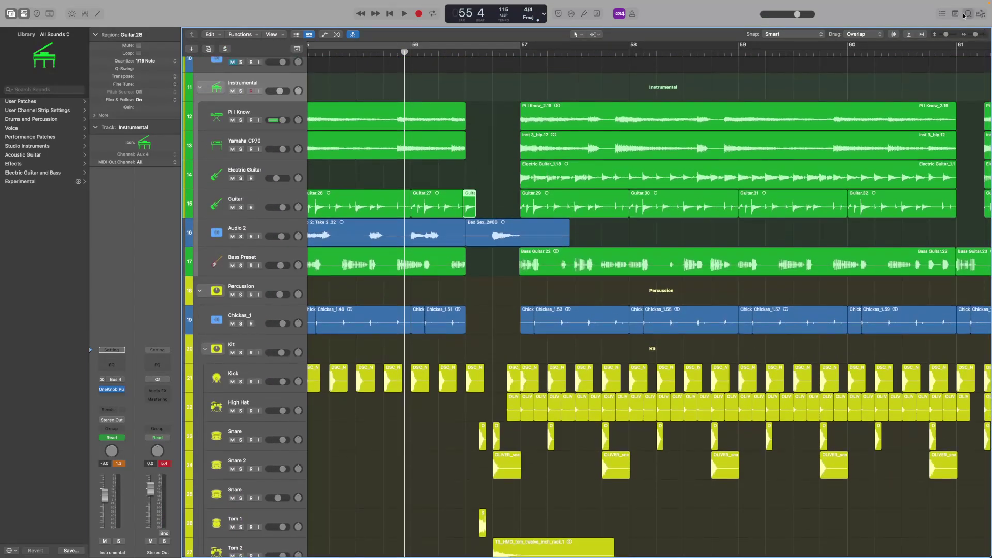
Step: Search the loops of all sound packs for "bass", then clear the search and close the loop browser
left_click(964, 16)
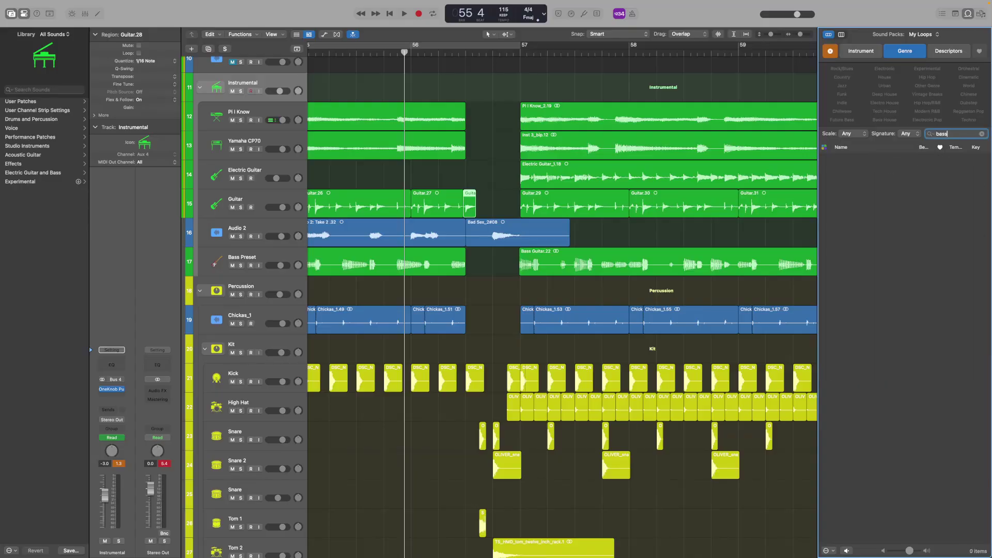
left_click(921, 22)
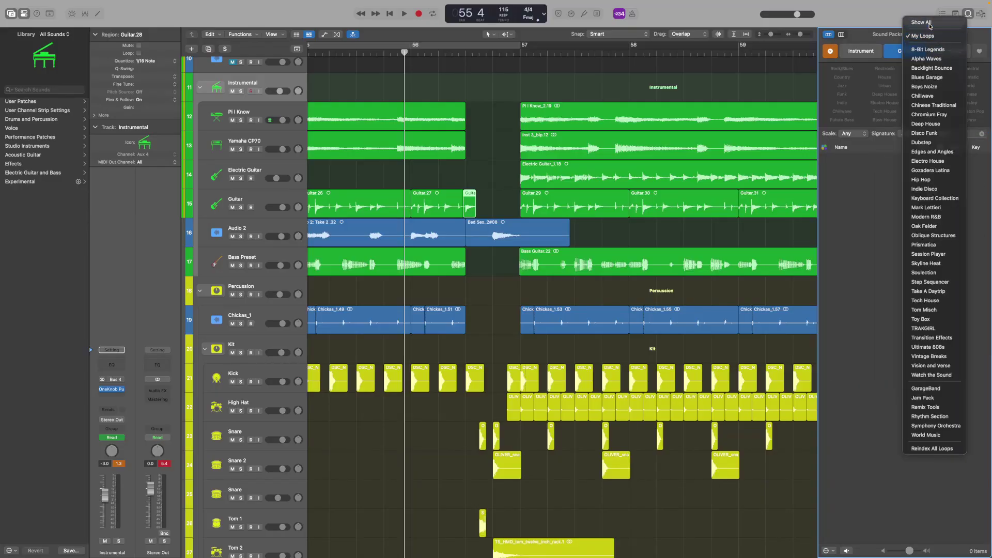
scroll(889, 201, "down", 6)
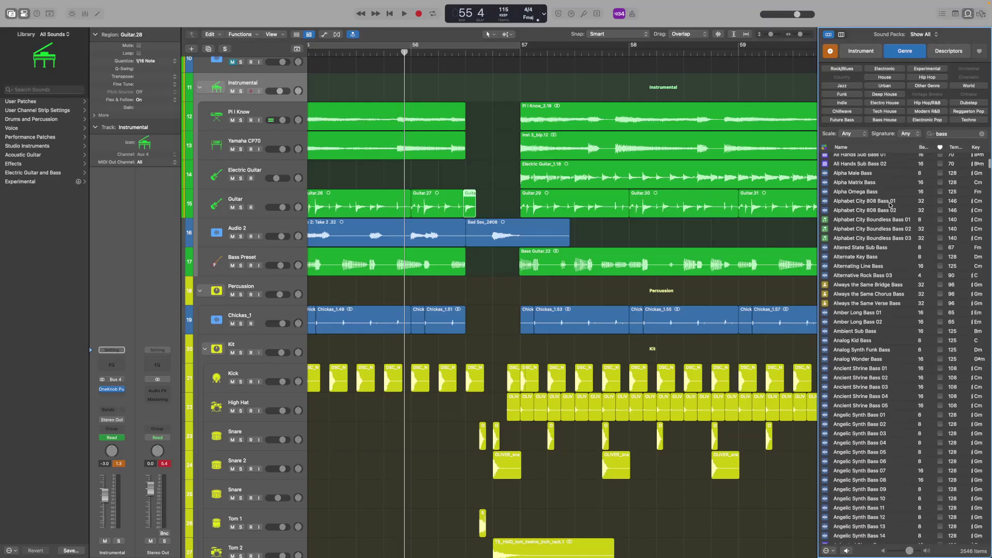
scroll(890, 205, "up", 6)
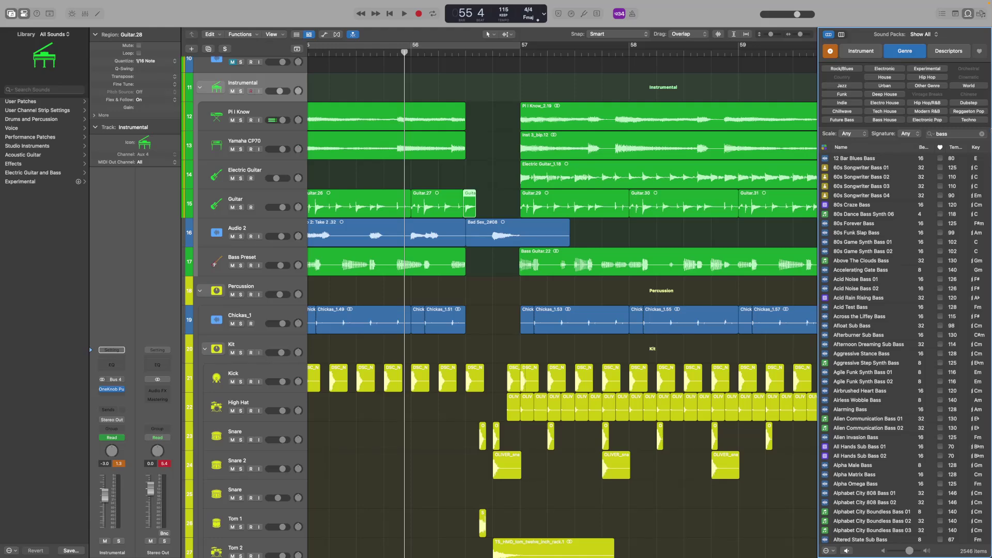
left_click(983, 134)
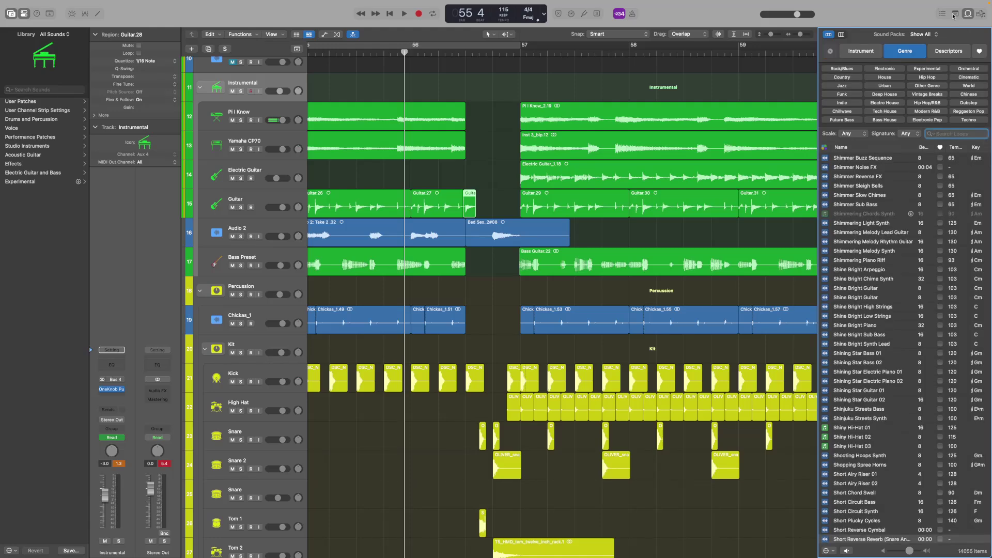
left_click(968, 14)
Step: Create one software instrument track with Spectrasonics Trilian directly below the Bass Preset track
scroll(248, 244, "left", 3)
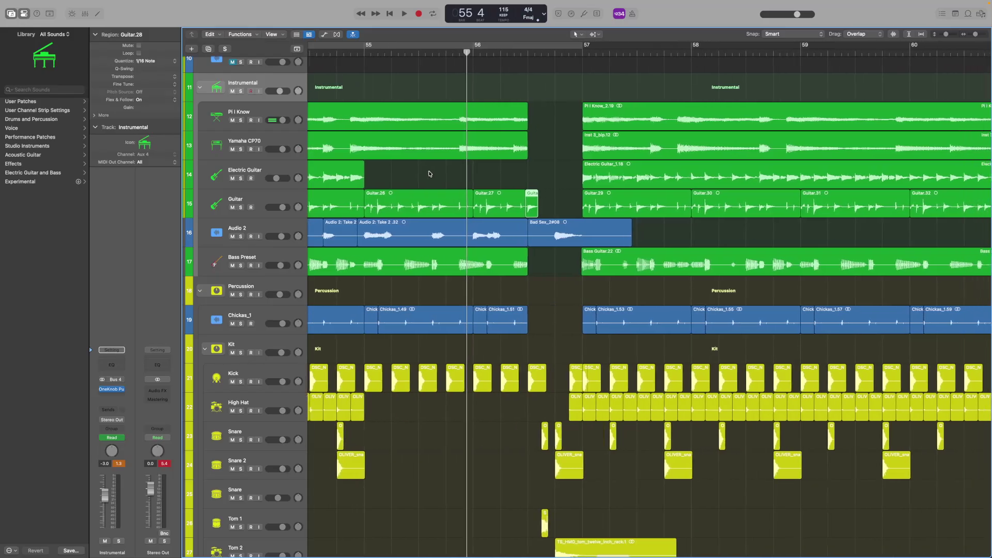
left_click(238, 258)
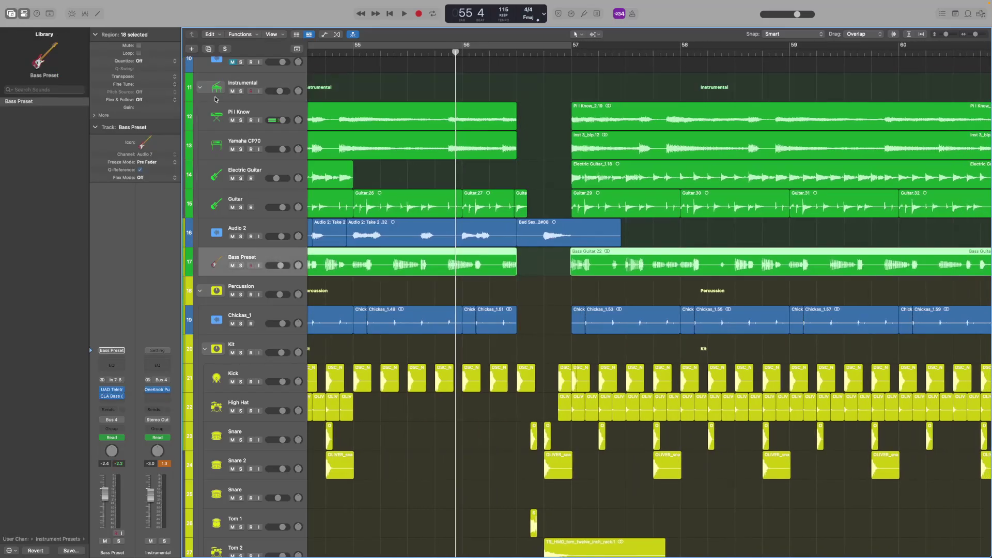
left_click(192, 50)
left_click(369, 302)
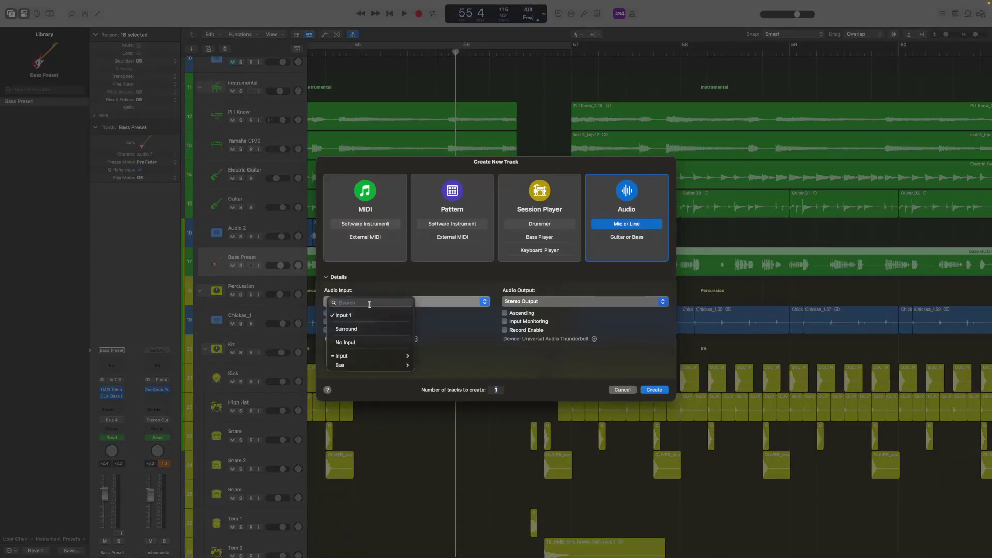
key("Escape")
left_click(385, 201)
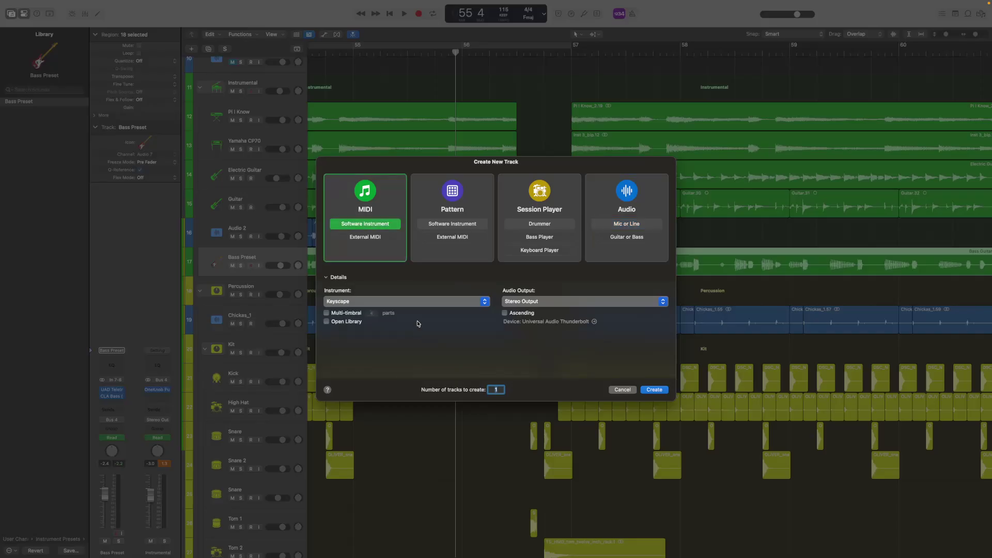
left_click(421, 302)
mouse_move(370, 501)
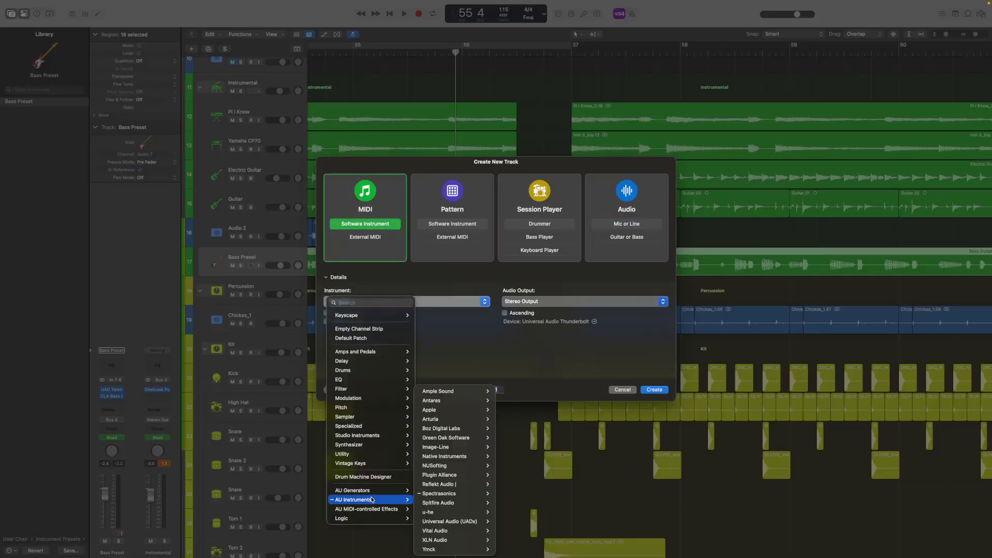
mouse_move(442, 496)
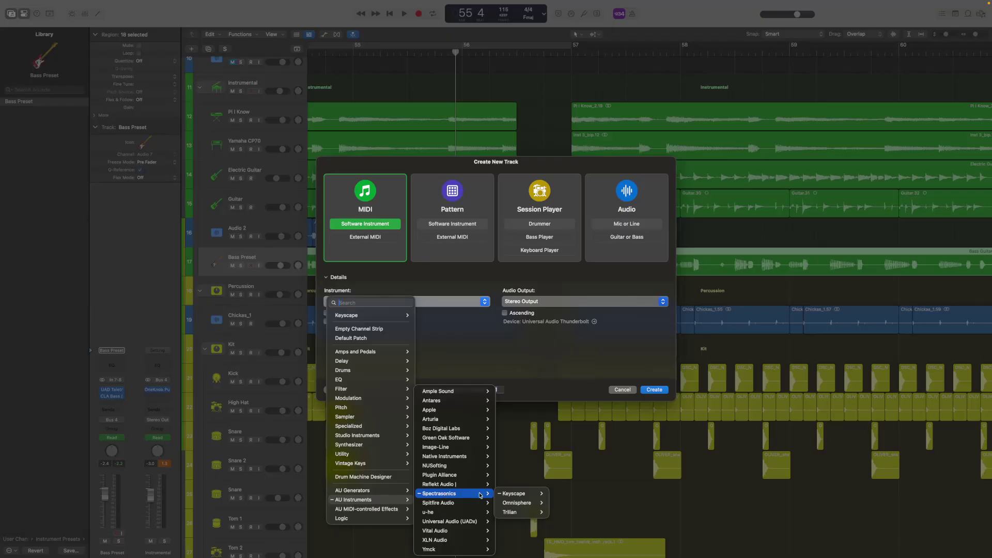
mouse_move(516, 503)
left_click(568, 502)
left_click(646, 389)
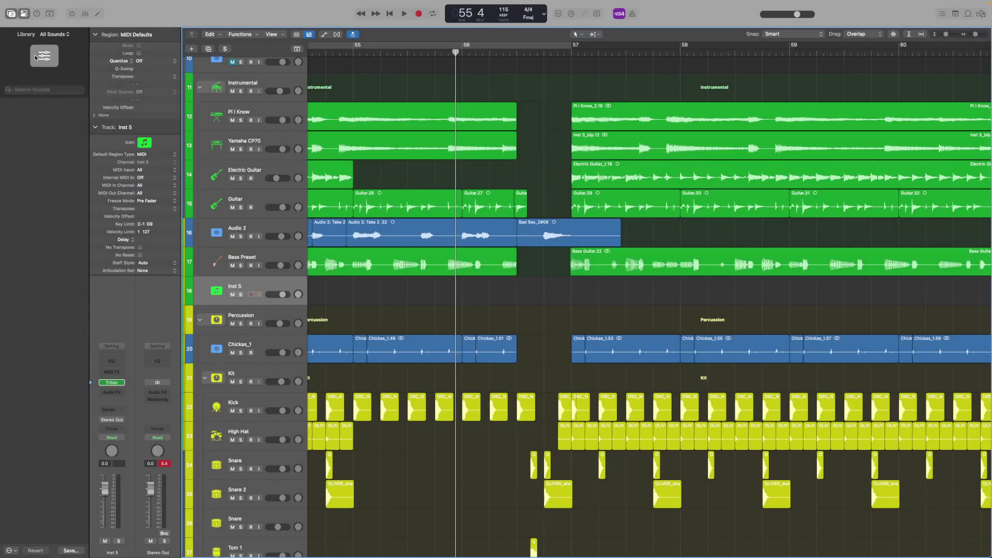
Step: Filter Trilian's patches to the Bass Instruments category and the Slides - tuned technique
scroll(585, 138, "right", 2)
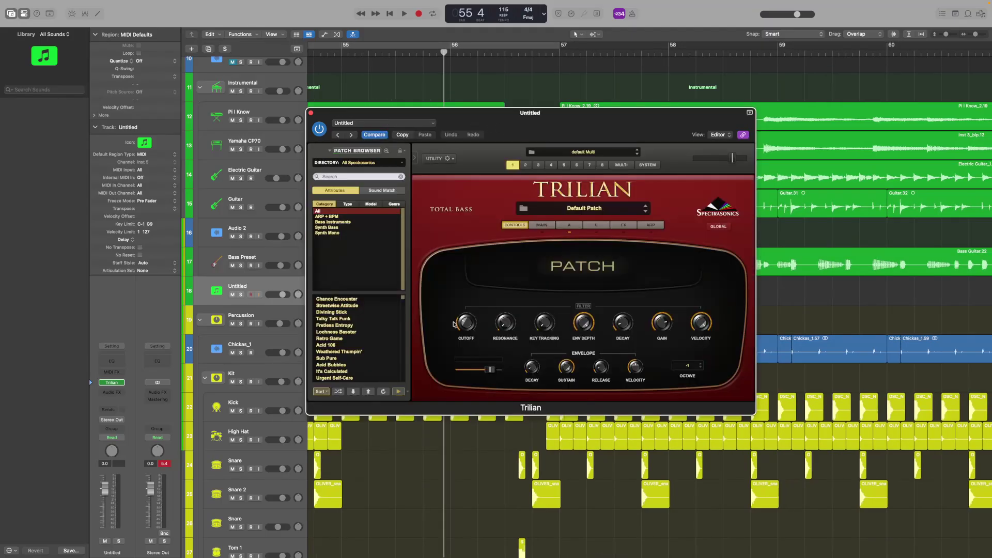
left_click(347, 227)
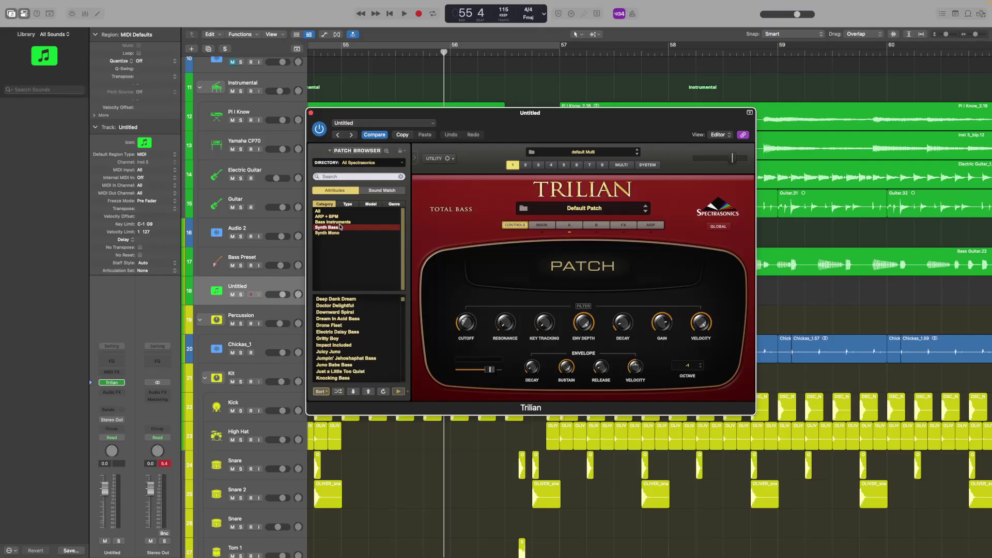
left_click(348, 222)
scroll(368, 301, "down", 6)
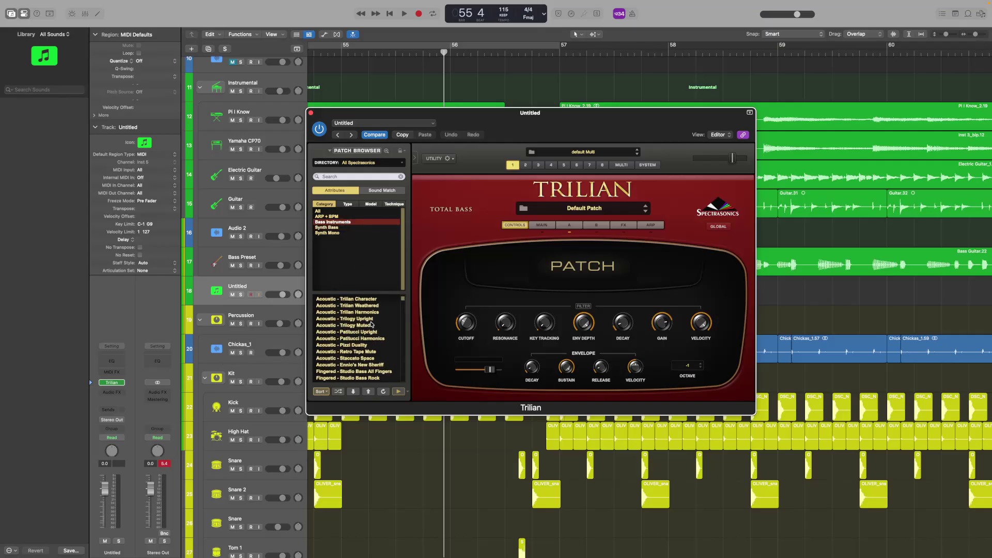
left_click(348, 203)
left_click(390, 204)
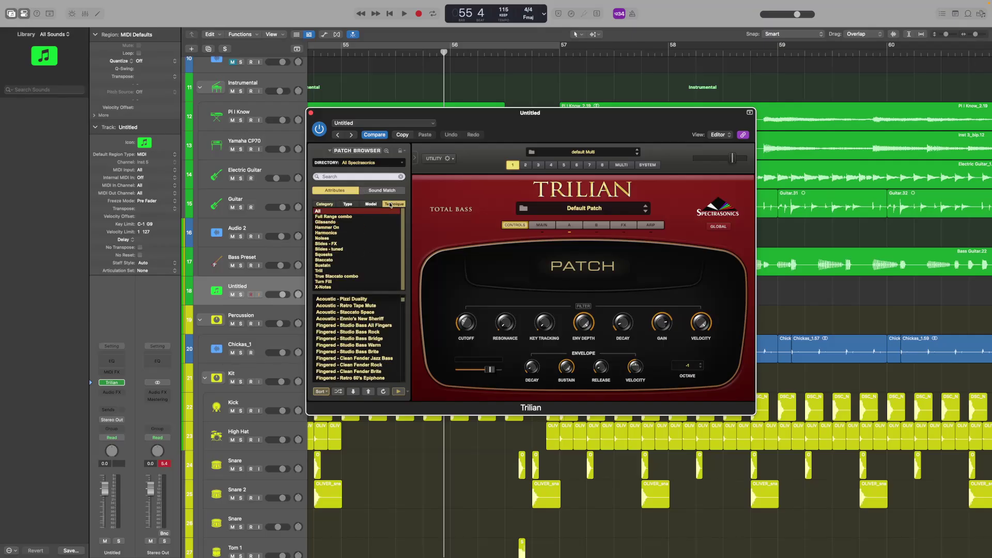
left_click(327, 250)
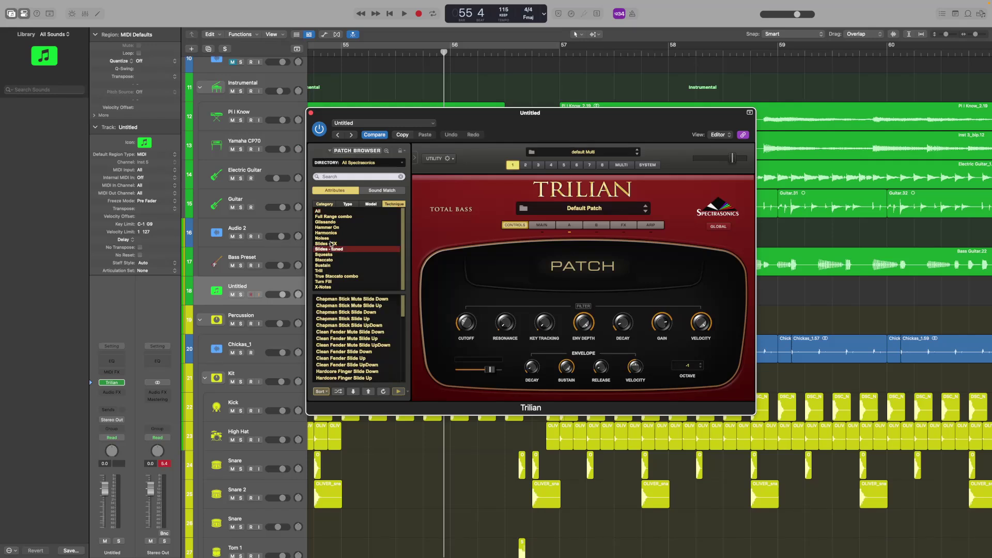
left_click(331, 244)
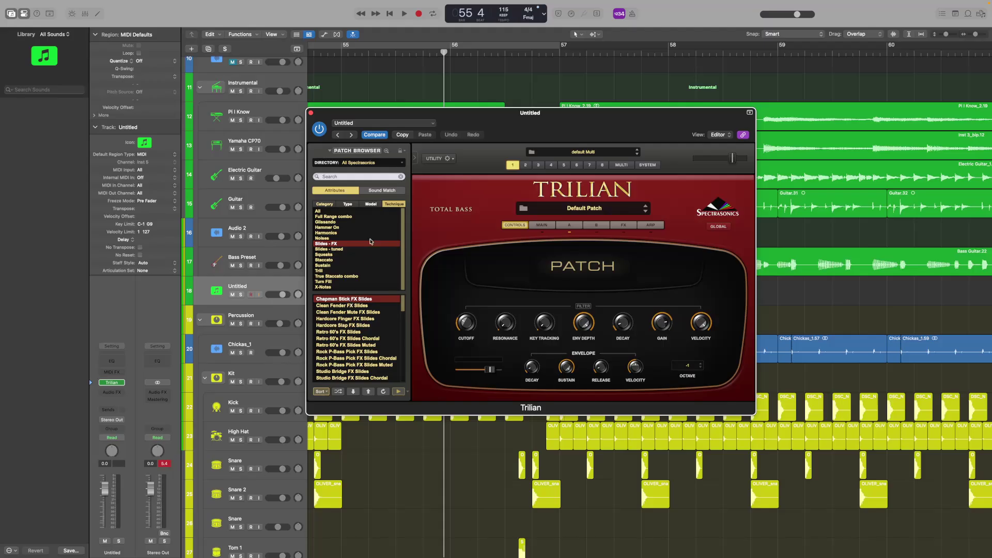
left_click(341, 251)
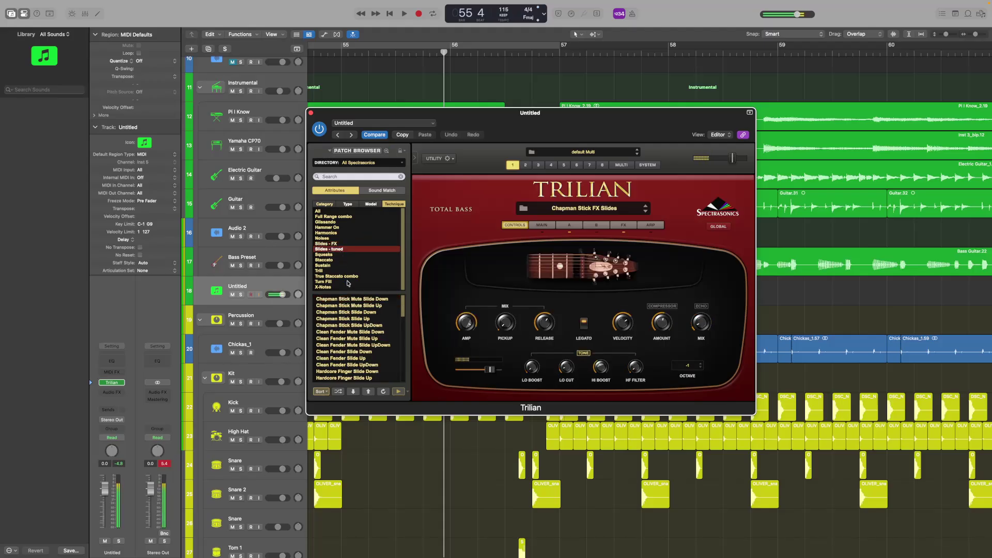
Step: Audition the tuned bass slide patches, load Rock P-Bass Pick Slide Down, and close Trilian
left_click(348, 339)
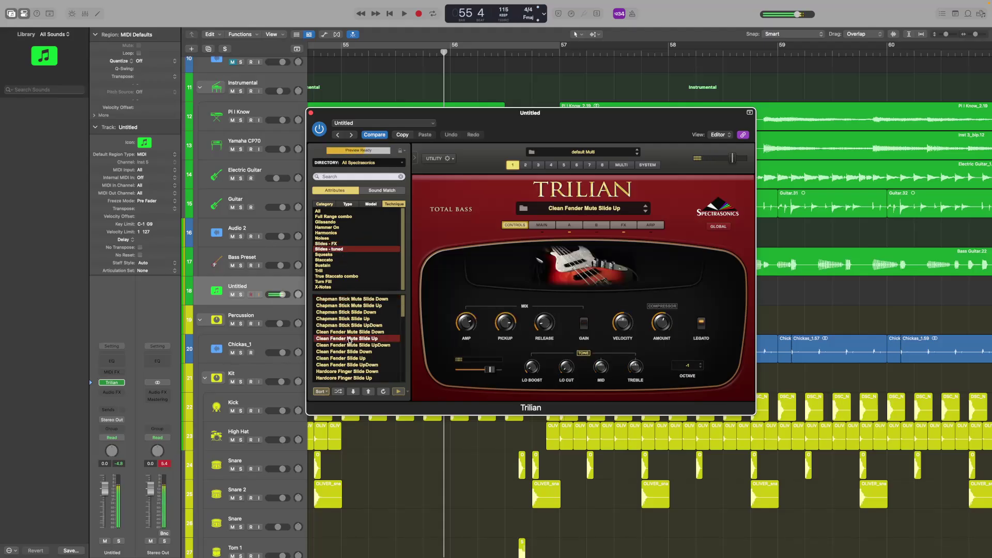
left_click(358, 332)
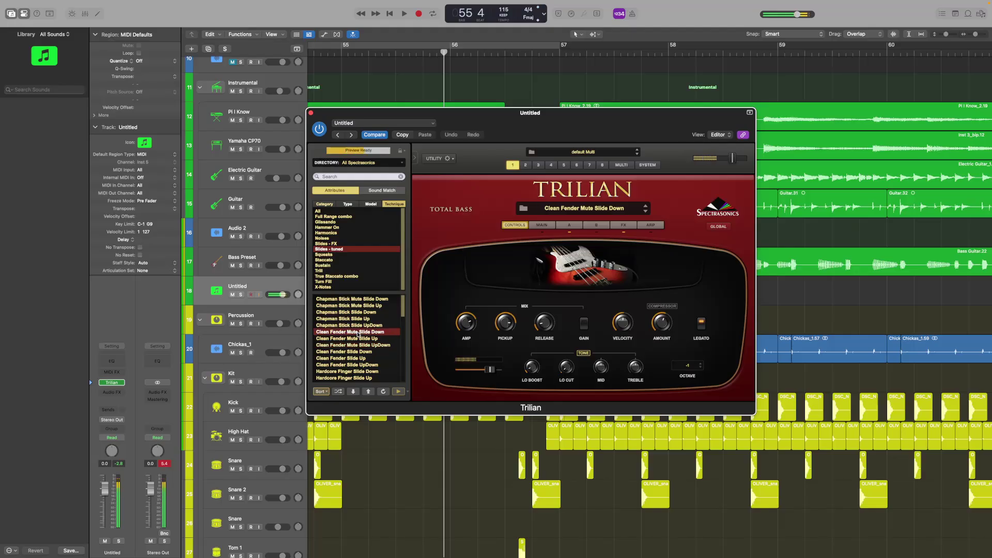
left_click(357, 371)
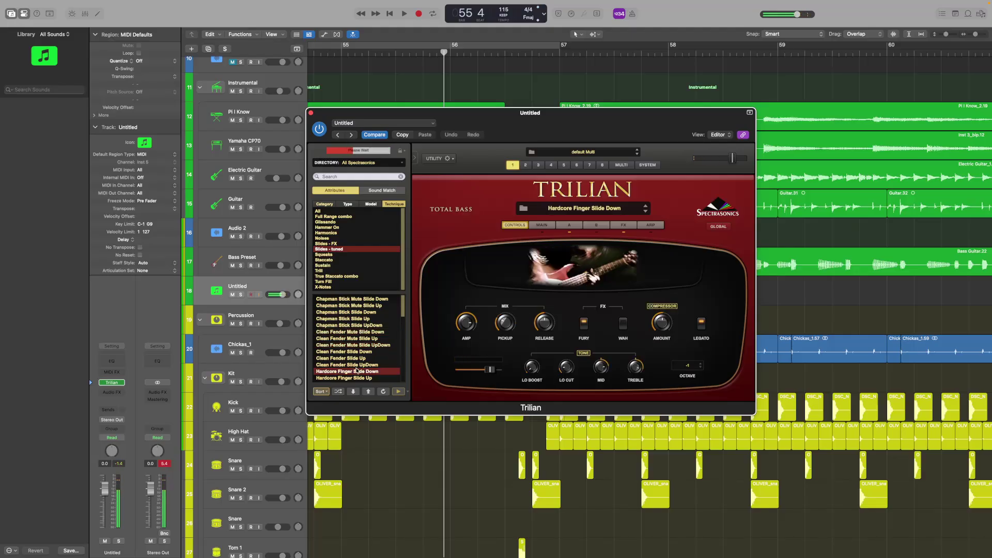
scroll(351, 375, "down", 5)
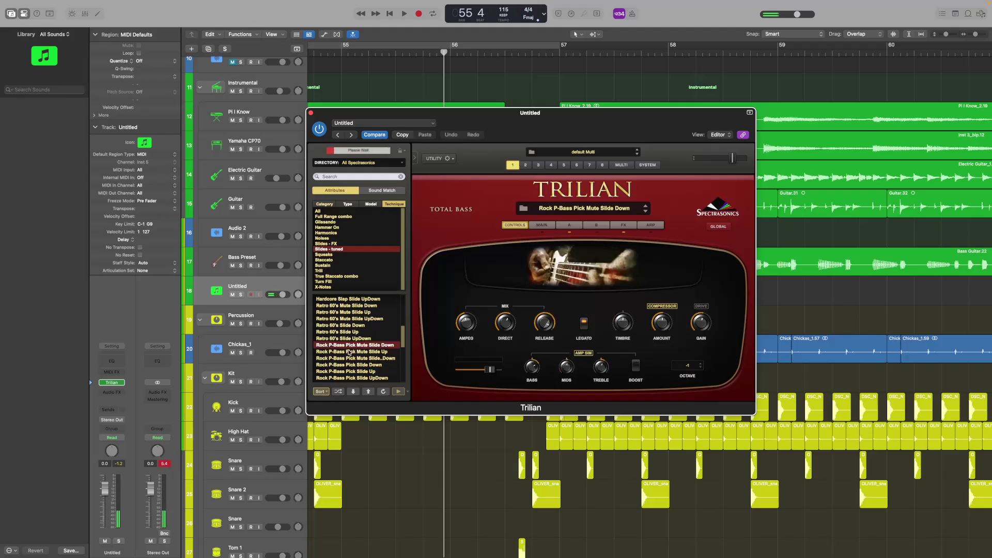
left_click(350, 352)
left_click(351, 359)
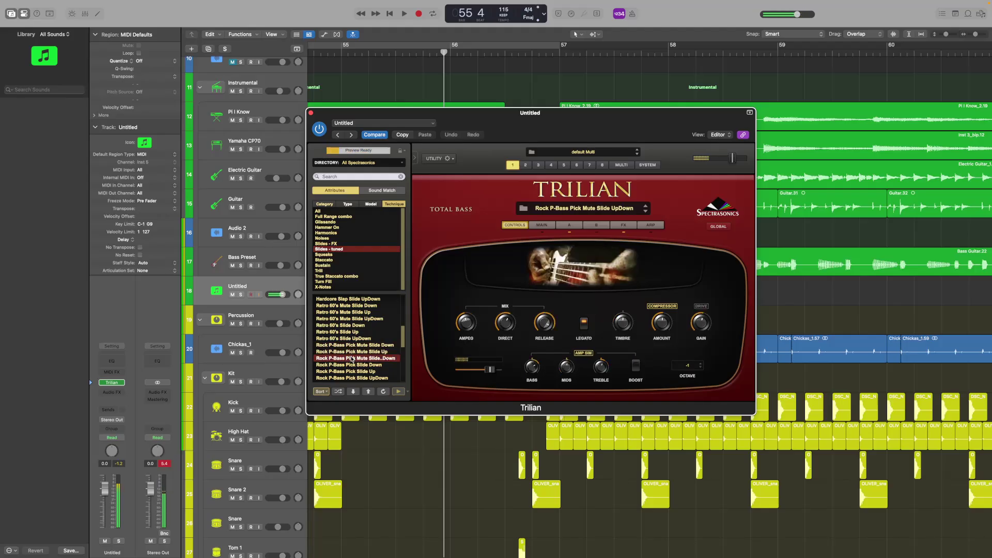
left_click(355, 366)
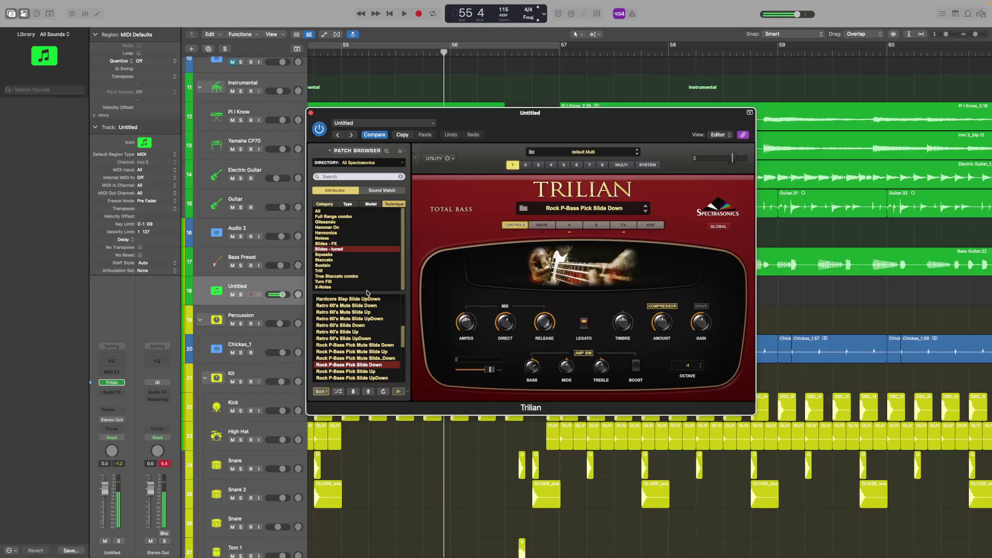
left_click(311, 113)
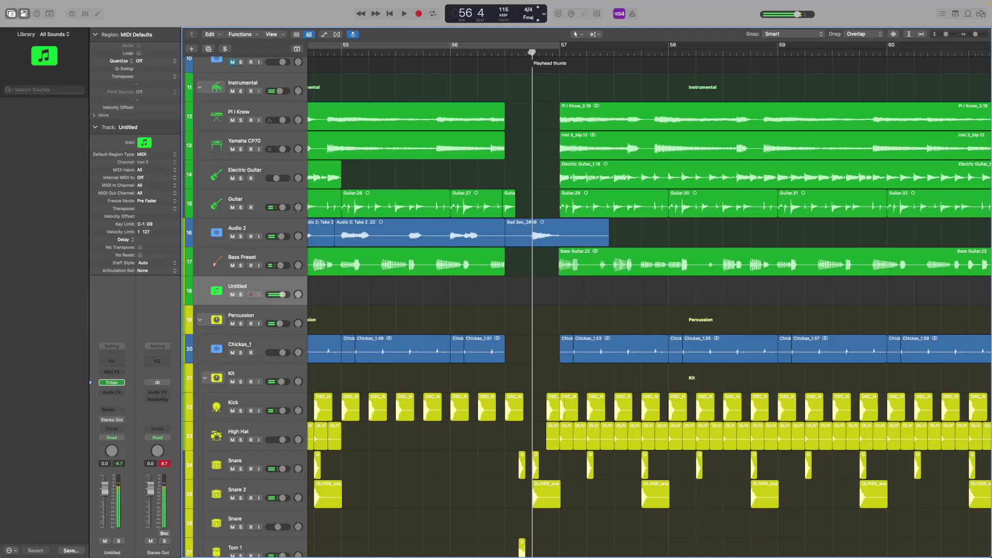
Step: Record a bass slide note on the Trilian track from bar 56 beat 4
left_click(419, 14)
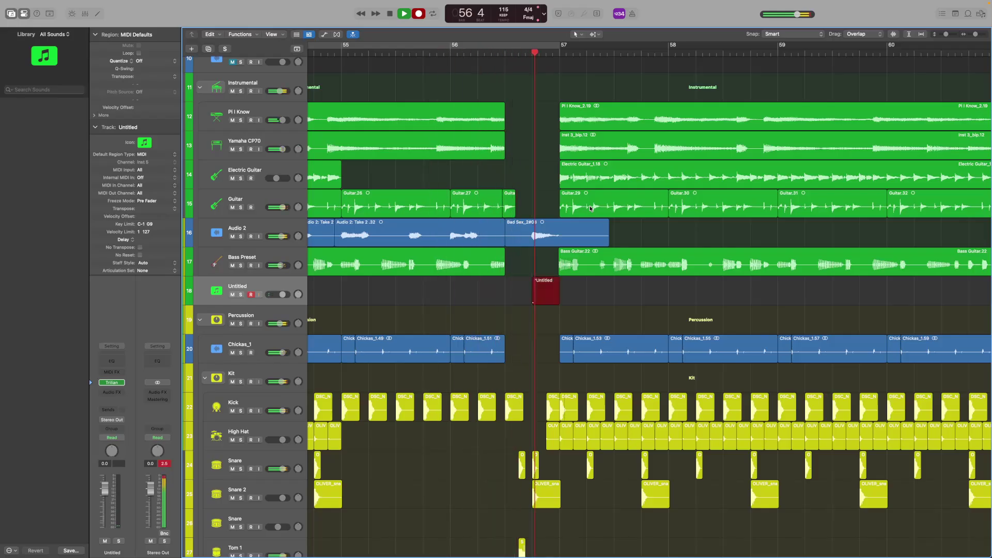
key("space")
scroll(484, 293, "down", 2)
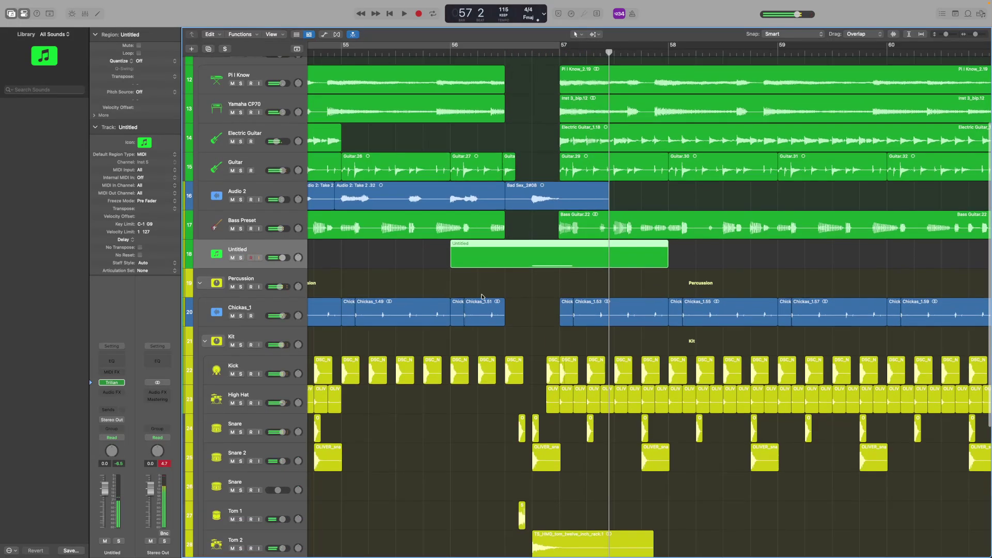
Step: Solo the Trilian track and bounce its recorded region in place to a new audio track named Bass Slide
left_click(241, 258)
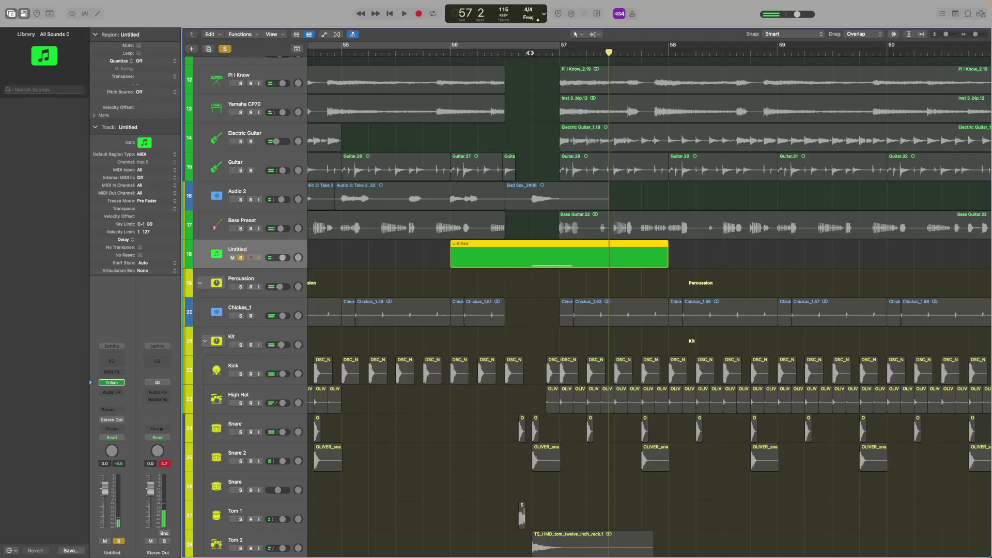
right_click(545, 244)
left_click(577, 266)
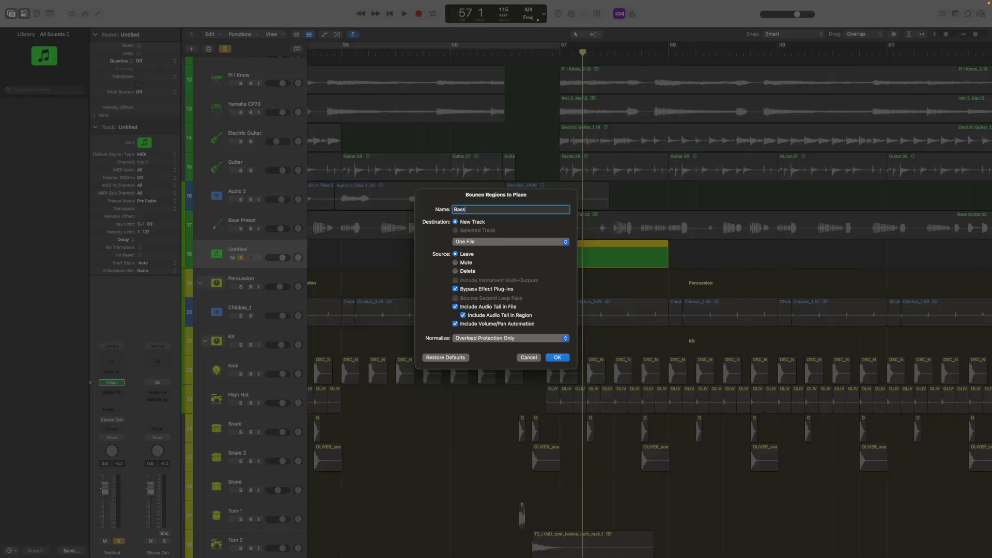
type("Bass Slide")
key("Return")
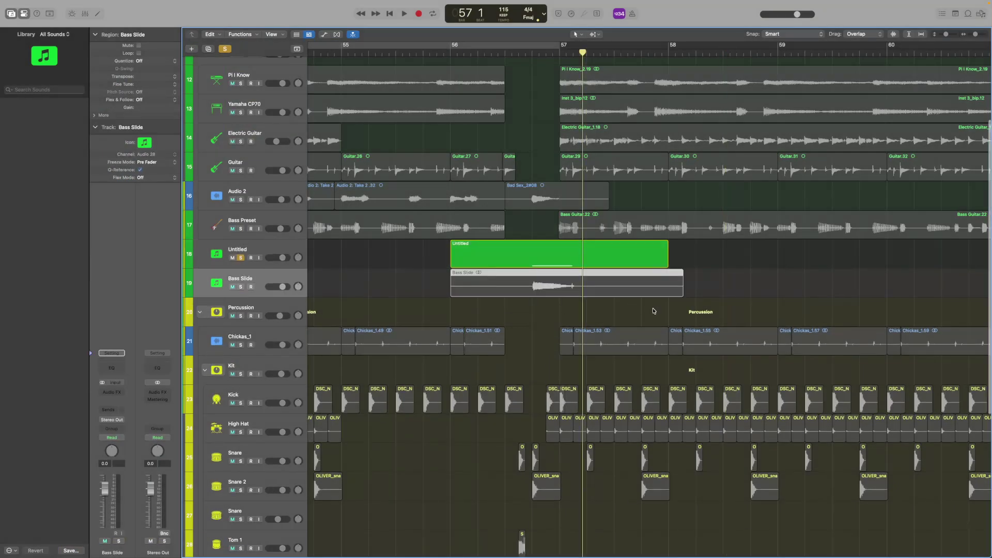
Step: Delete the Untitled Trilian instrument track together with its MIDI region, keeping the bounced audio track
scroll(560, 226, "up", 5)
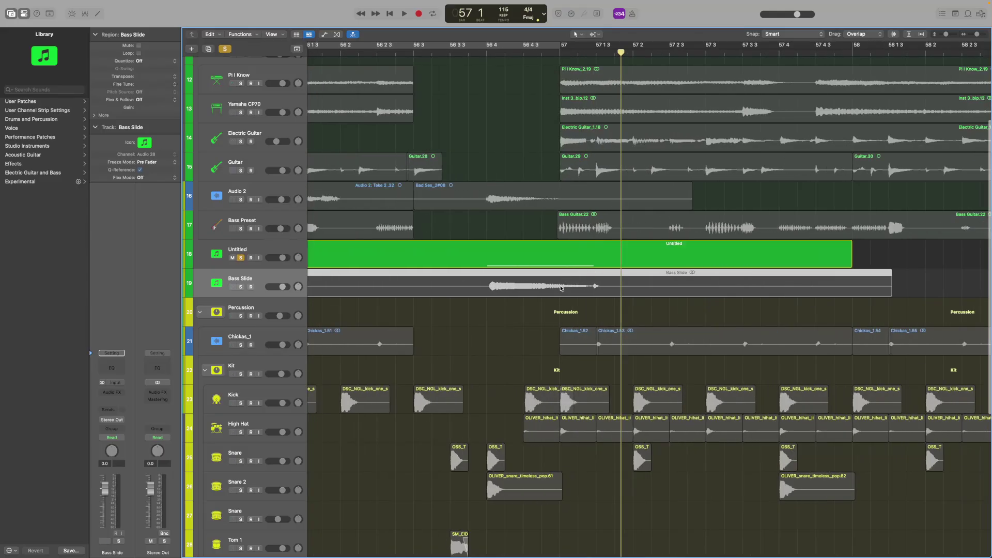
left_click_drag(544, 285, 537, 289)
scroll(541, 287, "up", 3)
scroll(537, 290, "down", 5)
left_click(296, 257)
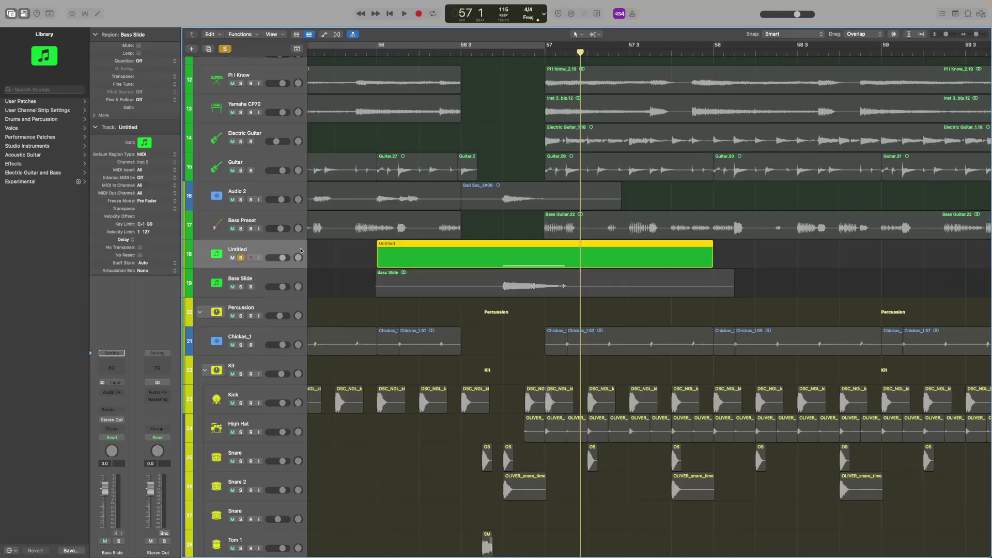
right_click(294, 247)
right_click(282, 246)
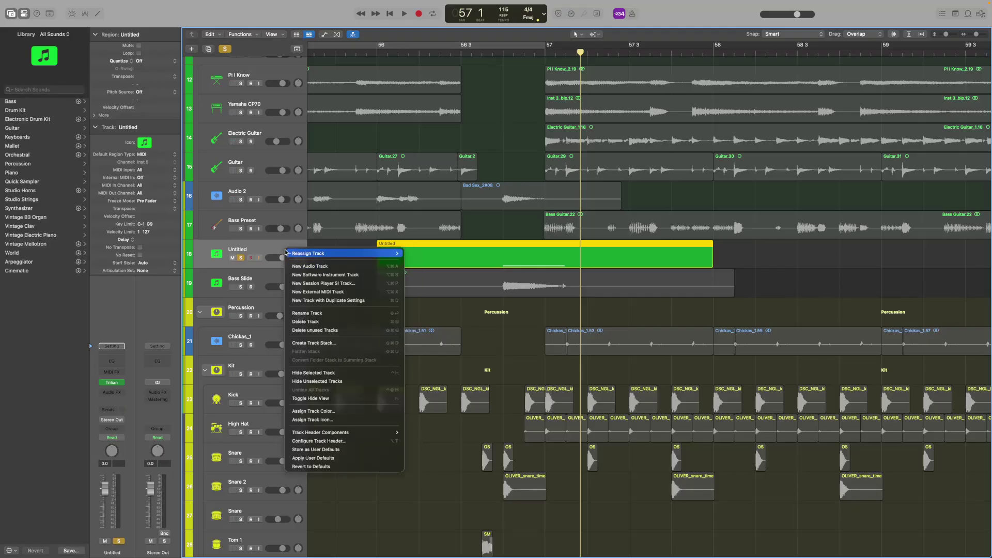
left_click(276, 248)
right_click(286, 260)
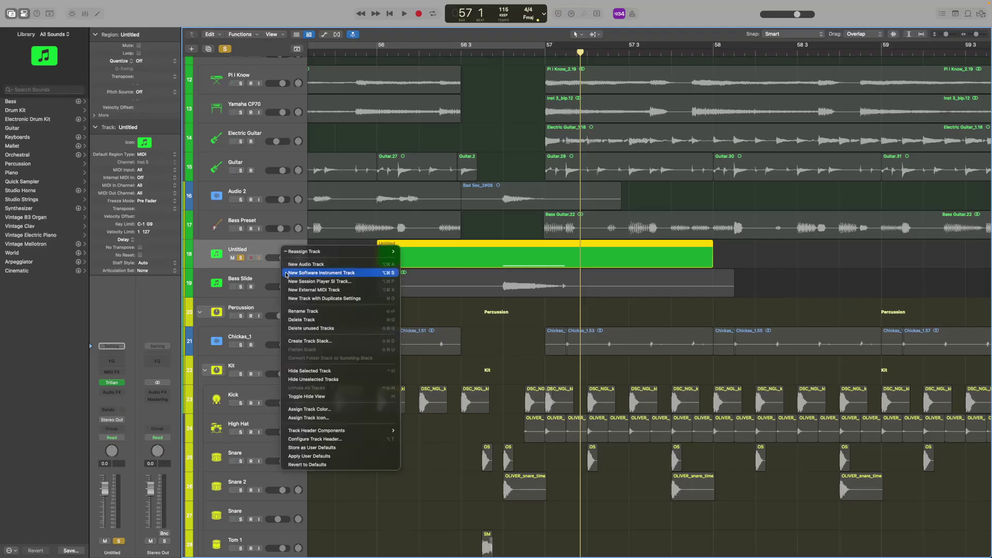
left_click(310, 319)
left_click(519, 202)
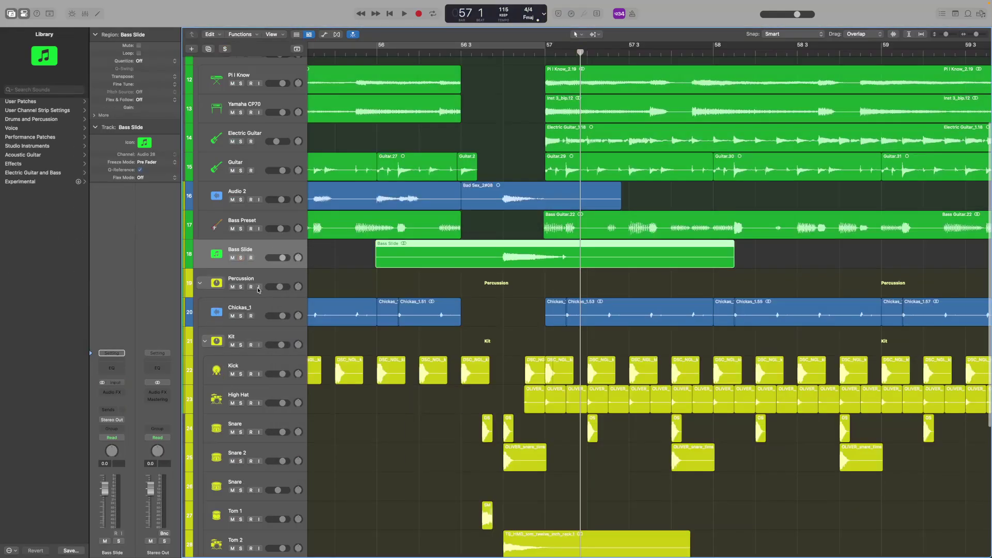
Step: Solo the Bass Slide and Percussion tracks and play them together from bar 56 beat 4
left_click(241, 287)
left_click(241, 258)
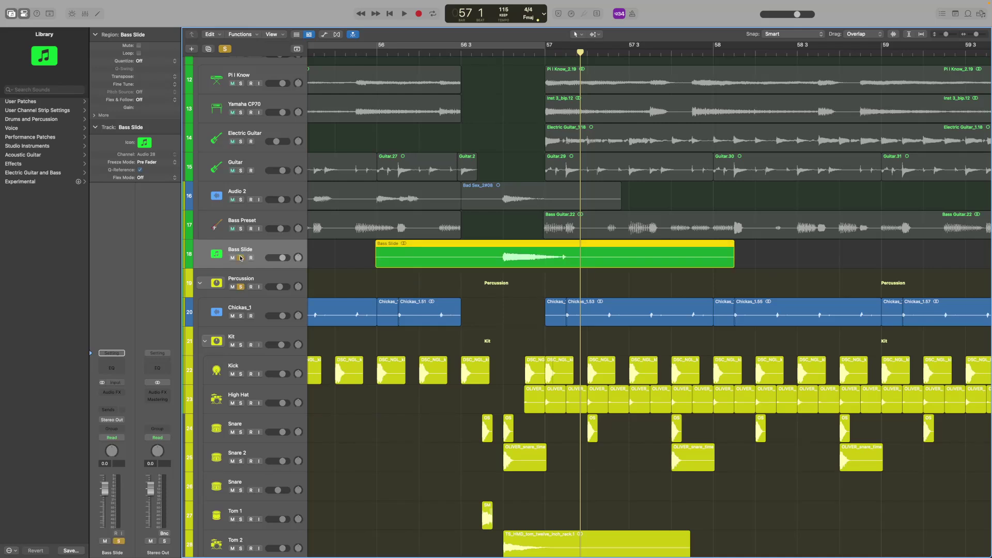
left_click_drag(510, 55, 507, 83)
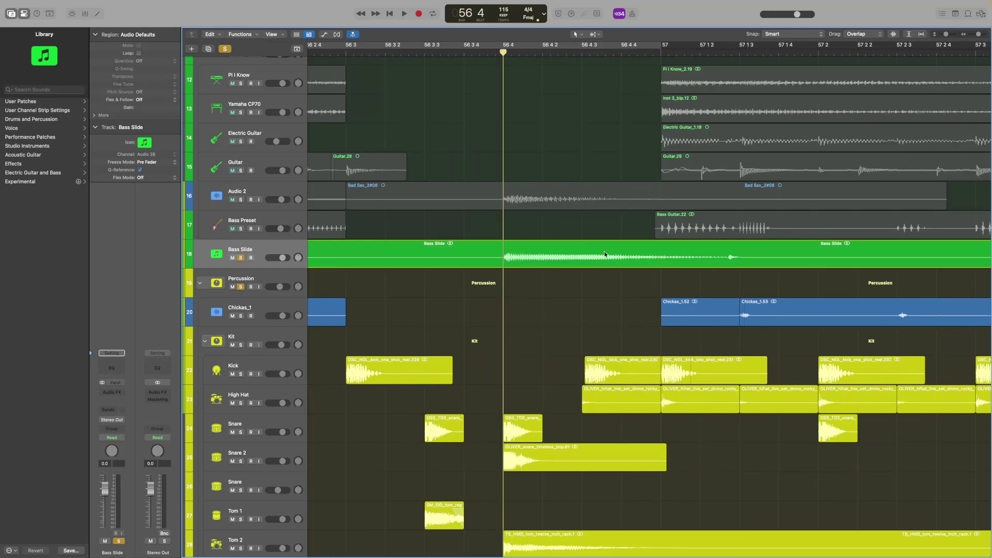
left_click(600, 34)
left_click(620, 83)
key("space")
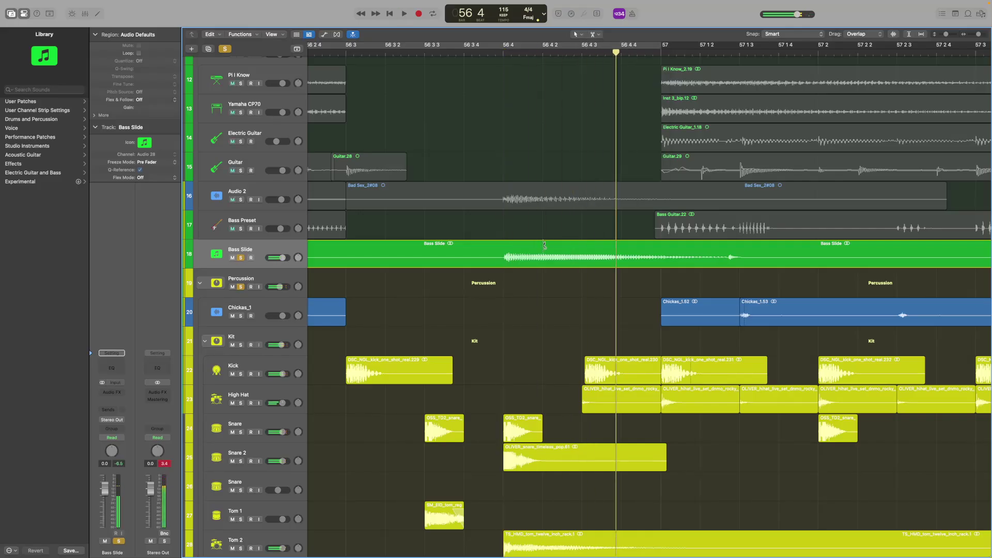
Step: Cut out the Bass Slide audio between 56 4 2 and 56 4 3, move the remainder earlier to close the gap, and replay it
left_click(544, 246)
left_click(582, 248)
right_click(576, 250)
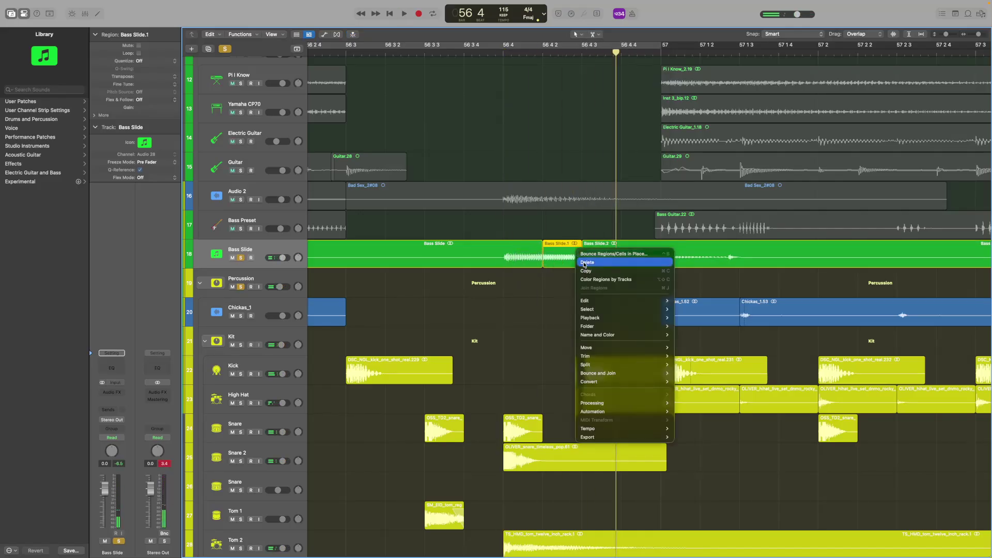
left_click(587, 263)
left_click_drag(594, 255, 555, 256)
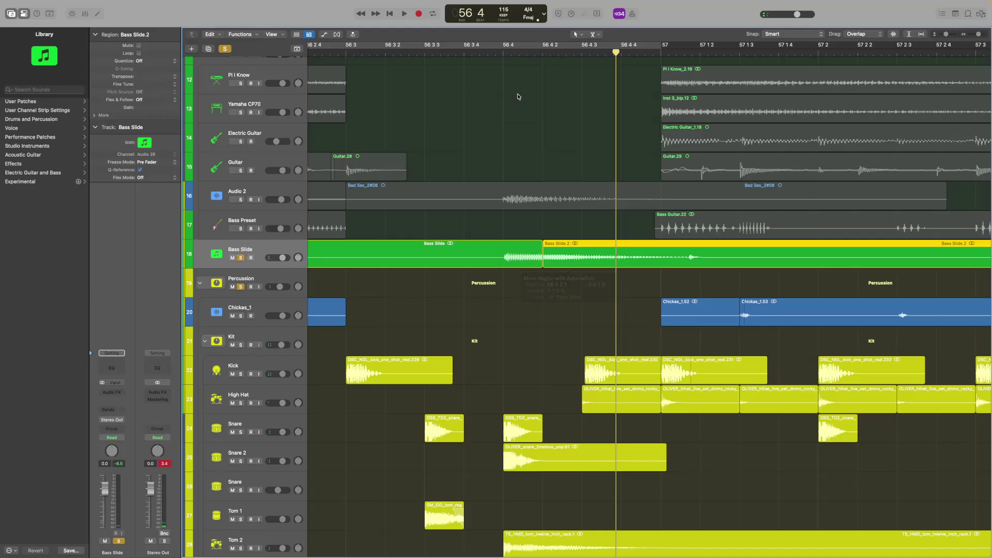
key("space")
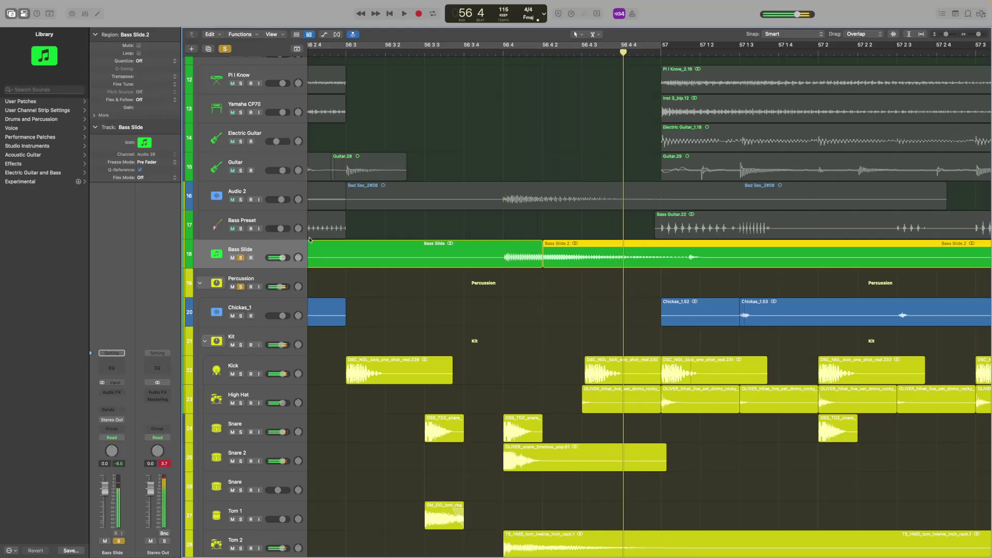
Step: Unsolo Percussion, split the Bass Slide audio at bar 57 and delete the part after it, playing back from bar 56 beat 4
left_click(241, 287)
left_click(504, 51)
left_click(504, 50)
key("space")
left_click(664, 251)
right_click(667, 251)
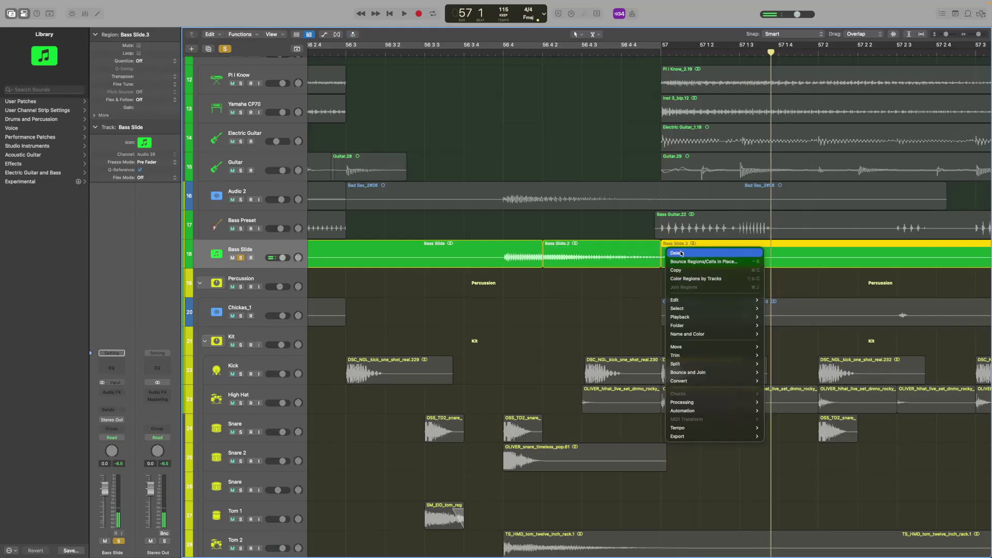
left_click(677, 369)
left_click(504, 52)
key("space")
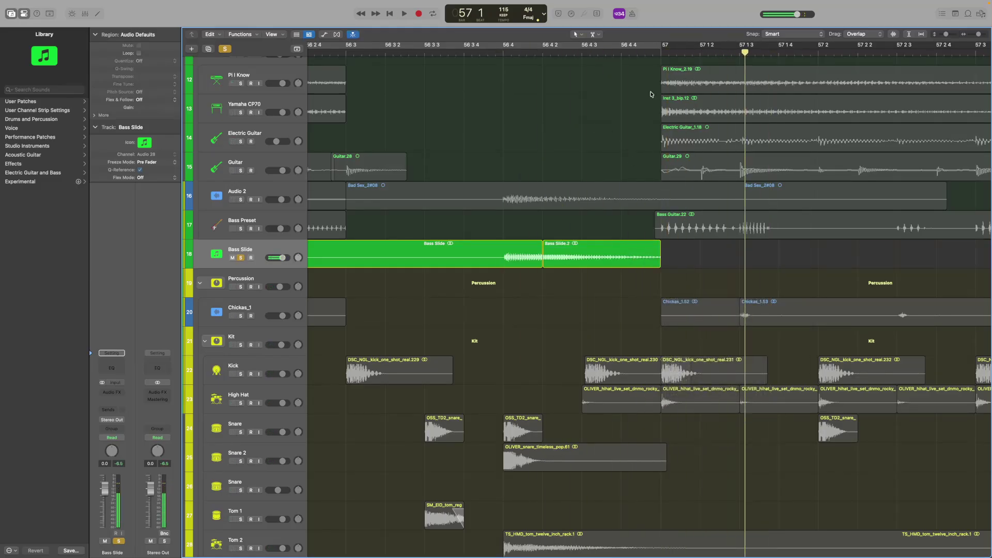
Step: Add a short fade-out with the Fade tool to the end of the Bass Slide audio at bar 57
left_click(598, 34)
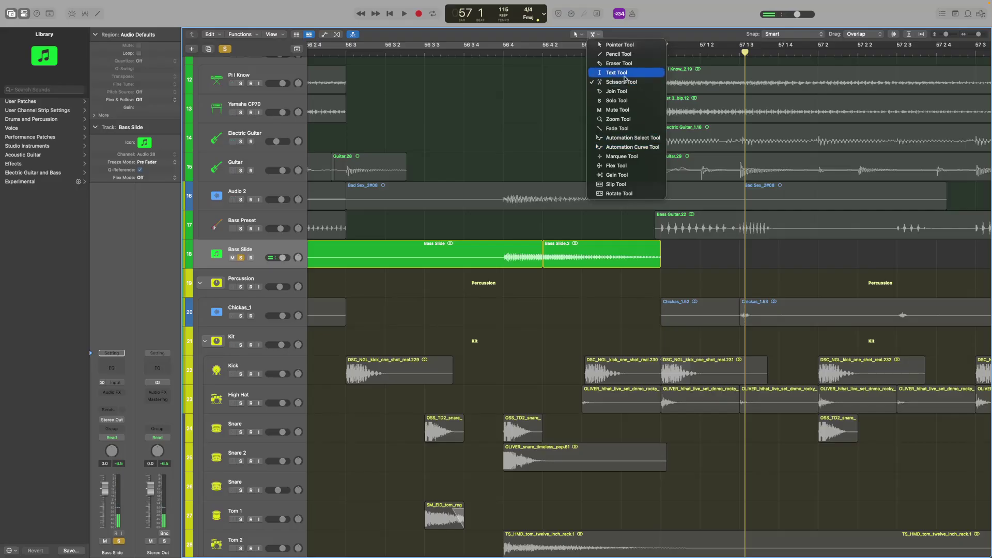
left_click(647, 238)
left_click(657, 251)
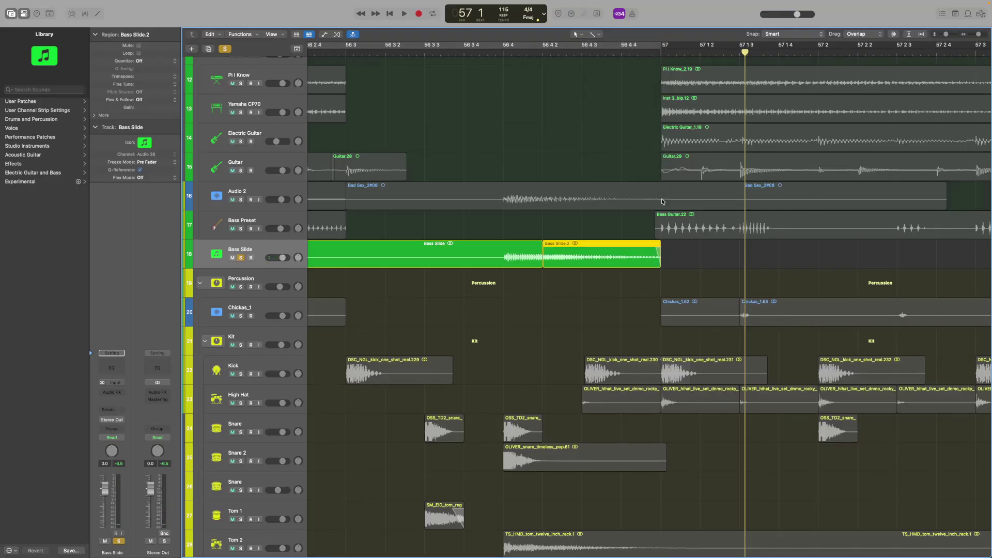
Step: Split the guitar fill region on Audio 2 at bar 57 and delete the part after the cut
left_click(598, 34)
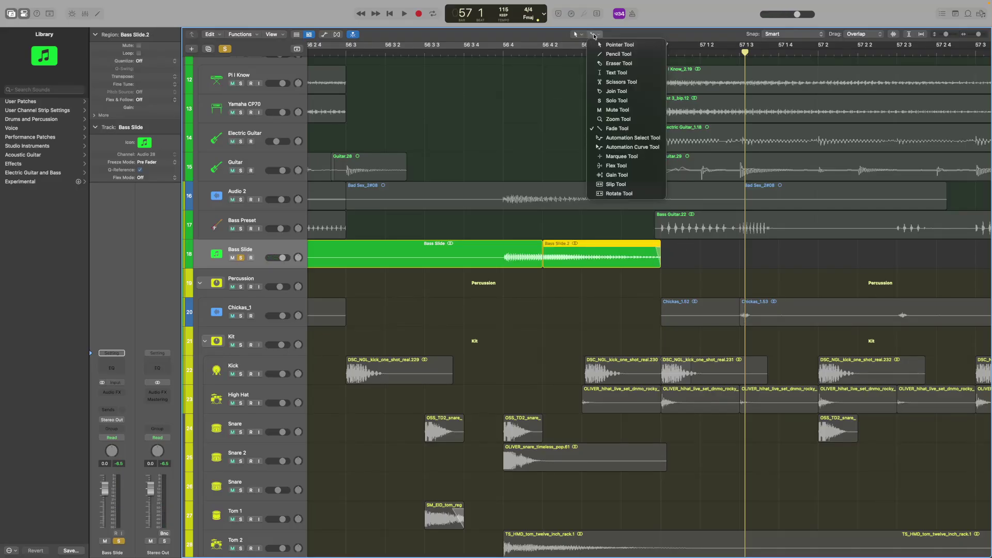
left_click(619, 82)
right_click(661, 191)
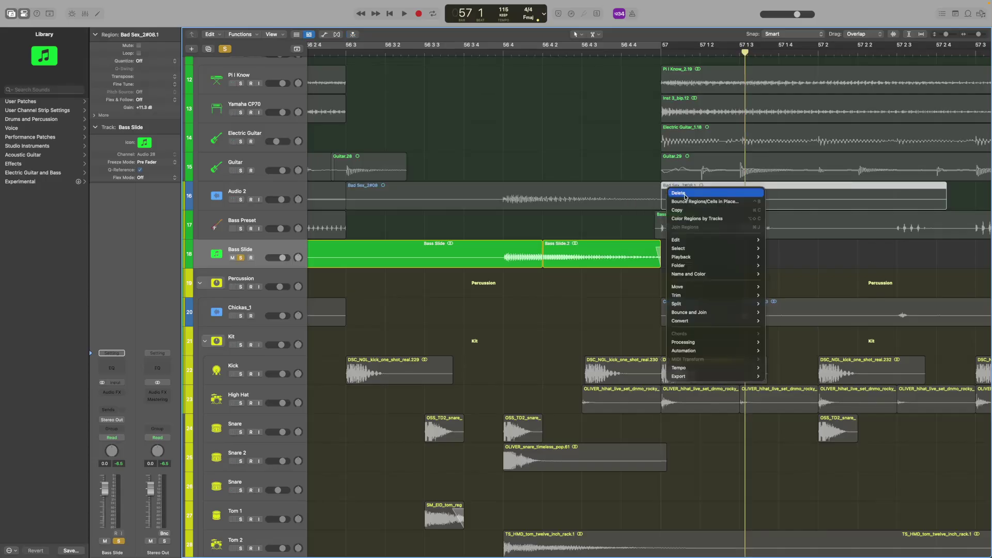
left_click(682, 193)
Step: Add a short fade-out to the end of the Audio 2 guitar fill region at bar 57
left_click(594, 34)
left_click(629, 129)
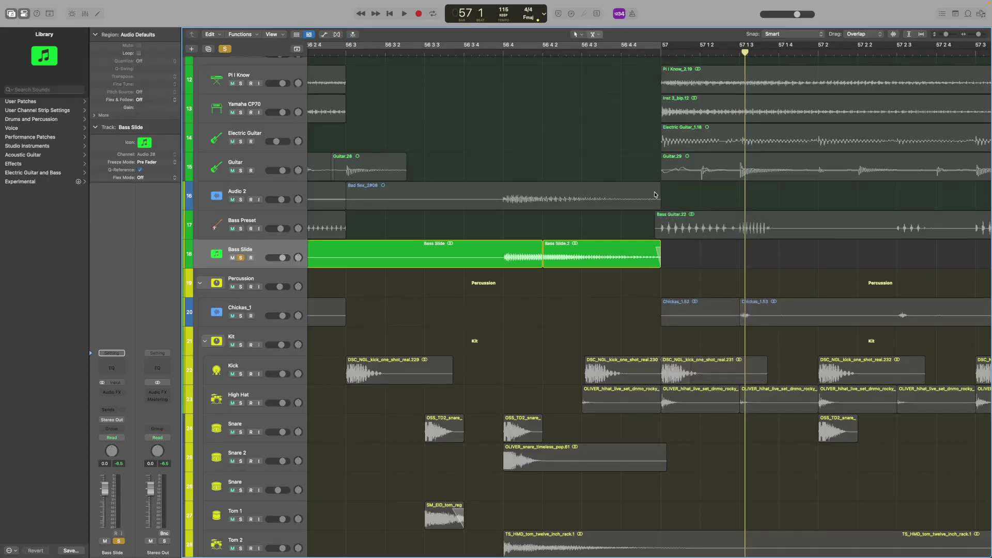
left_click_drag(655, 195, 666, 194)
Step: Solo Audio 2 with Bass Slide, play both through the break, and add Percussion to the solo
left_click(241, 201)
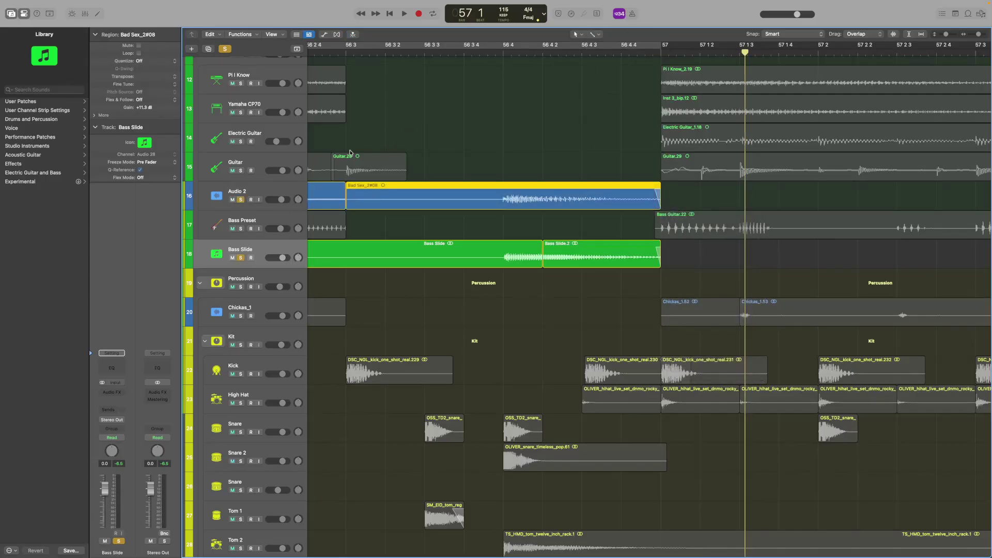
left_click(479, 51)
key("space")
left_click(351, 49)
key("space")
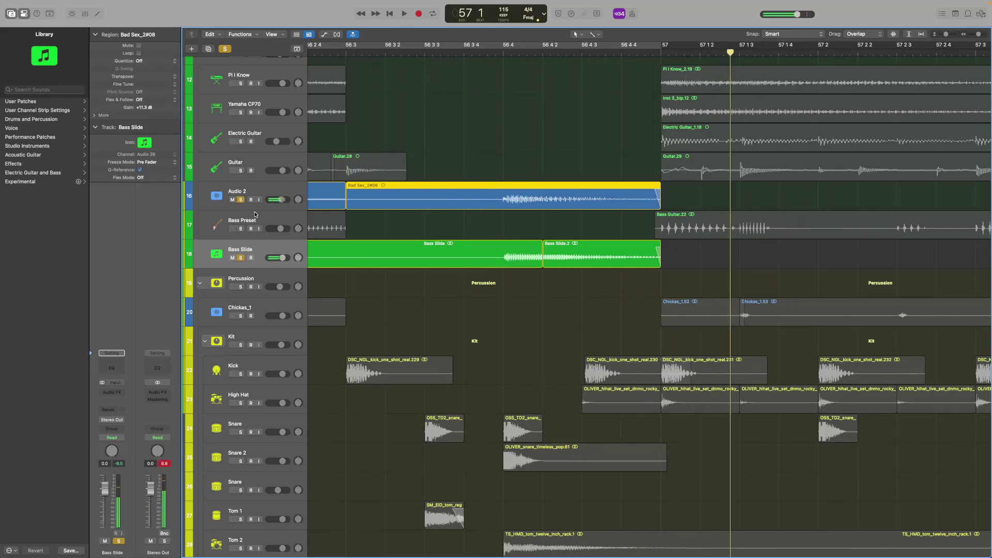
left_click(240, 287)
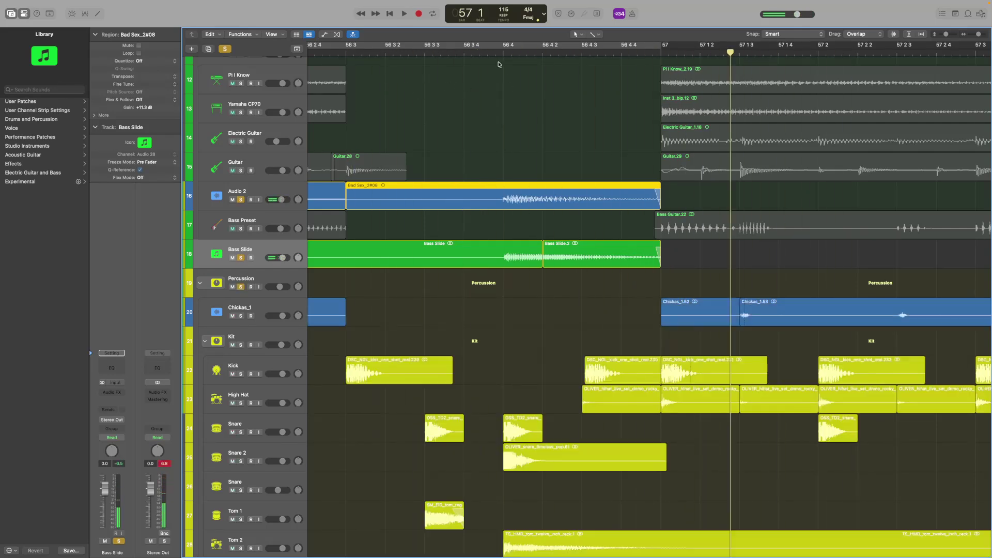
Step: Clear all solos and play the full mix through the break at bars 56 to 57
left_click(223, 49)
key("super+Left")
left_click(433, 13)
key("space")
left_click(433, 13)
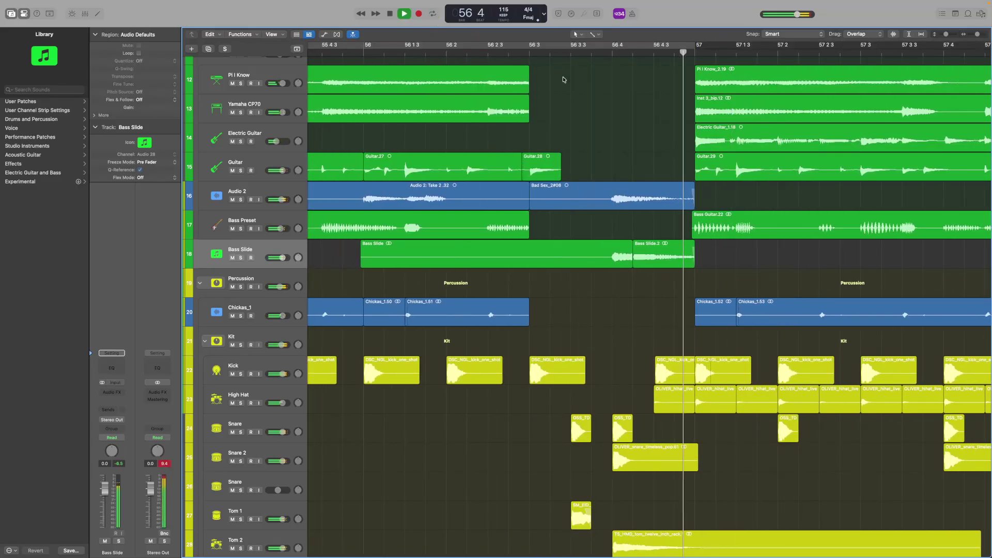
key("super+Left")
key("space")
scroll(616, 390, "down", 8)
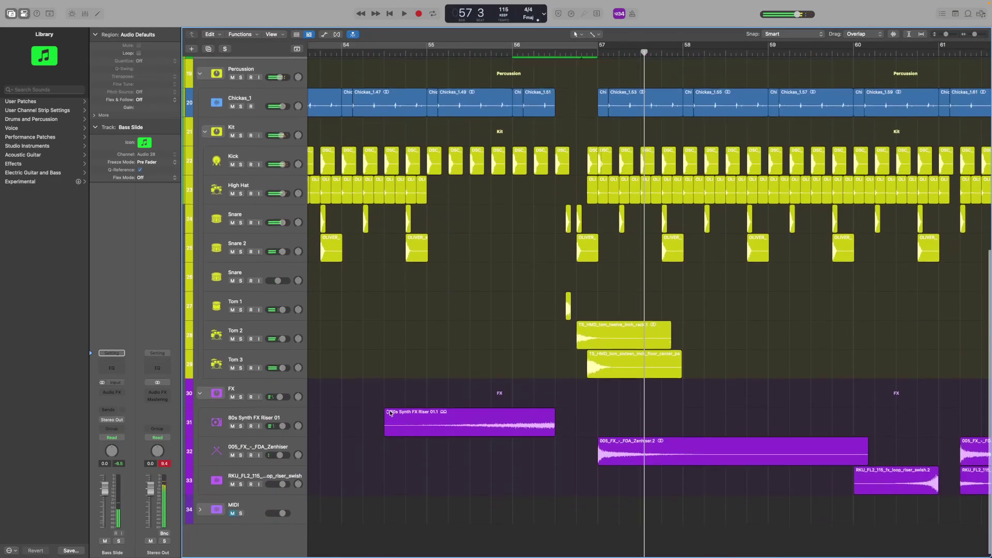
left_click(504, 52)
key("space")
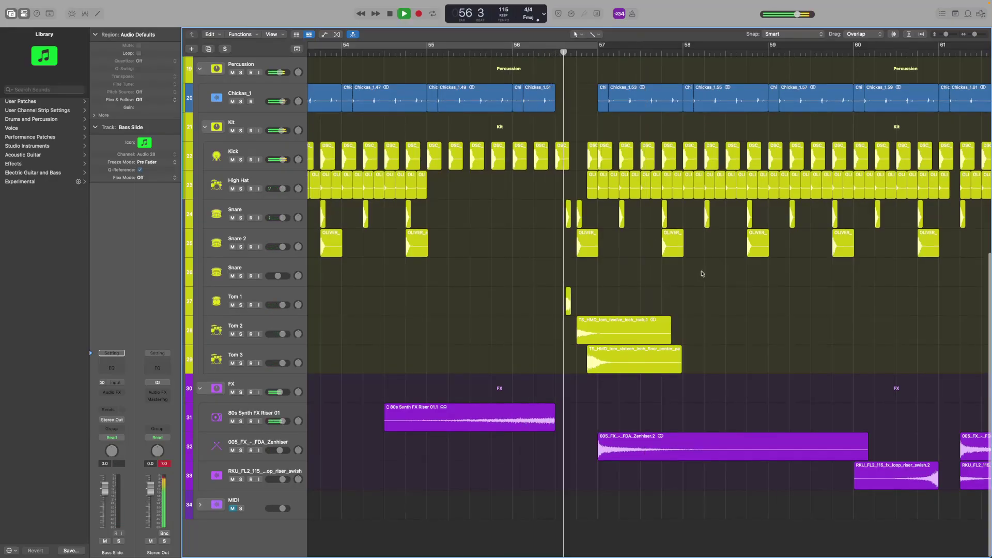
scroll(706, 272, "up", 10)
key("space")
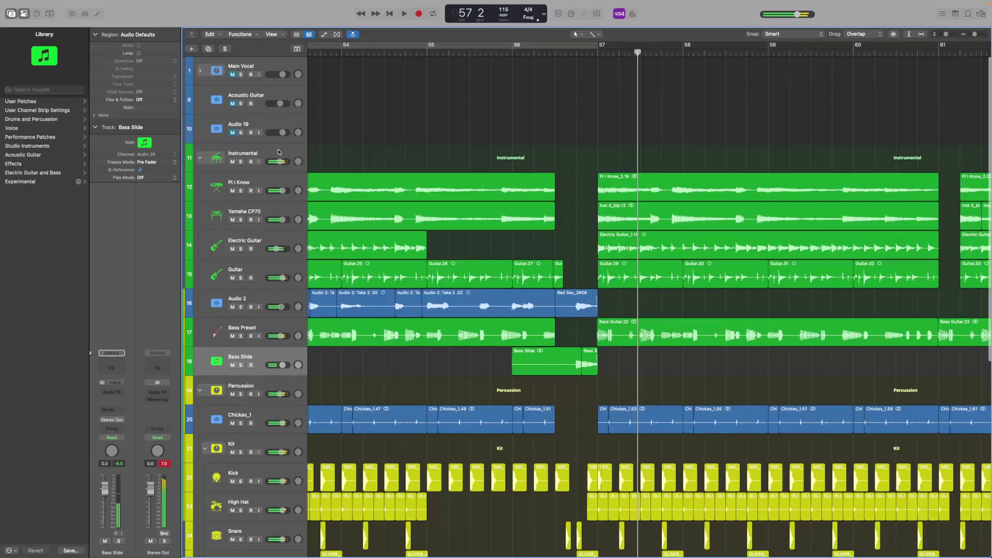
Step: Show automation, end the Instrumental track's plug-in bypass shortly after bar 57, and play back the transition
left_click(308, 156)
left_click(324, 34)
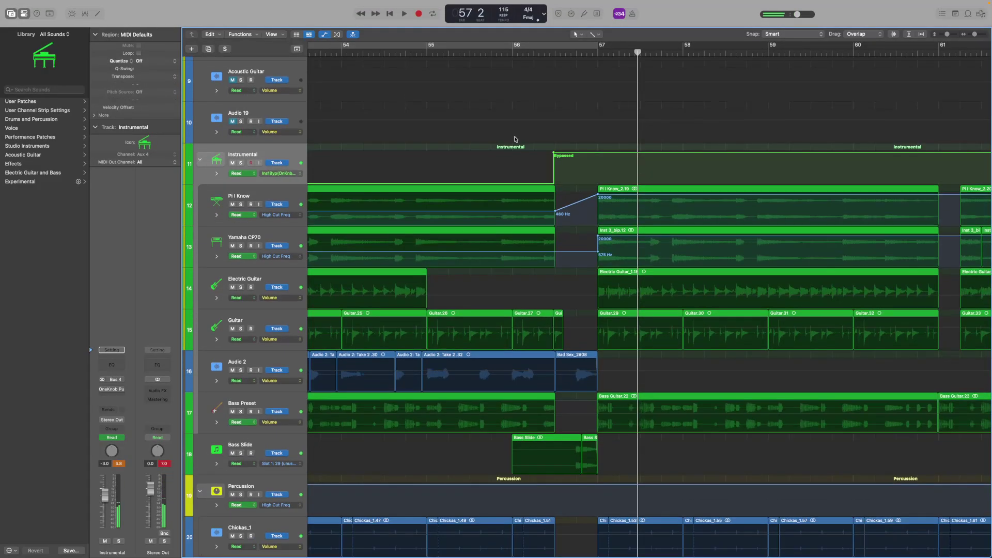
left_click(620, 154)
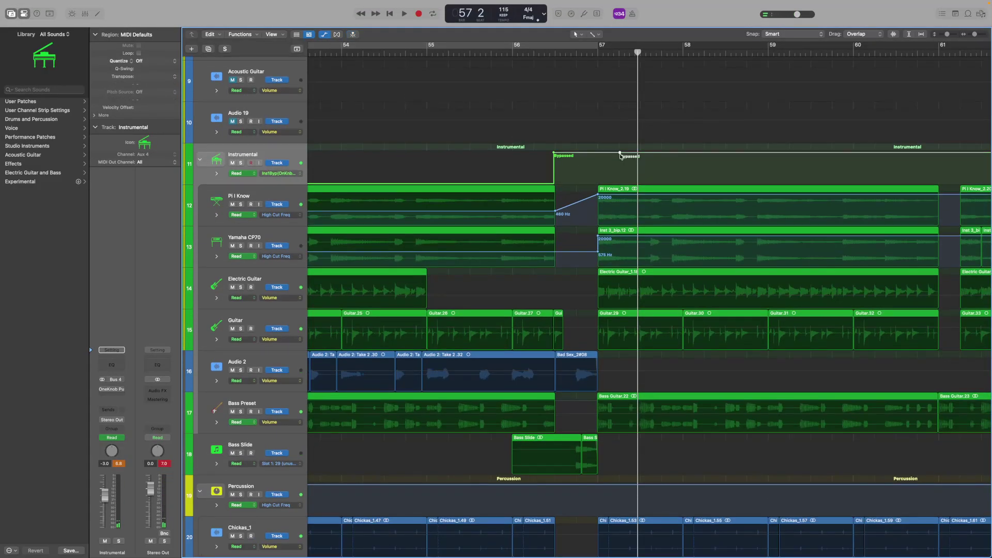
left_click_drag(594, 50, 619, 50)
left_click_drag(620, 155, 621, 181)
left_click(545, 51)
key("space")
scroll(609, 149, "down", 5)
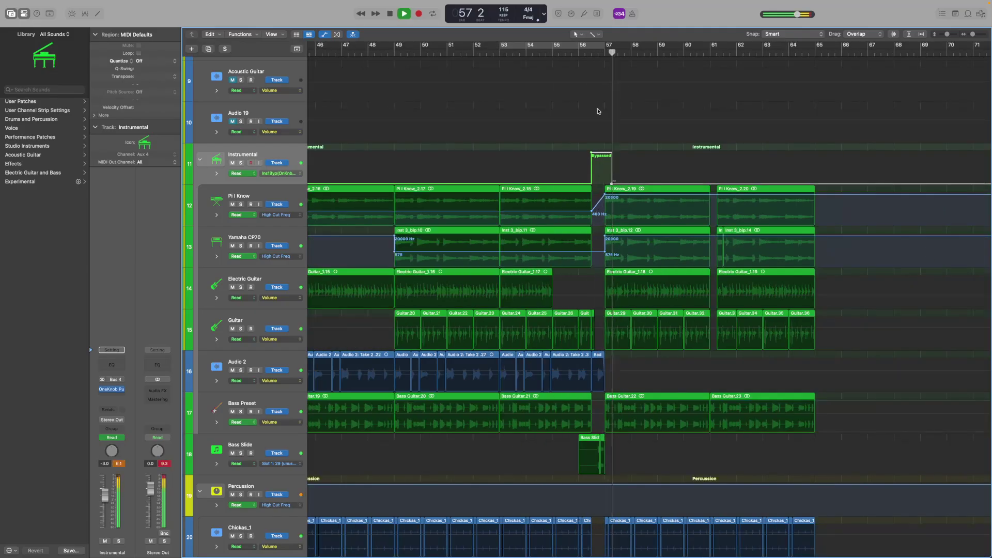
Step: Play the arrangement from around bar 49 and again from around bar 33
scroll(621, 149, "down", 3)
left_click(460, 50)
key("space")
scroll(445, 68, "left", 10)
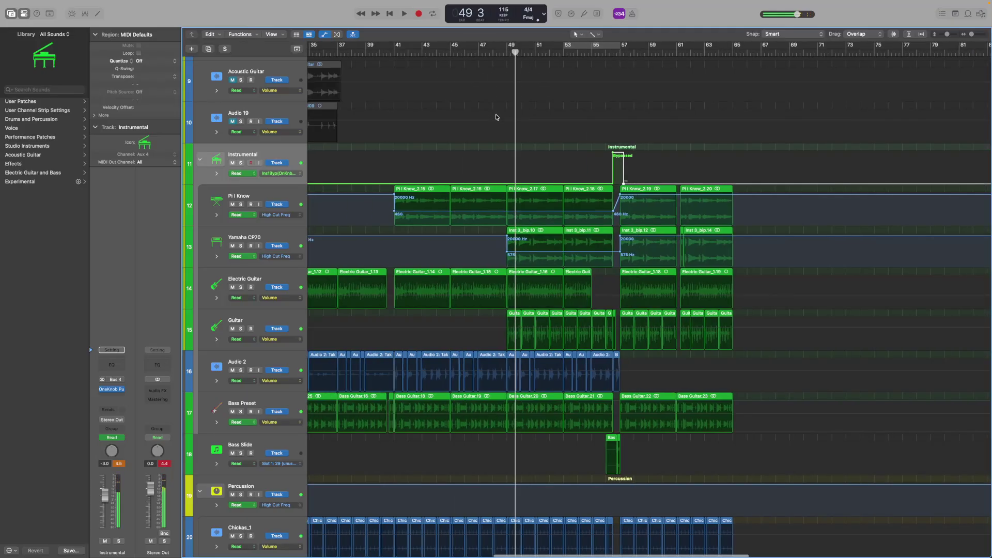
left_click(432, 51)
key("space")
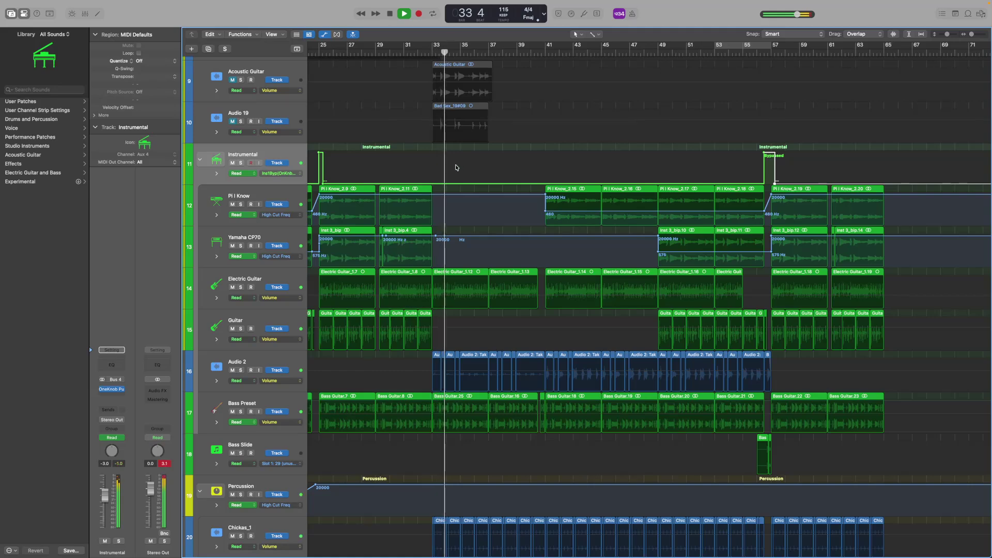
Step: Hide track automation and extend the start of the Audio 2 guitar region slightly before bar 41
key("a")
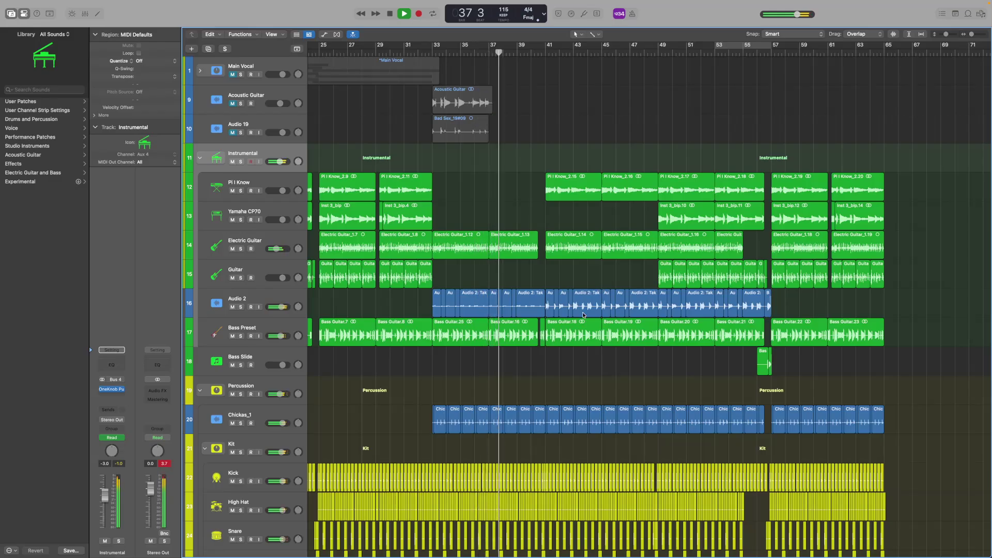
scroll(584, 307, "up", 8)
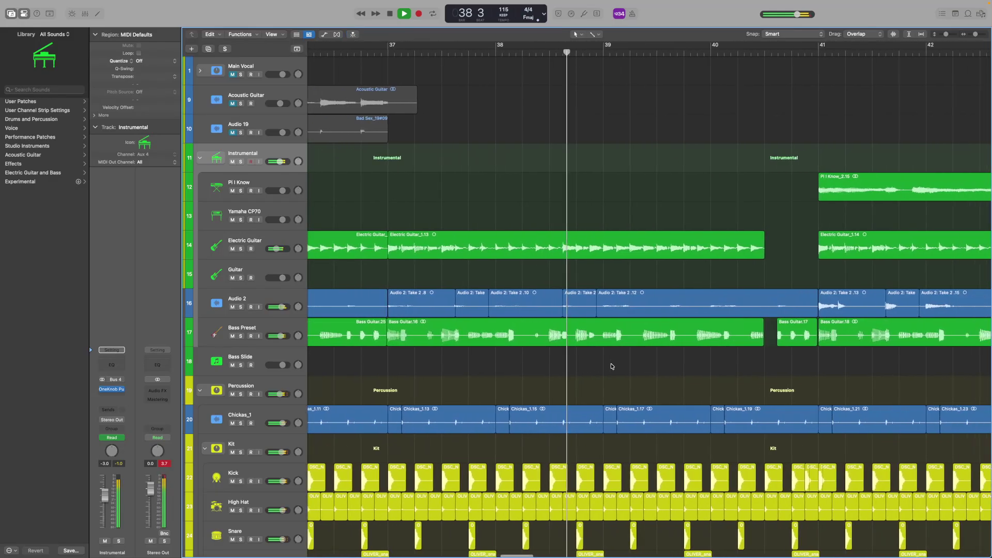
scroll(612, 366, "right", 3)
mouse_move(279, 423)
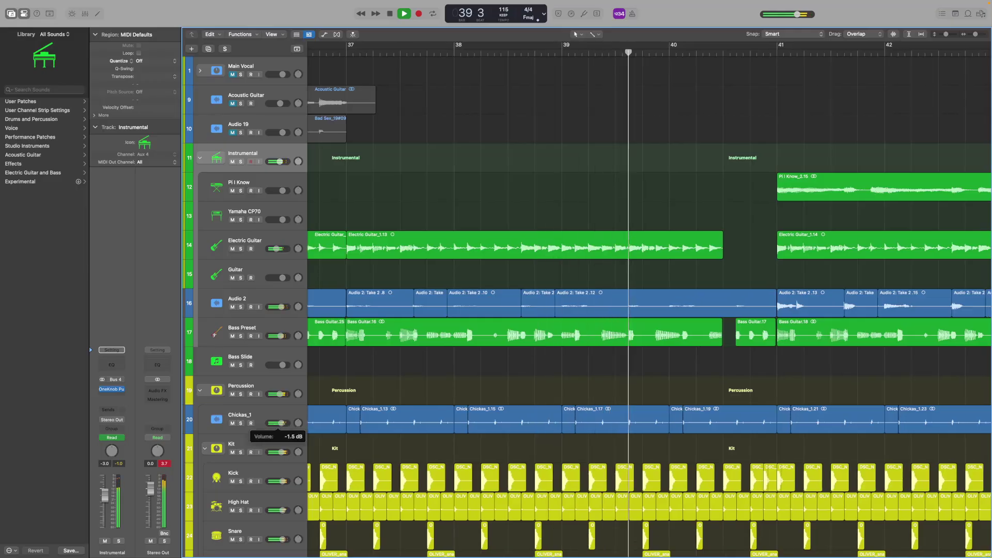
scroll(504, 408, "right", 3)
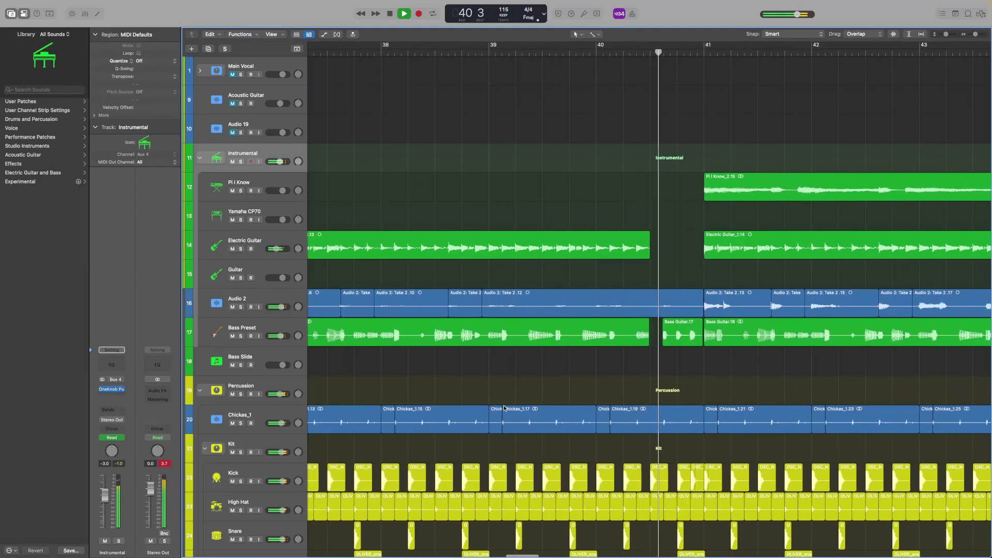
scroll(615, 401, "right", 5)
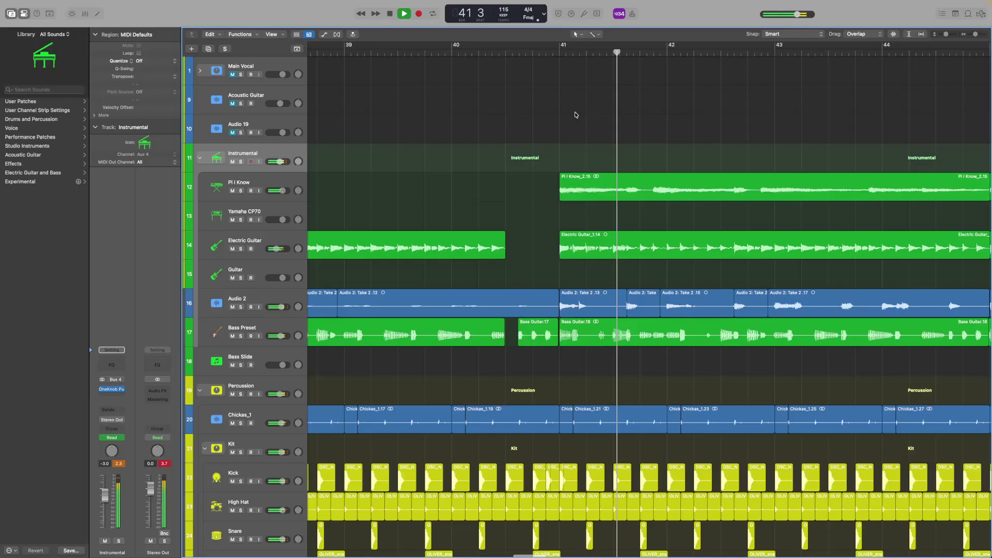
scroll(565, 277, "up", 10)
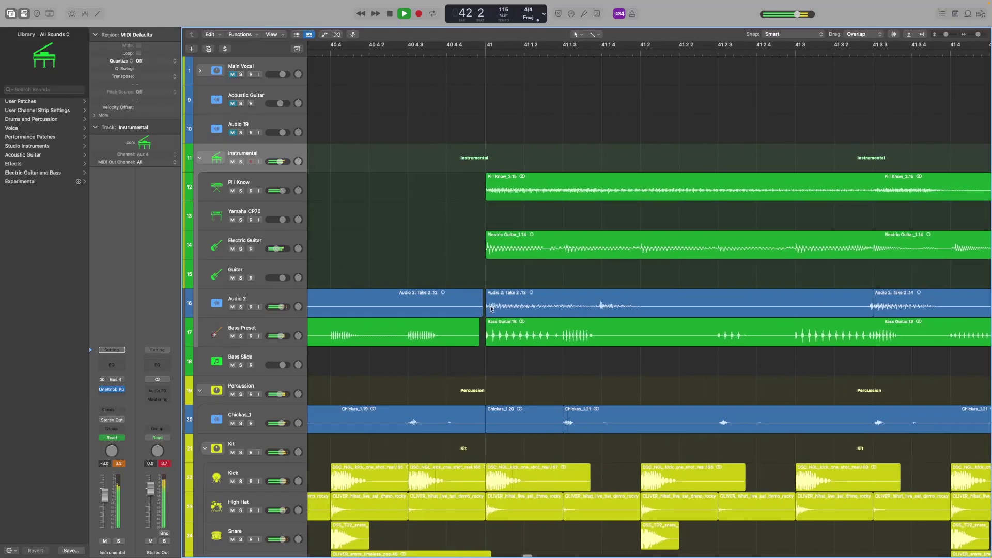
left_click_drag(485, 309, 483, 311)
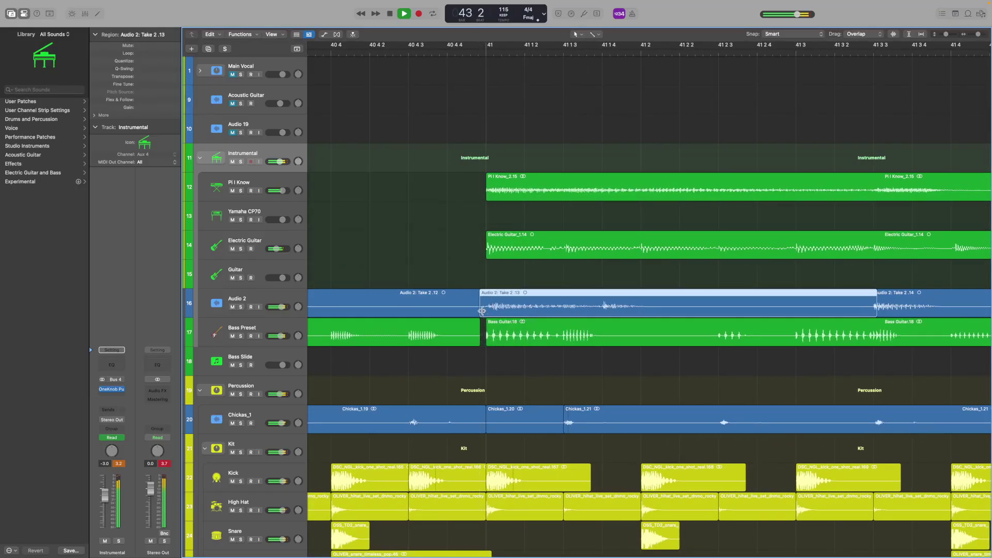
Step: Keep the mix playing and examine the Audio 2 region edges and surrounding tracks from bar 41 to bar 56
scroll(439, 53, "down", 3)
left_click(433, 49)
scroll(423, 65, "left", 3)
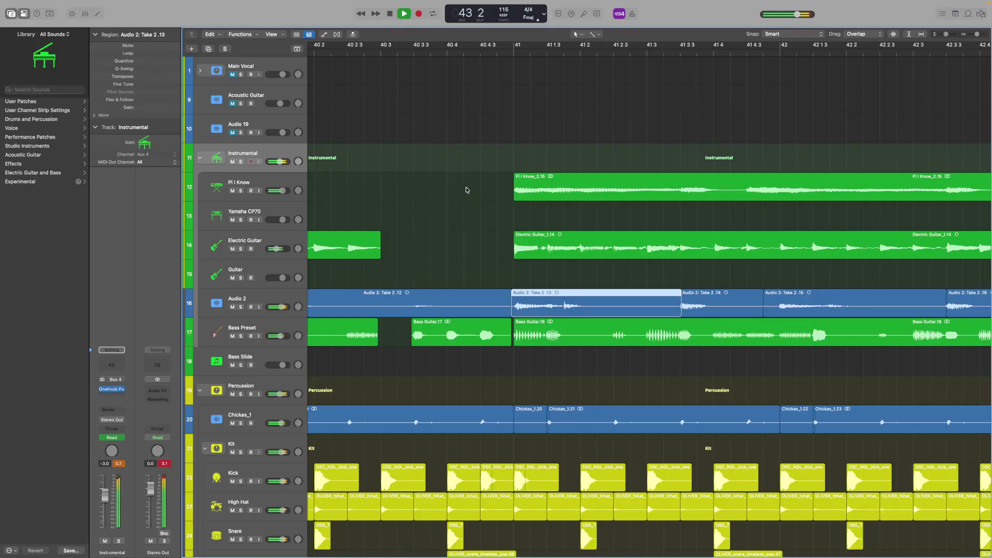
scroll(467, 188, "down", 5)
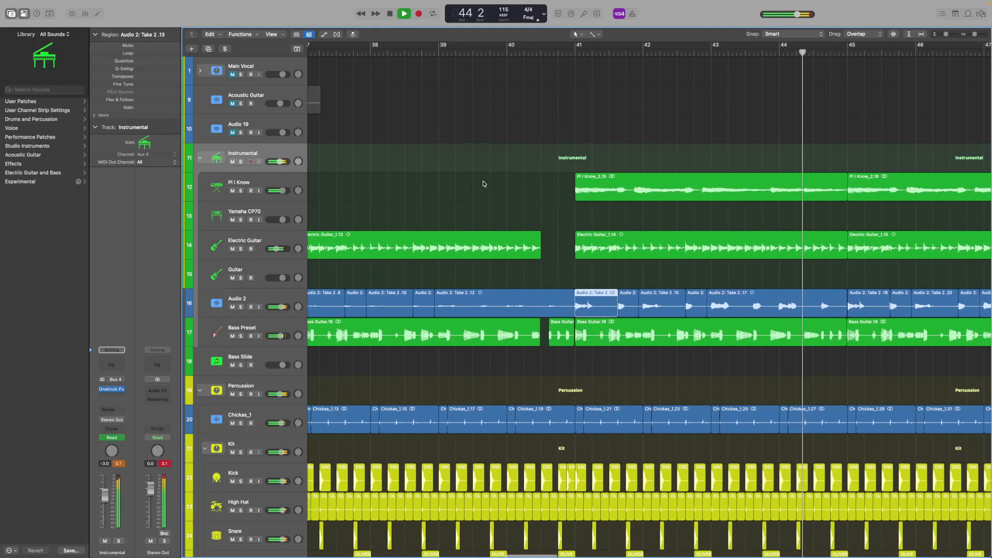
scroll(505, 182, "up", 4)
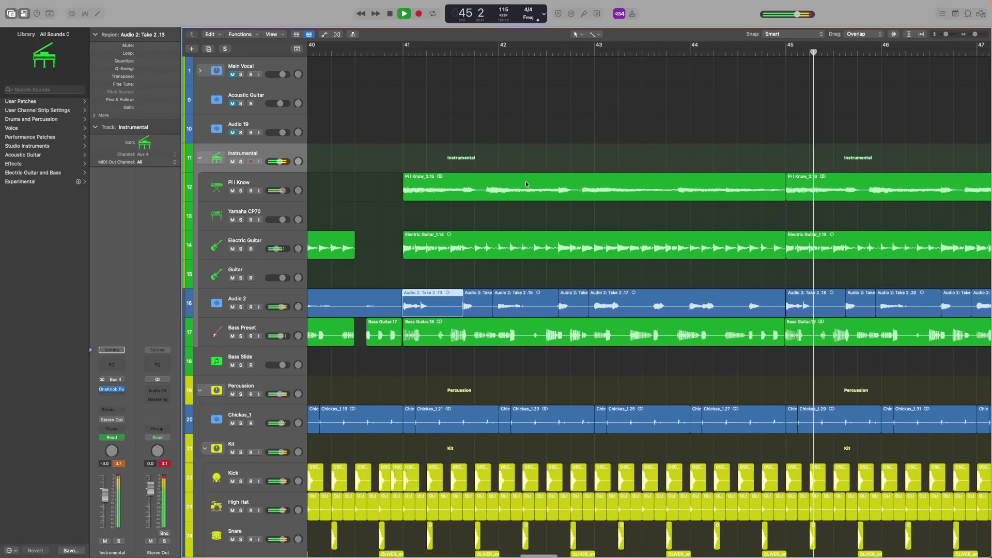
scroll(524, 184, "right", 5)
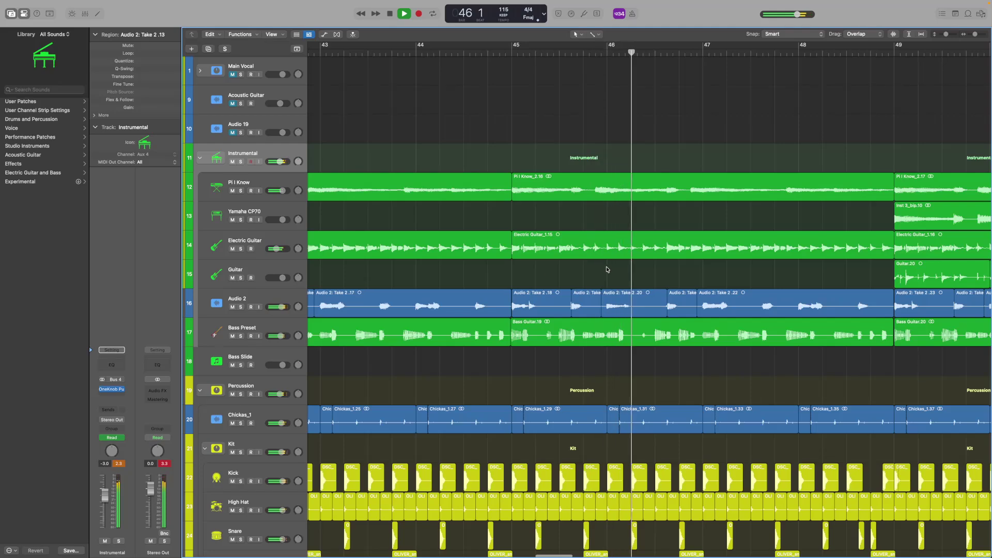
scroll(603, 269, "right", 6)
scroll(564, 291, "up", 4)
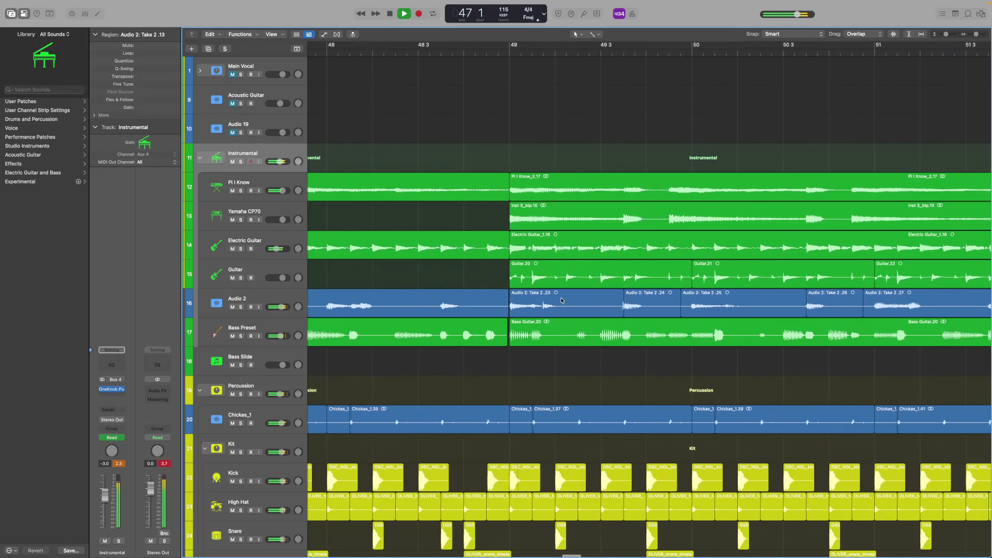
scroll(525, 362, "down", 6)
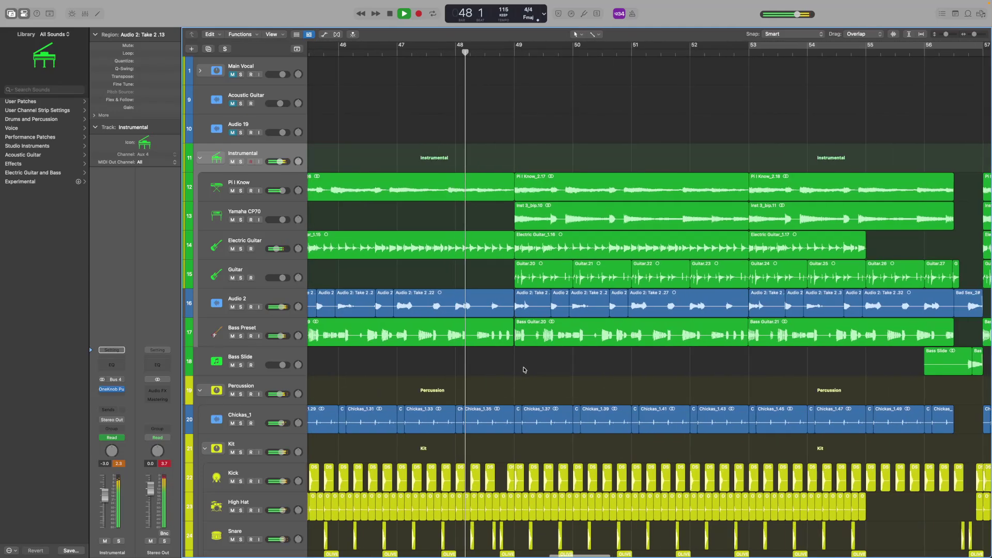
scroll(525, 370, "down", 4)
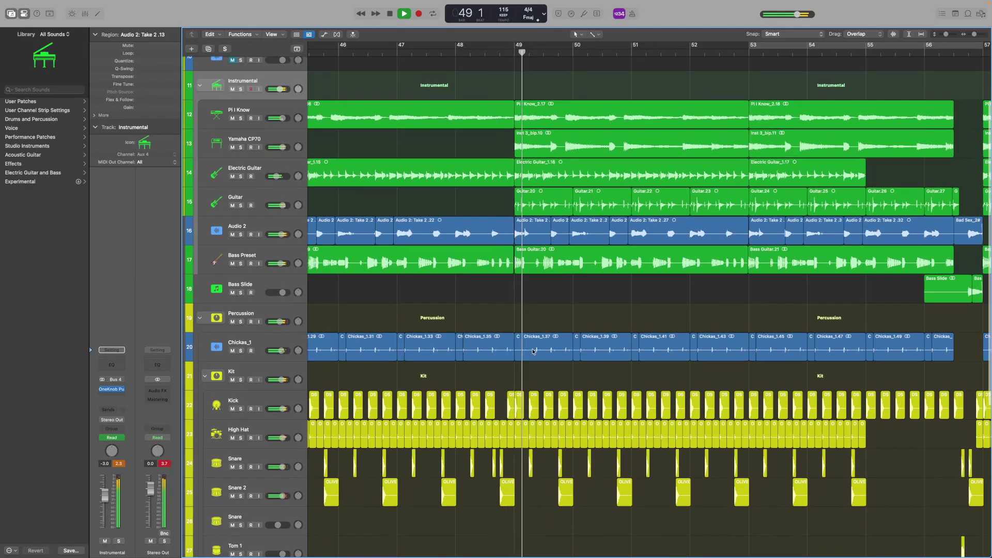
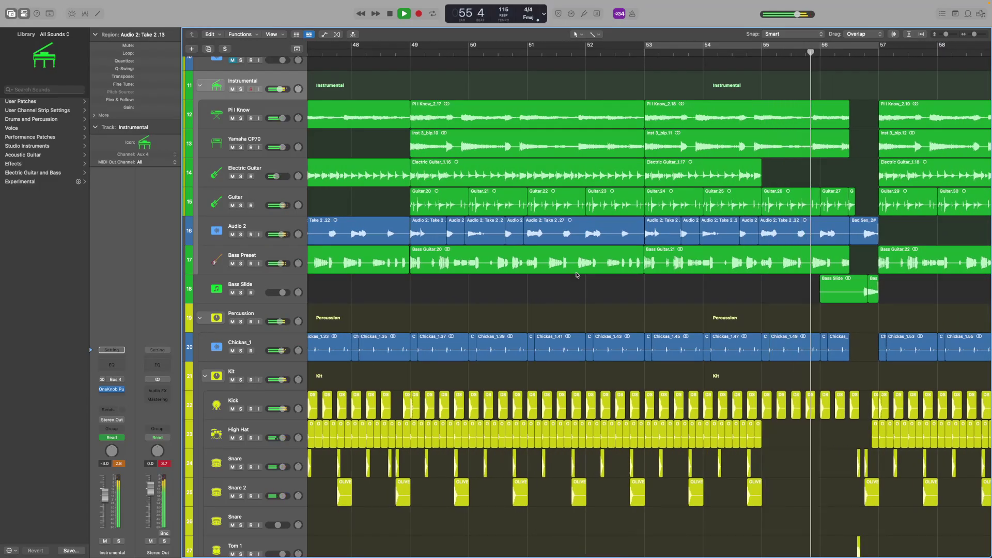
Step: Listen through the break at bars 56 to 57 and stop playback near the end of bar 60
scroll(618, 286, "down", 1)
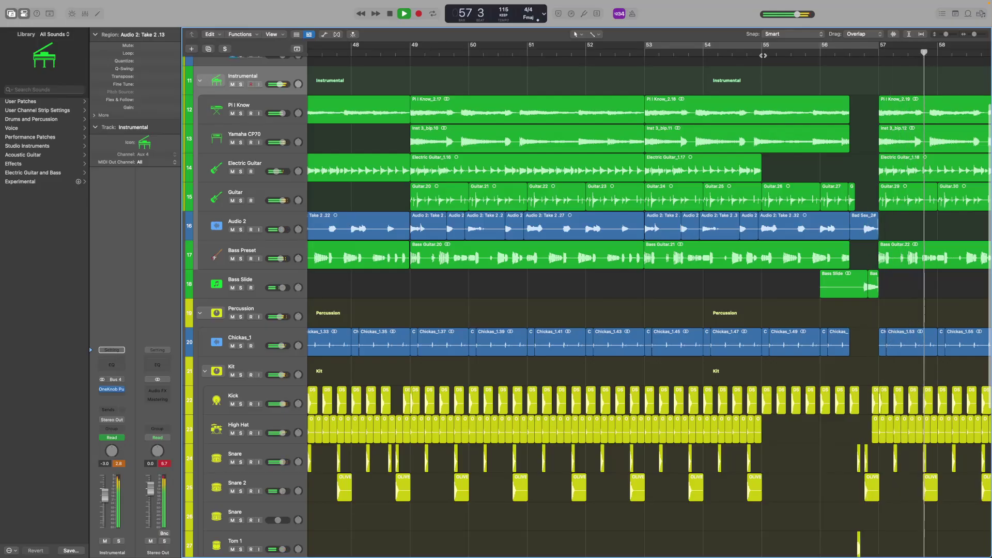
scroll(773, 157, "up", 5)
scroll(774, 157, "down", 5)
scroll(636, 159, "down", 1)
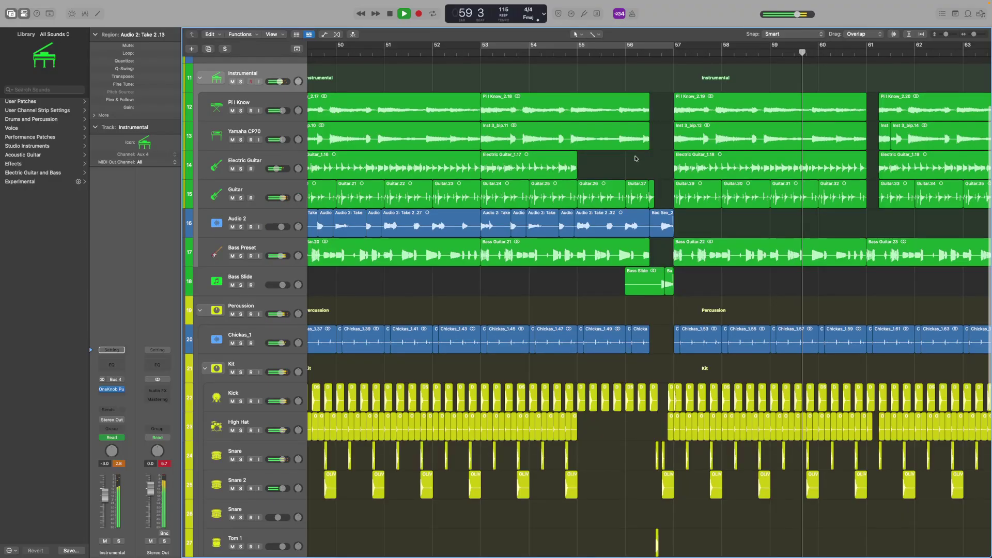
scroll(666, 168, "left", 2)
key("space")
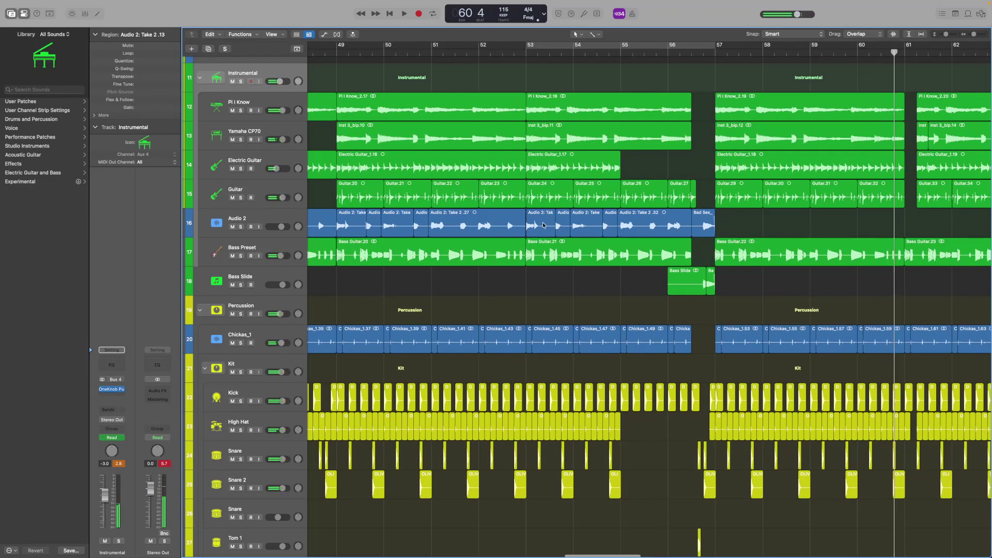
Step: Select and copy the five Audio 2 regions between bars 45 and 49
scroll(391, 210, "left", 8)
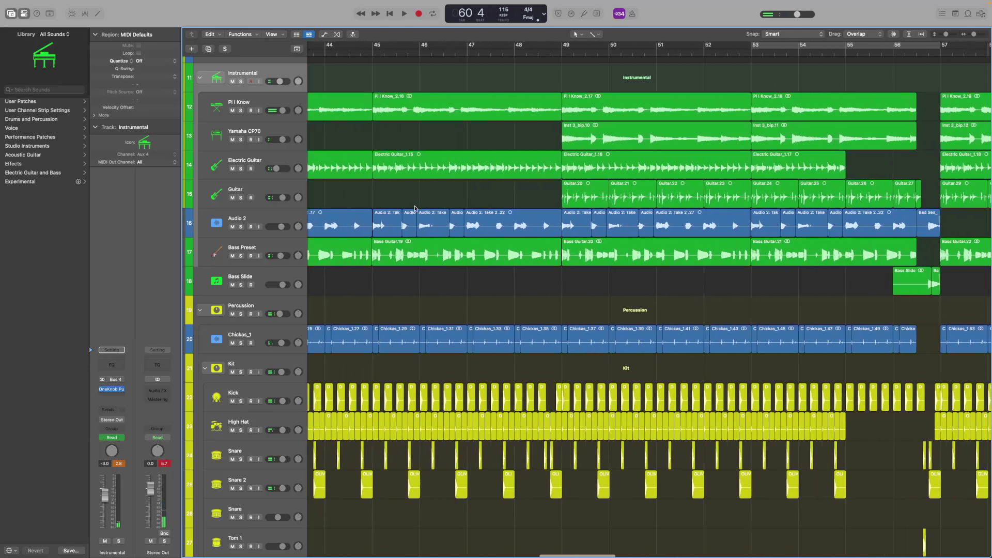
left_click(422, 221)
left_click_drag(408, 209, 532, 224)
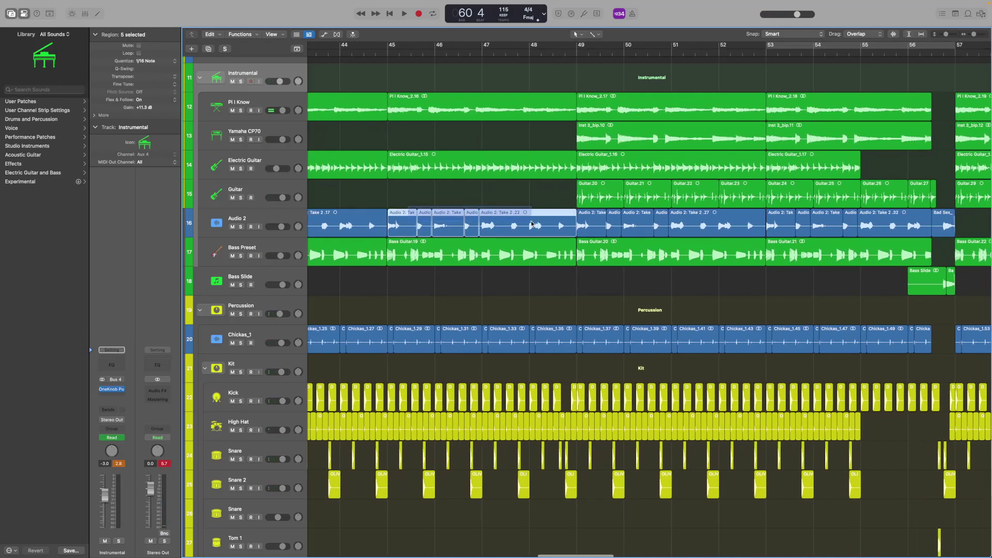
Step: Try to paste the copied guitar regions at bar 57 on the Instrumental track, and undo the paste
scroll(635, 211, "right", 10)
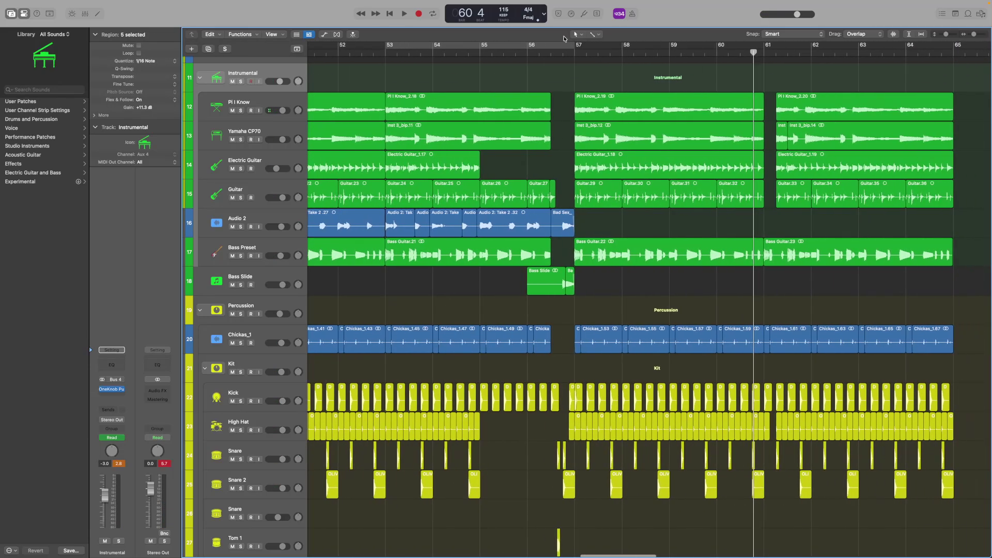
key("super+v")
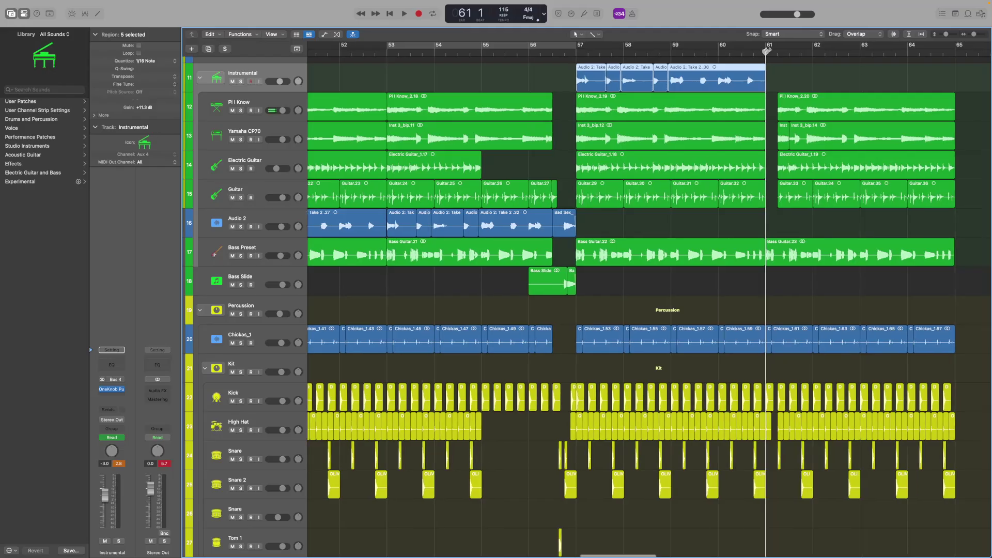
left_click(216, 35)
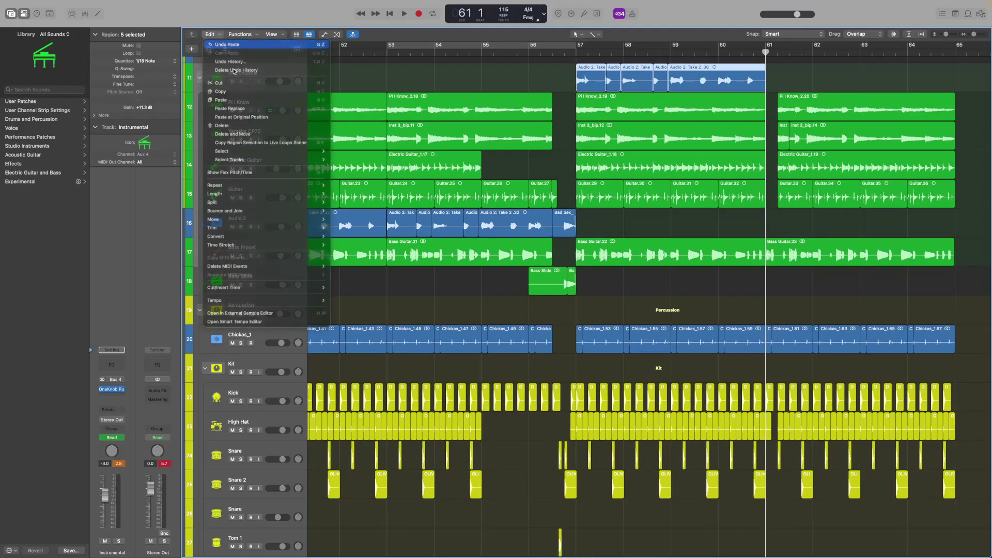
left_click(220, 45)
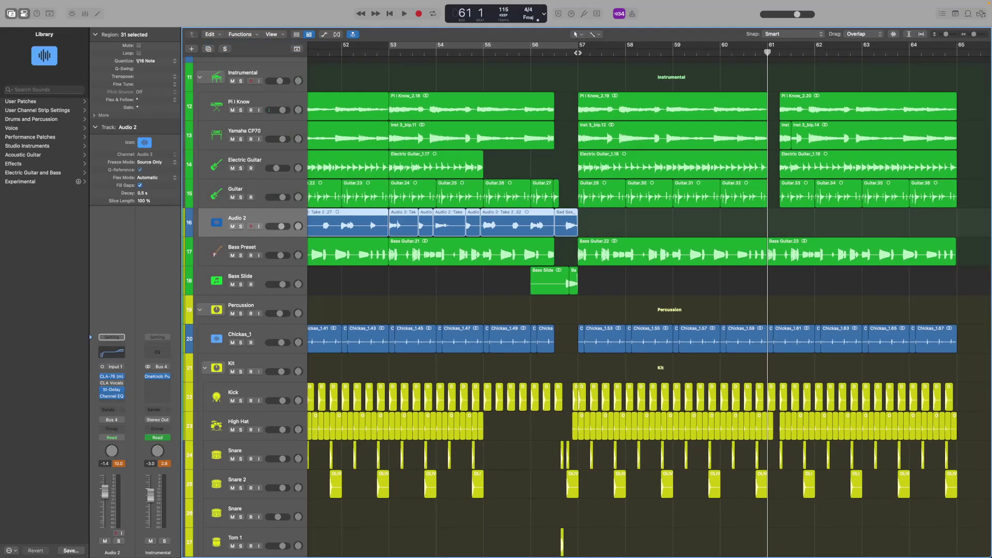
Step: Paste the five copied regions onto the Audio 2 track at bars 57 and 61, and start playback just before bar 57
key("super+v")
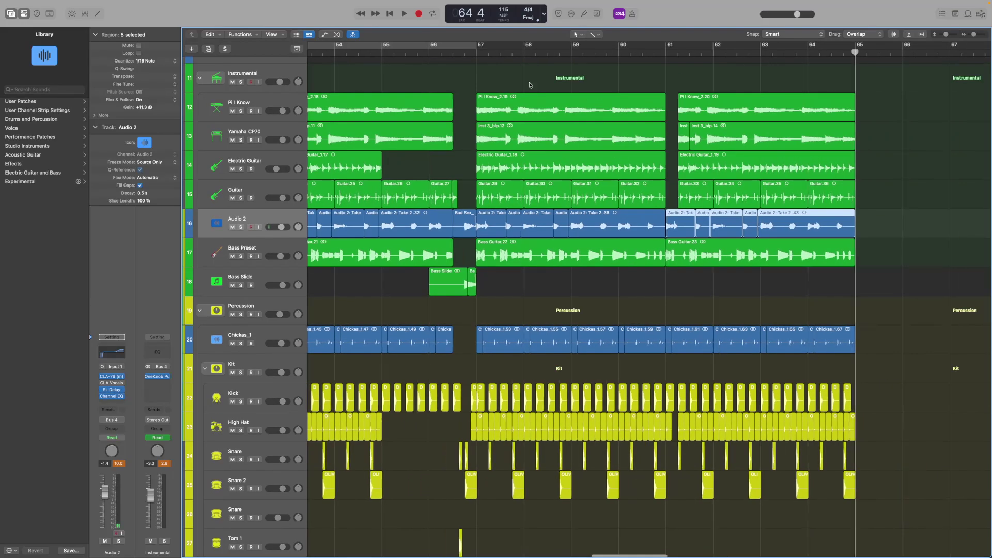
left_click(471, 50)
key("space")
key("super+Left")
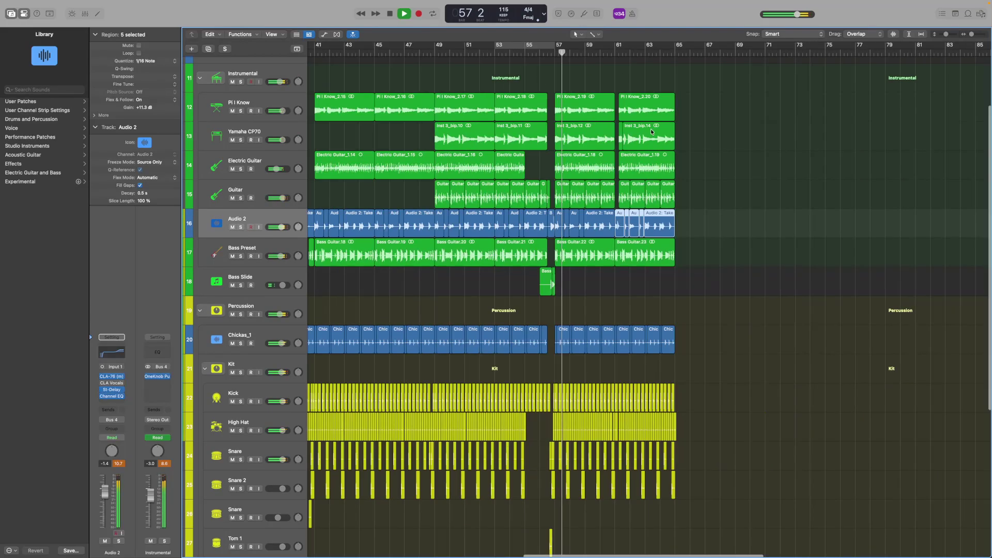
Step: Listen to the pasted Audio 2 guitar regions with the full mix and stop playback in bar 62
scroll(672, 131, "right", 3)
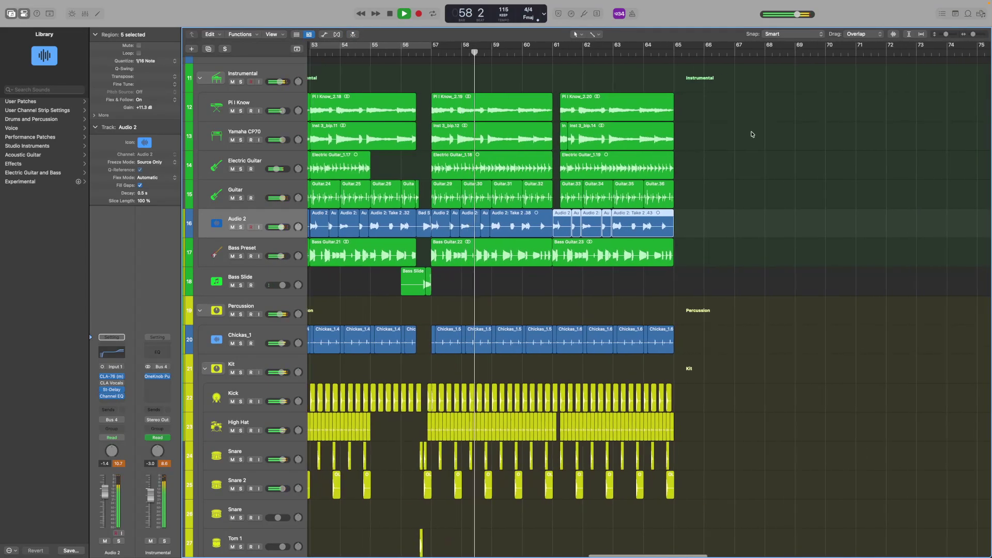
scroll(751, 134, "up", 3)
scroll(671, 128, "left", 3)
scroll(647, 124, "right", 3)
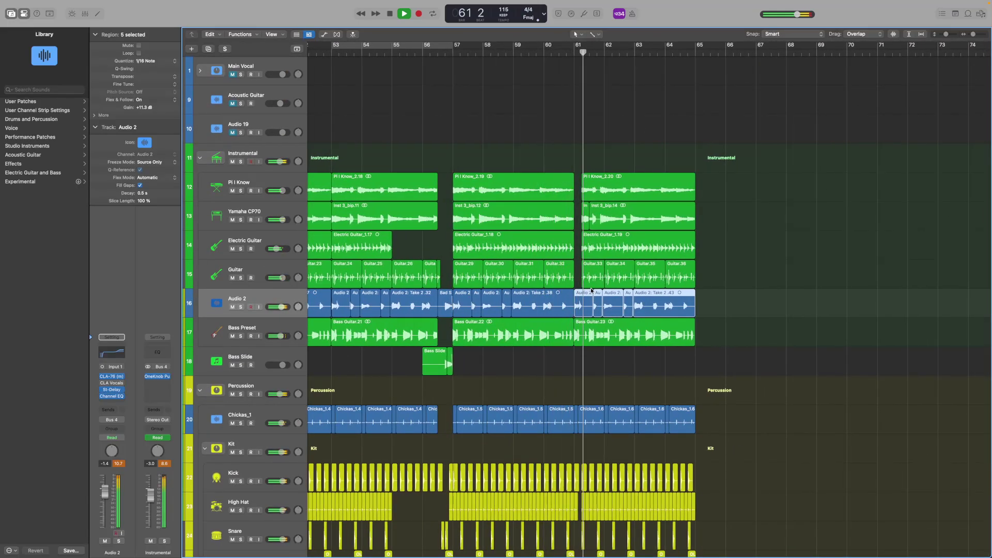
scroll(618, 290, "up", 3)
scroll(517, 279, "down", 2)
key("space")
Step: Split the Bass Preset region at bar 61 beat 2 with the Scissors tool and remove its first beat
scroll(427, 265, "up", 3)
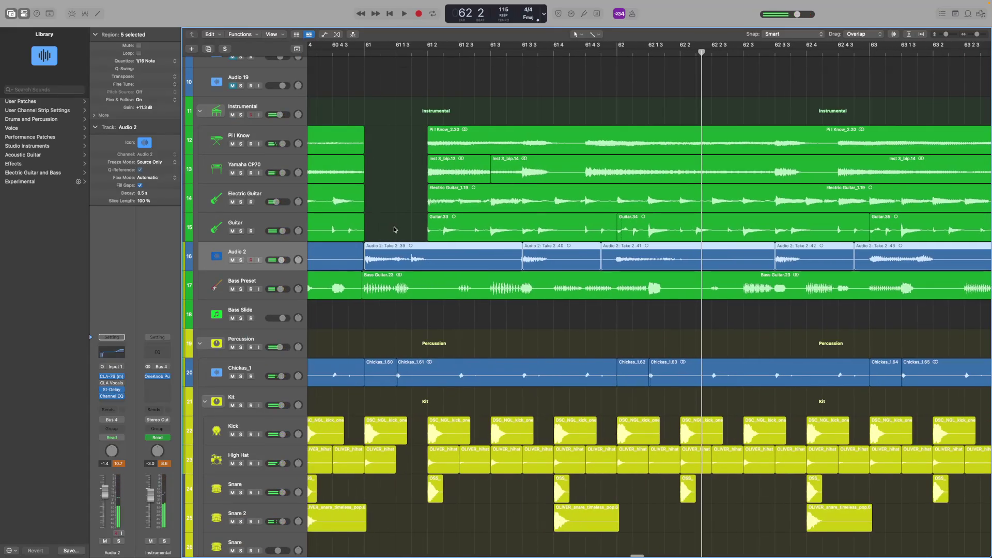
left_click(413, 278)
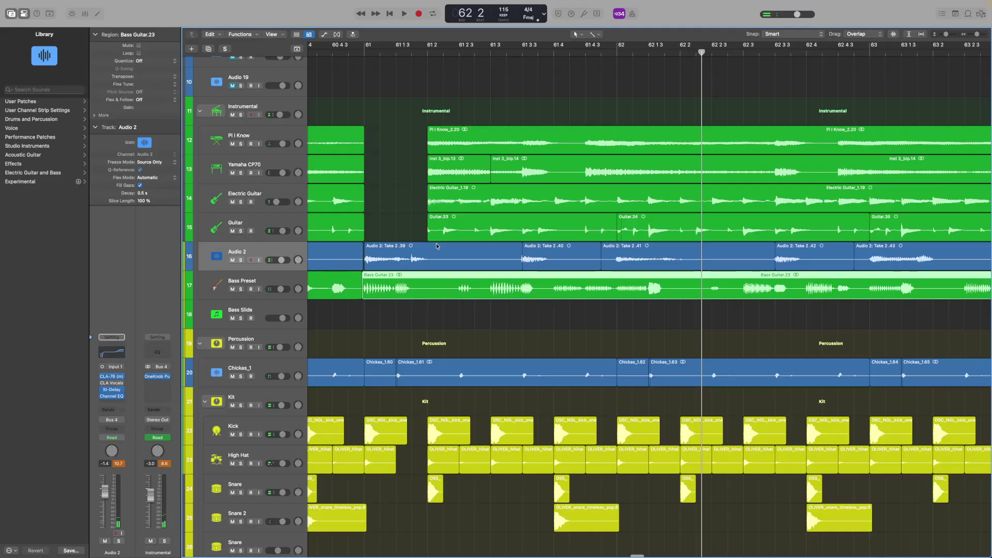
left_click(600, 35)
left_click(609, 82)
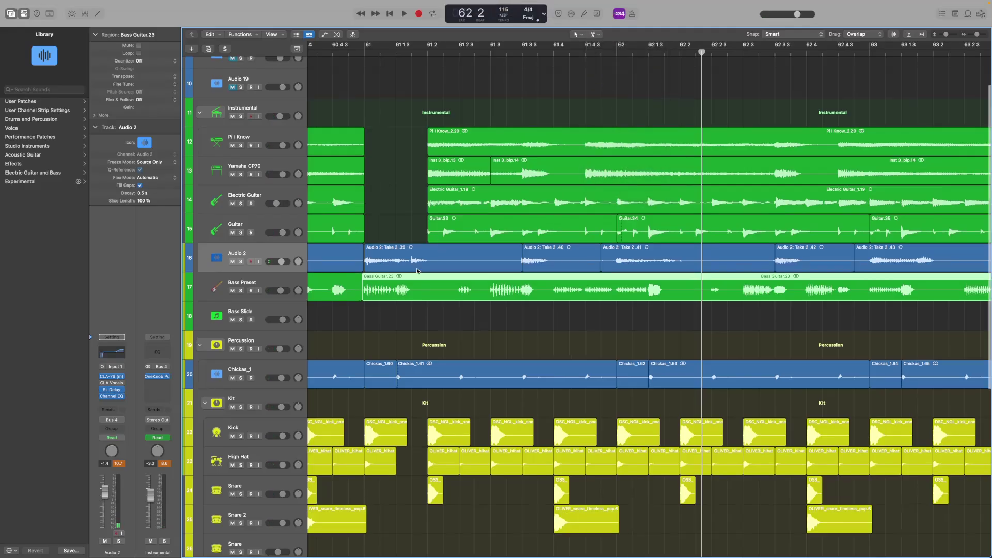
left_click(429, 288)
right_click(416, 283)
left_click(429, 315)
Step: Place the playhead at bar 61, show automation, and set Audio 2's automation parameter to the St-Delay bypass
left_click(366, 52)
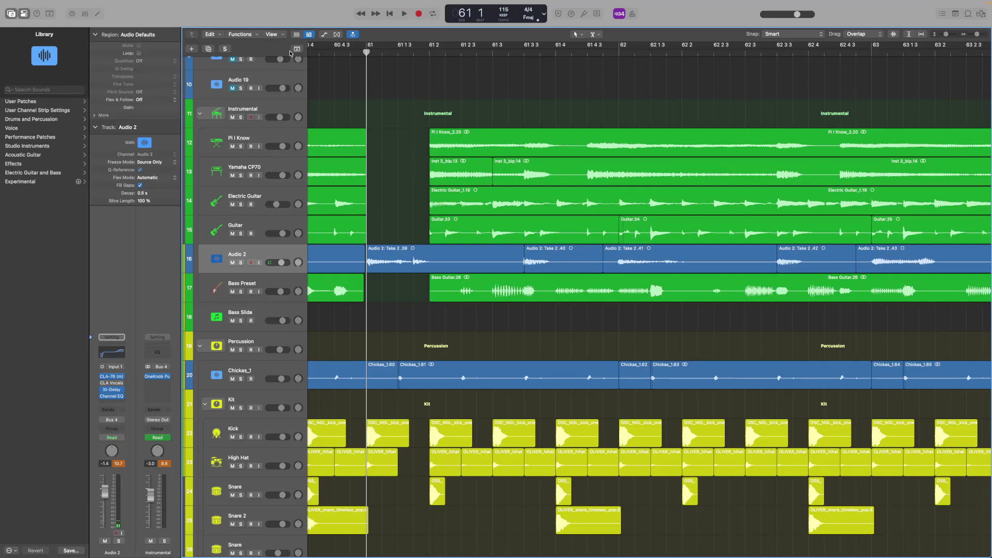
left_click(324, 35)
left_click(290, 274)
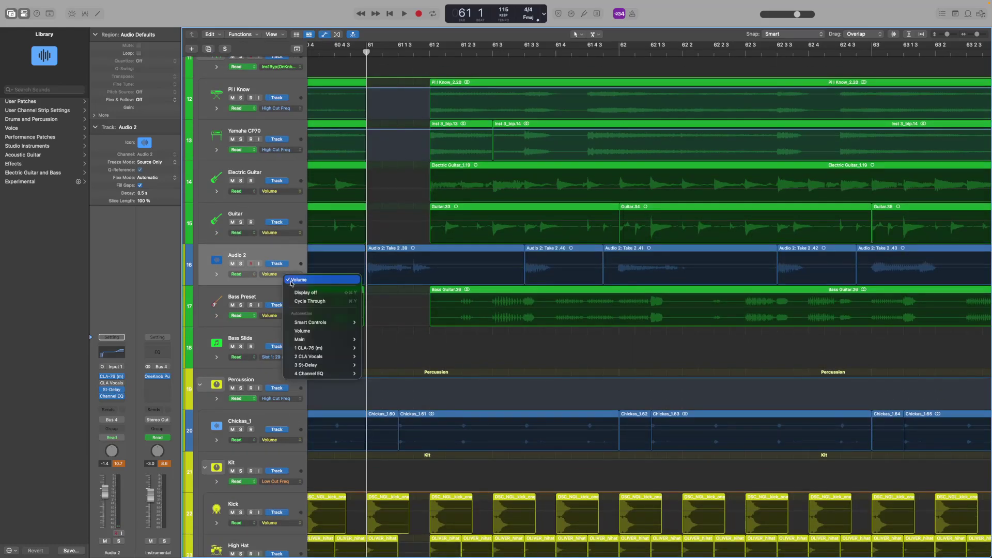
mouse_move(301, 369)
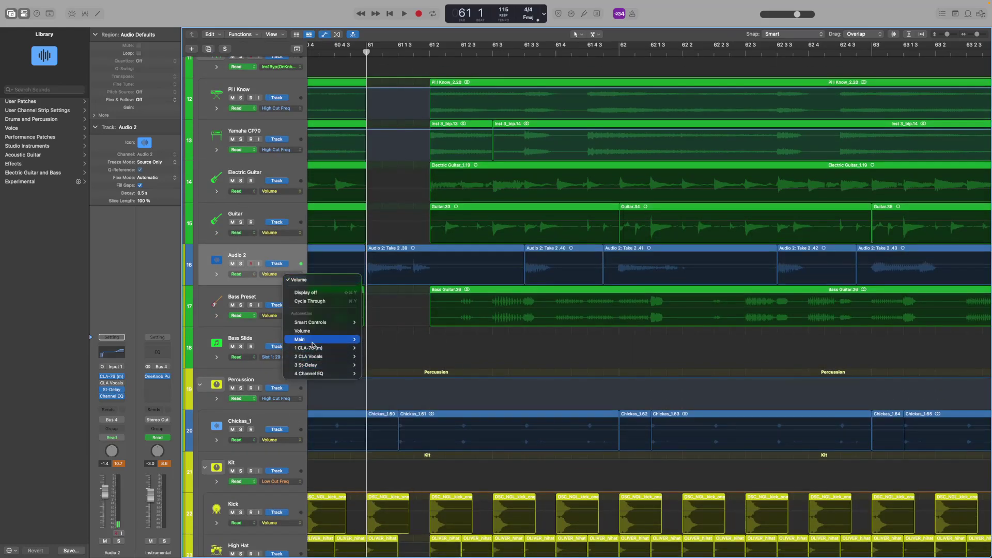
mouse_move(308, 340)
left_click(402, 399)
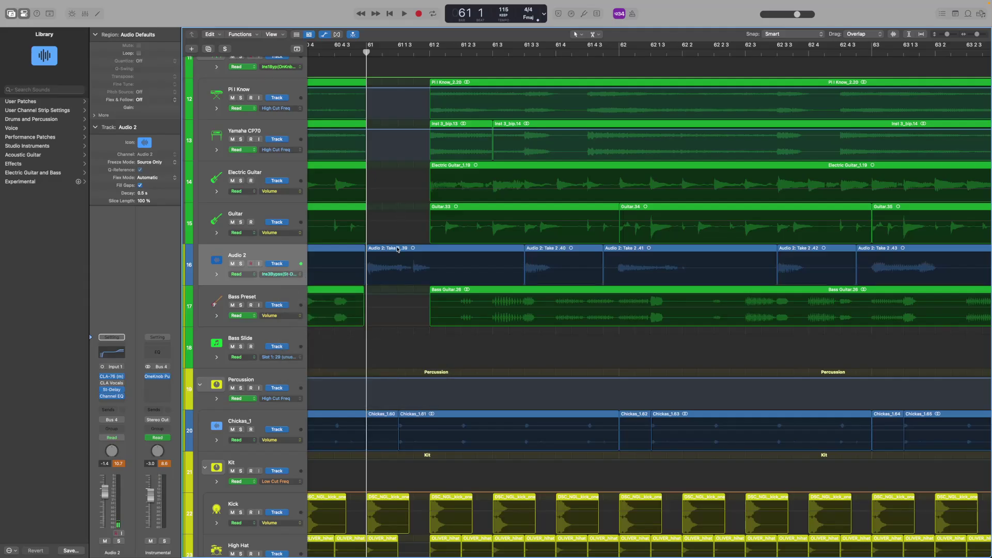
scroll(400, 259, "left", 5)
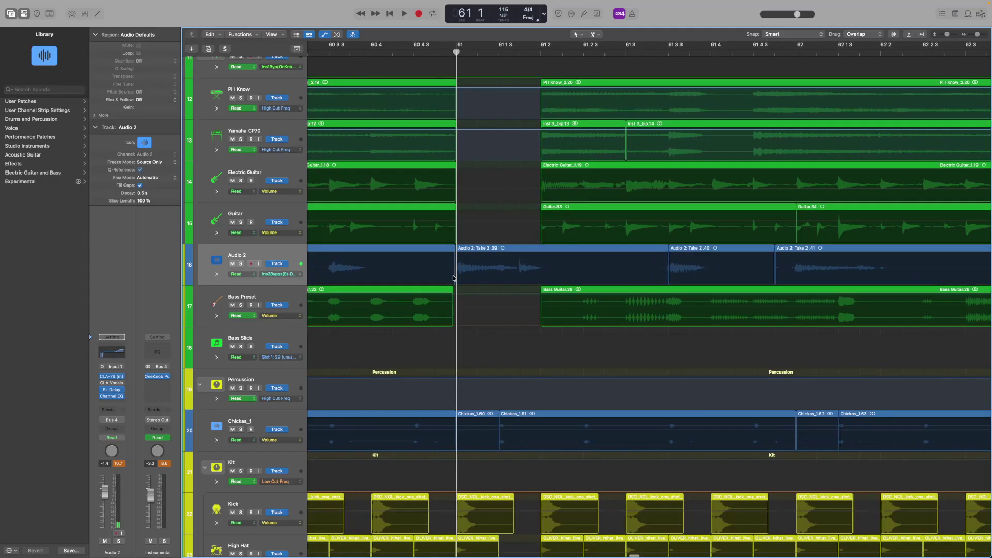
left_click(455, 278)
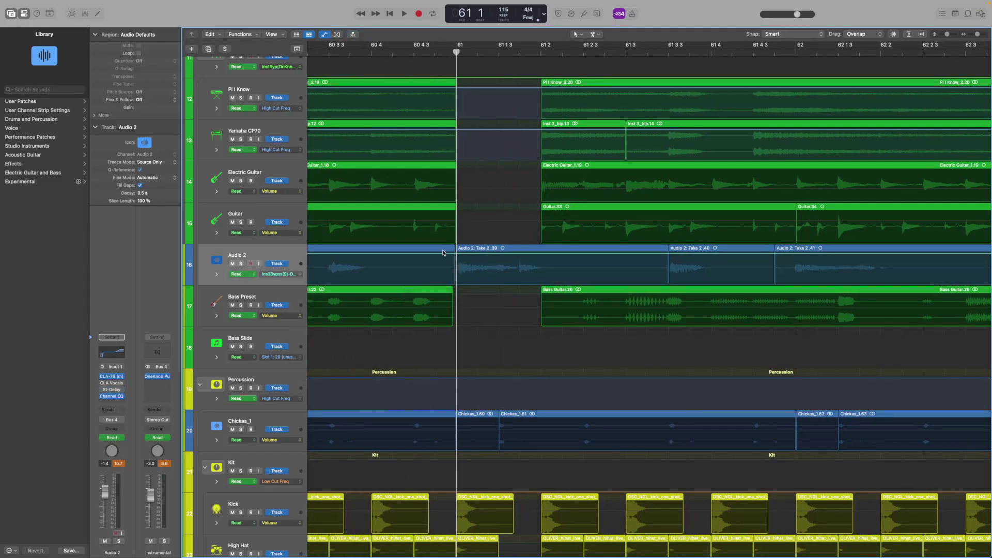
left_click(211, 34)
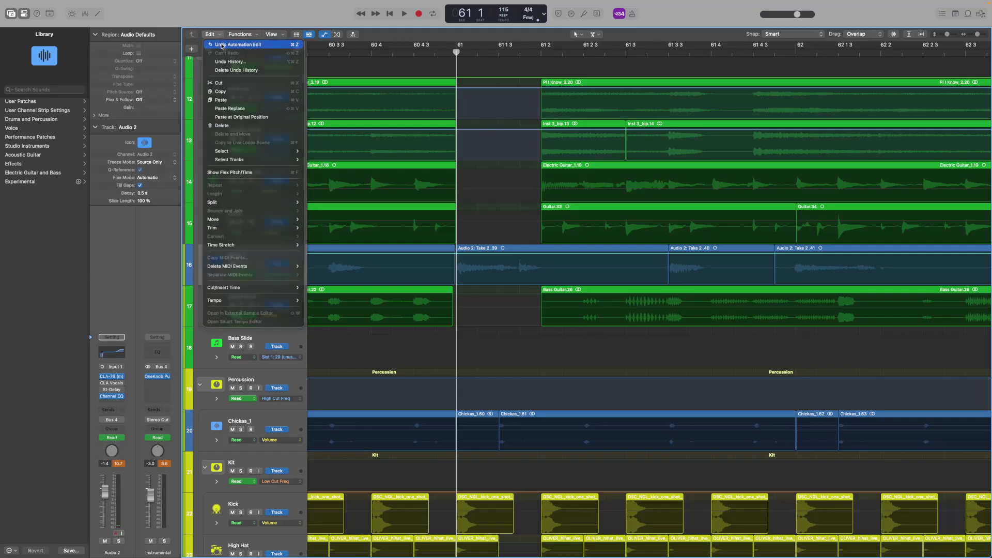
left_click(221, 45)
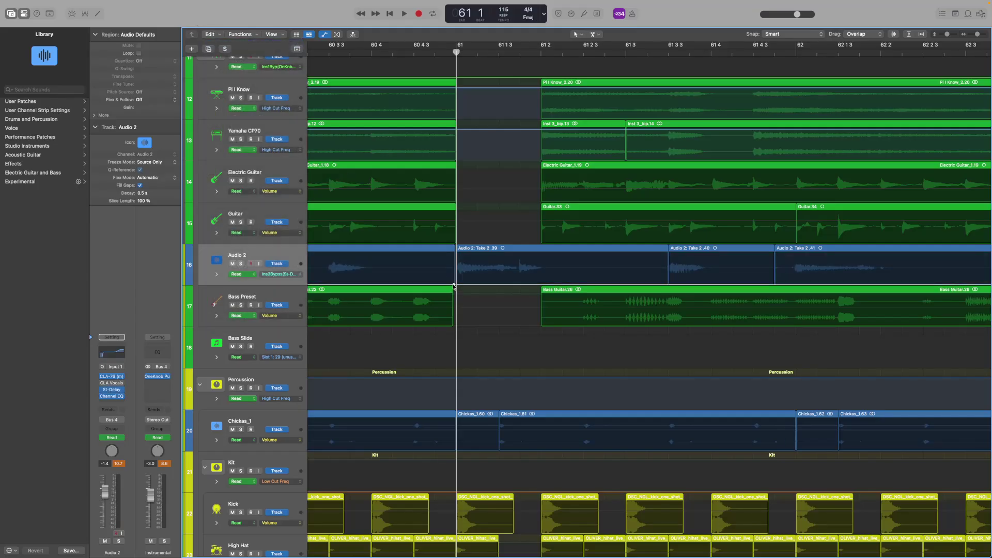
Step: Automate Audio 2's St-Delay to switch to bypassed from bar 61 onward and play the transition from before bar 60
left_click(454, 286)
key("space")
key("super+Left")
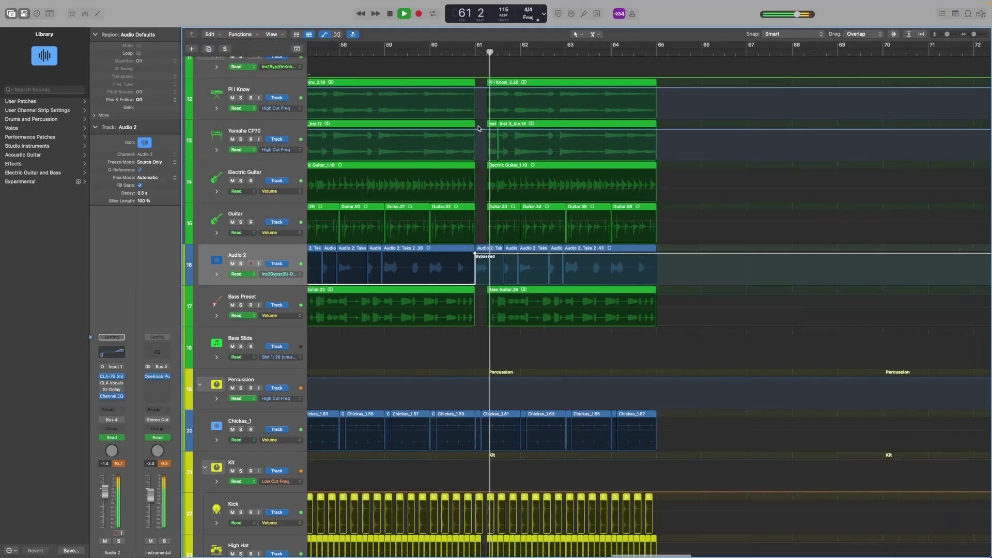
left_click(428, 49)
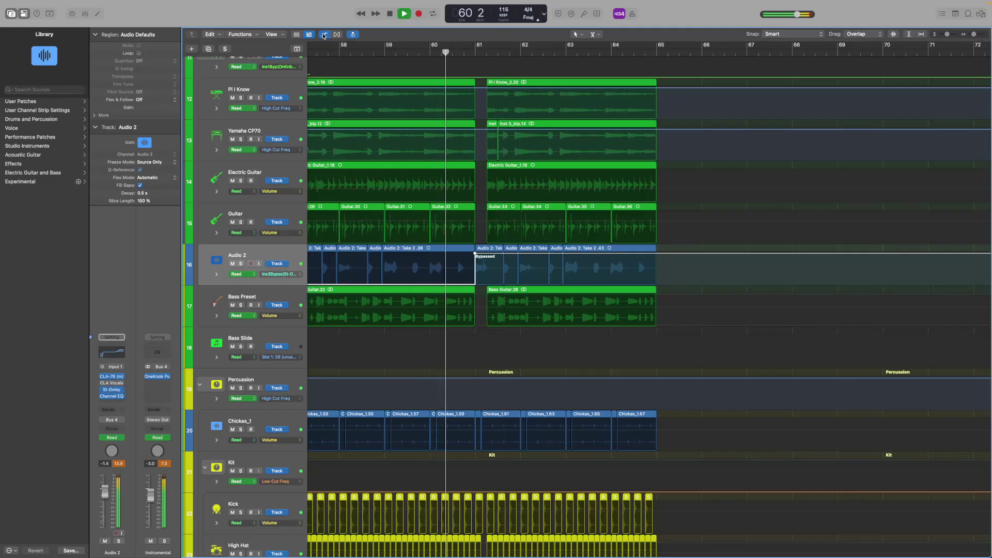
Step: Hide automation, stop playback, and clear the first beat of bar 61 on the Chickas_1, Kick and High Hat tracks
left_click(324, 34)
key("space")
scroll(501, 373, "up", 6)
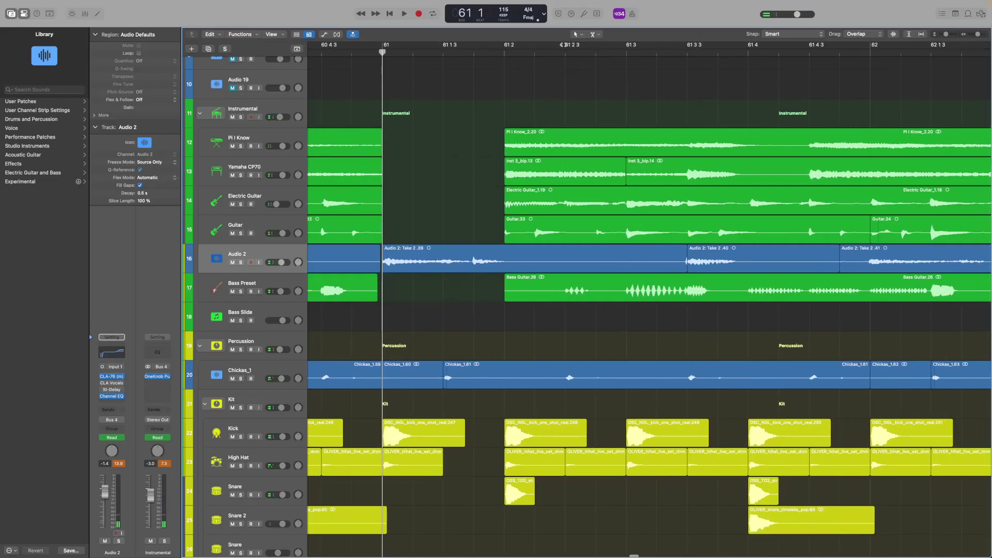
left_click(508, 372)
left_click(413, 374, "shift")
right_click(413, 364)
left_click(414, 430)
key("Delete")
left_click_drag(410, 413, 413, 457)
right_click(426, 439)
left_click(450, 366)
Step: Listen to the percussion break at bar 61 with the full mix, starting playback from bar 60
key("space")
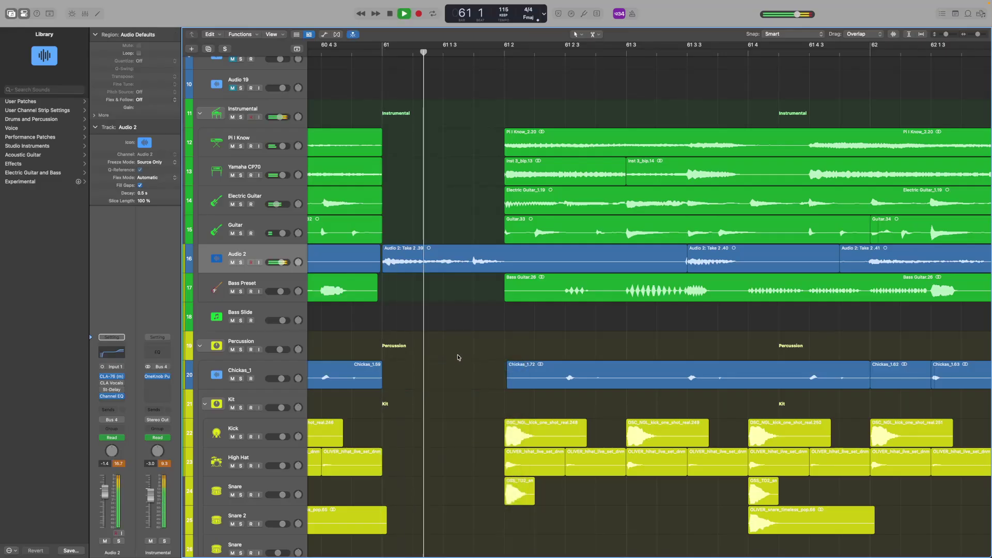
scroll(321, 59, "left", 2)
left_click(320, 52)
key("space")
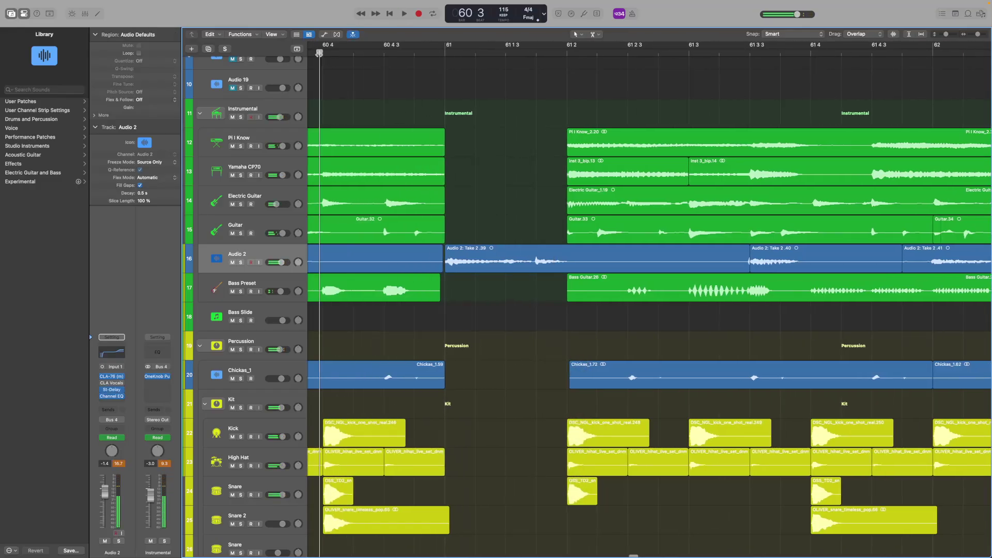
scroll(436, 82, "left", 4)
scroll(465, 86, "left", 3)
left_click(455, 50)
scroll(505, 93, "right", 5)
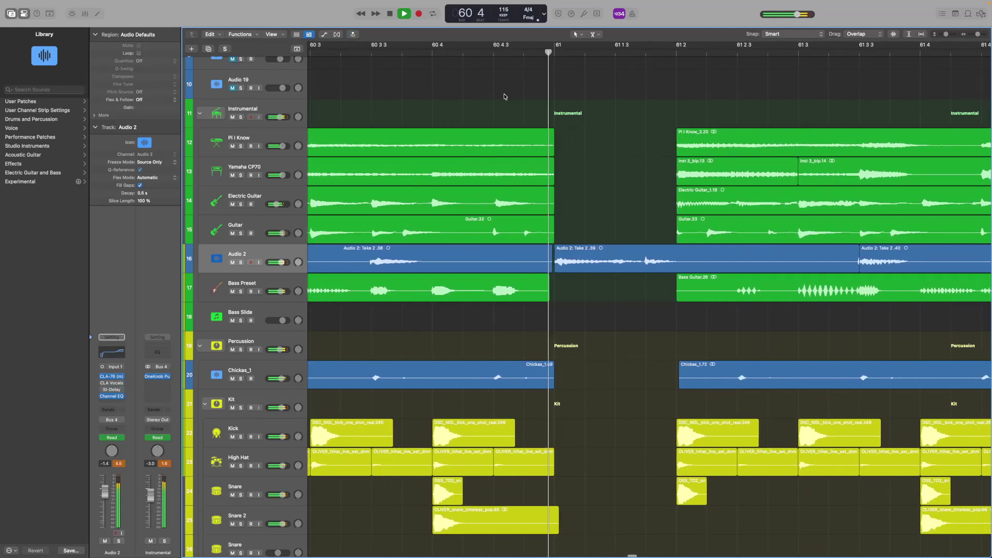
scroll(637, 107, "down", 6)
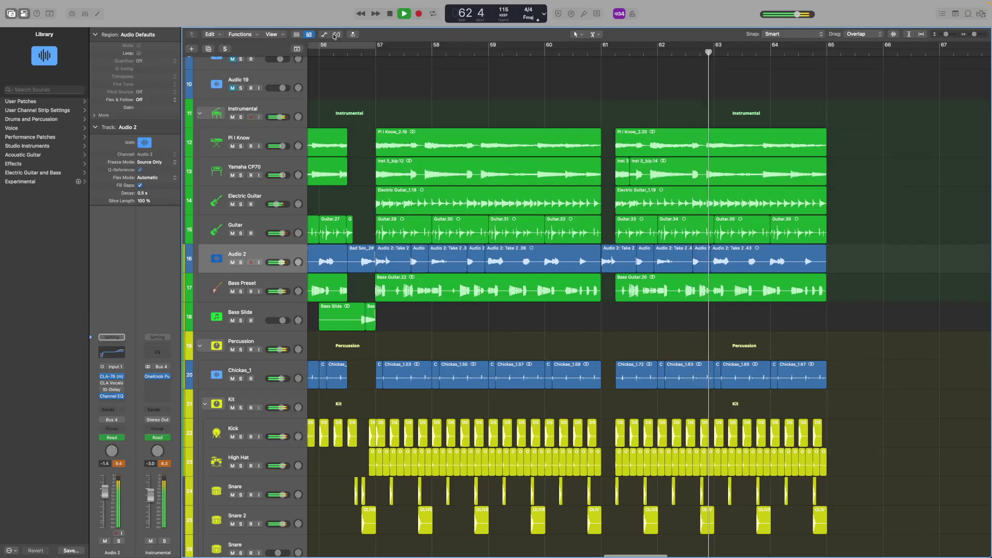
Step: End Audio 2's St-Delay bypass shortly before bar 61 beat 3, stop playback, and hide automation
key("a")
left_click_drag(625, 257, 601, 284)
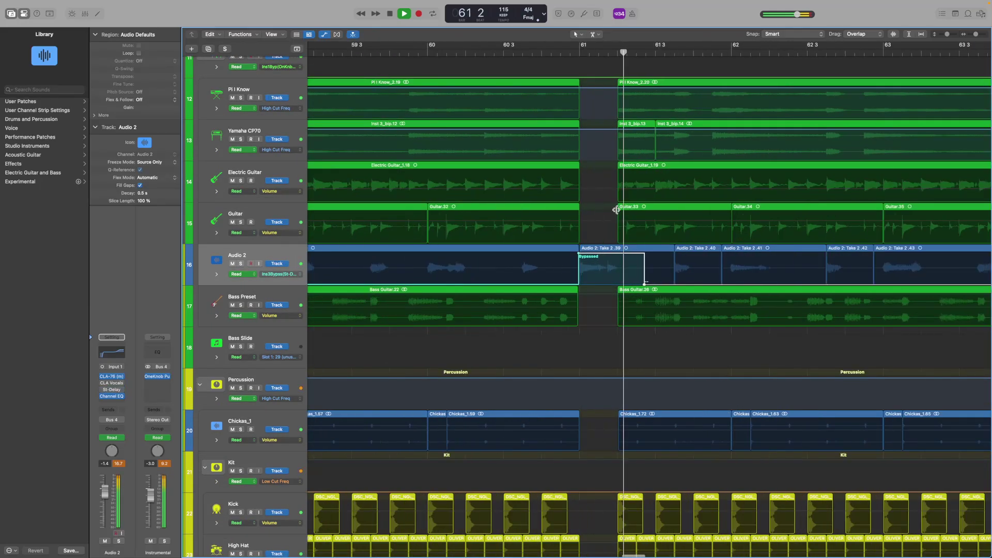
key("super+Right")
key("super+Right")
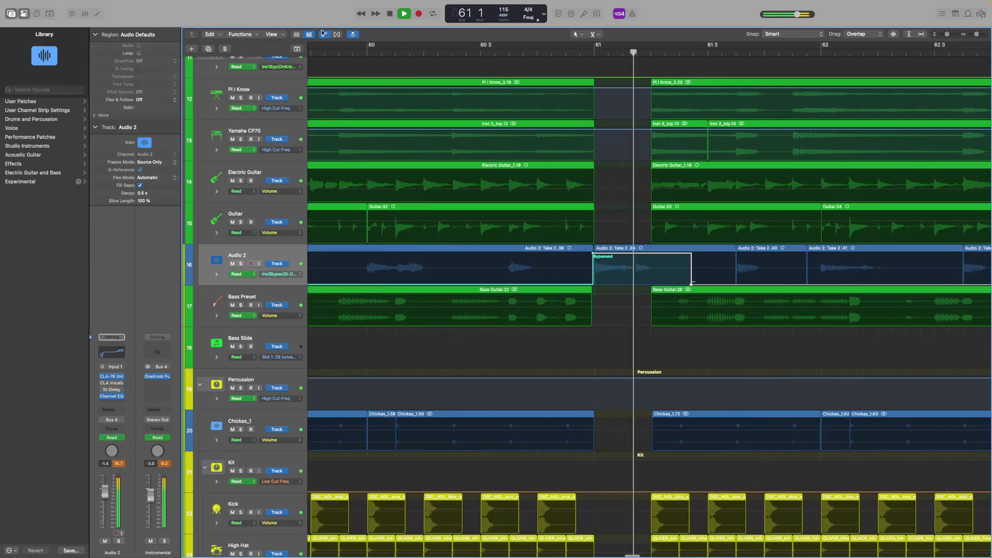
key("space")
key("a")
Step: Select the Audio 2 region starting at bar 61 and play the passage around it
key("super+Right")
key("super+Right")
left_click_drag(780, 269, 771, 267)
left_click(660, 52)
key("space")
key("super+Left")
key("super+Left")
key("super+Left")
key("super+Left")
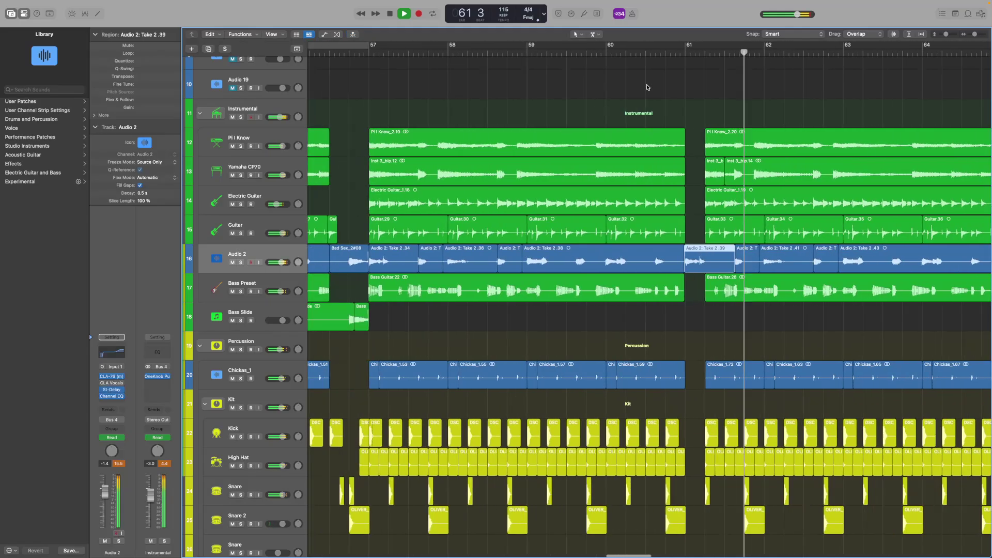
Step: Listen to the section from bar 57 with the full mix and stop playback at bar 63
left_click(376, 53)
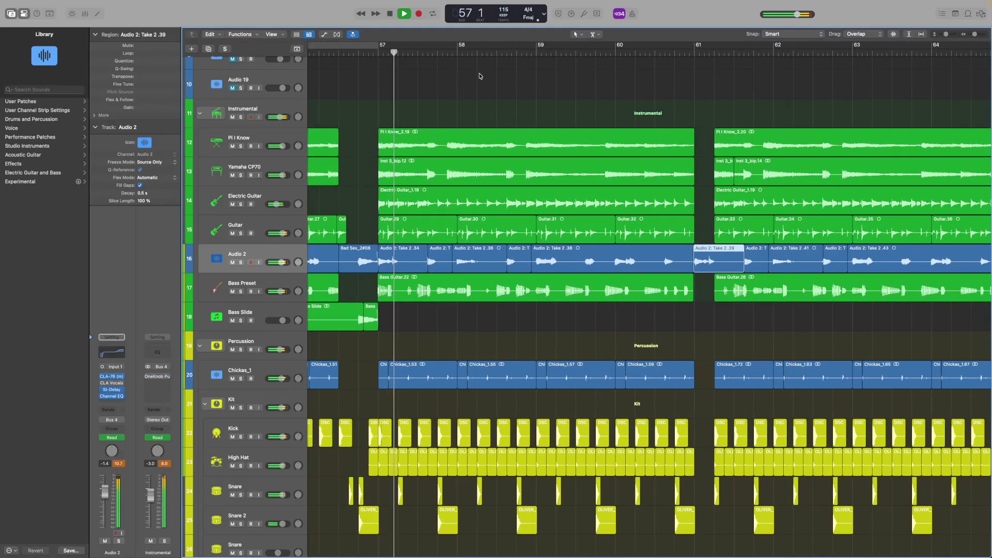
key("space")
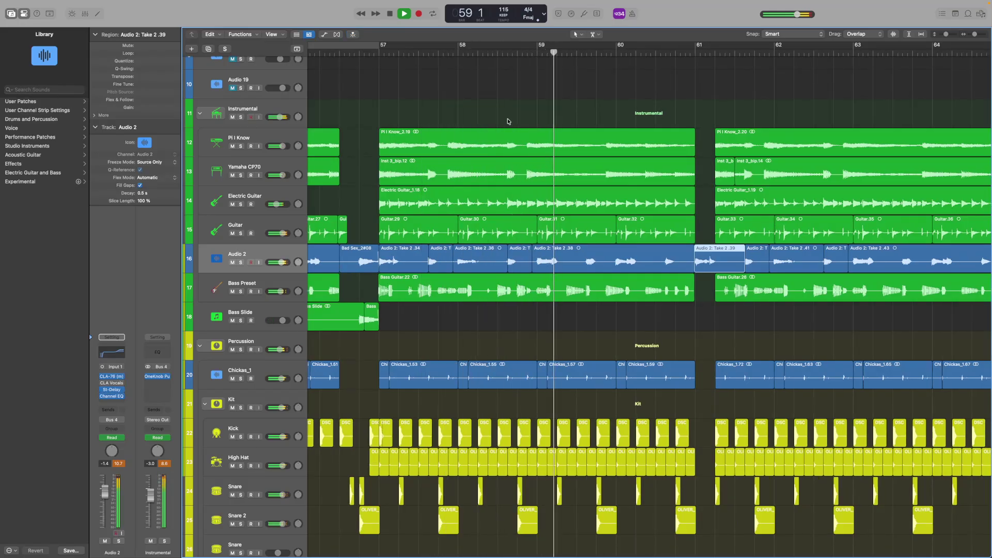
scroll(518, 124, "right", 1)
scroll(412, 110, "up", 1)
scroll(436, 194, "down", 1)
scroll(718, 123, "up", 3)
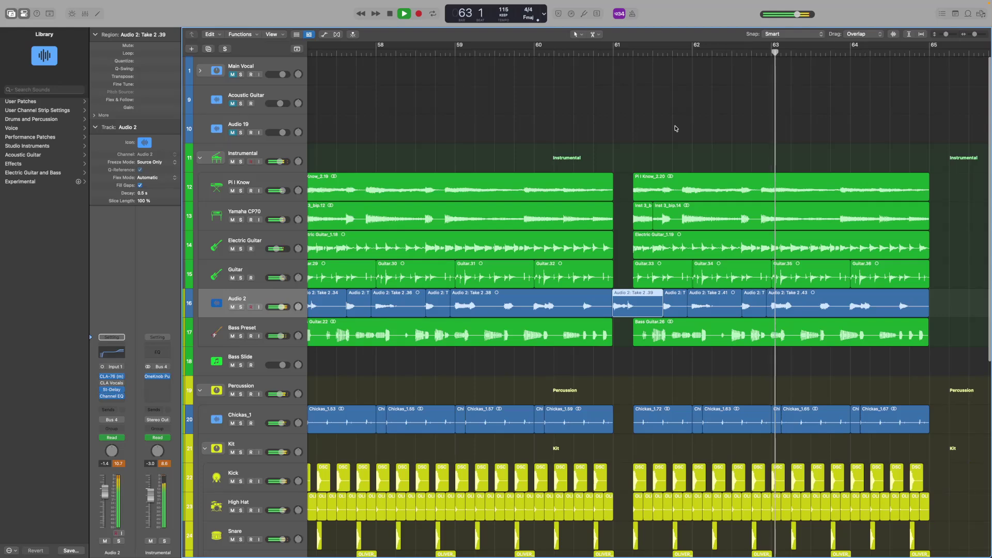
scroll(682, 129, "down", 5)
scroll(645, 114, "right", 5)
key("space")
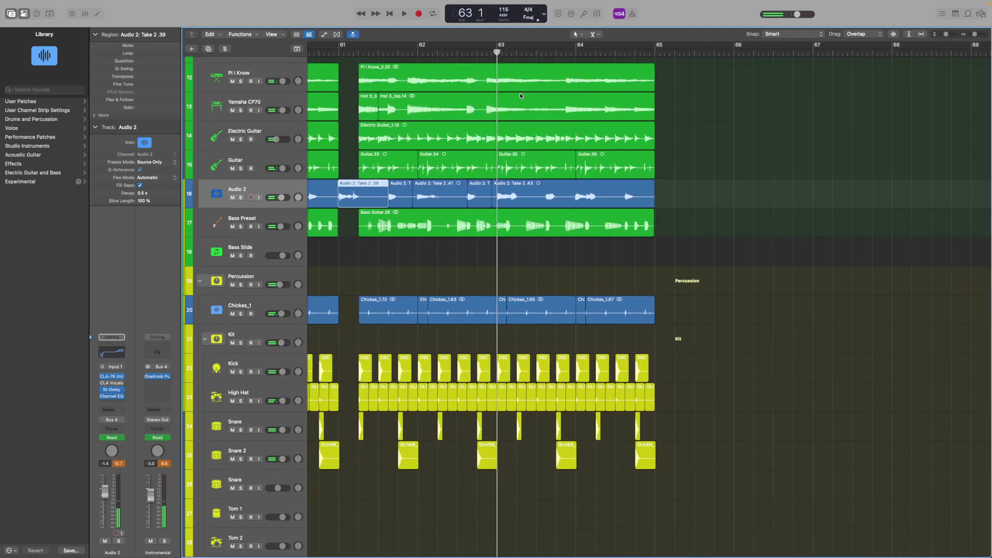
Step: Examine the whole arrangement, from the instrumental tracks down through the drums to the FX tracks
scroll(569, 155, "down", 1)
scroll(644, 212, "up", 3)
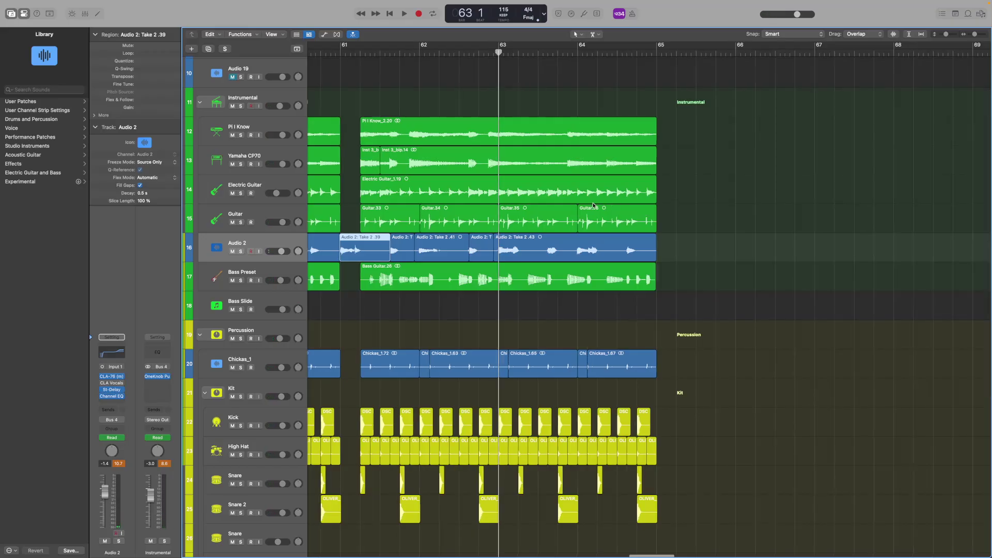
scroll(600, 205, "left", 10)
scroll(644, 182, "up", 3)
scroll(643, 182, "down", 5)
scroll(657, 183, "down", 2)
scroll(663, 184, "down", 1)
scroll(640, 235, "down", 3)
scroll(636, 222, "left", 5)
scroll(630, 205, "up", 2)
scroll(630, 205, "down", 4)
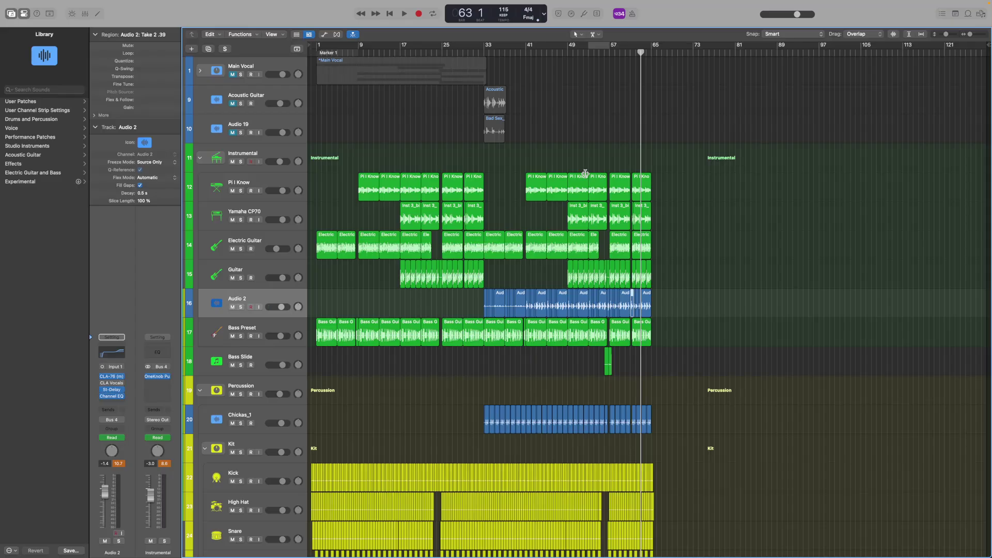
scroll(623, 358, "down", 10)
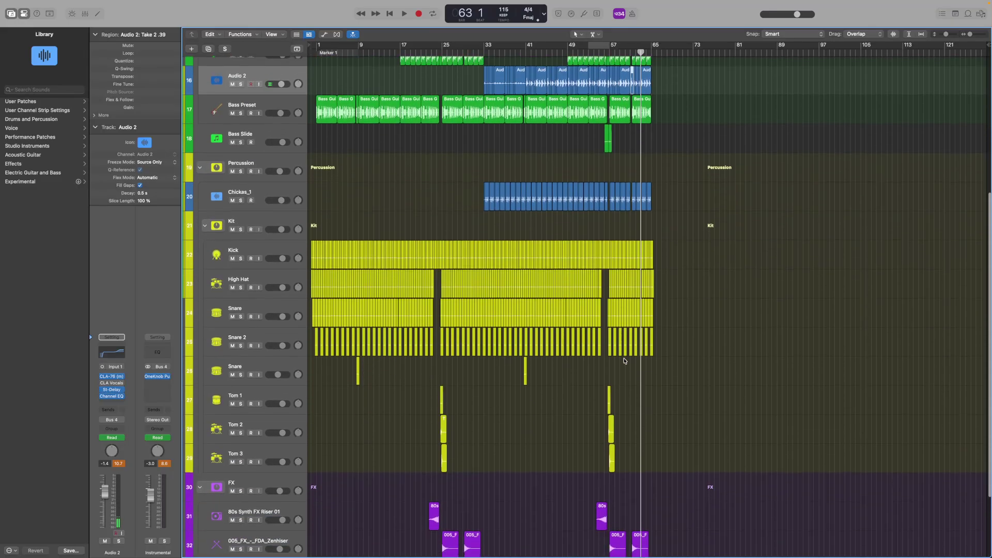
scroll(625, 361, "up", 9)
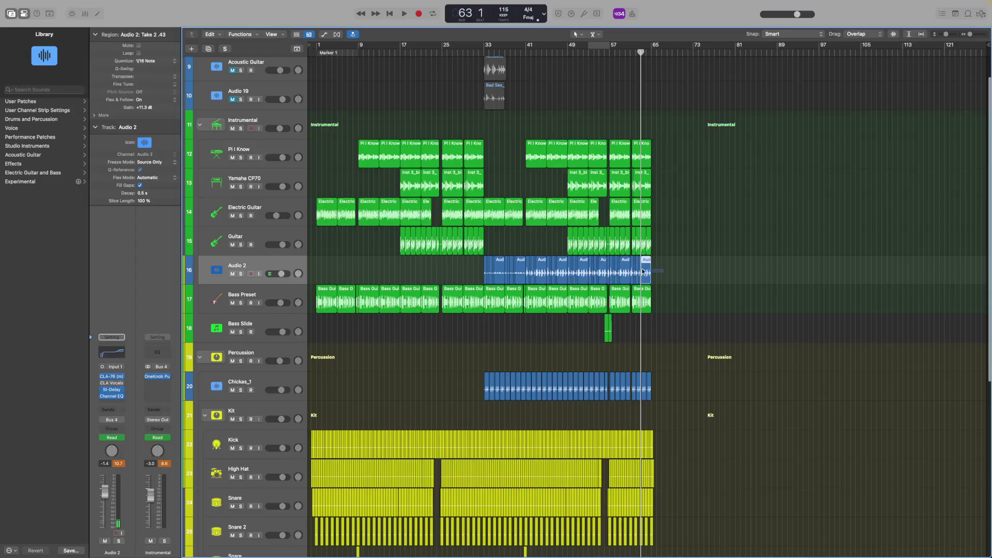
left_click_drag(643, 270, 482, 274)
left_click(212, 35)
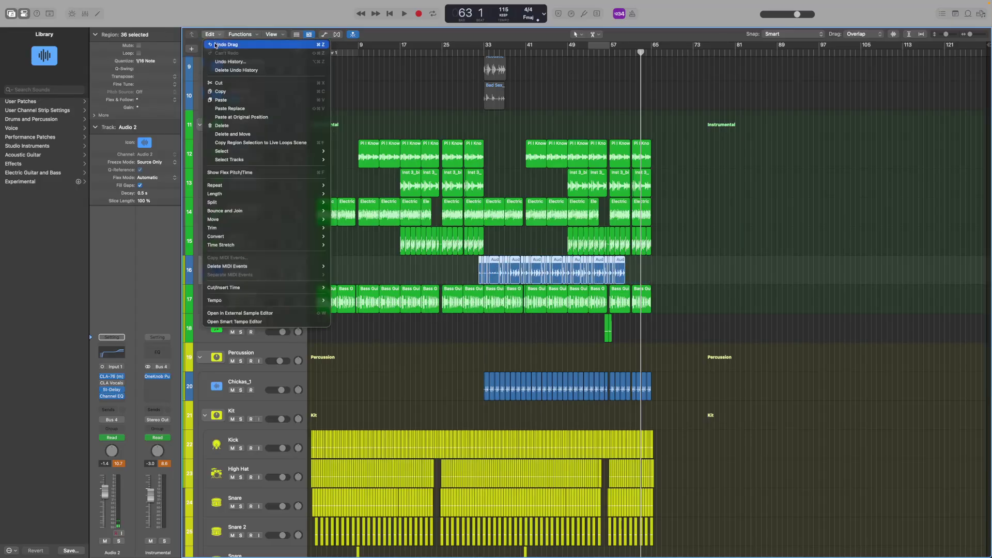
left_click(215, 45)
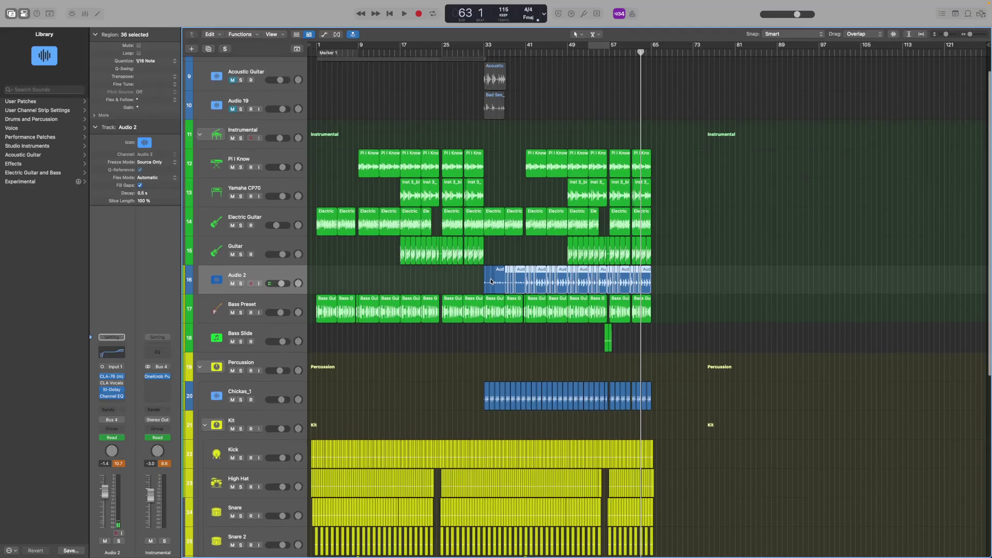
scroll(733, 266, "up", 2)
left_click(734, 274)
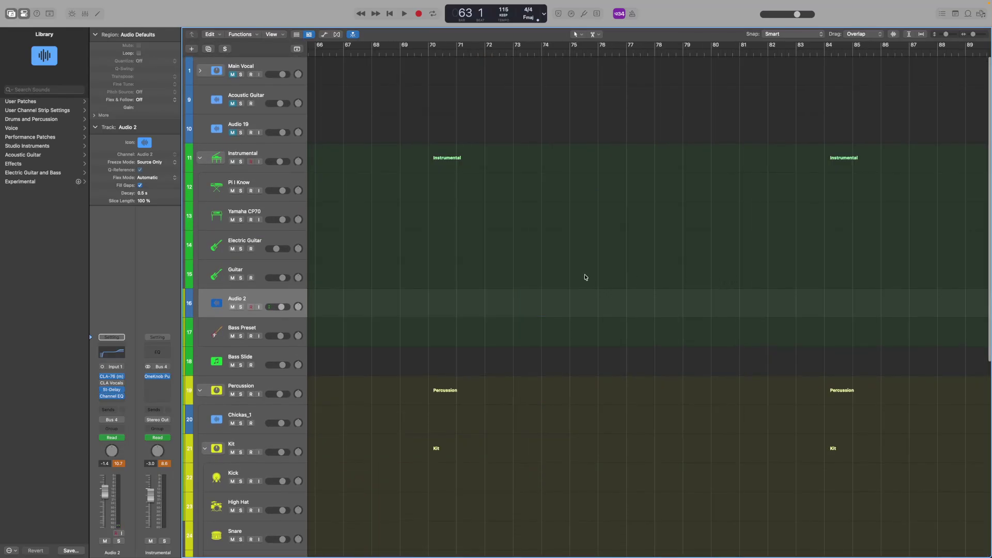
Step: Examine the arrangement's second half across all tracks, moving the playhead to bar 33 and on to bar 41
scroll(587, 277, "up", 3)
scroll(673, 268, "down", 3)
scroll(696, 266, "up", 5)
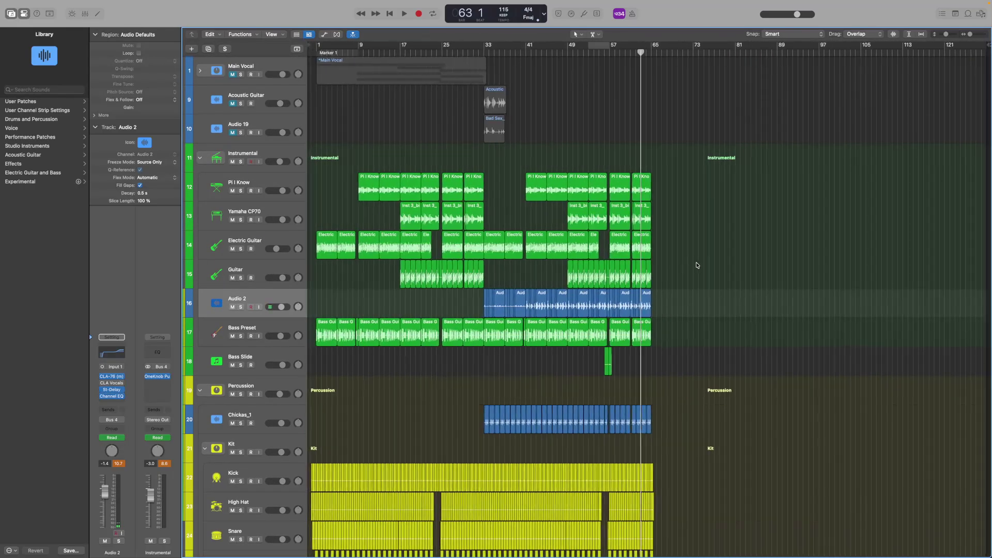
scroll(695, 267, "down", 5)
scroll(695, 266, "up", 5)
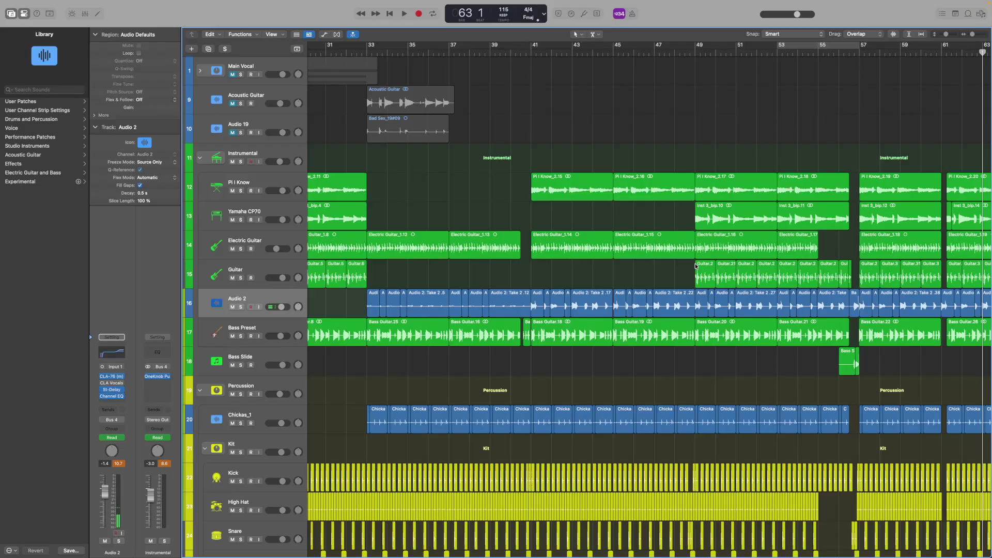
scroll(458, 354, "down", 5)
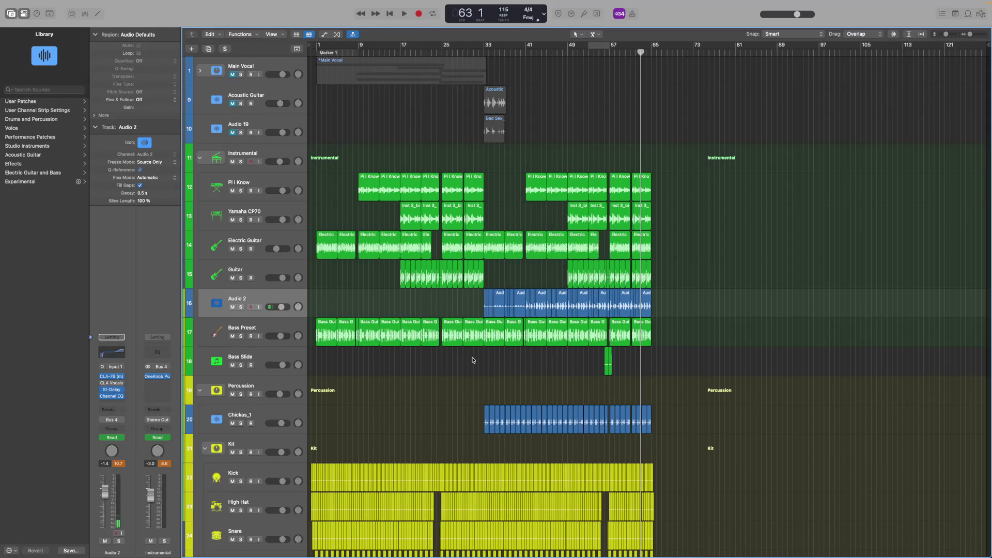
left_click(491, 49)
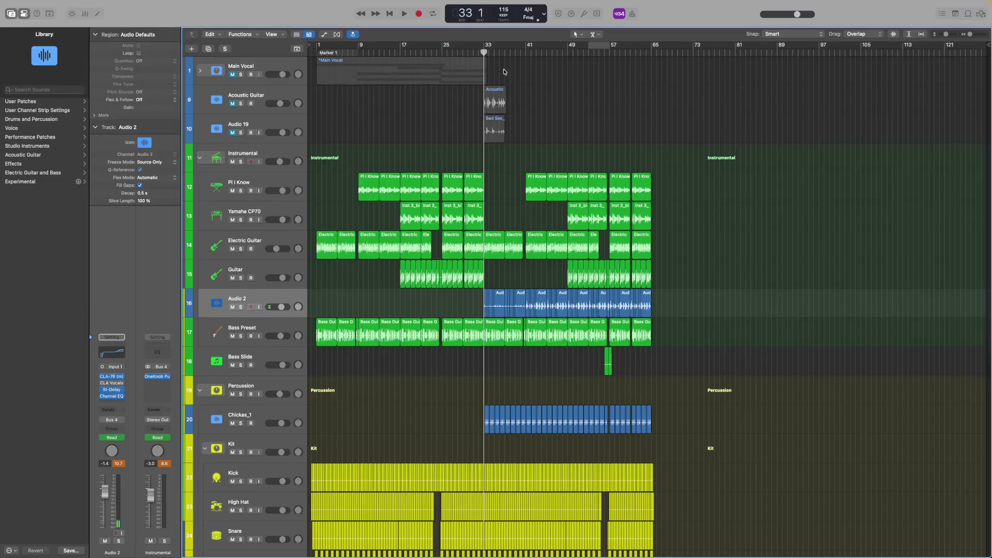
left_click(526, 54)
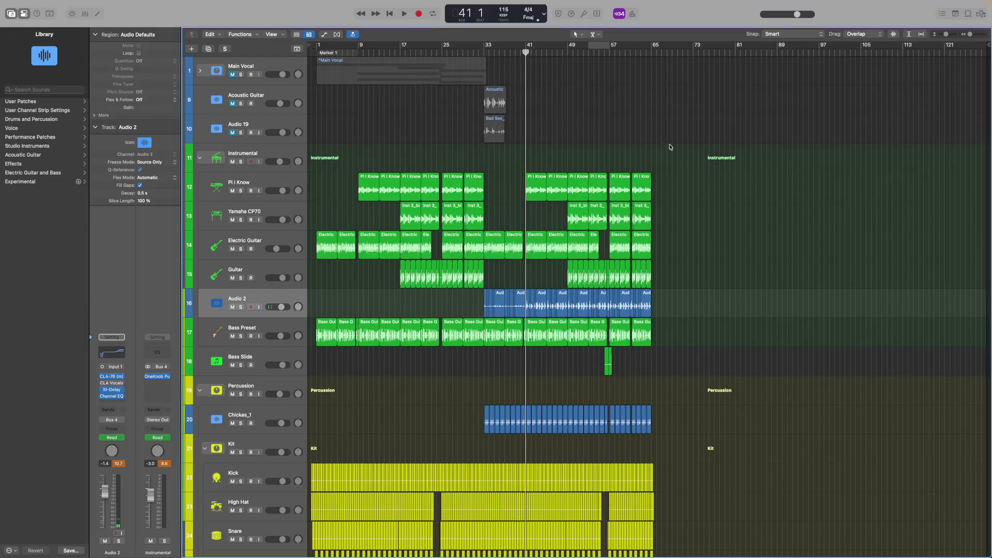
scroll(667, 160, "down", 5)
scroll(666, 189, "down", 5)
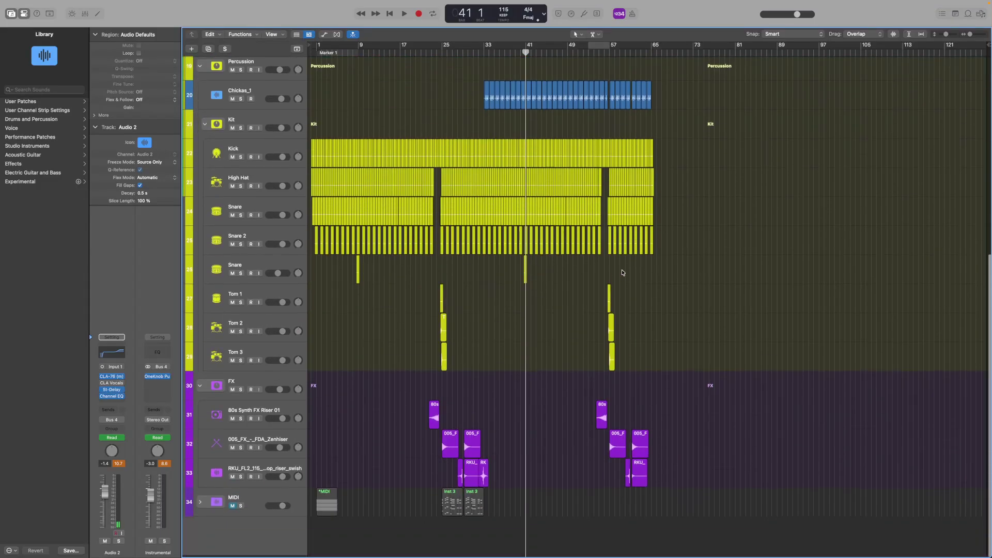
scroll(572, 311, "up", 3)
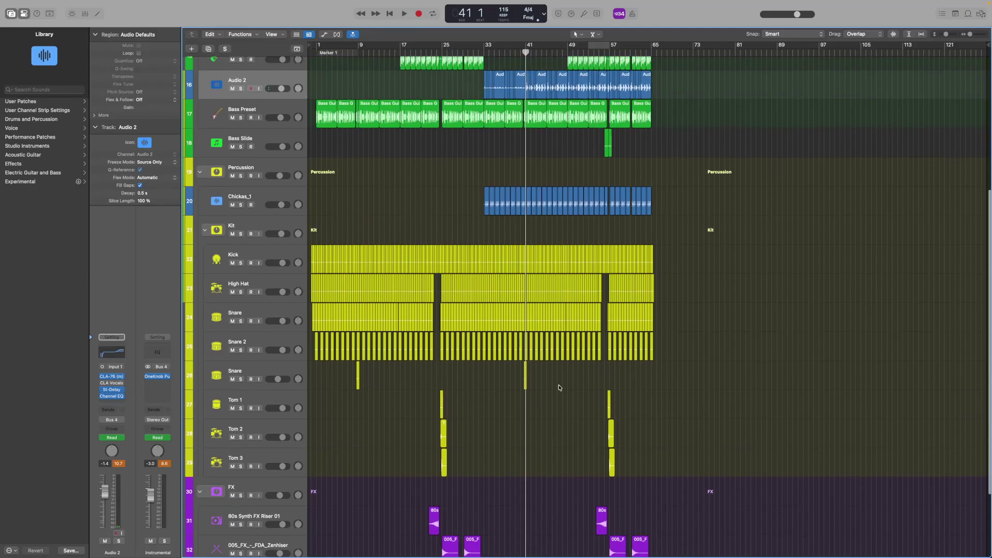
scroll(578, 206, "up", 3)
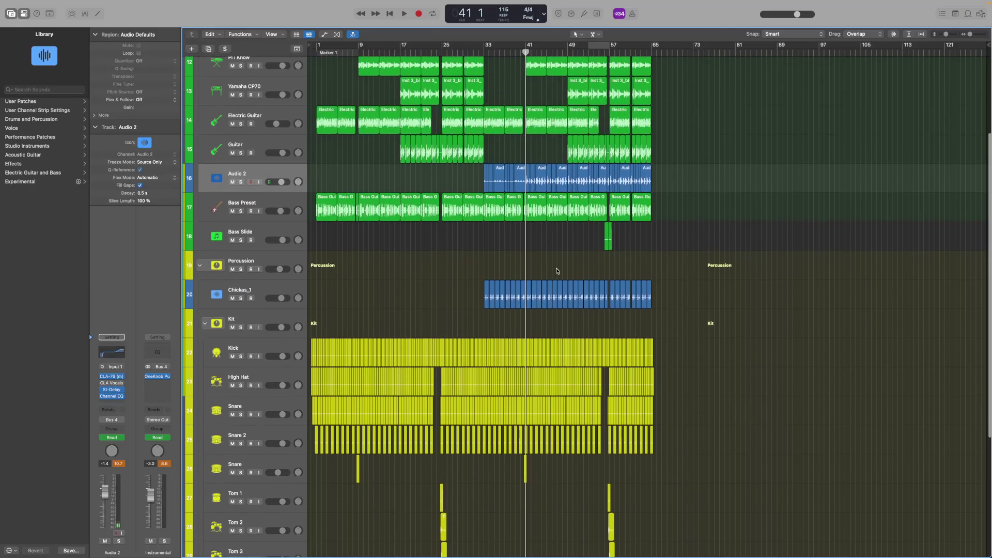
scroll(558, 272, "up", 3)
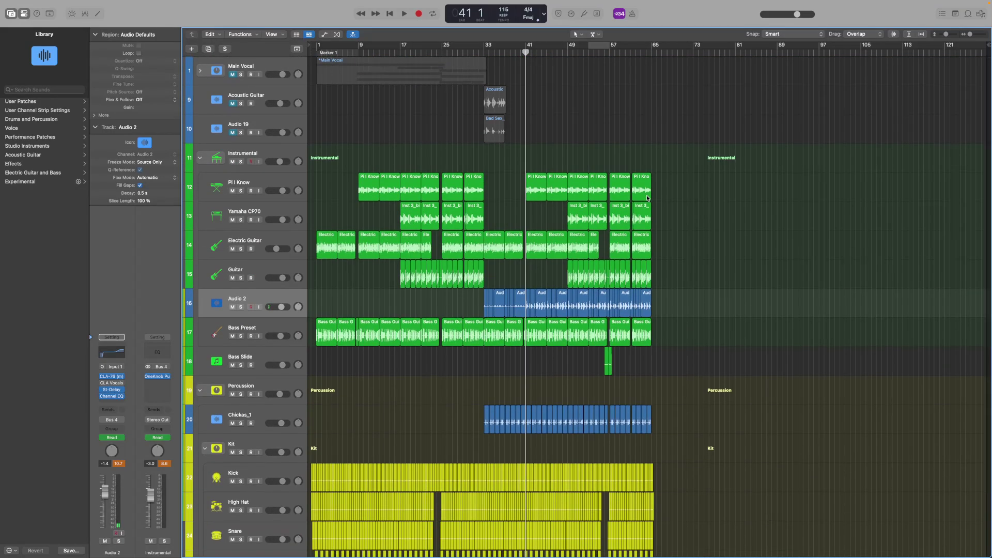